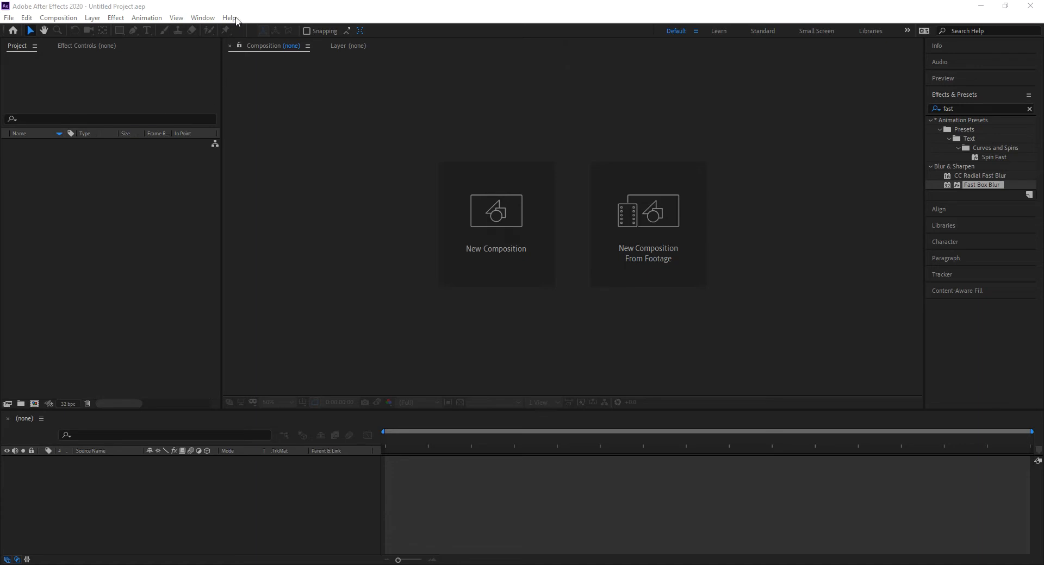
- Create a 1280 x 720 px composition named FinalFire at 30 fps with an 8-second duration
left_click(505, 197)
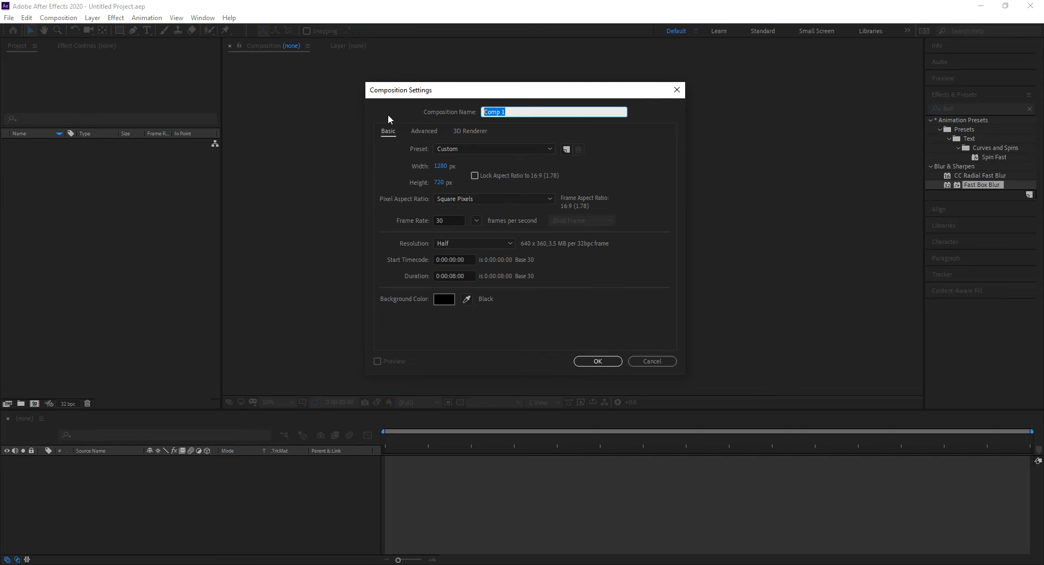
type("FinalFire")
left_click(598, 362)
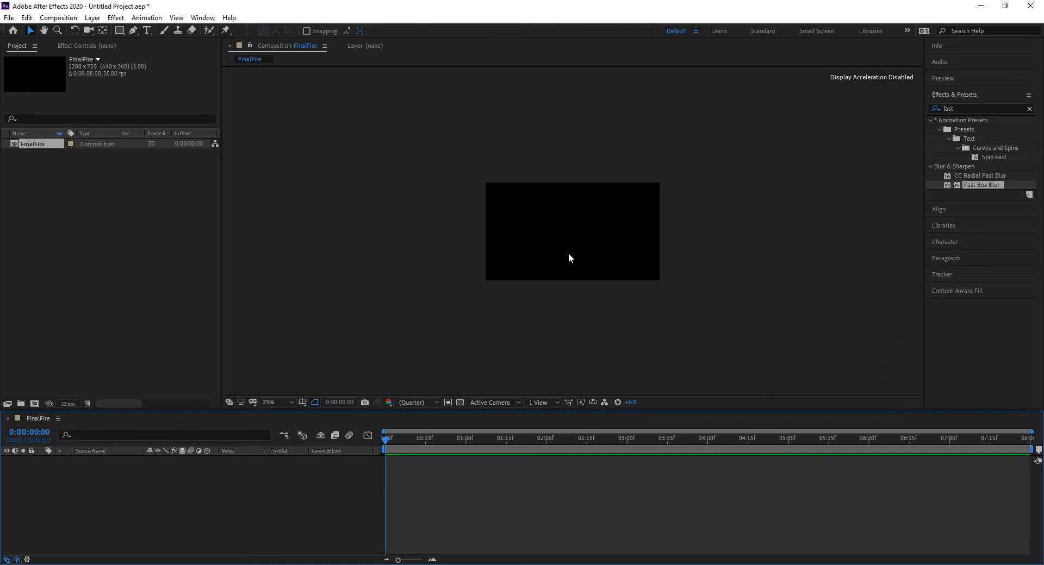
key("comma")
key("comma")
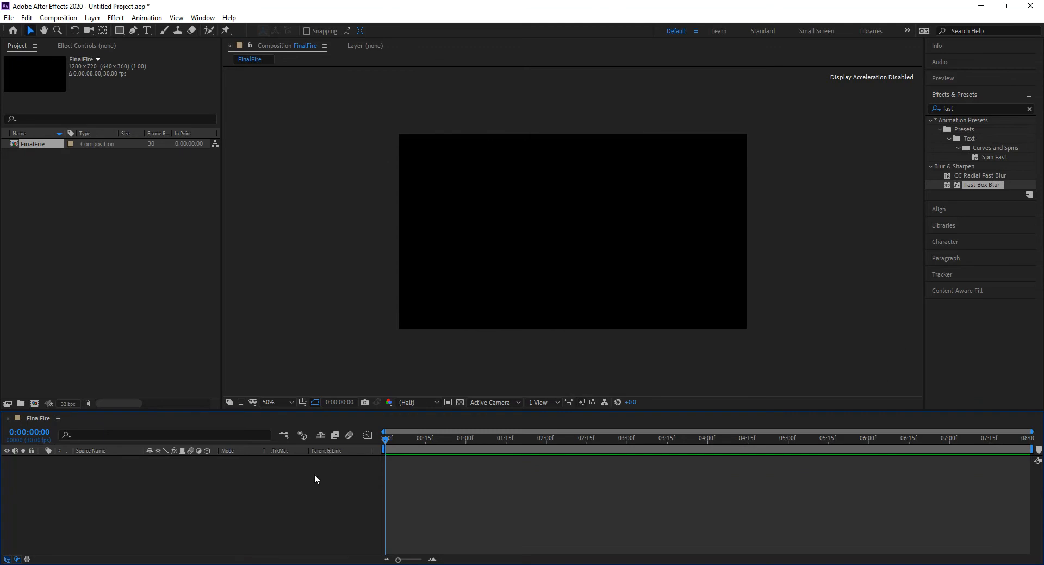
- Add a black 1280 x 720 px solid layer named Texture to the composition
key("ctrl+y")
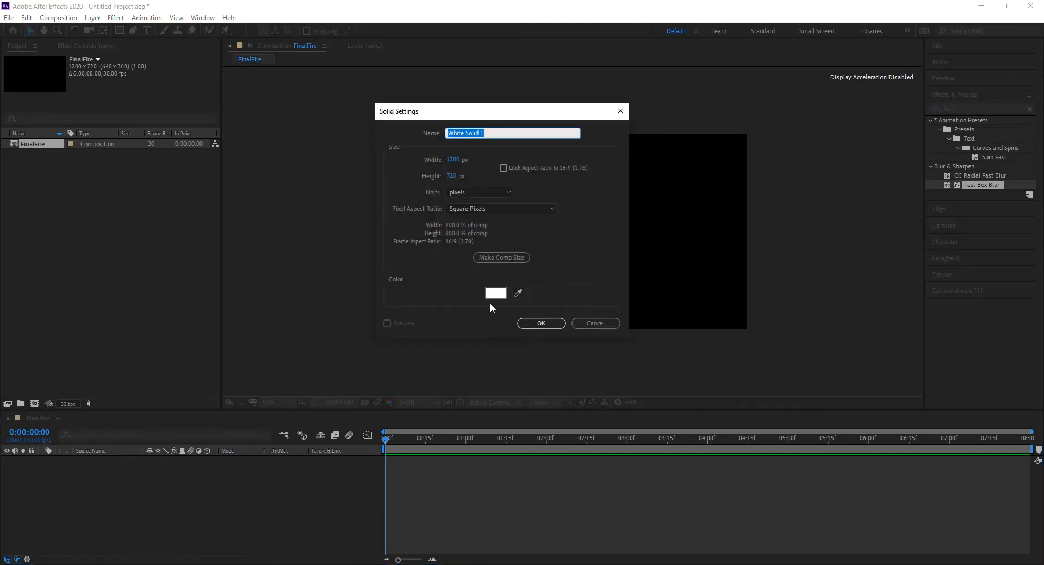
left_click(494, 297)
mouse_move(52, 133)
left_mouse_down()
mouse_move(111, 147)
mouse_move(182, 205)
left_mouse_up()
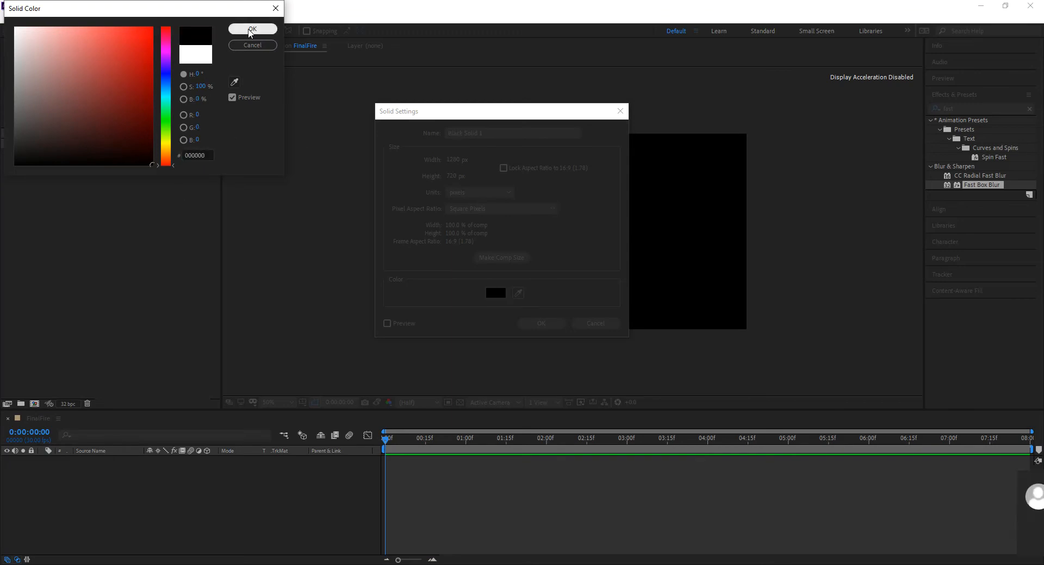
left_click(250, 31)
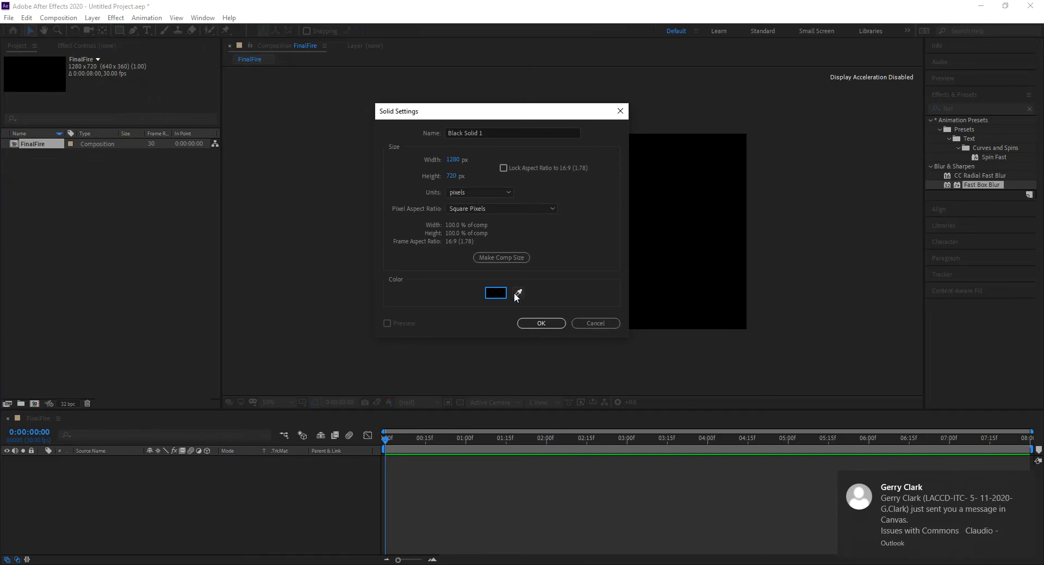
left_click_drag(489, 132, 409, 126)
type("Texture")
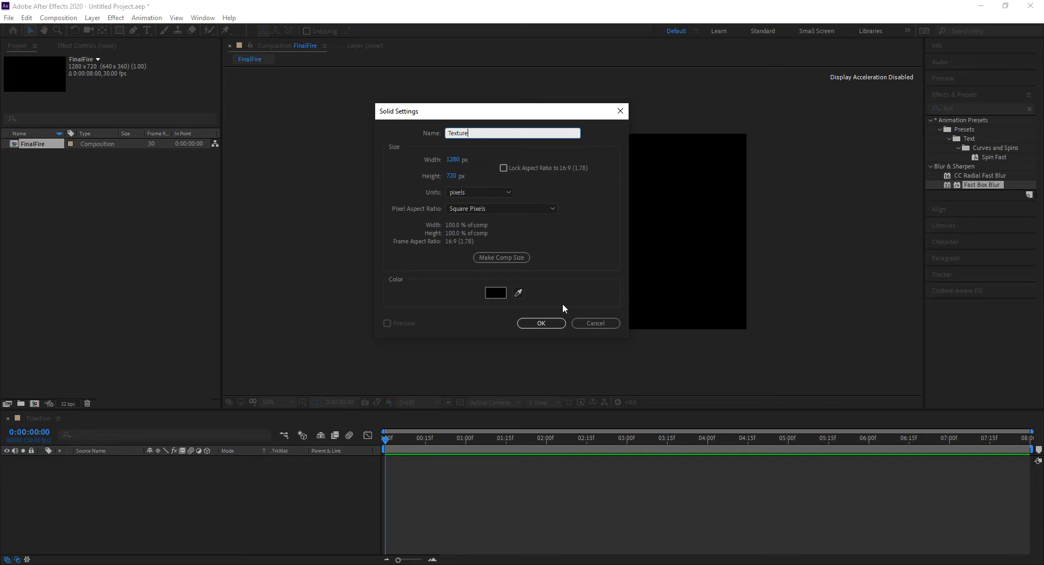
left_click(546, 324)
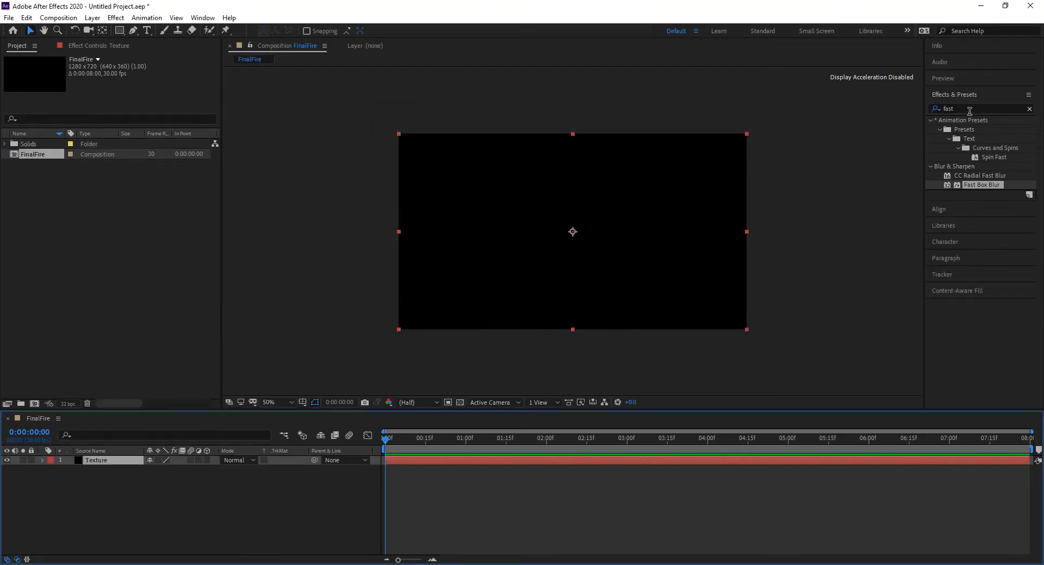
- Find the Fractal Noise effect and apply it to the Texture solid
left_click(970, 111)
type("frc")
key("BackSpace")
type("act")
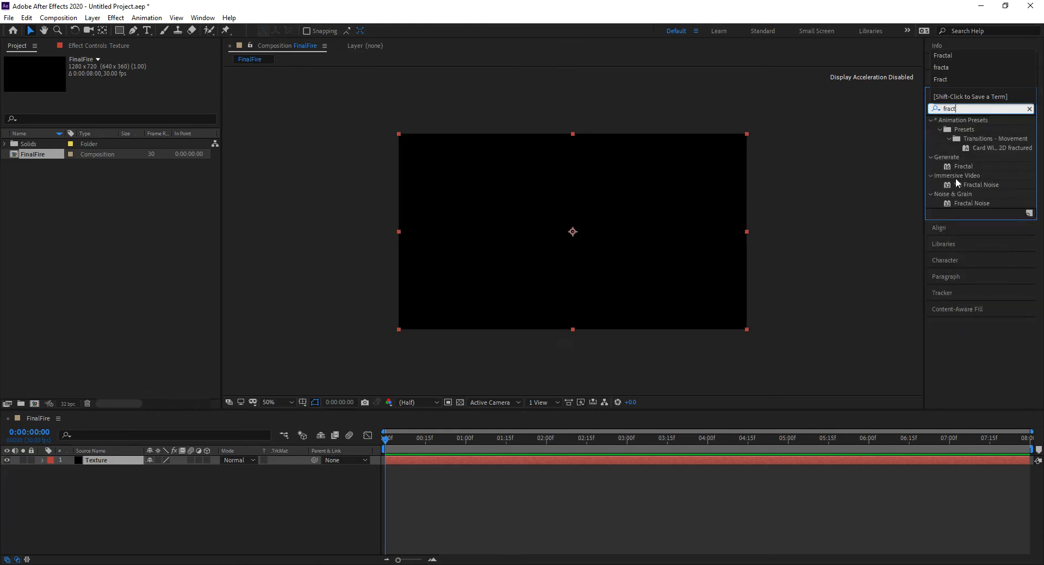
left_click_drag(951, 204, 643, 224)
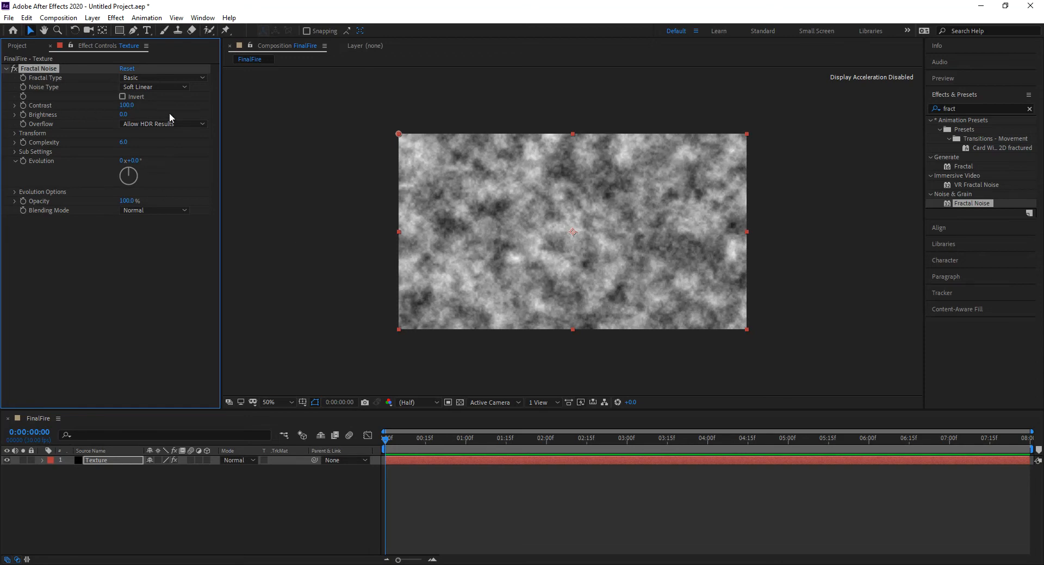
- Set the Fractal Noise contrast to 51 and the brightness to 40
left_click(127, 105)
type("51")
key("Return")
left_click(124, 116)
type("40")
key("Return")
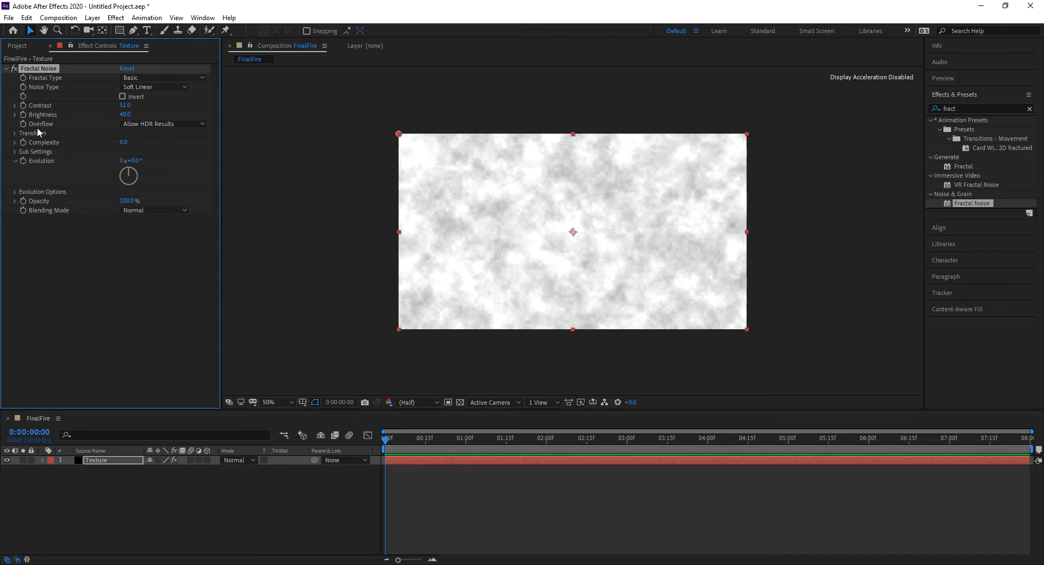
- Turn off uniform scaling in the Fractal Noise transform settings and set the scale height to 250
left_click(14, 134)
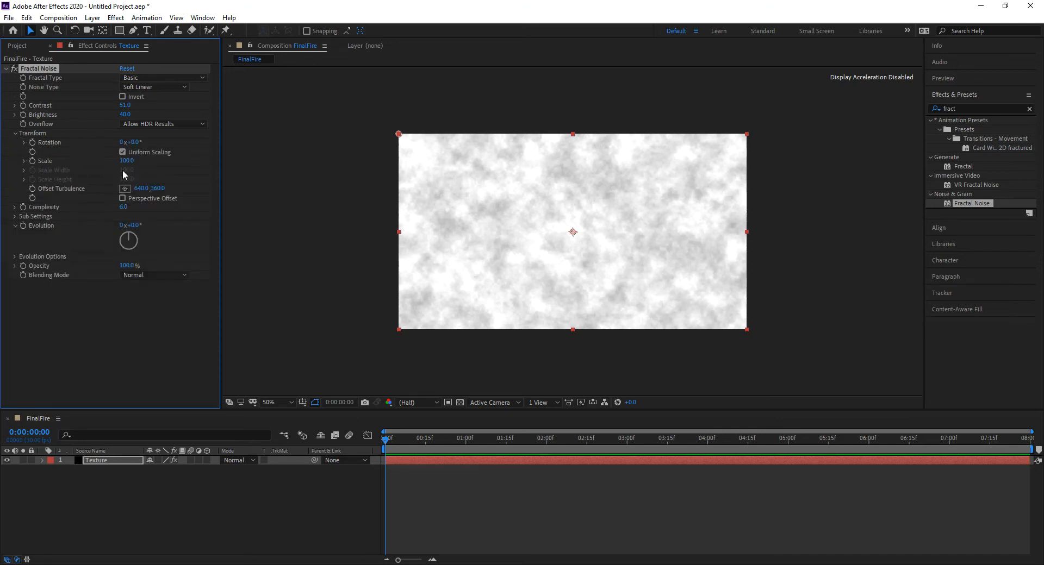
left_click(122, 151)
left_click(24, 170)
left_click(23, 194)
left_click(127, 194)
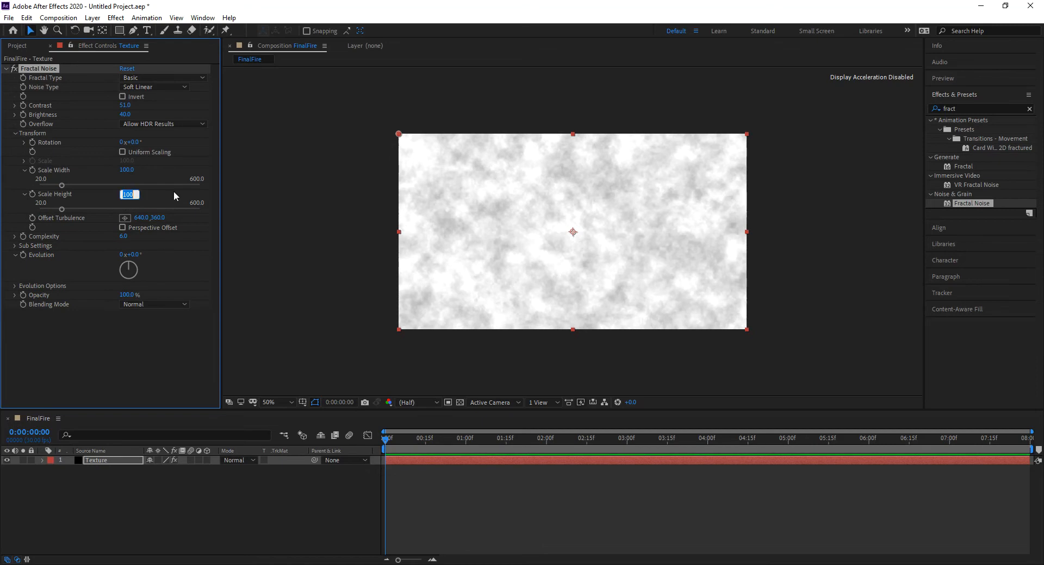
type("250")
key("Return")
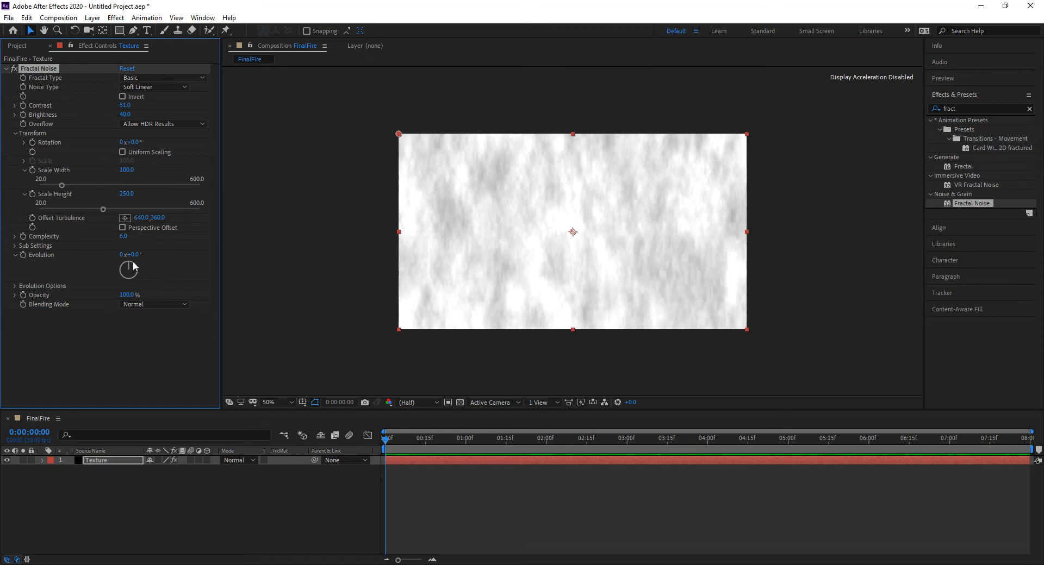
- Try shifting the noise's Offset Turbulence horizontally and vertically, undoing each change
mouse_move(140, 218)
left_mouse_down()
mouse_move(237, 220)
mouse_move(118, 221)
mouse_move(246, 243)
left_mouse_up()
key("ctrl+z")
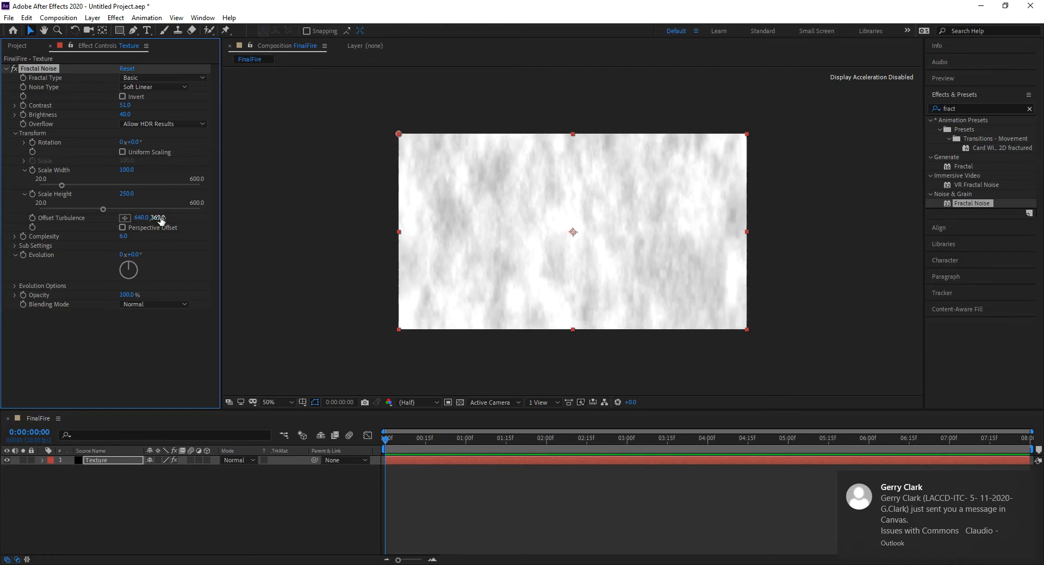
left_click_drag(158, 217, 146, 227)
key("ctrl+z")
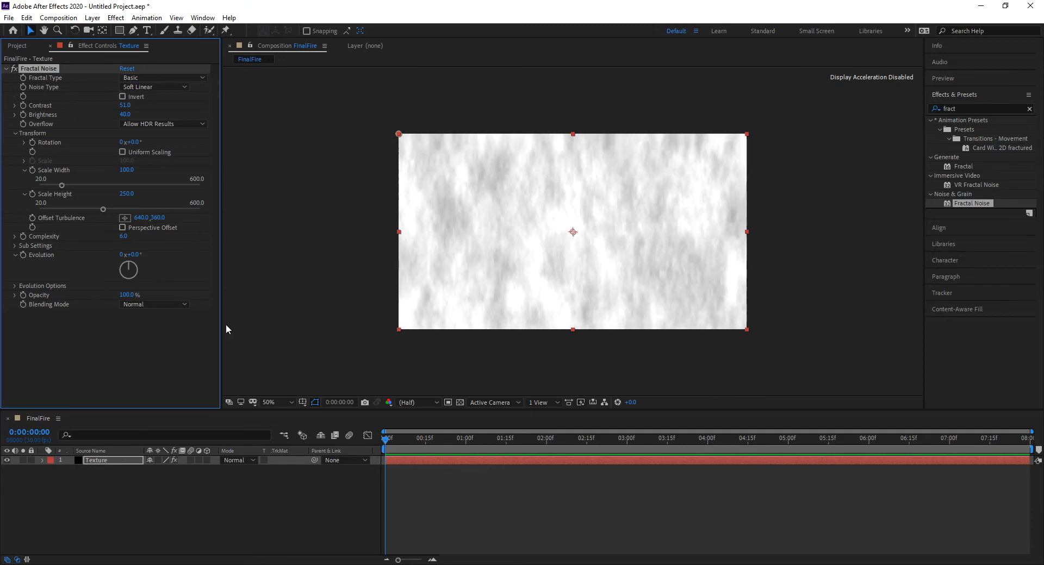
- Drive the Offset Turbulence with the expression [0,time*-500]; and check its values at 1 and 2 seconds
left_click(129, 221)
left_click(33, 219, "alt")
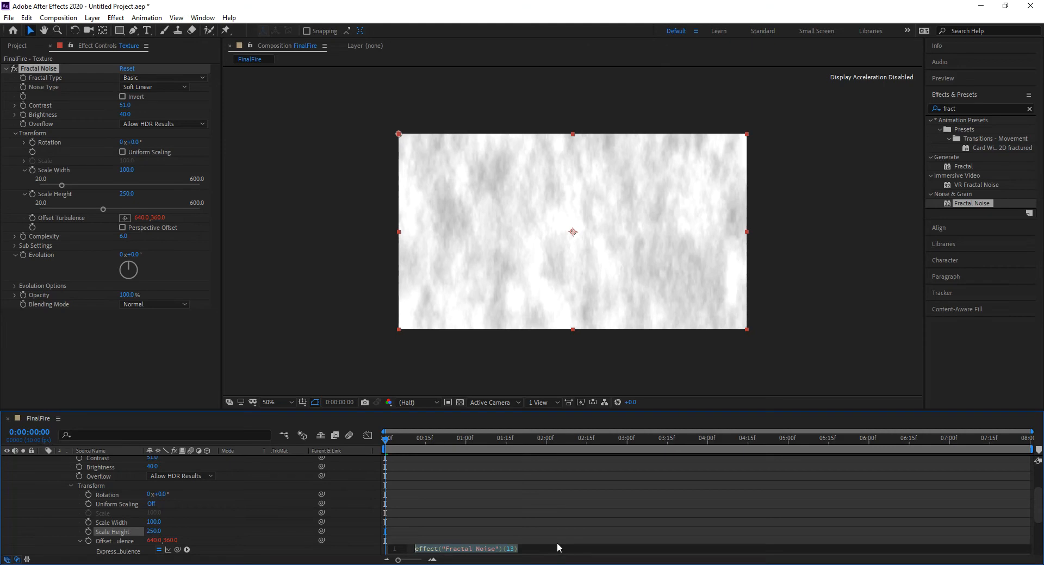
key("BackSpace")
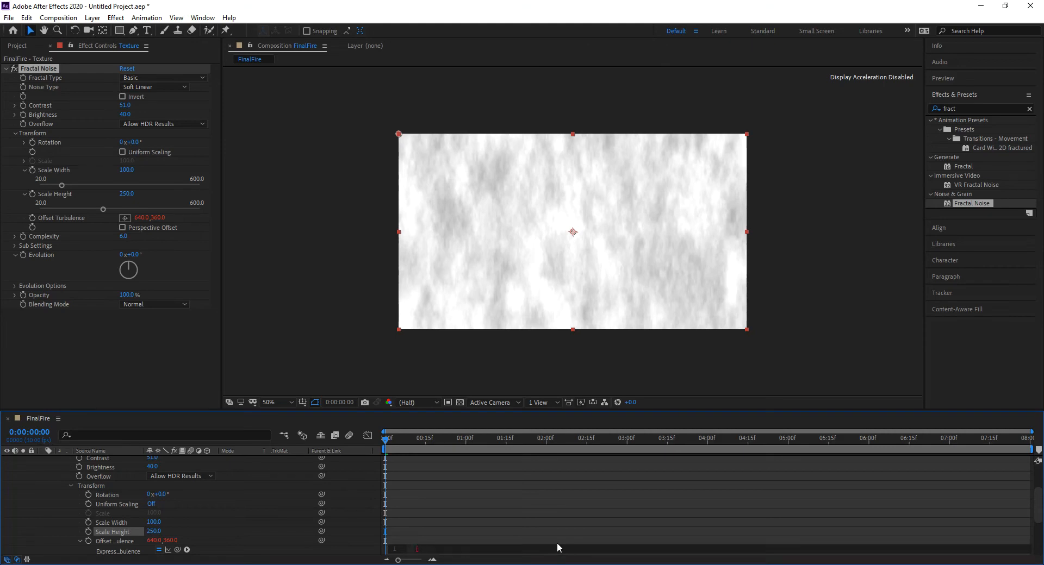
type("[0")
type("time")
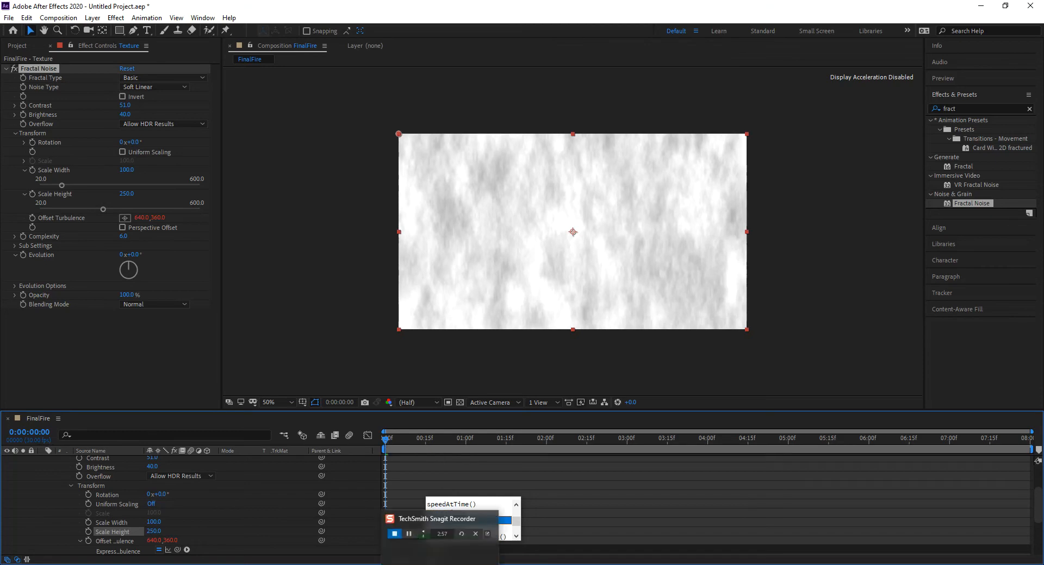
type("*-500")
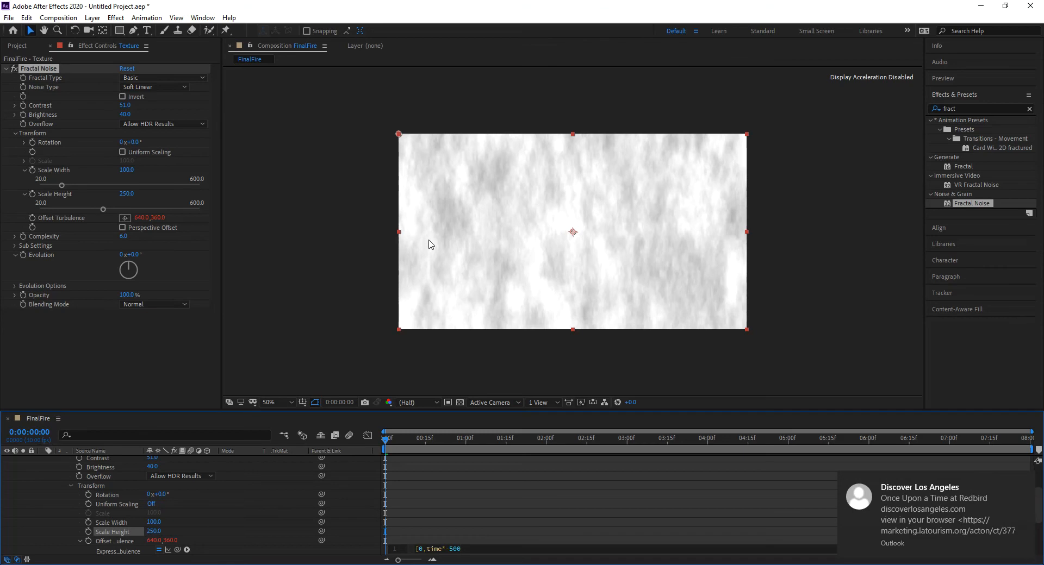
type("];")
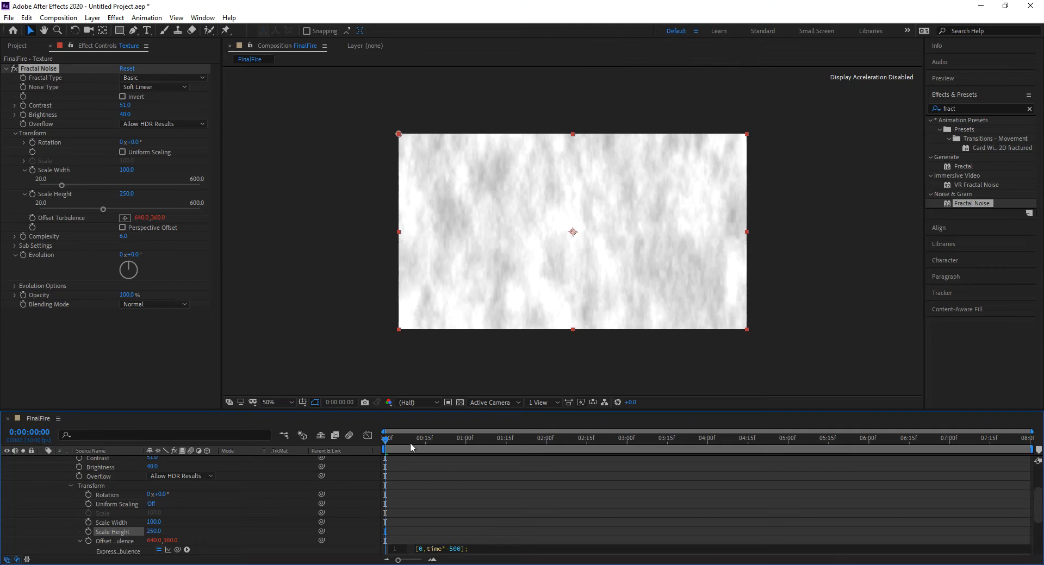
left_click(465, 439)
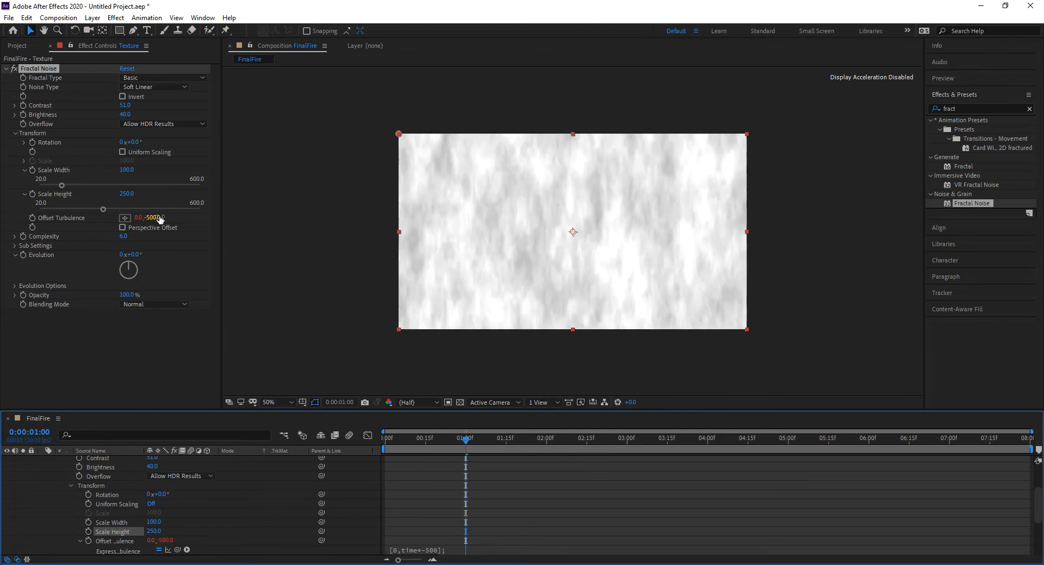
left_click(546, 442)
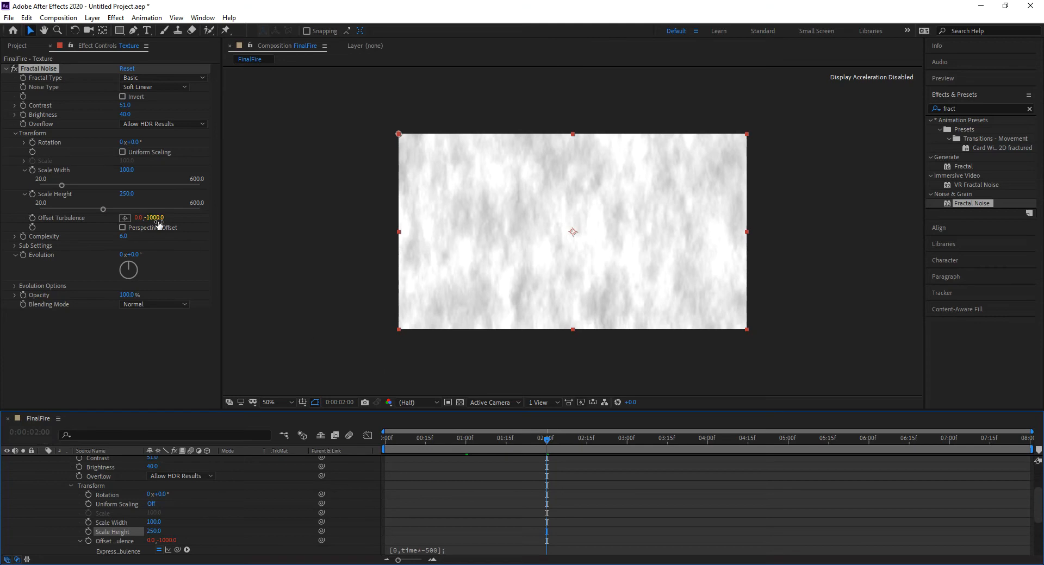
left_click_drag(427, 443, 361, 445)
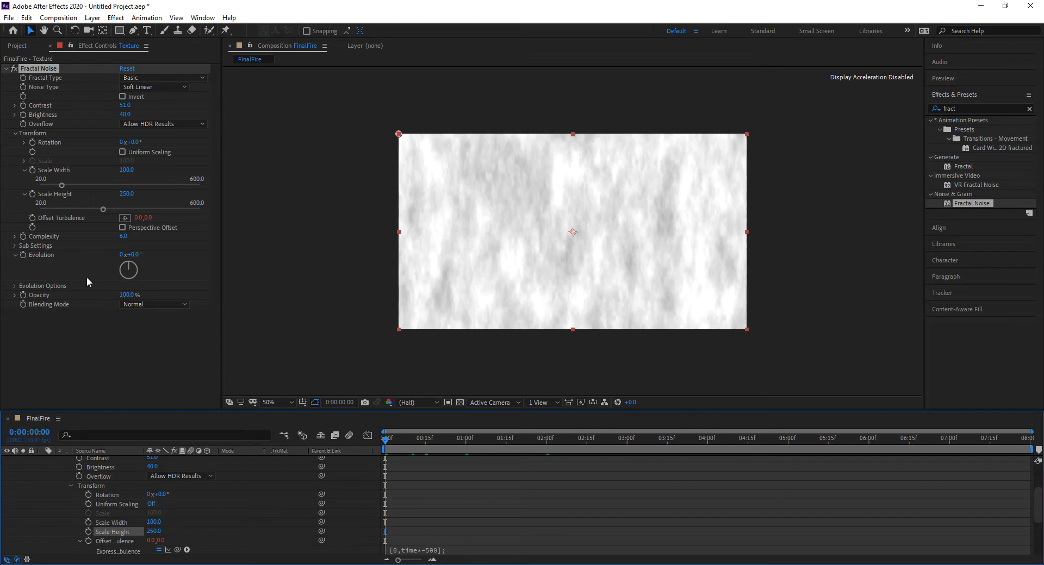
- Drive the noise's Evolution with the expression time*50; and check it at 1 second before returning to the start
left_click(24, 254, "alt")
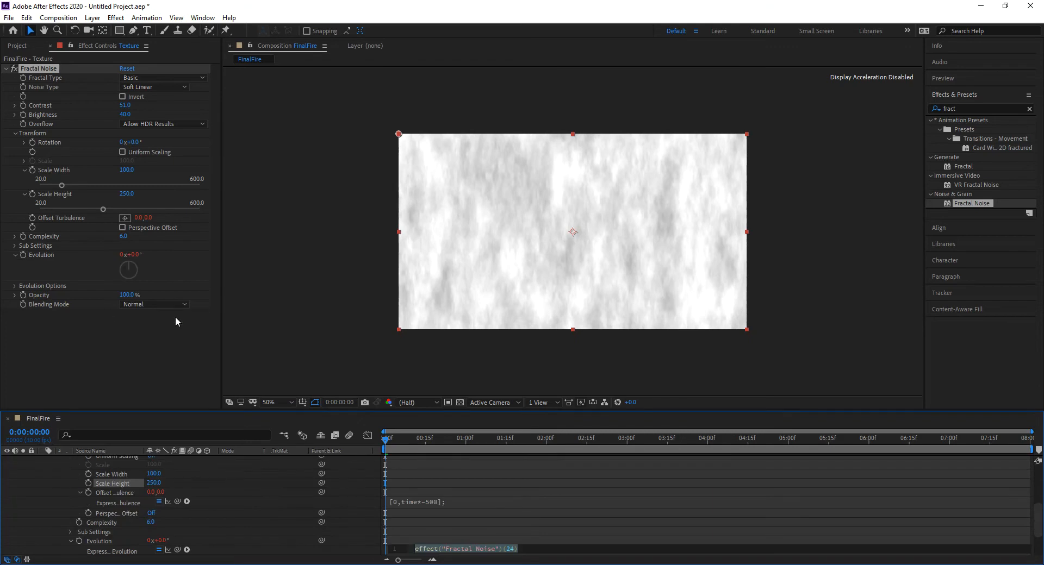
type("tim")
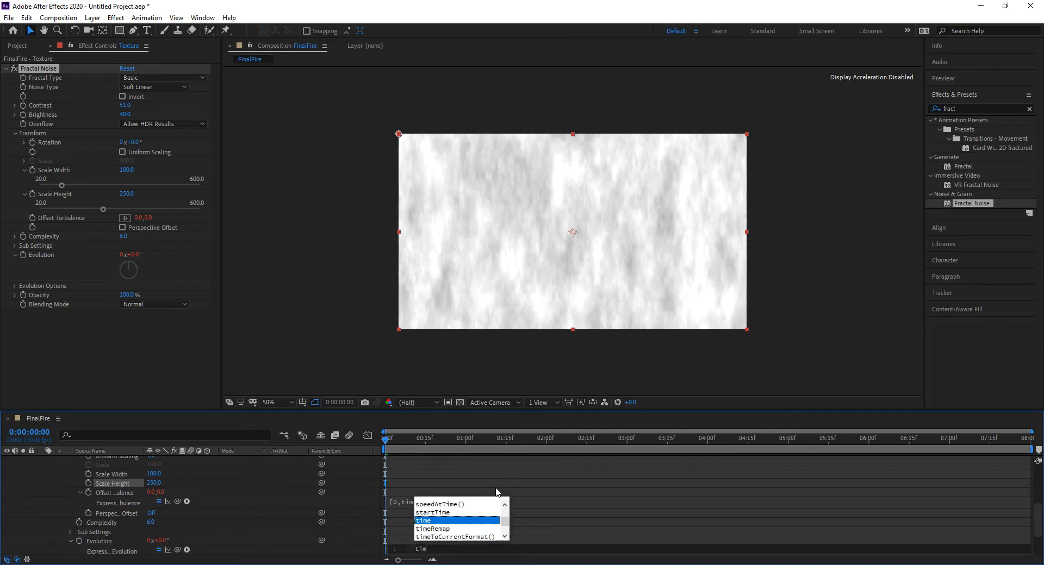
type("e*50;")
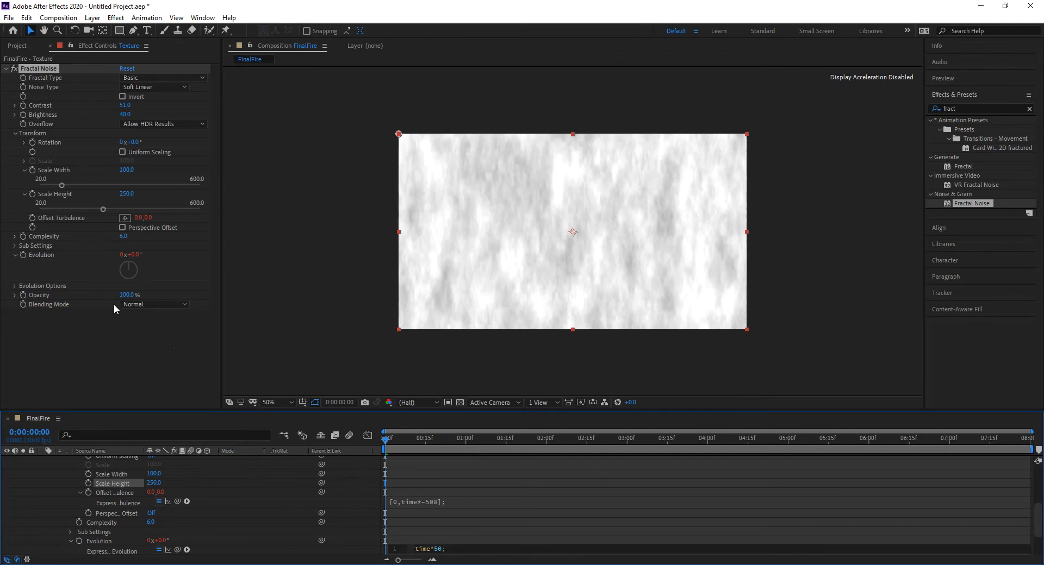
left_click(464, 439)
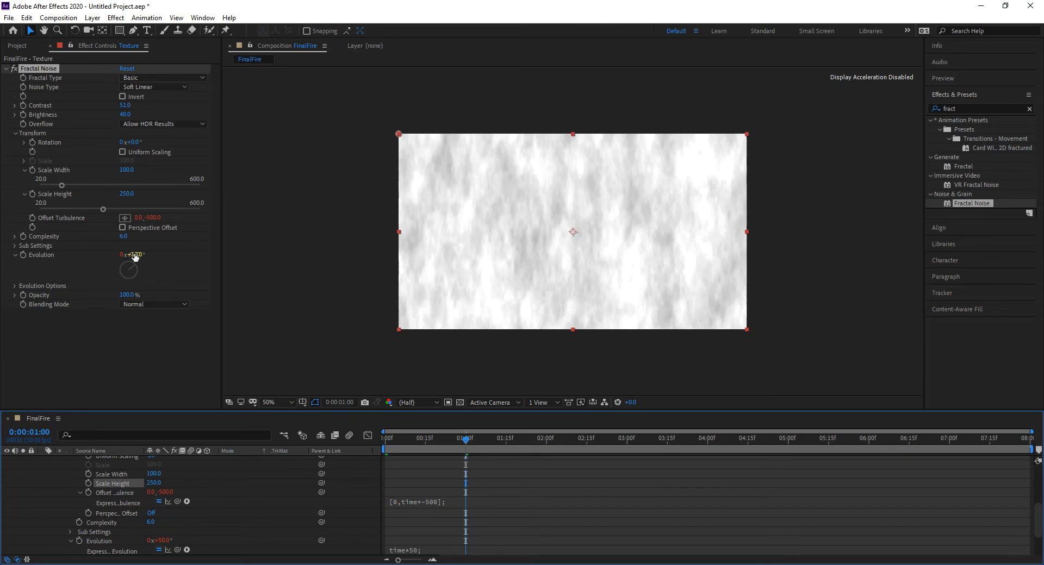
left_click_drag(386, 448, 360, 452)
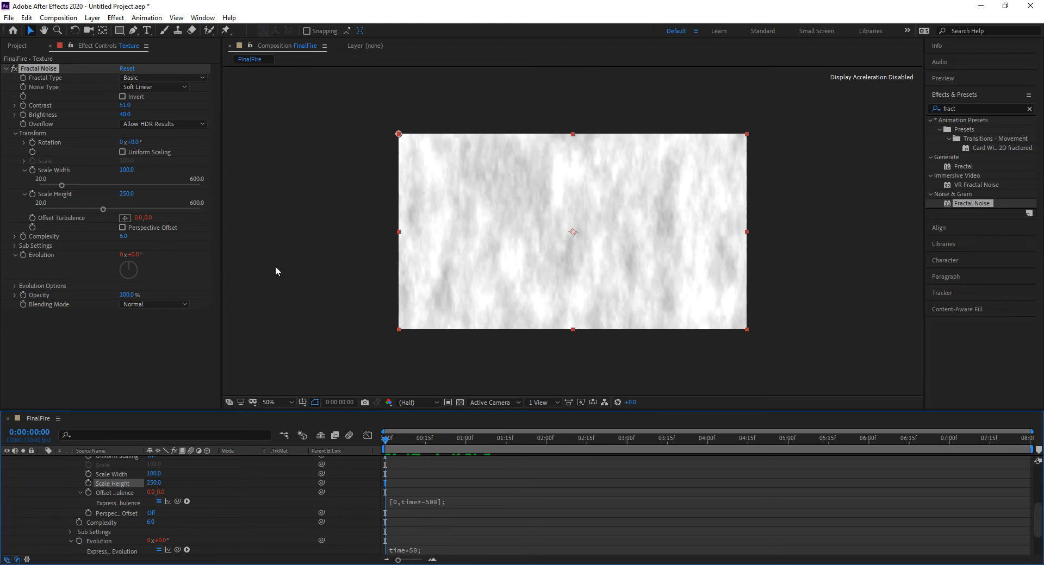
- Set the Fractal Noise complexity to 3 and scrub through the first moments of the animation
left_click(124, 236)
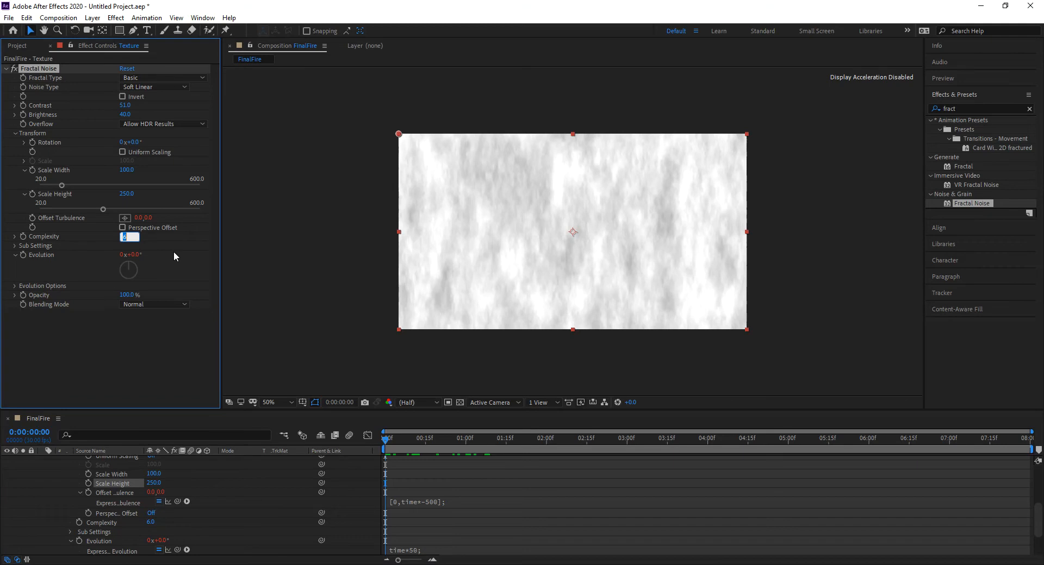
type("3")
key("Return")
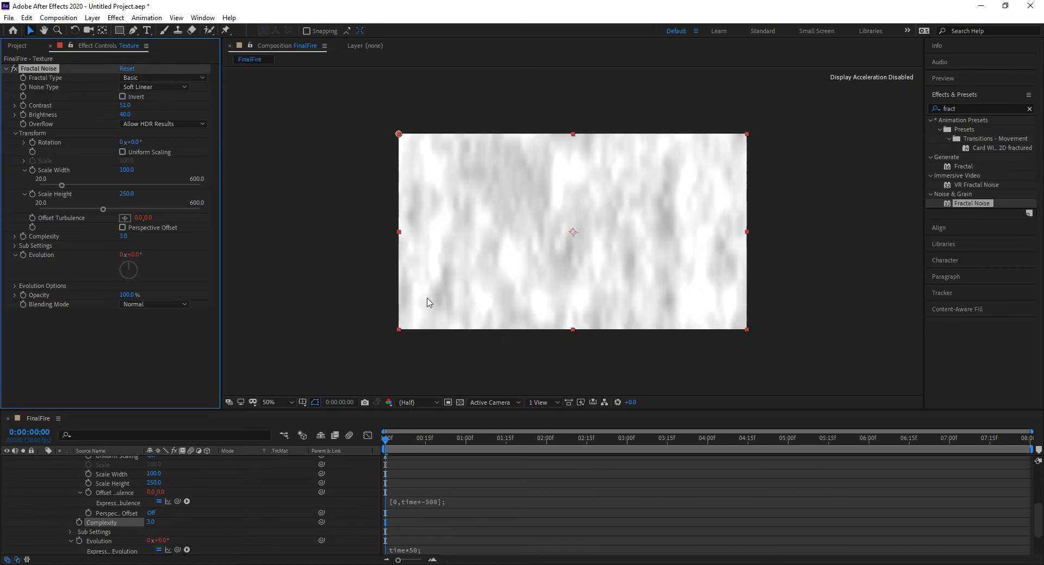
left_click_drag(403, 437, 368, 442)
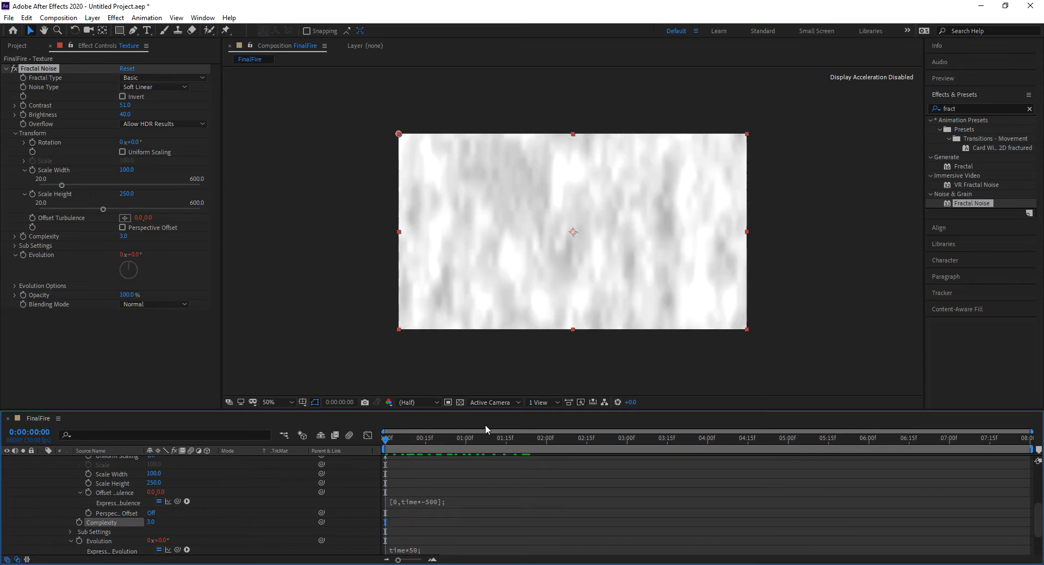
left_click(7, 69)
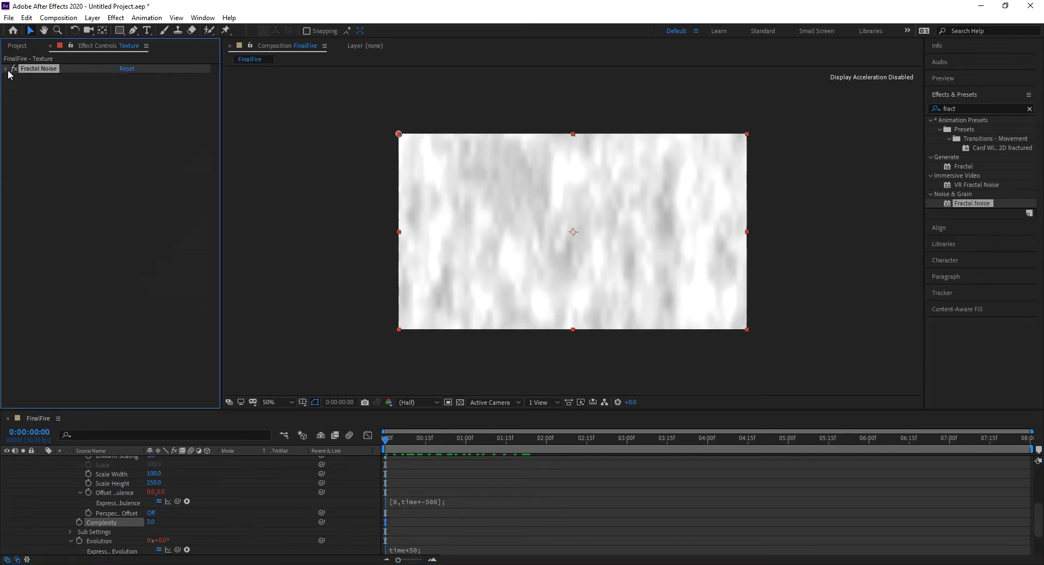
left_click(7, 69)
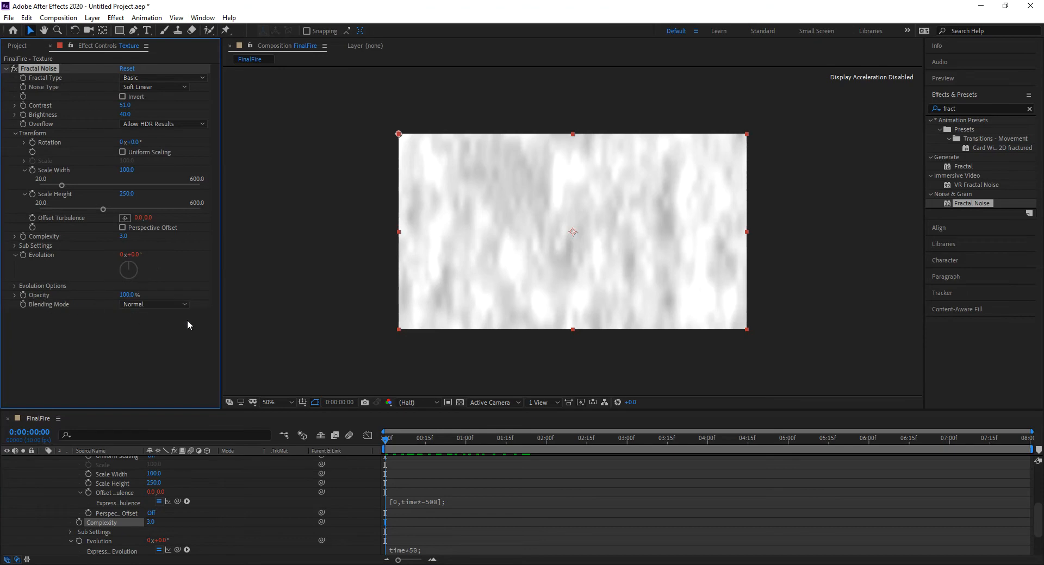
left_click(37, 70)
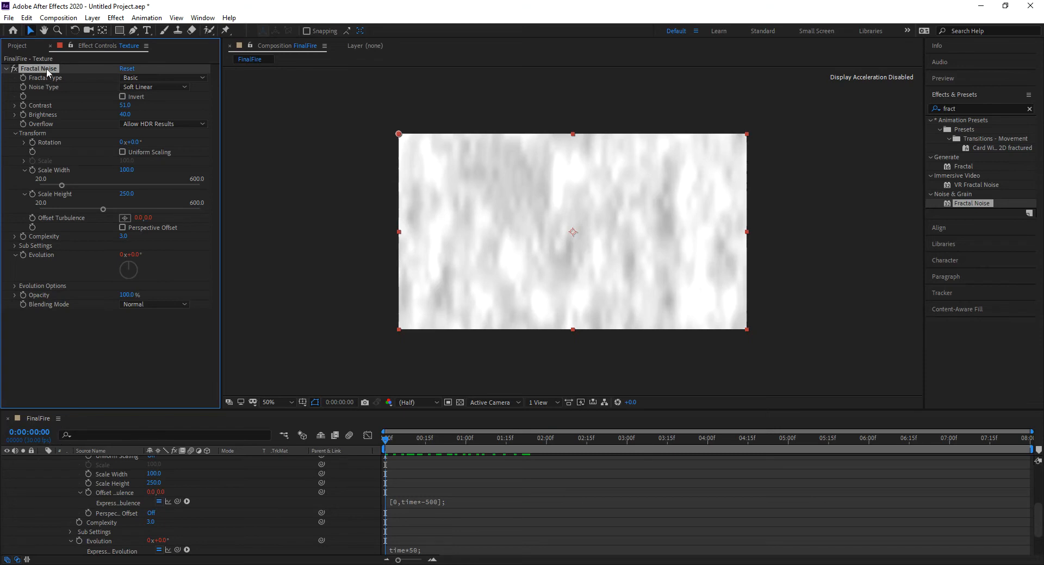
- Duplicate the Fractal Noise effect on the Texture layer and set the copy's contrast to 100 and brightness to 0
left_click(7, 69)
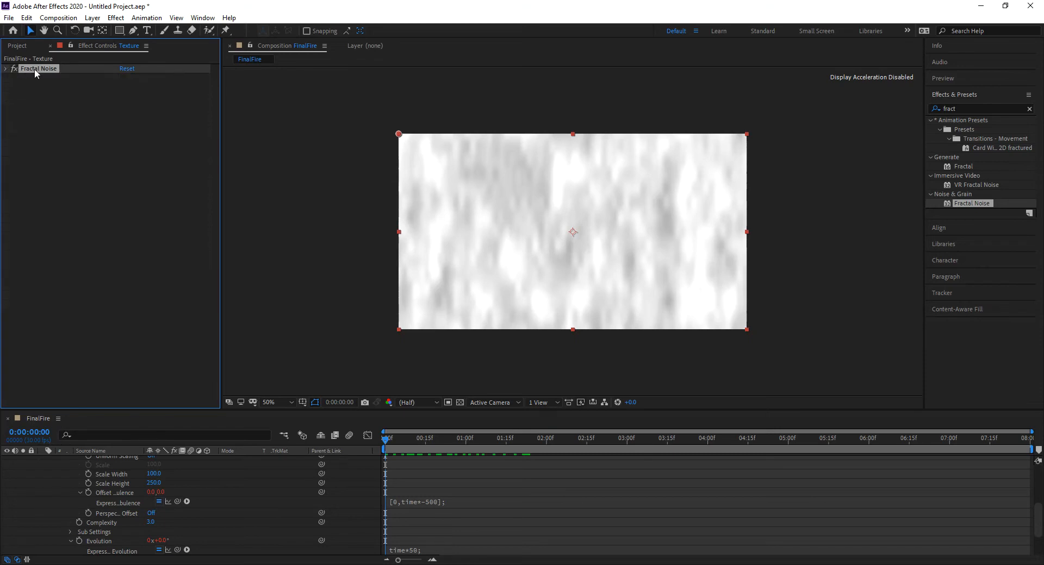
key("ctrl+d")
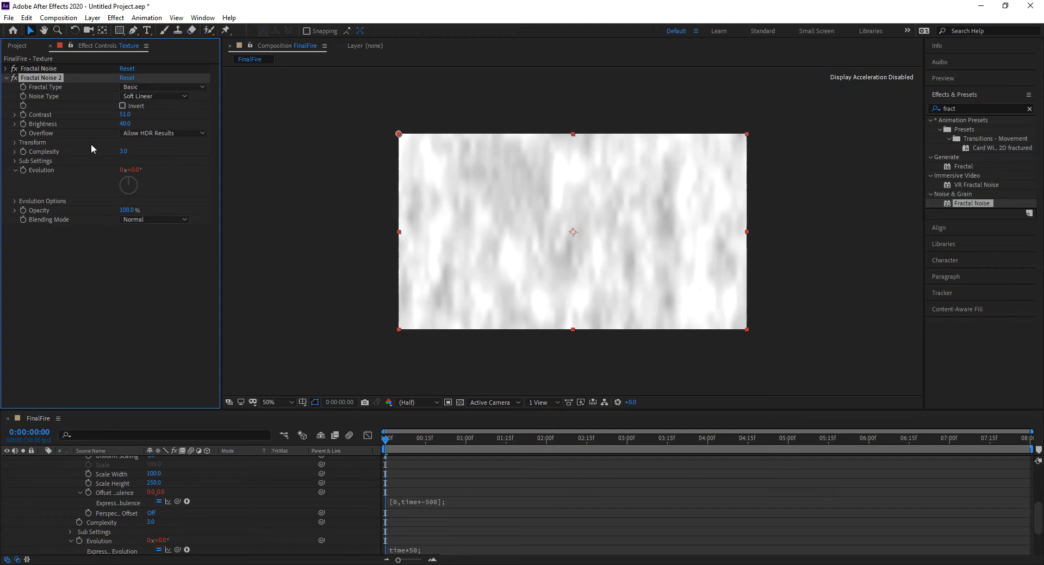
left_click(124, 115)
type("100")
key("Return")
left_click(128, 124)
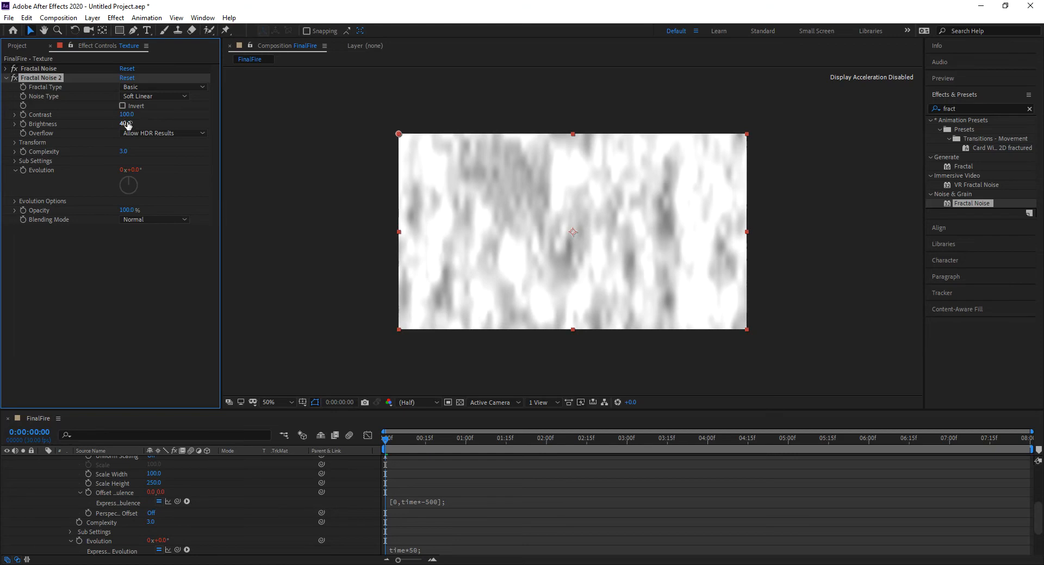
type("0")
key("Return")
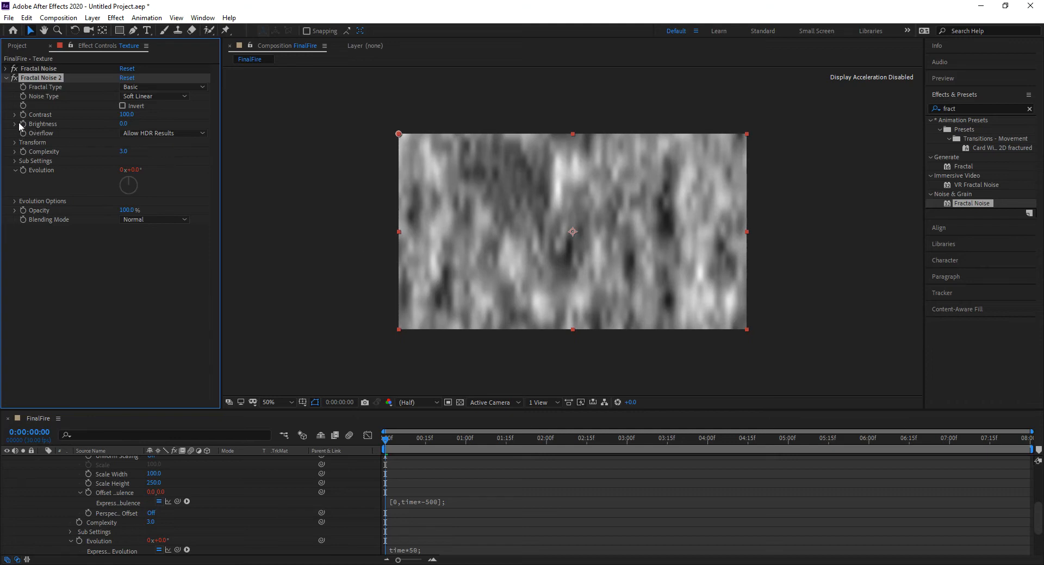
- Set the complexity of Fractal Noise 2 to 1
left_click(15, 143)
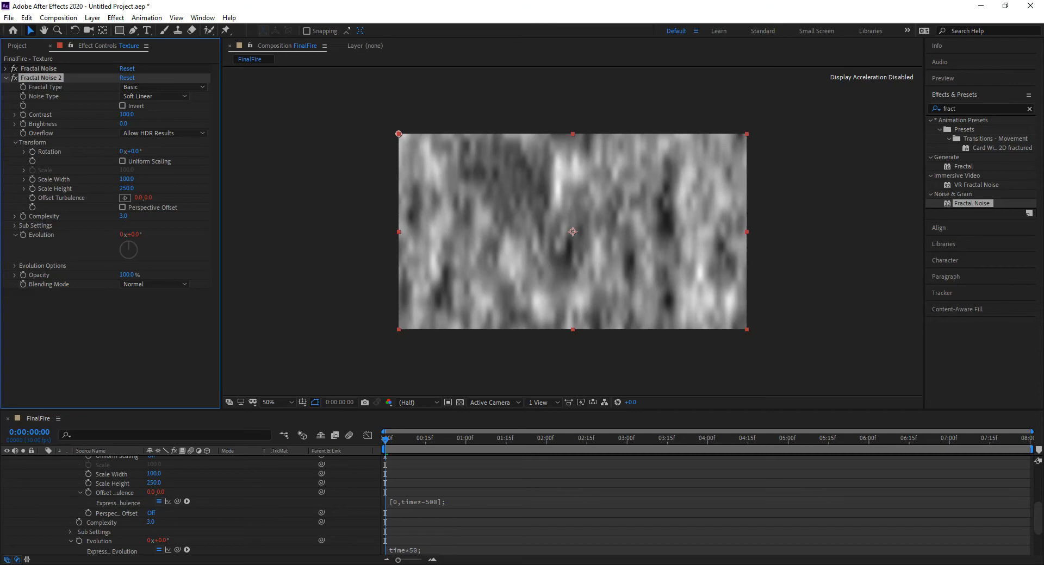
left_click(126, 216)
type("1")
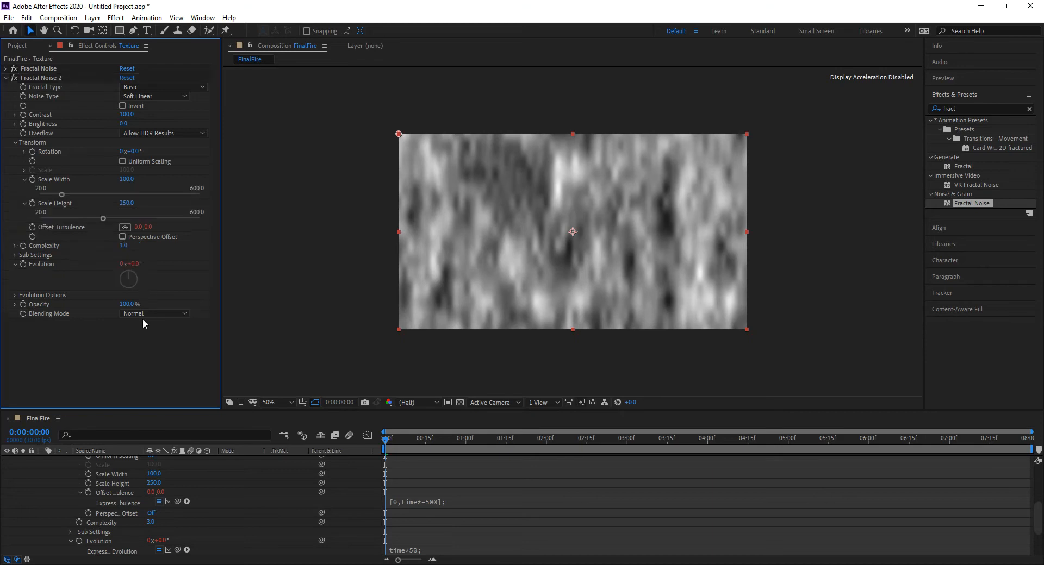
left_click(143, 318)
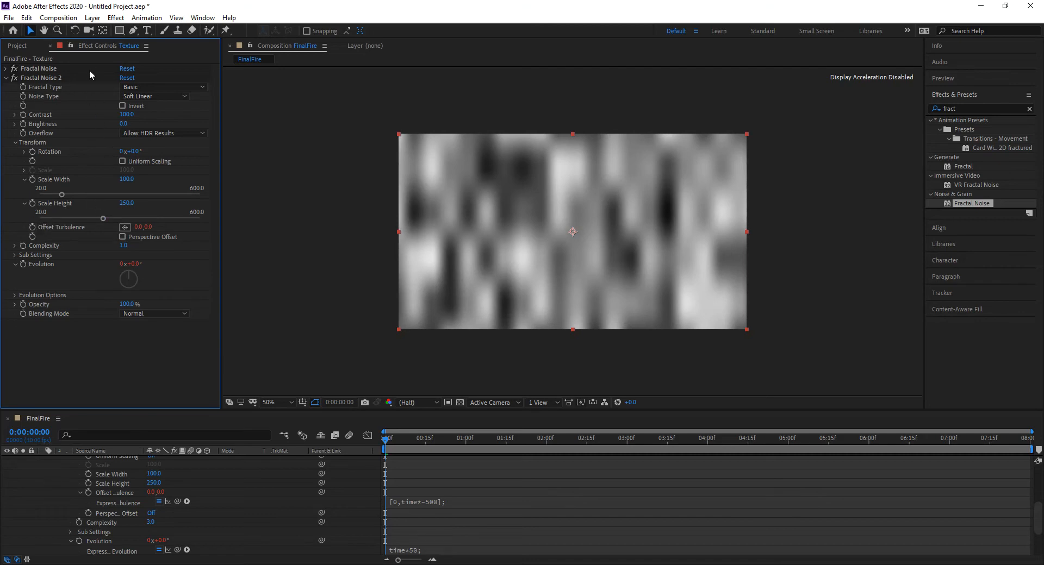
- Remove the Offset Turbulence expression from Fractal Noise 2 and scrub through the first second to check the motion
left_click(32, 228, "alt")
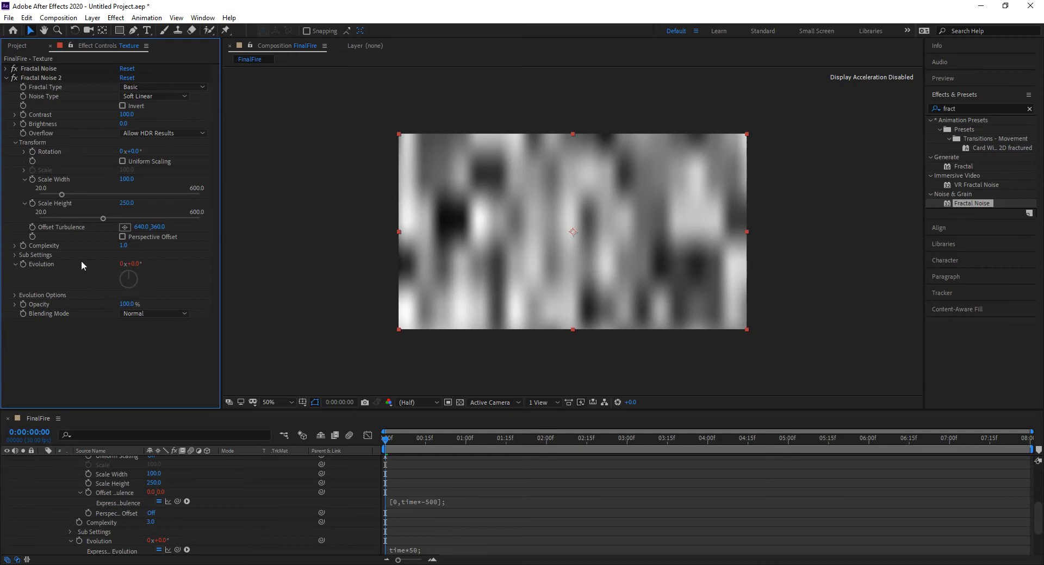
left_click_drag(403, 439, 460, 439)
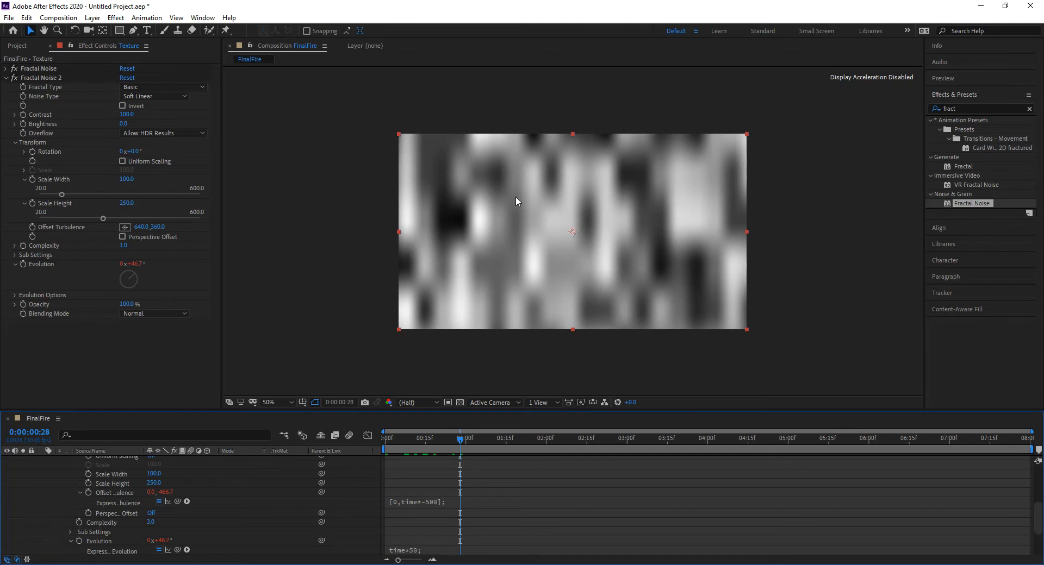
left_click_drag(410, 436, 277, 424)
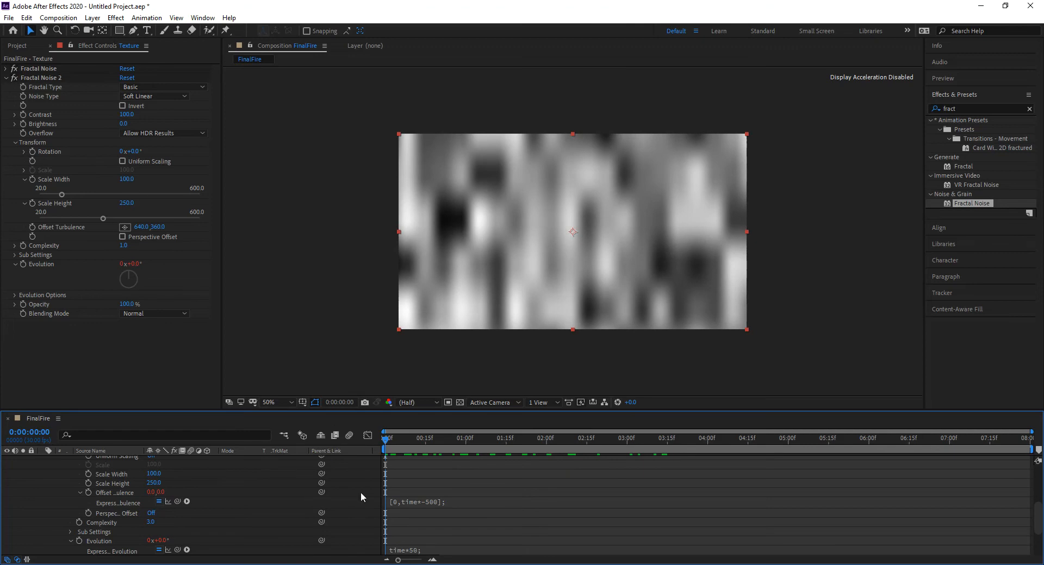
left_click_drag(419, 441, 319, 422)
- Set the random seed in the Evolution Options of Fractal Noise 2 to 1000
left_click(14, 295)
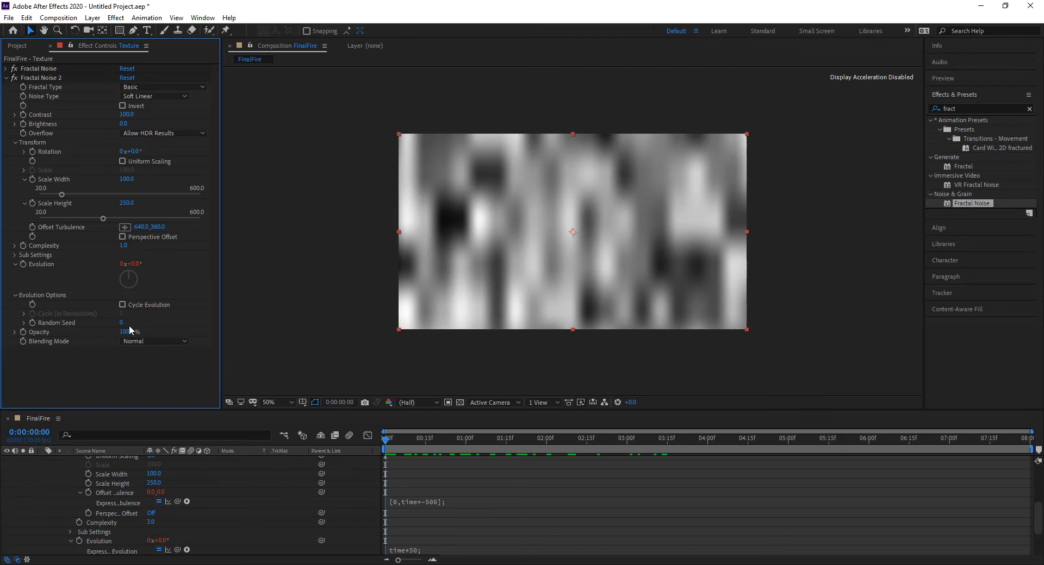
type("1000")
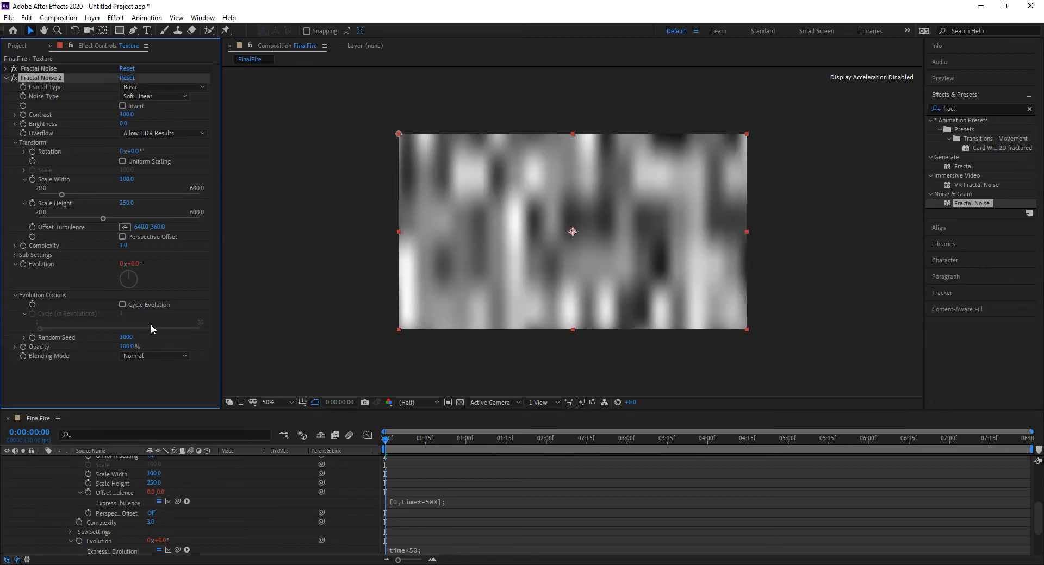
left_click(47, 68)
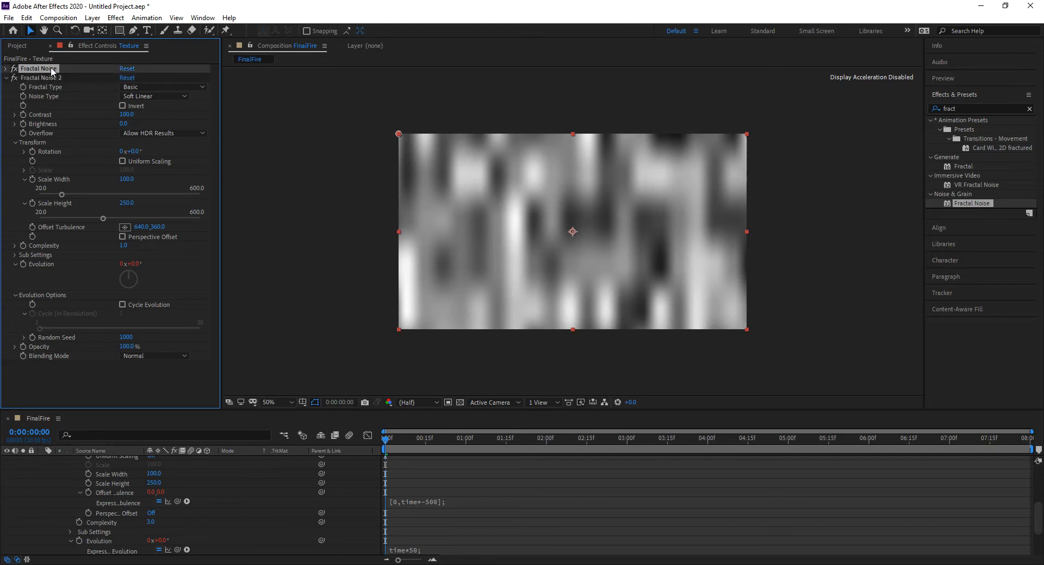
left_click(6, 79)
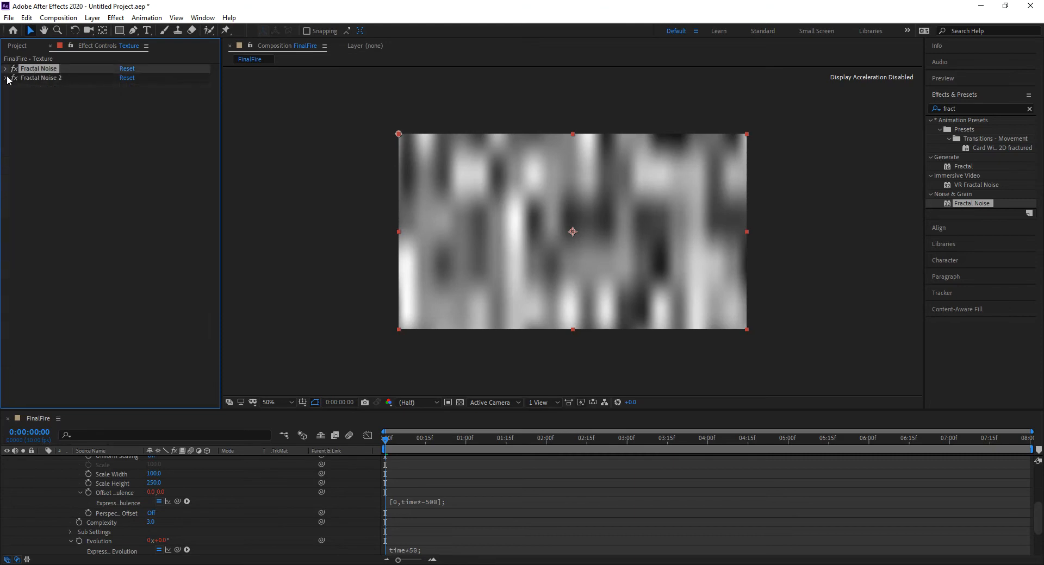
left_click(7, 79)
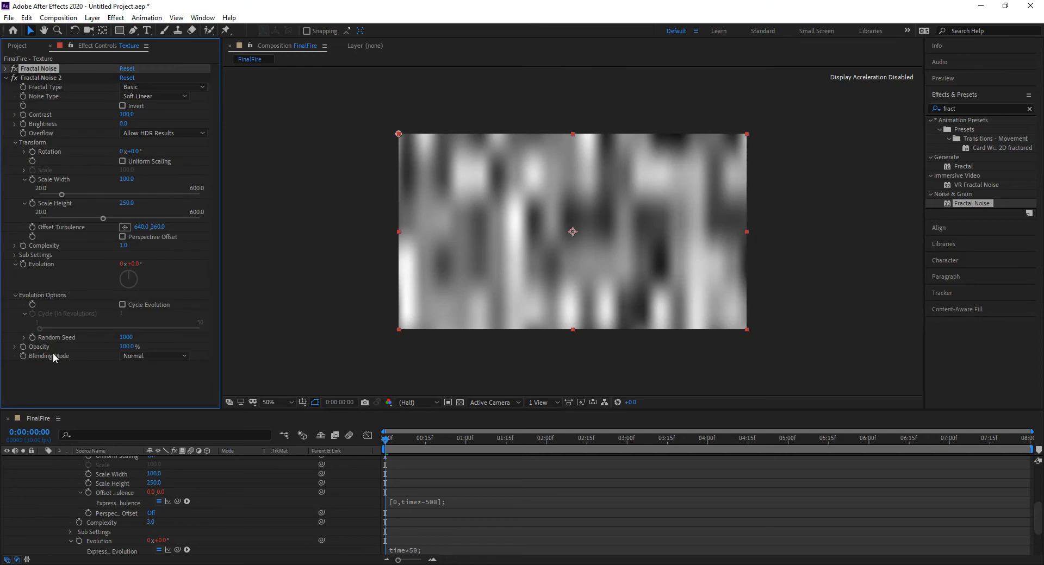
- Set the blending mode of Fractal Noise 2 to Soft Light, comparing it with Screen, and scrub through the animation to check the blend
left_click(160, 356)
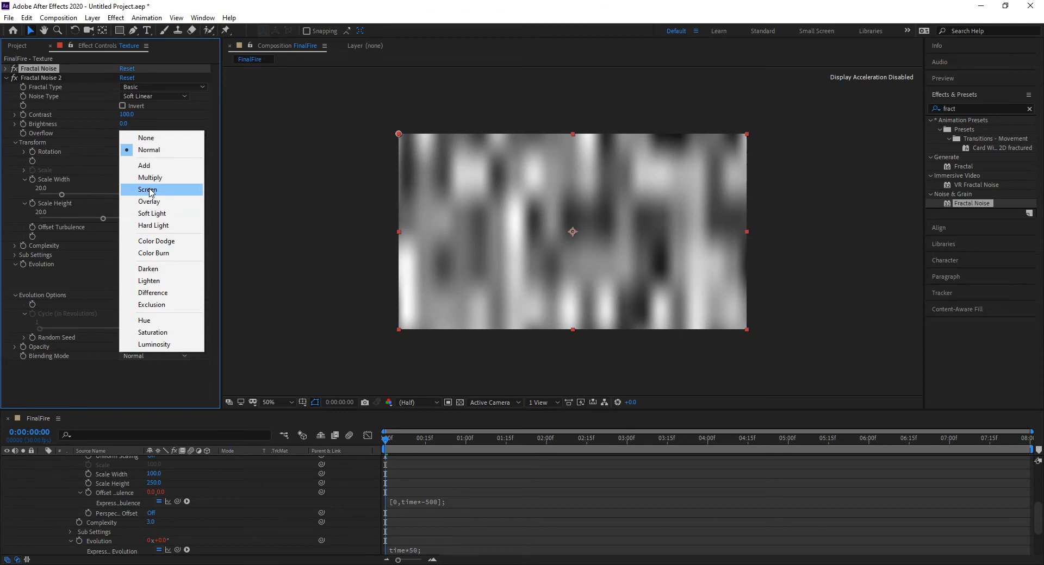
left_click(157, 213)
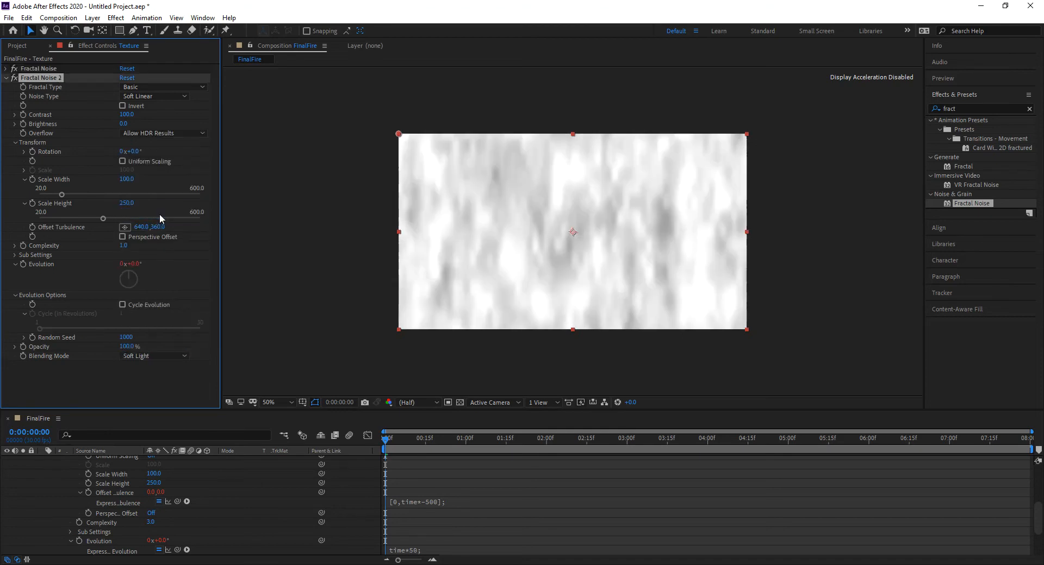
left_click(145, 356)
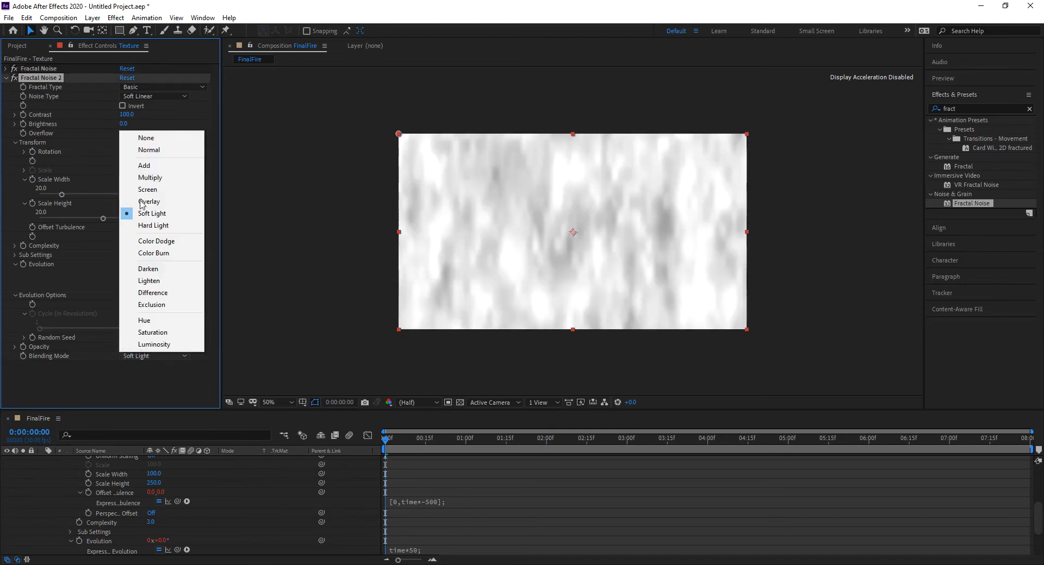
left_click(157, 190)
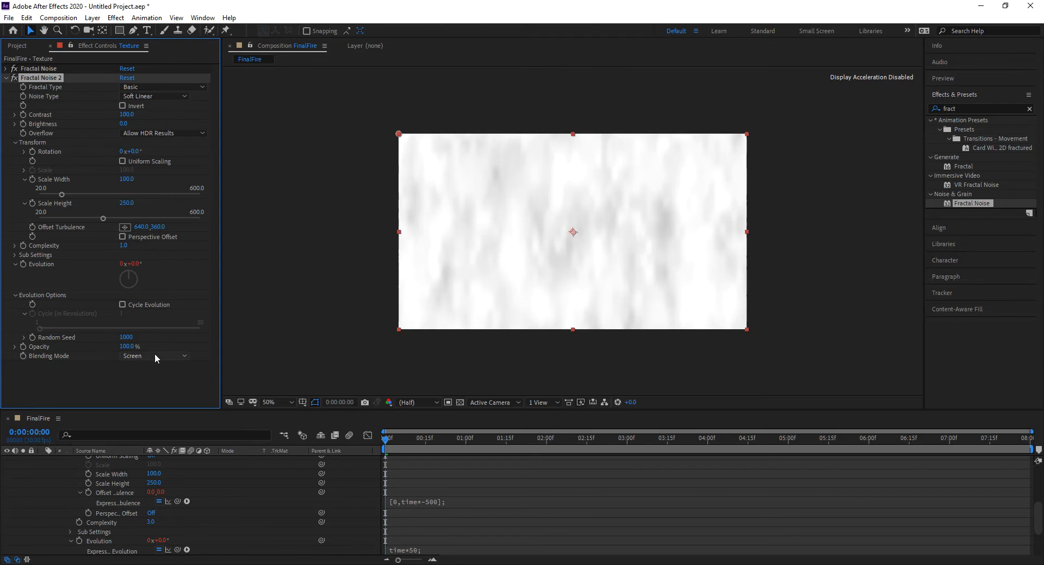
left_click(154, 356)
left_click(159, 214)
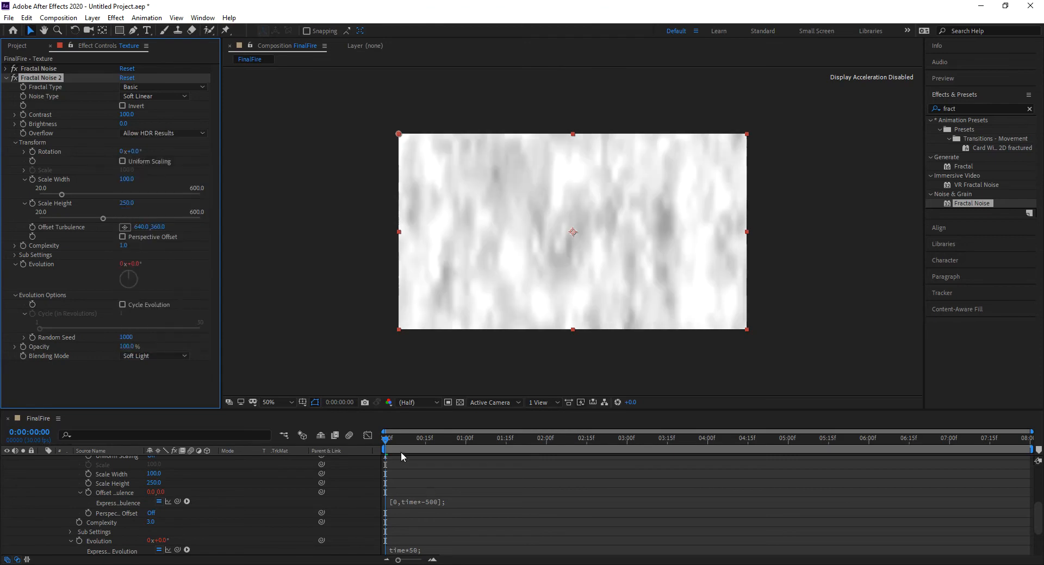
left_click_drag(396, 439, 505, 437)
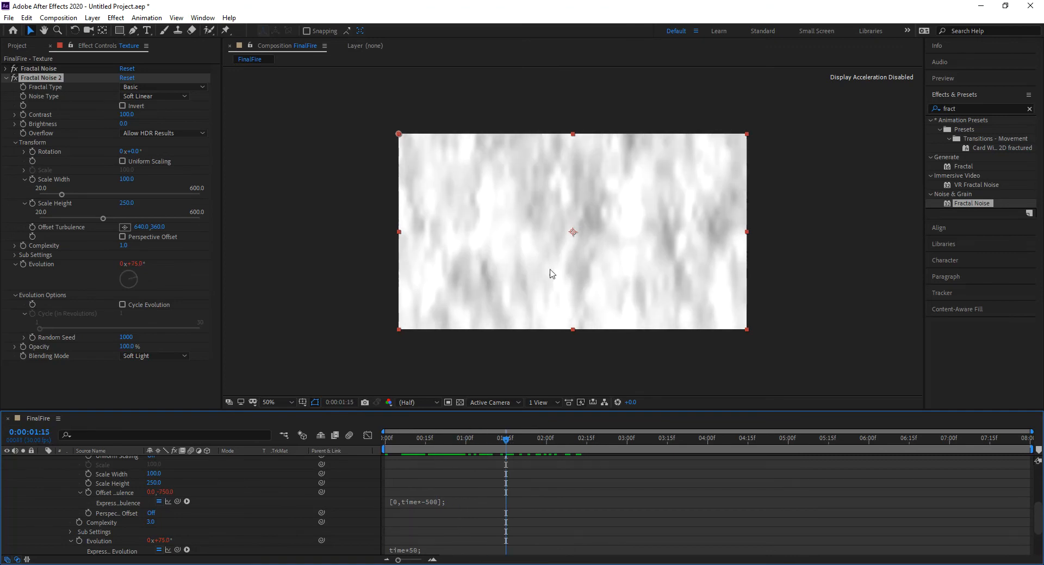
left_click_drag(409, 439, 444, 439)
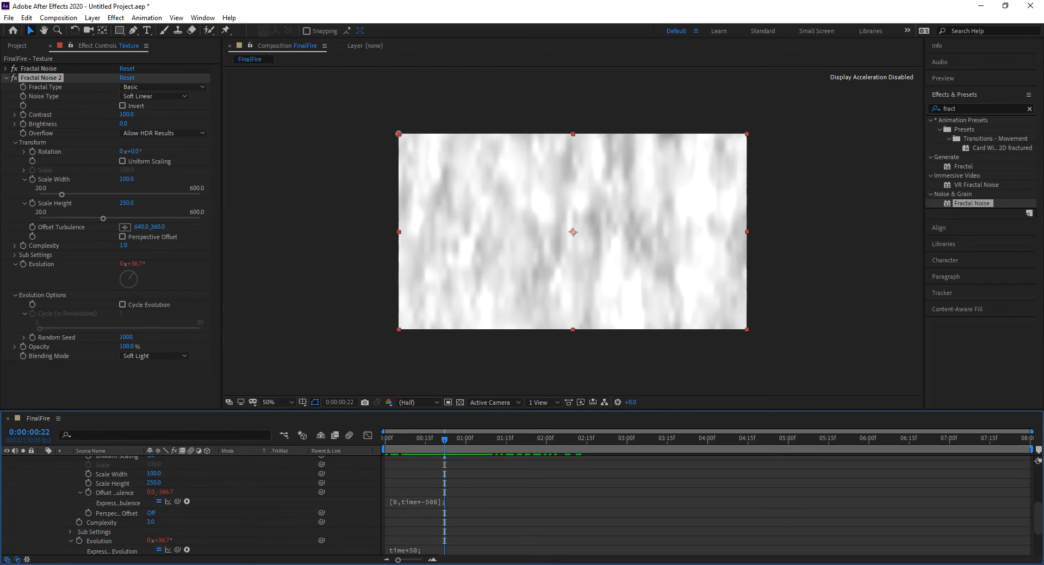
- Collapse the noise effects and the layer's properties, and apply the Fill effect to the Texture layer
left_click(6, 78)
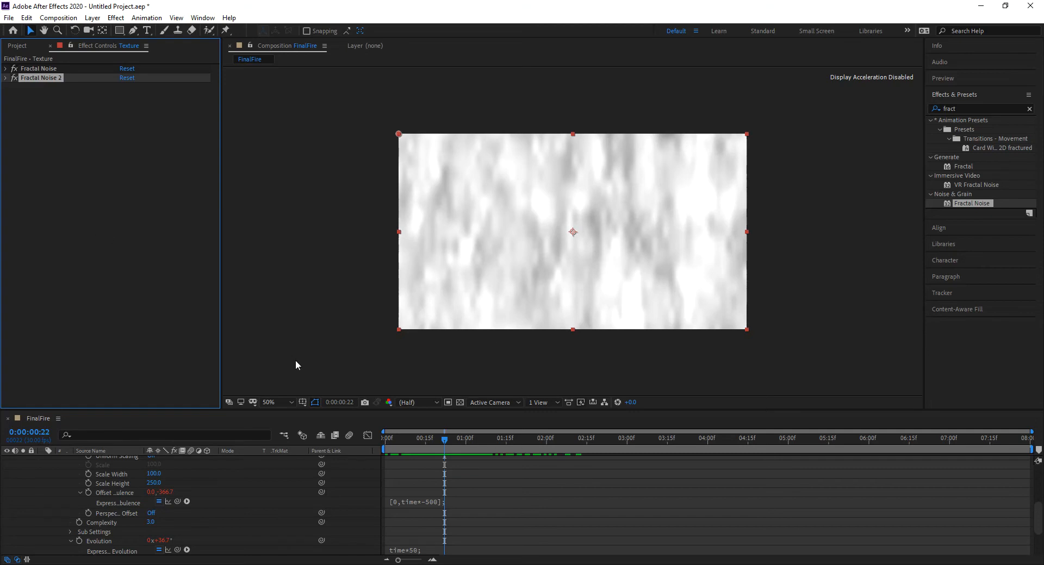
scroll(63, 492, "up", 4)
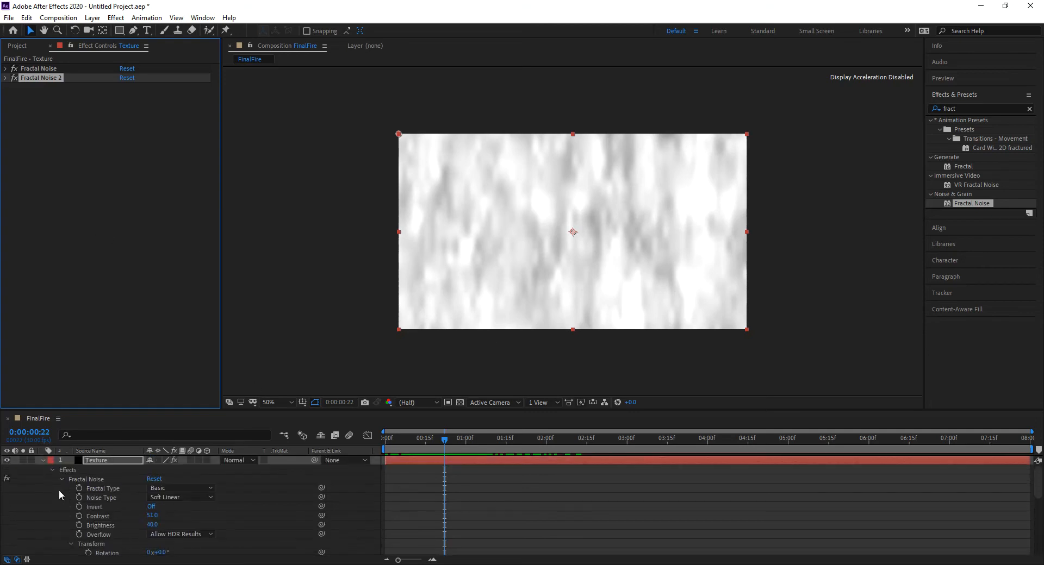
left_click(42, 460)
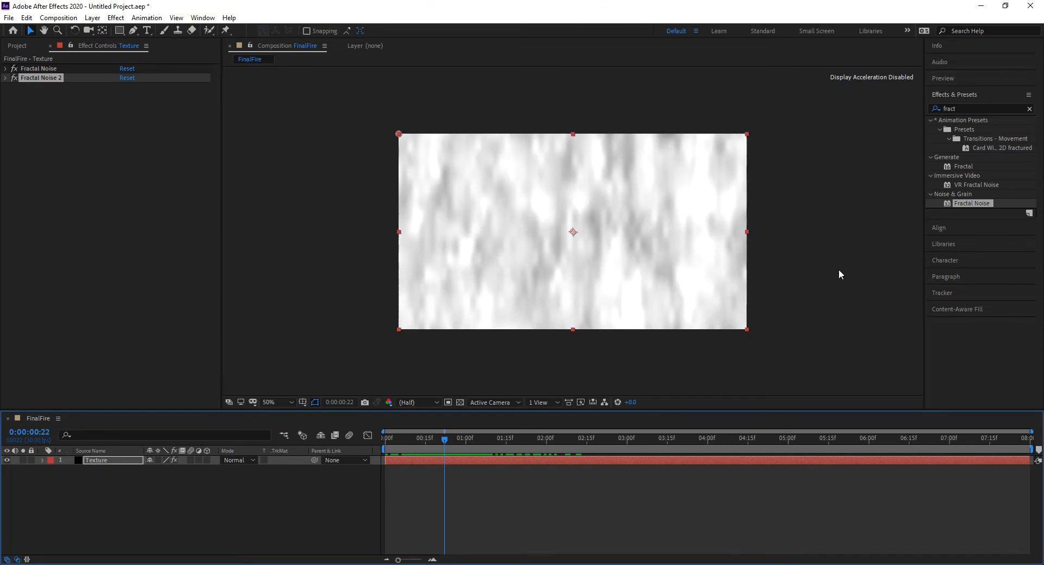
left_click(966, 108)
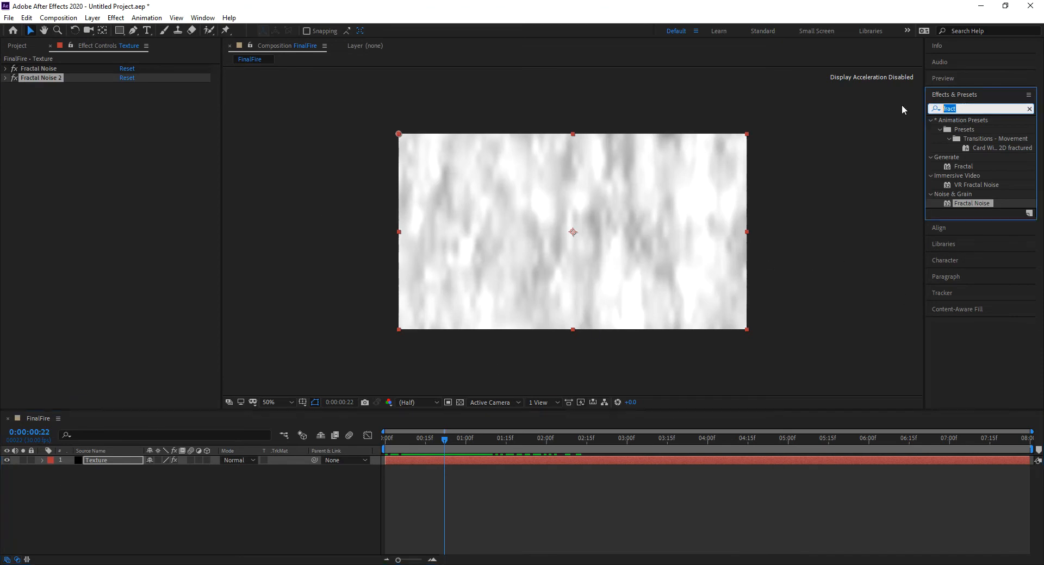
type("fill")
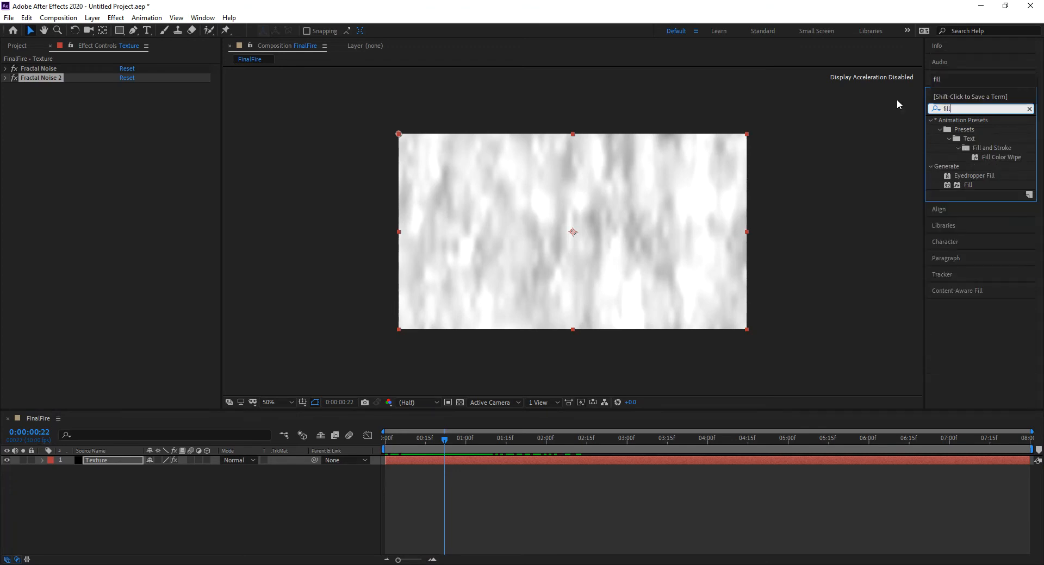
left_click(948, 185)
left_click_drag(948, 184, 584, 244)
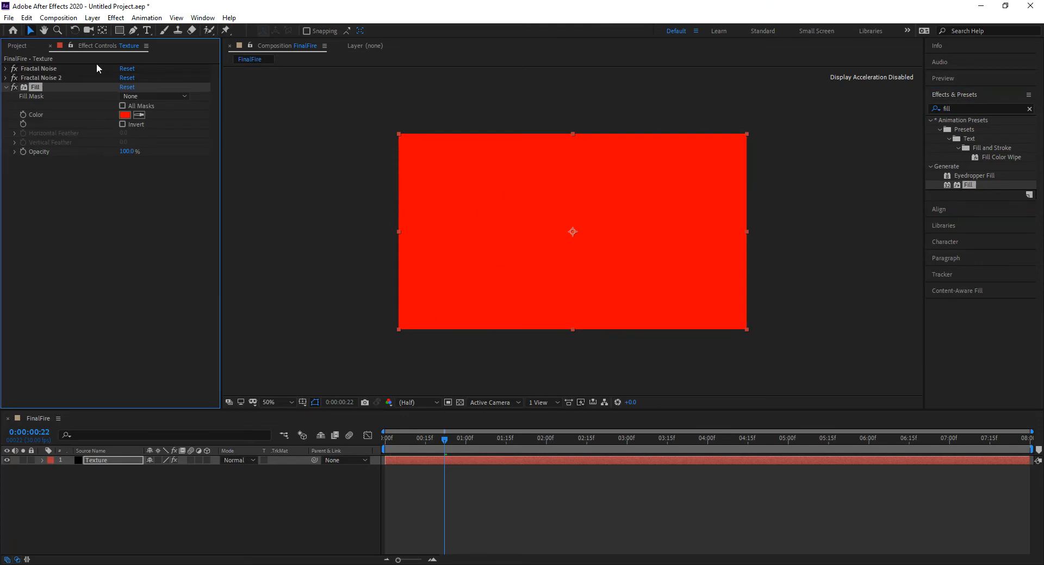
- Change the Fill effect's color to white
left_click(125, 114)
left_click_drag(101, 106, 14, 26)
left_click(252, 29)
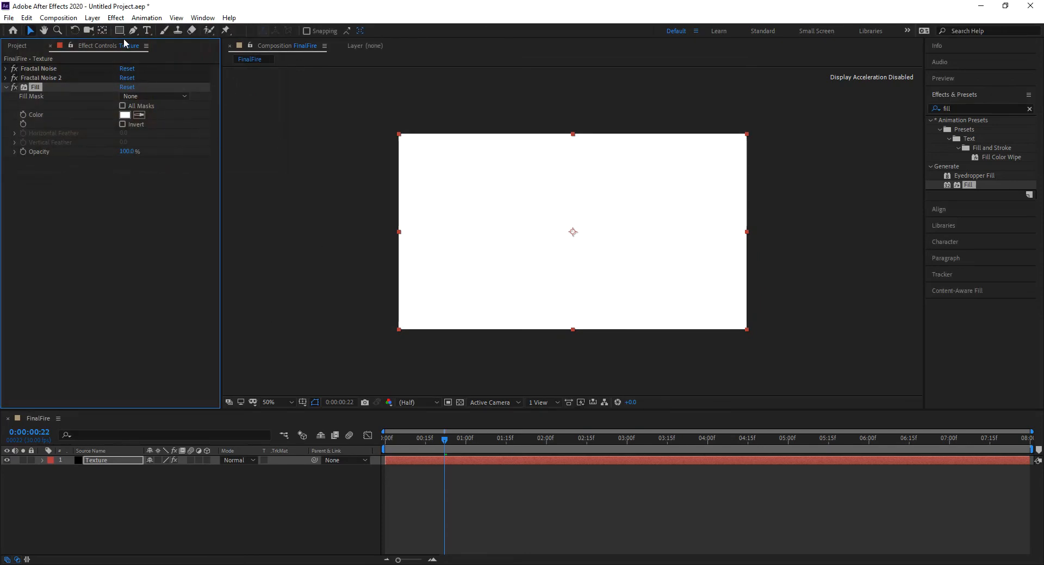
- Draw a rectangular mask on the Texture layer covering the composition's lower half and extending past its side and bottom edges
left_click(109, 460)
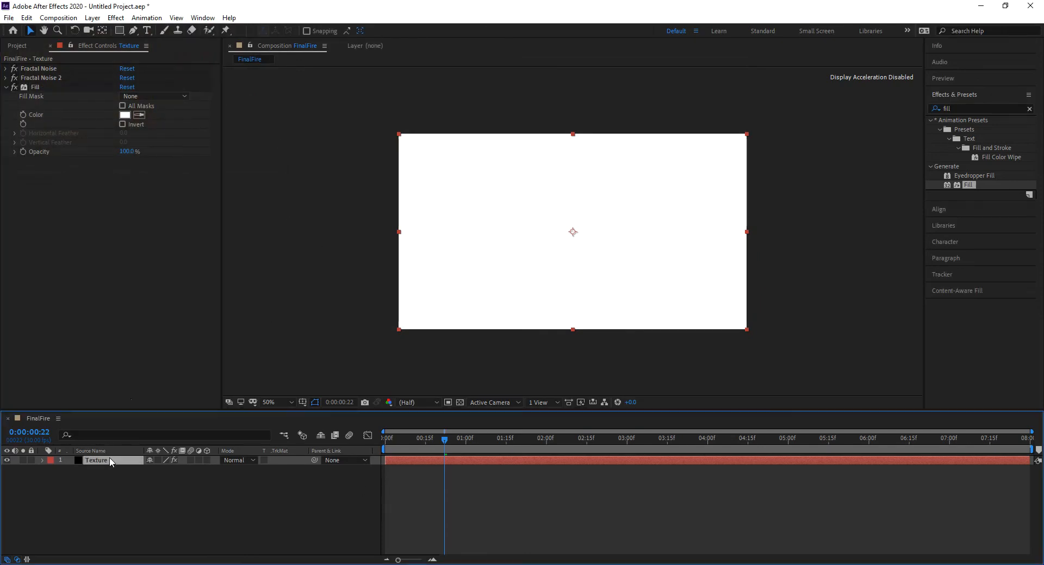
left_click(119, 31)
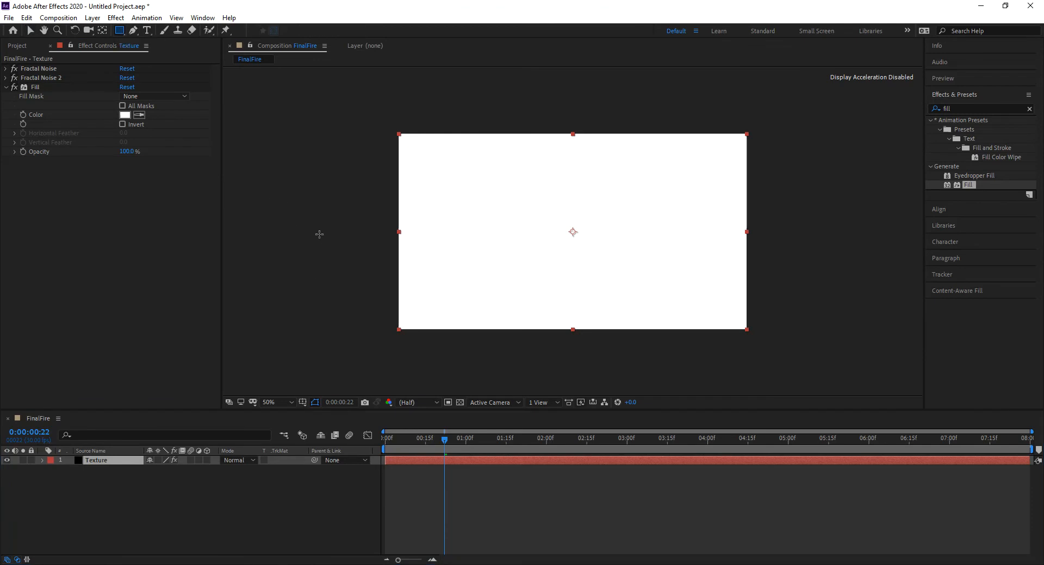
left_click_drag(320, 230, 835, 420)
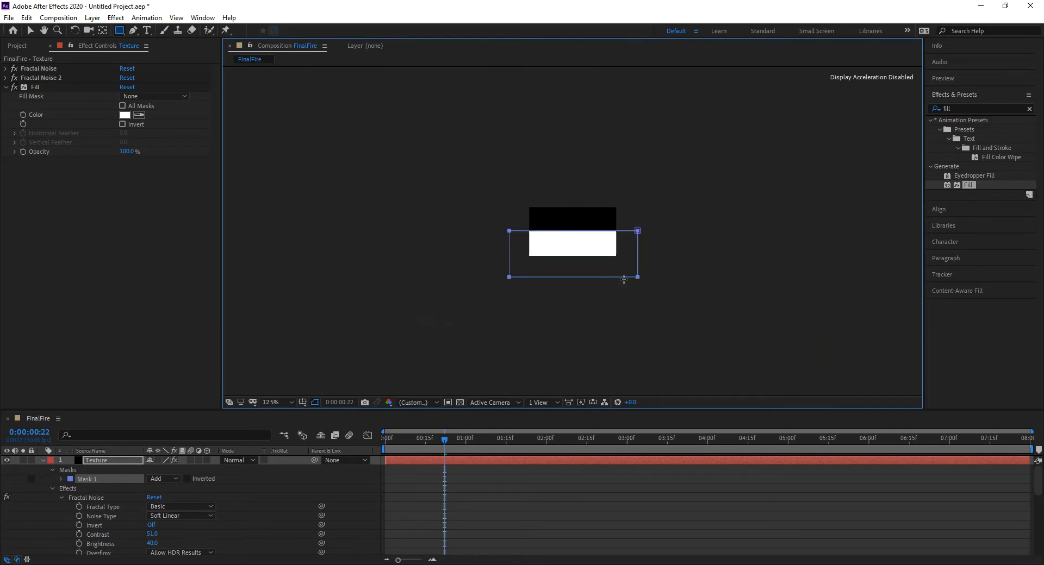
key("comma")
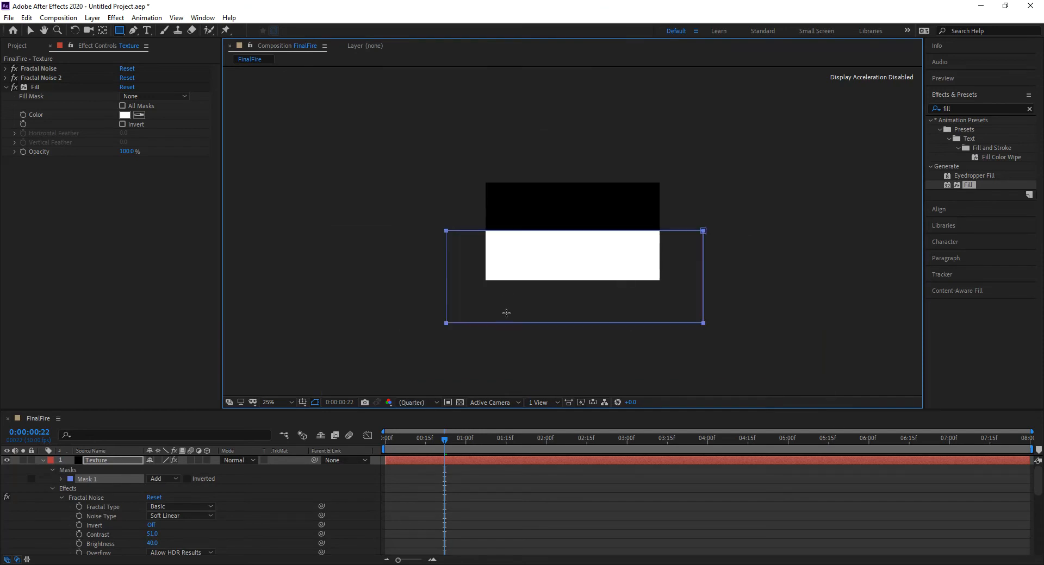
left_click(30, 30)
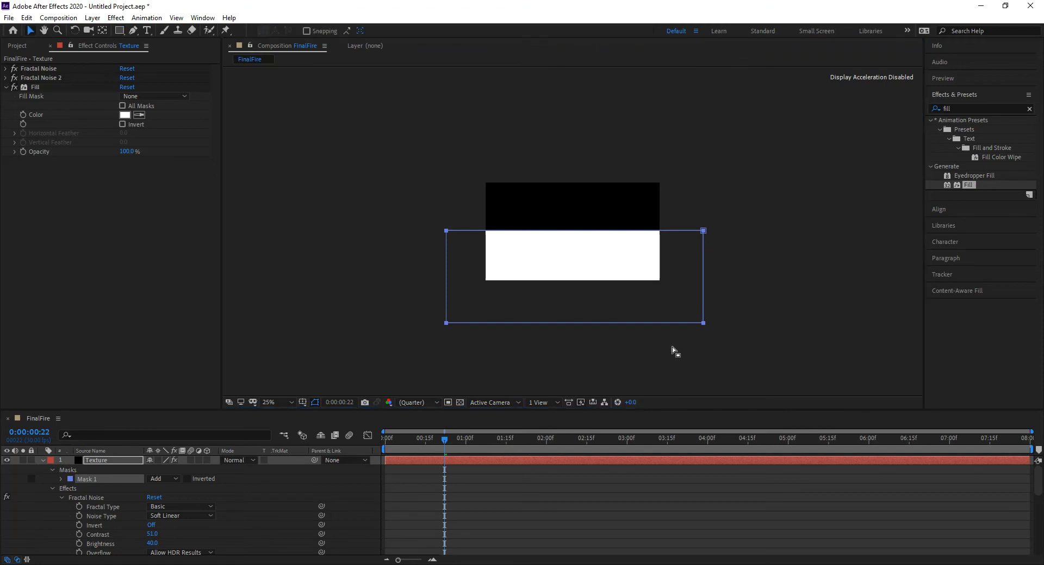
left_click(575, 325)
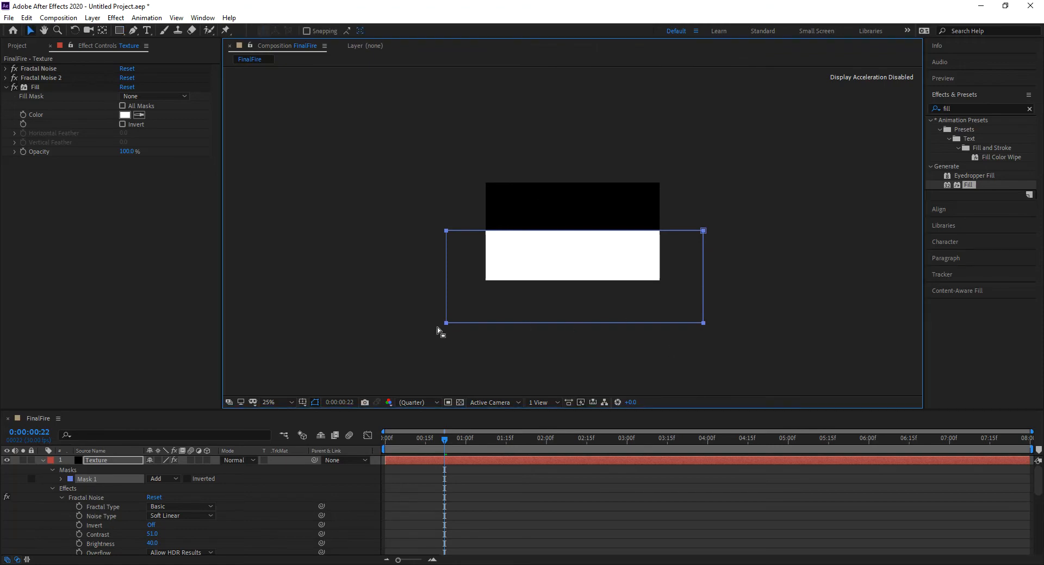
- Feather the Texture layer's mask by 300 pixels in both directions, trying 200 pixels first
left_click(112, 480)
key("f")
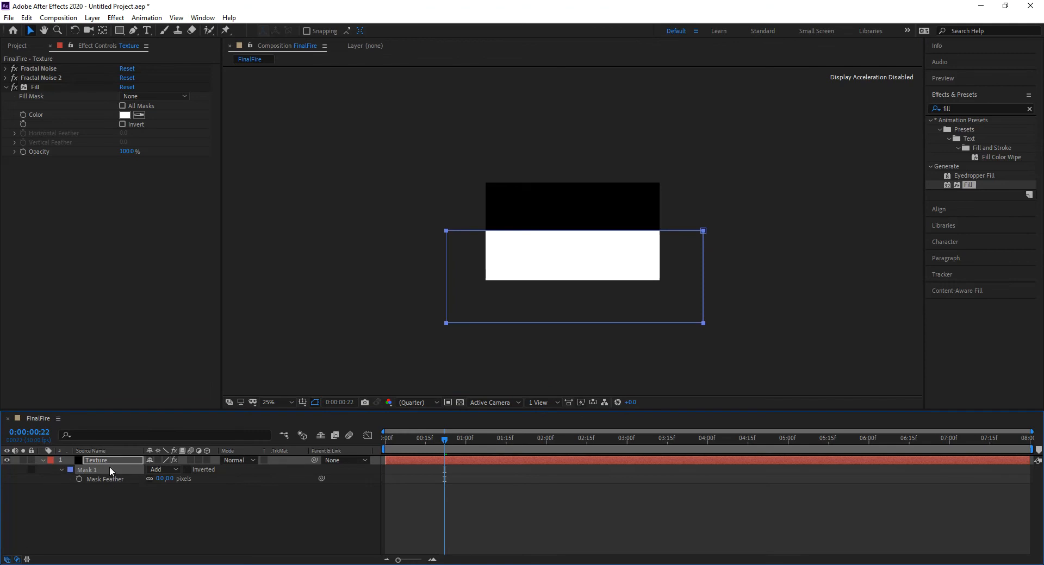
left_click(106, 459)
key("f")
key("f")
left_click(158, 479)
type("200")
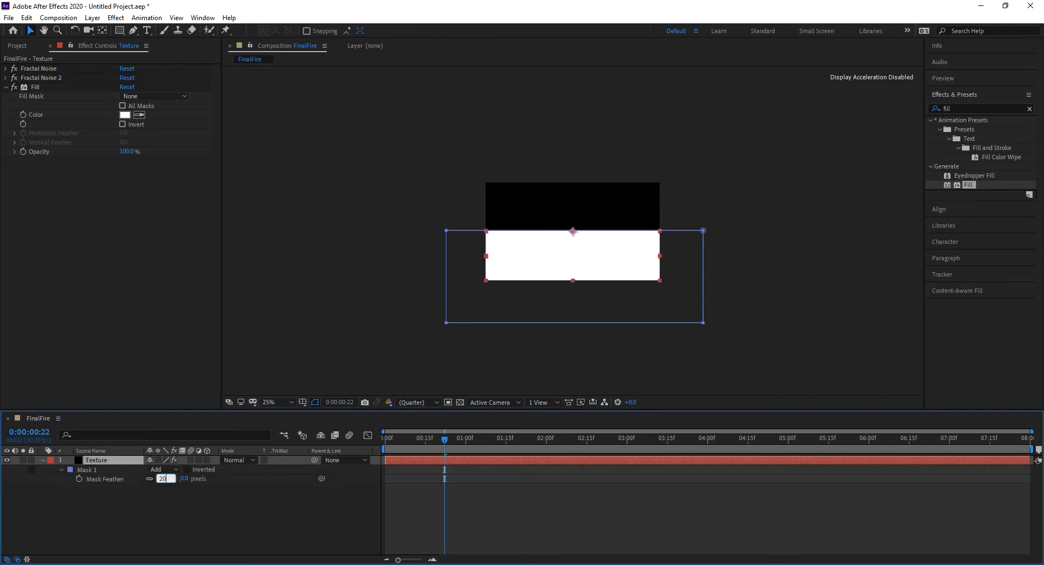
key("Return")
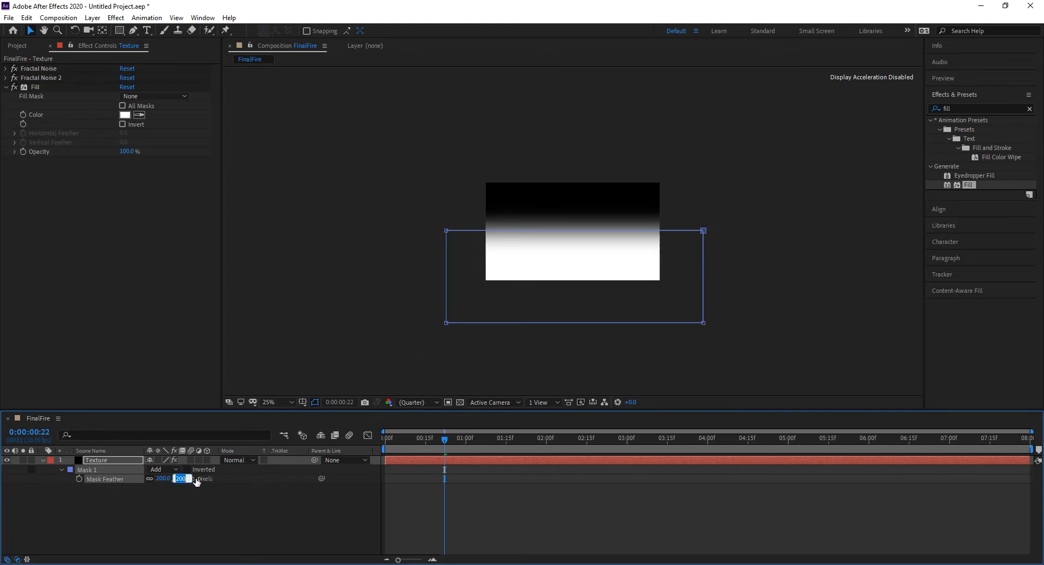
type("300")
key("Return")
- Move the Texture layer's mask downward and lower its top edge so the feathered white gradient starts lower in the frame
double_click(451, 231)
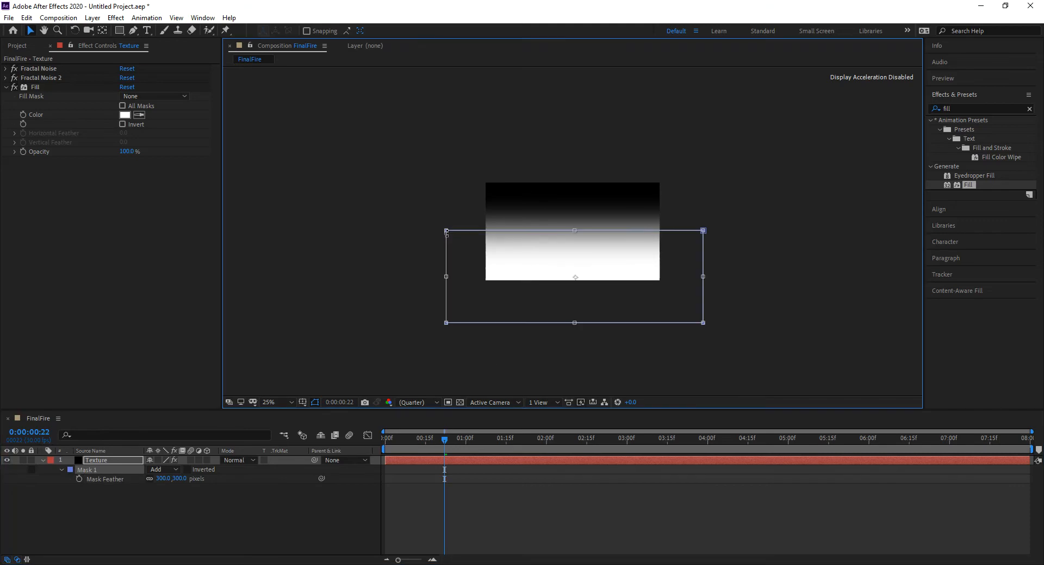
left_click_drag(461, 233, 463, 242)
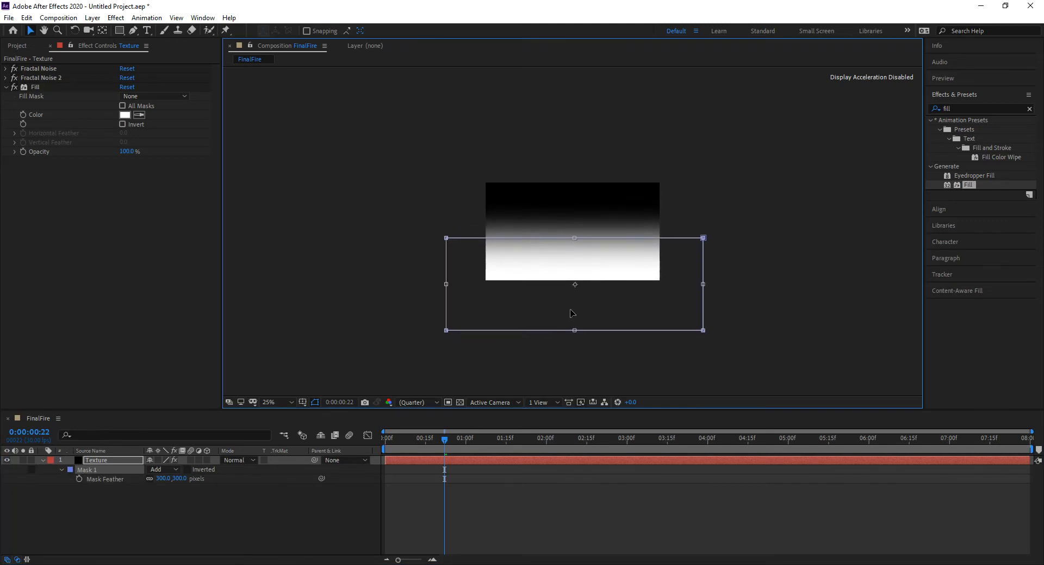
left_click_drag(574, 242, 575, 247)
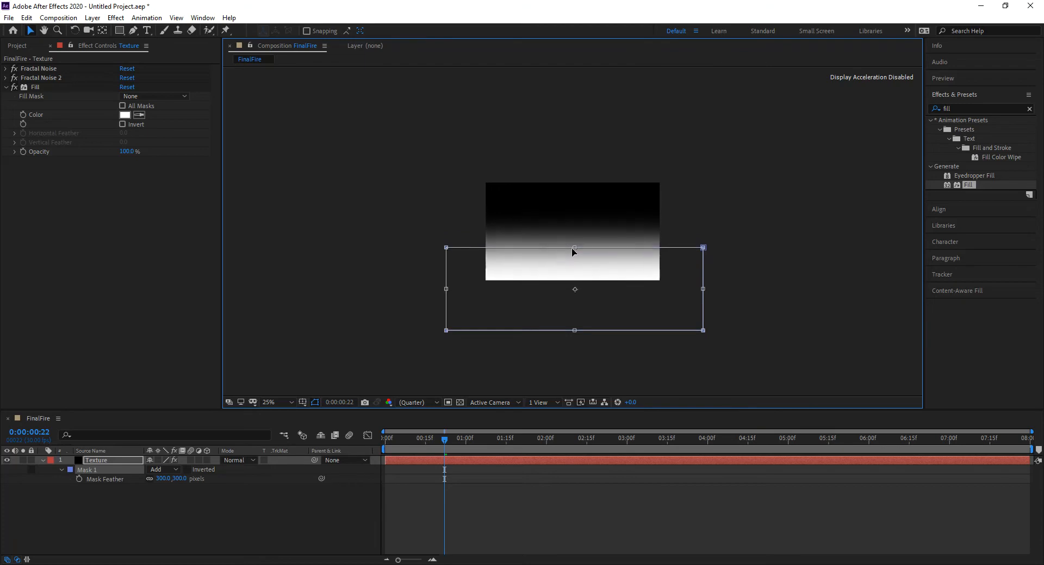
key("ctrl+z")
left_click_drag(574, 303, 573, 313)
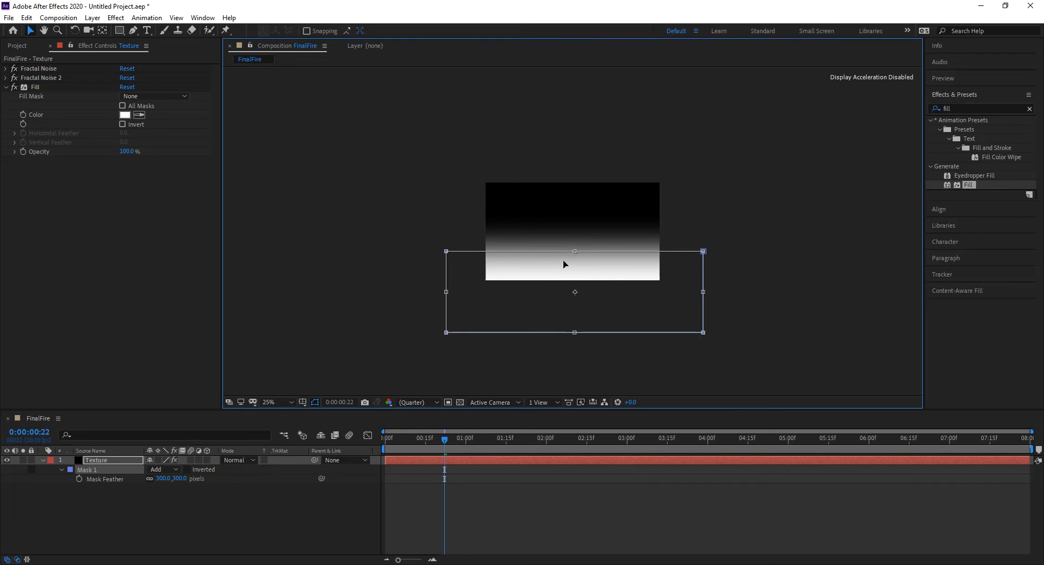
left_click(328, 520)
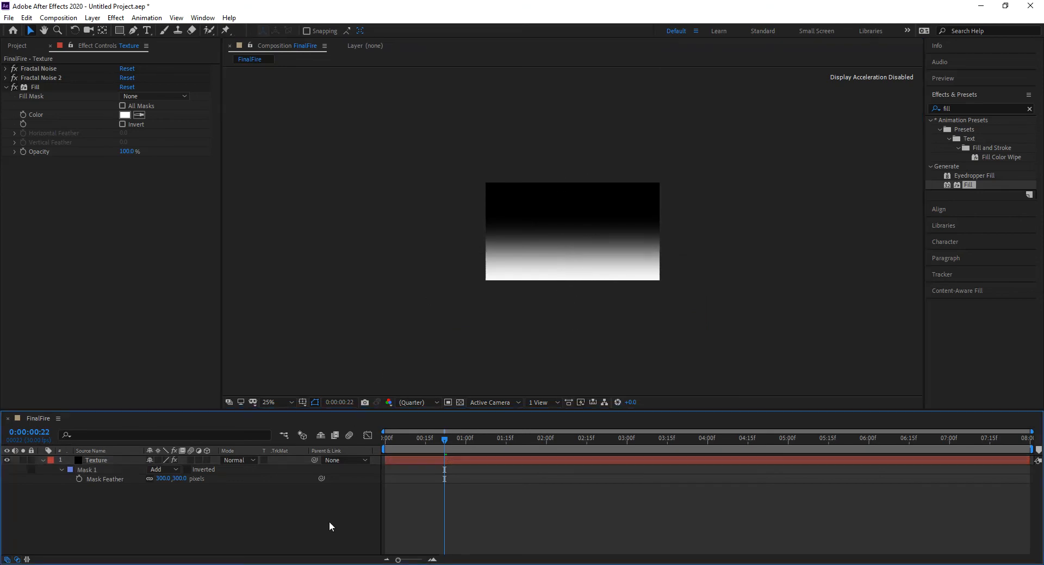
- Add a mask reference to Mask 1 in the Fill effect's compositing options on the Texture layer, enlarging the timeline area
left_click(93, 470)
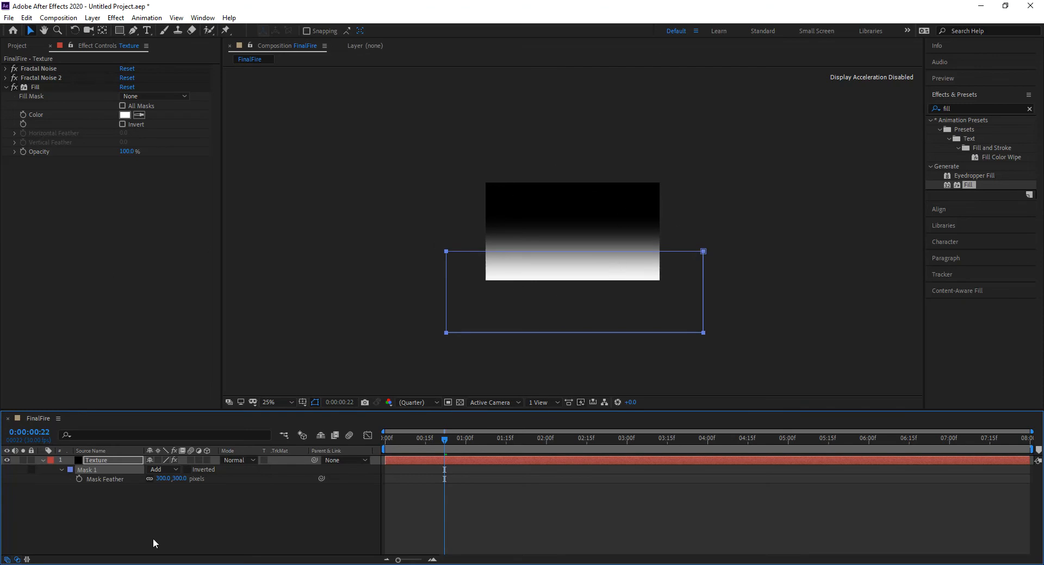
left_click(108, 461)
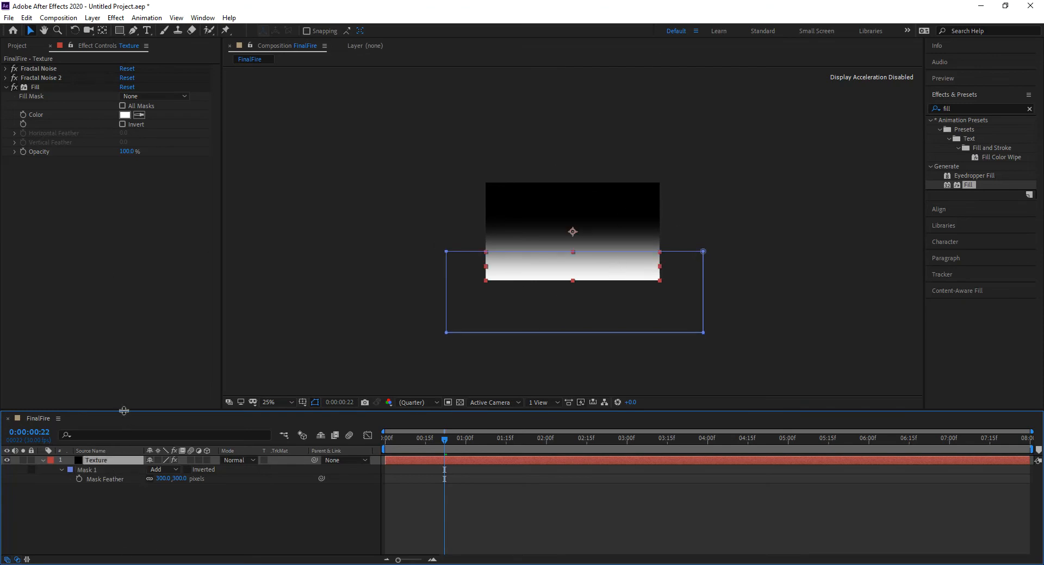
left_click_drag(126, 413, 129, 329)
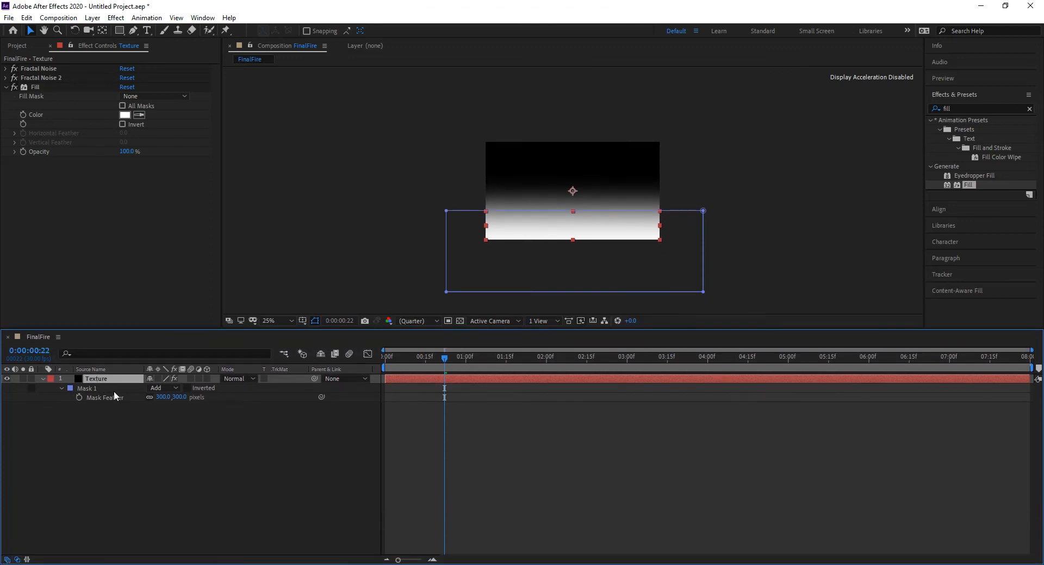
key("e")
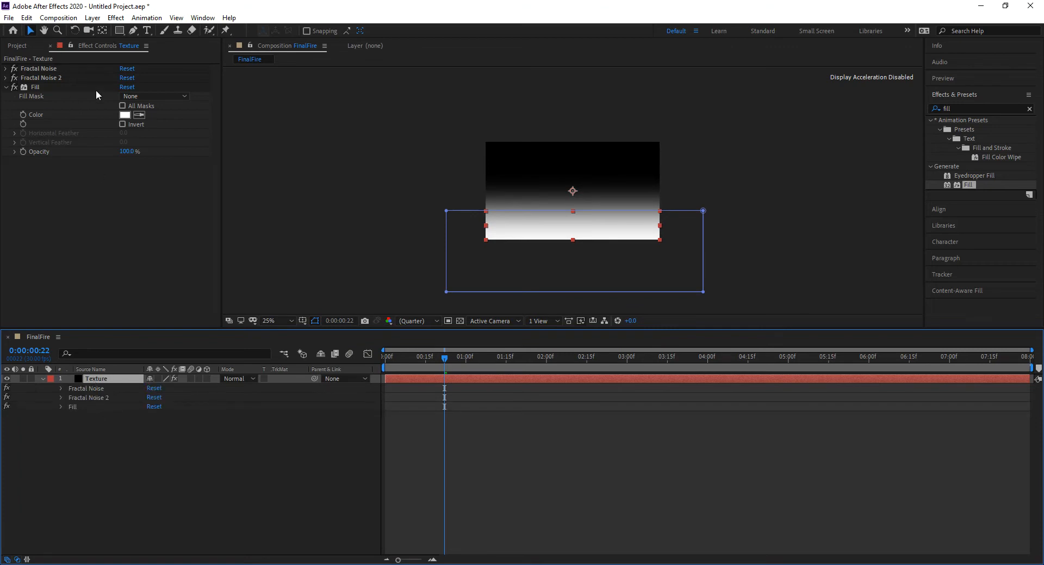
left_click(60, 406)
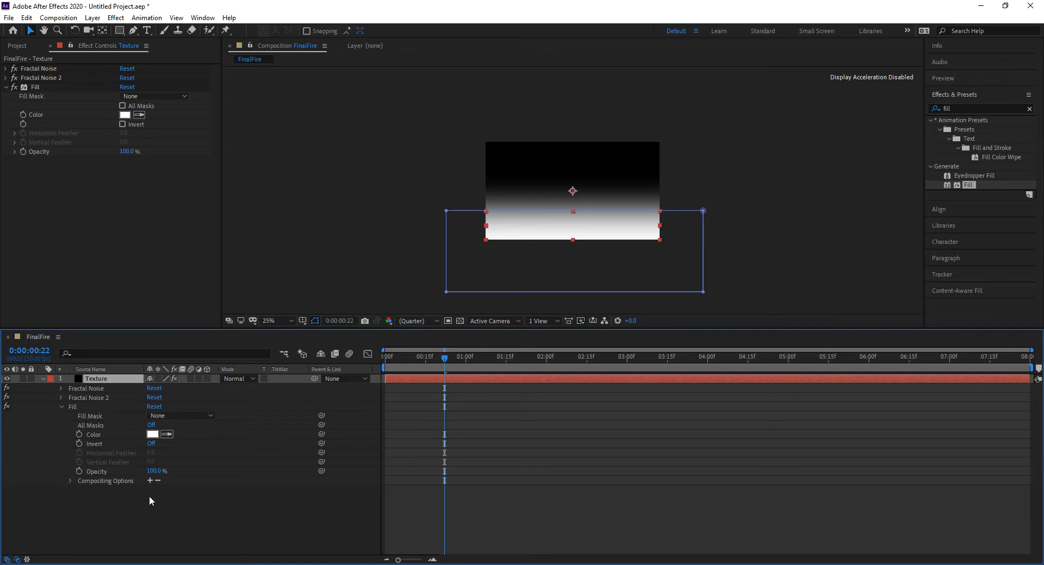
left_click(150, 481)
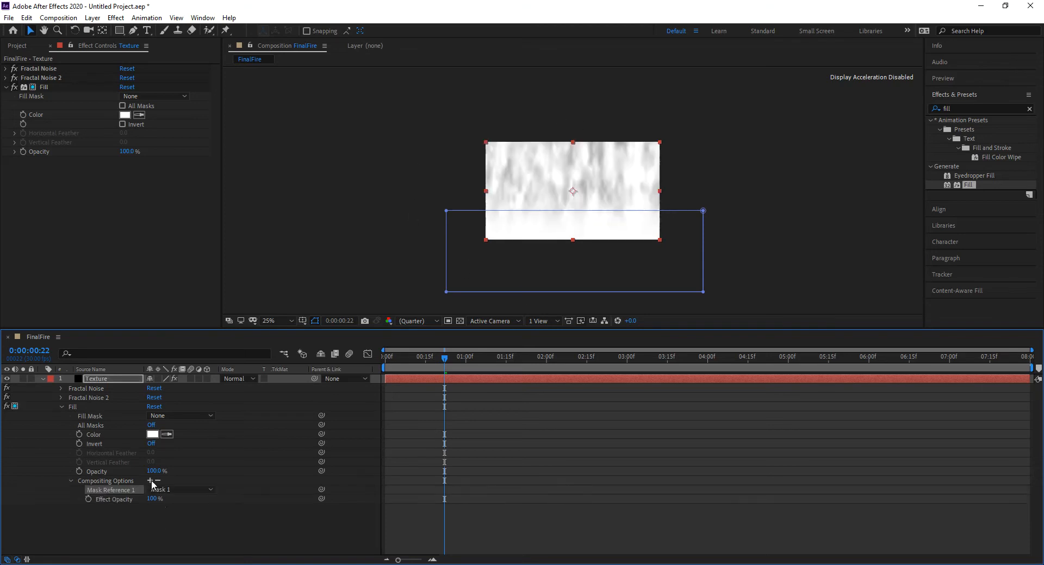
left_click(180, 489)
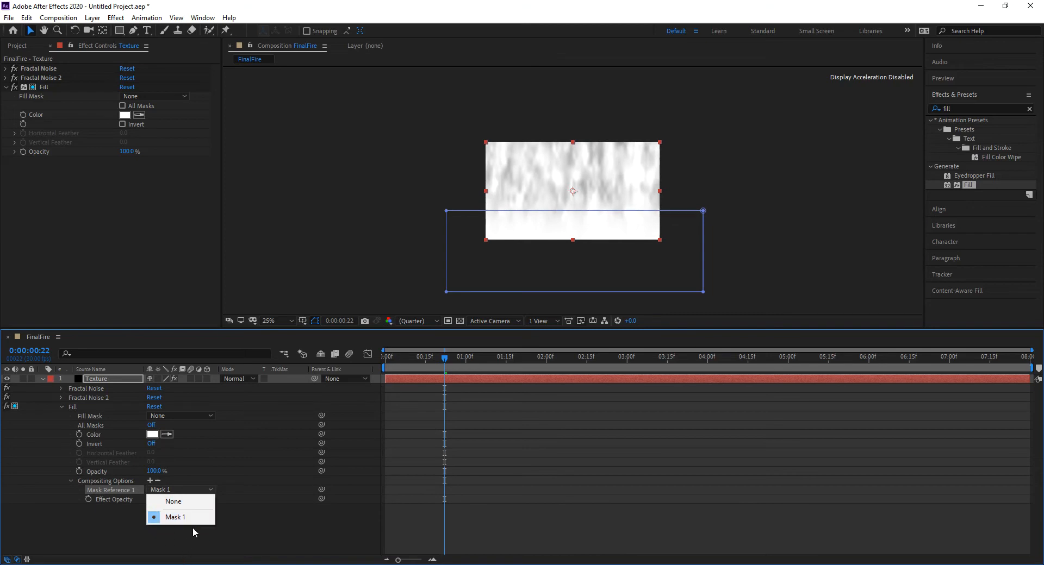
left_click(203, 516)
left_click(84, 409)
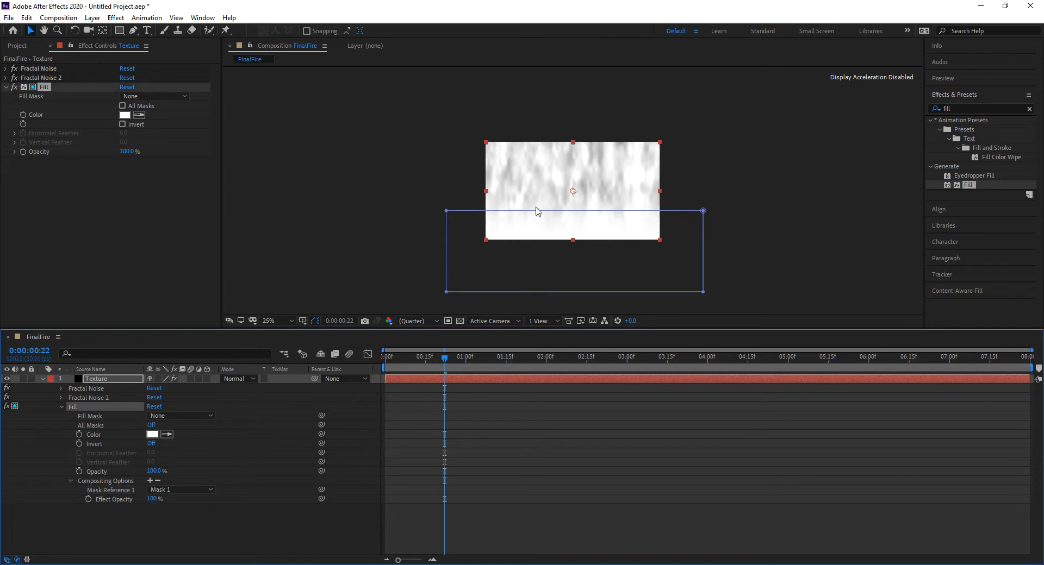
left_click(248, 532)
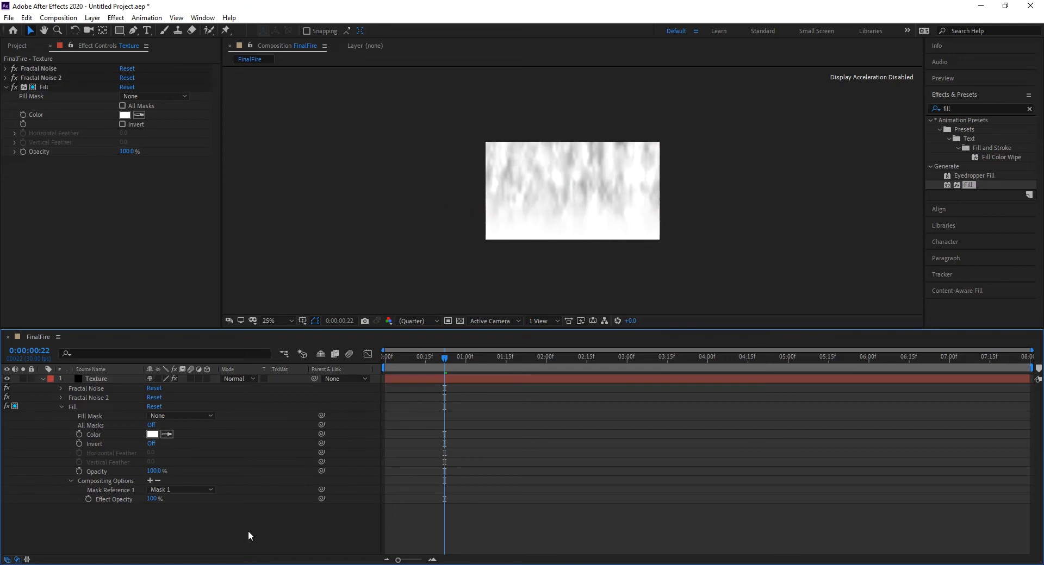
- Scrub through the texture animation at 50% zoom and return to the first frame with the Texture layer's properties collapsed
key("period")
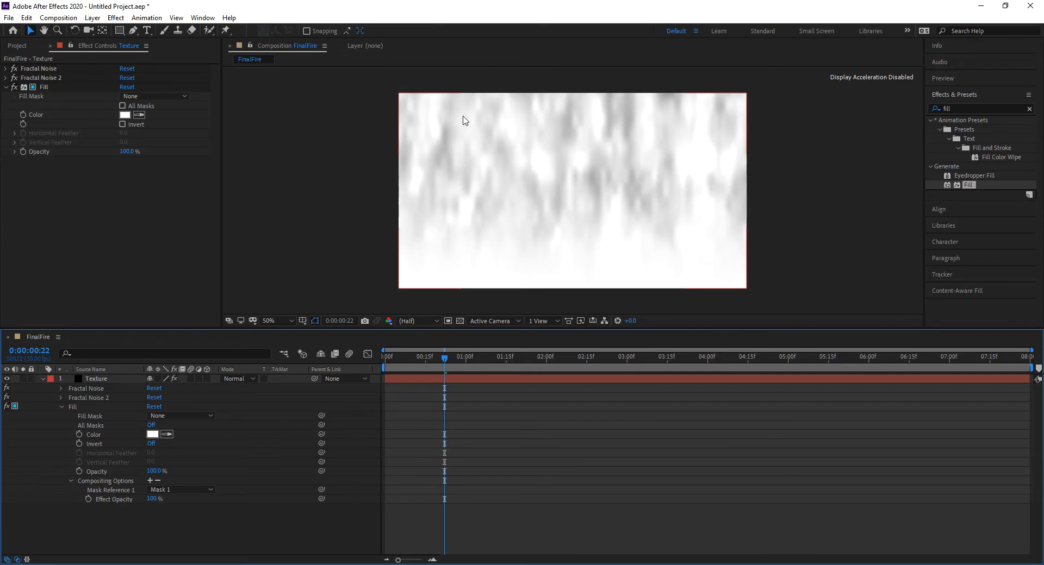
left_click_drag(443, 359, 476, 373)
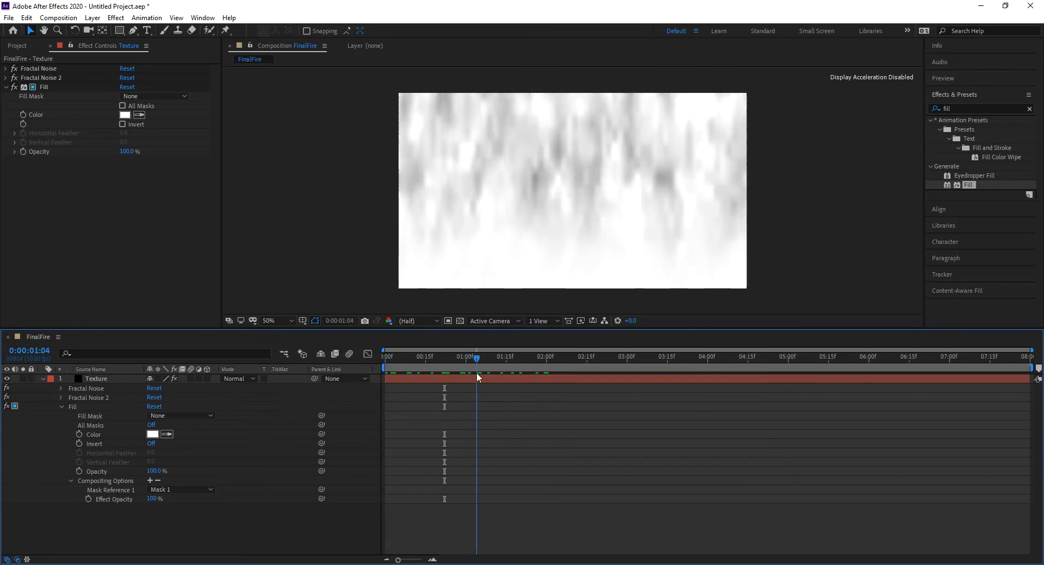
left_click(43, 379)
left_click(205, 474)
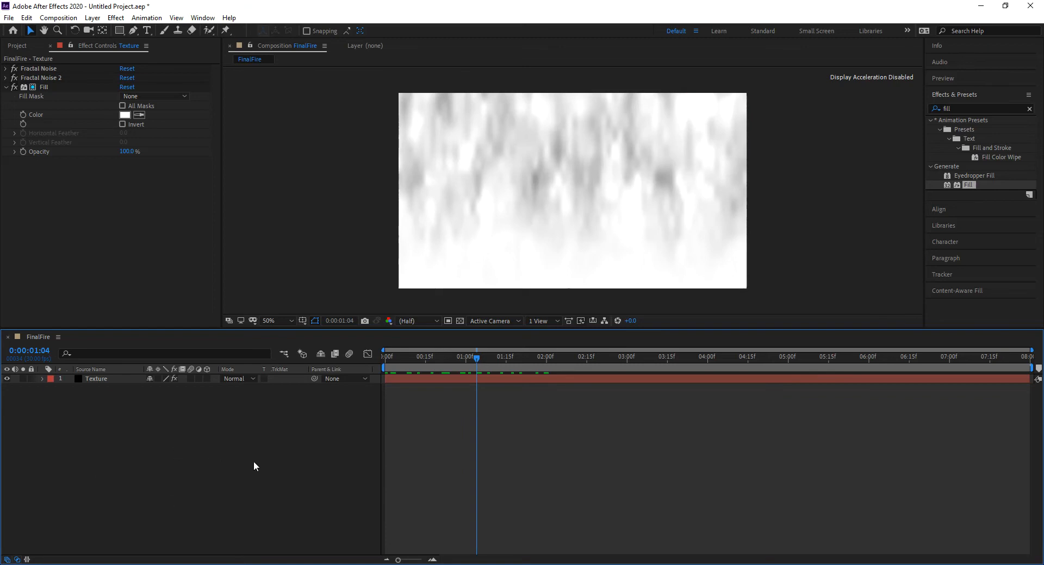
left_click(430, 377)
left_click_drag(427, 360, 375, 362)
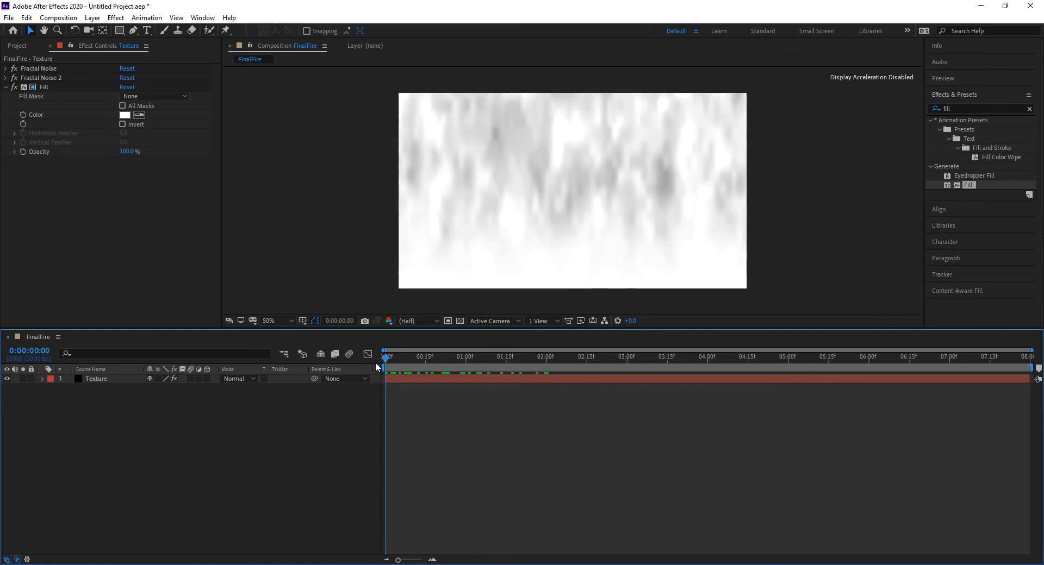
- Create a new black solid named FlameShape at the composition's size
left_click(152, 496)
key("ctrl+y")
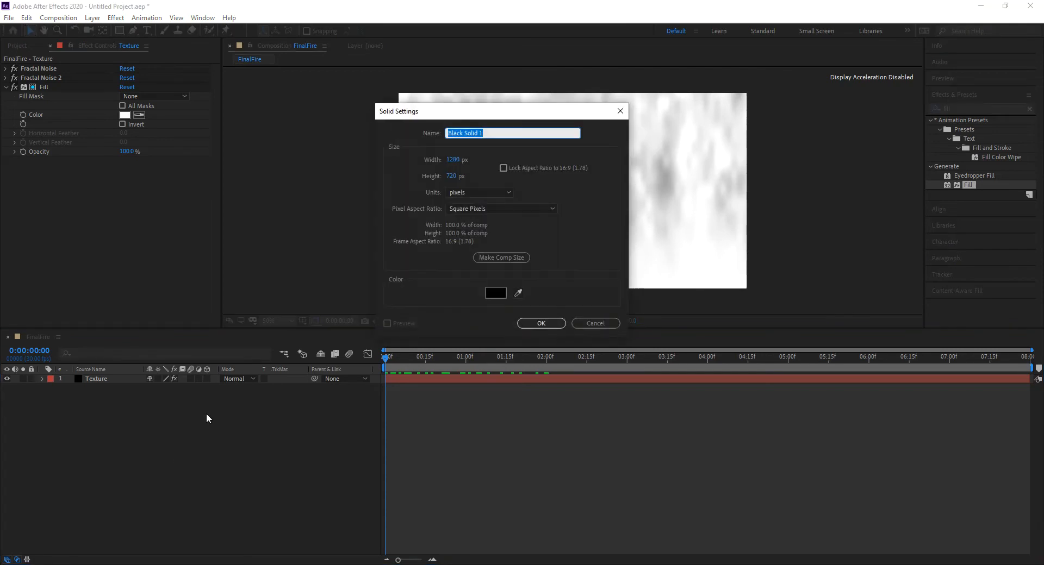
type("FlameShape")
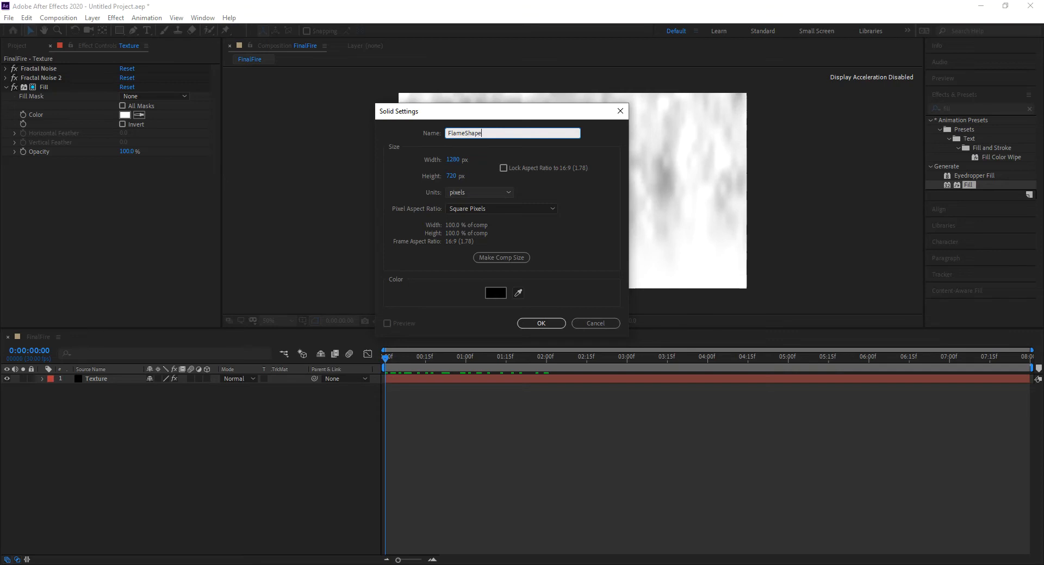
left_click(541, 325)
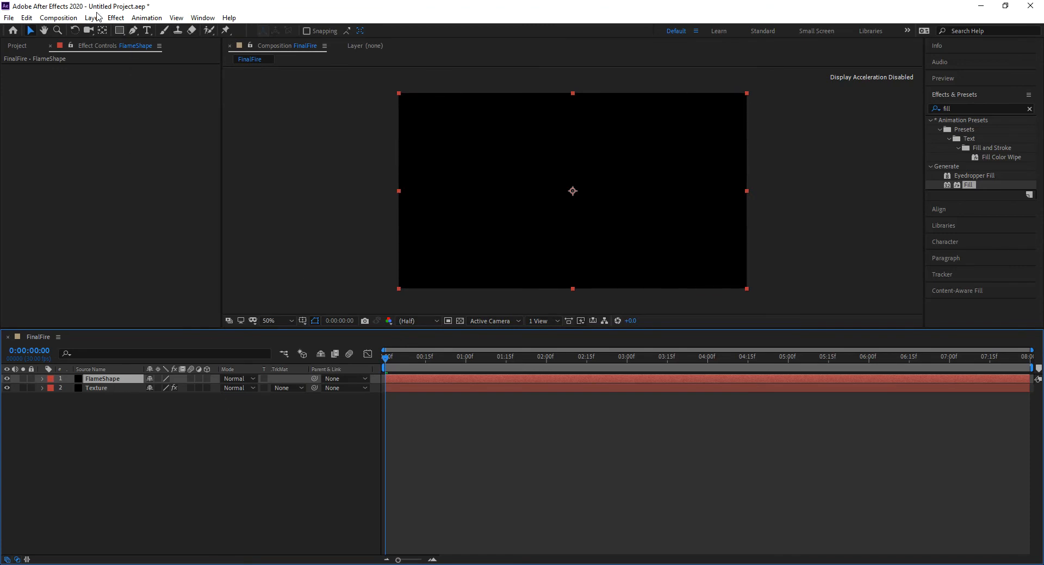
- Change the FlameShape solid's color to white (FFFFFF) in its solid settings
left_click(67, 18)
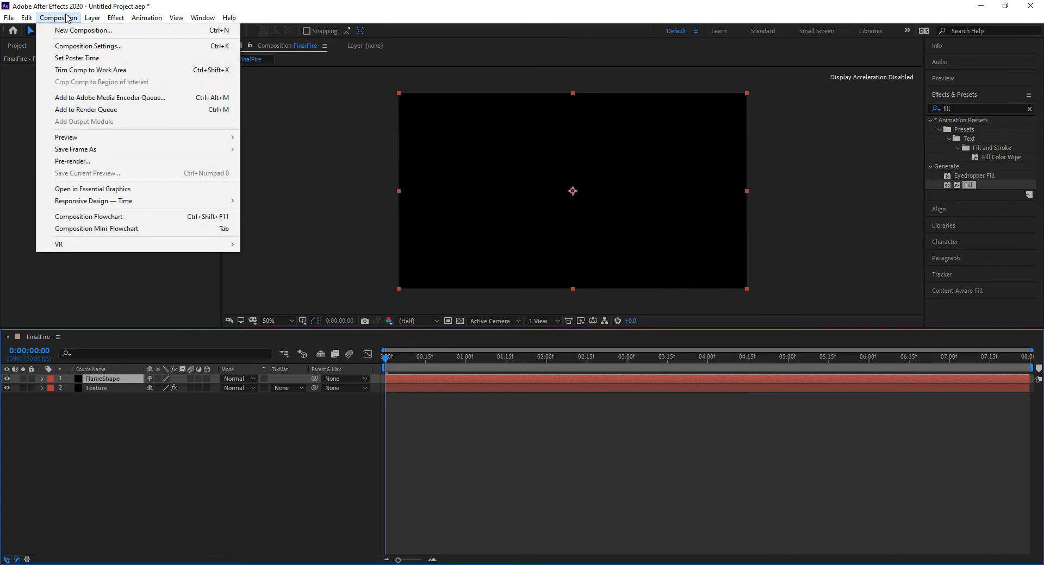
mouse_move(93, 17)
left_click(111, 41)
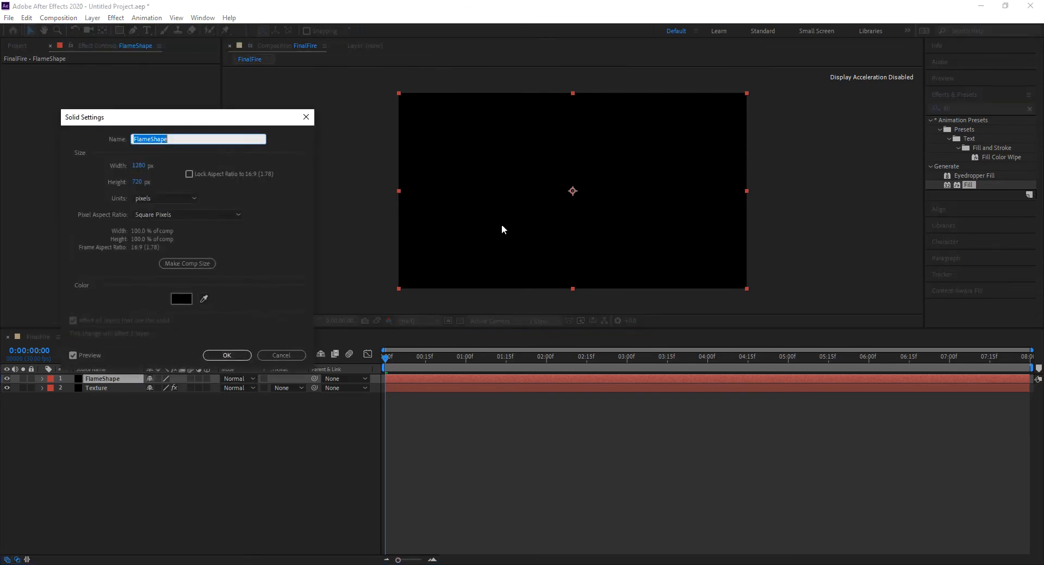
left_click(181, 299)
left_click(90, 36)
left_click_drag(84, 71, 15, 28)
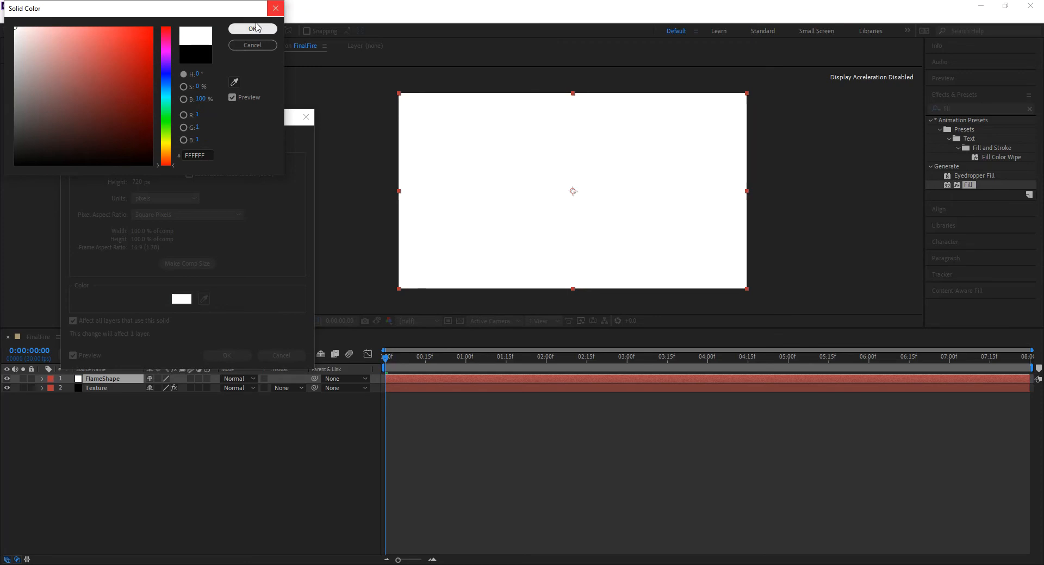
left_click(252, 28)
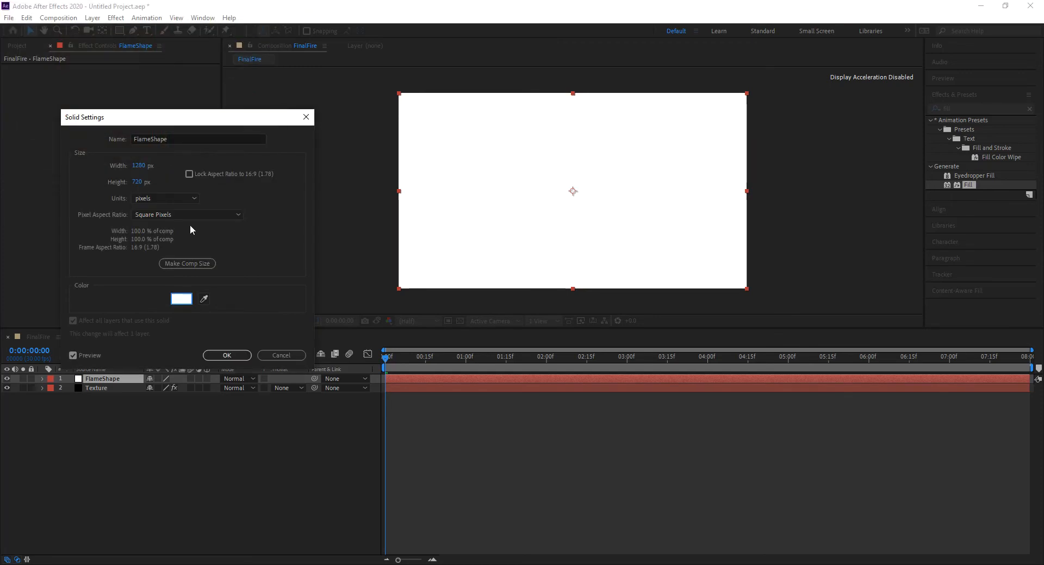
left_click(228, 357)
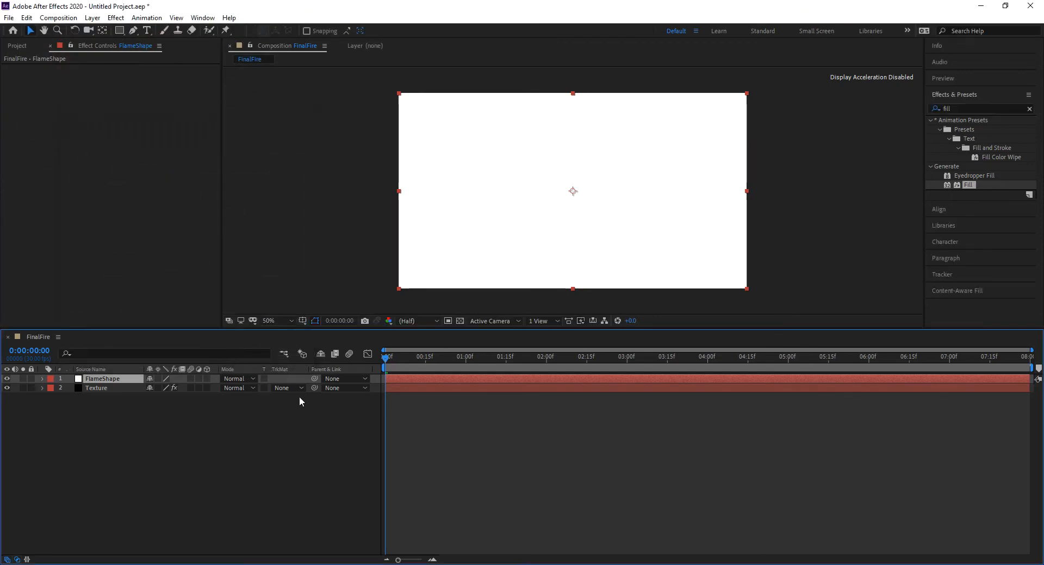
- Draw a closed teardrop-shaped mask on FlameShape with the Pen tool, pointed near the frame's top center and rounded near the bottom
left_click(133, 32)
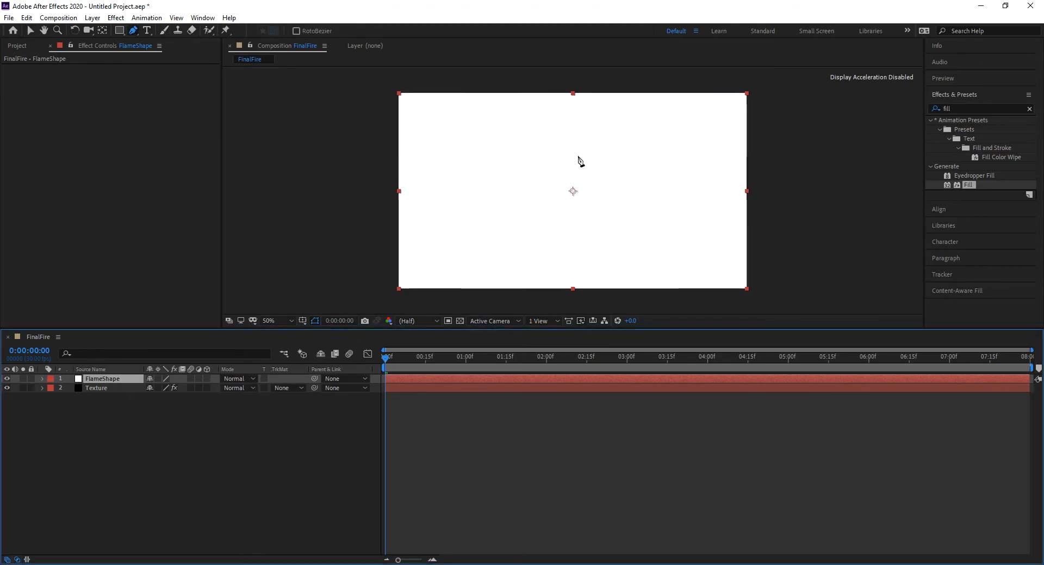
left_click(572, 107)
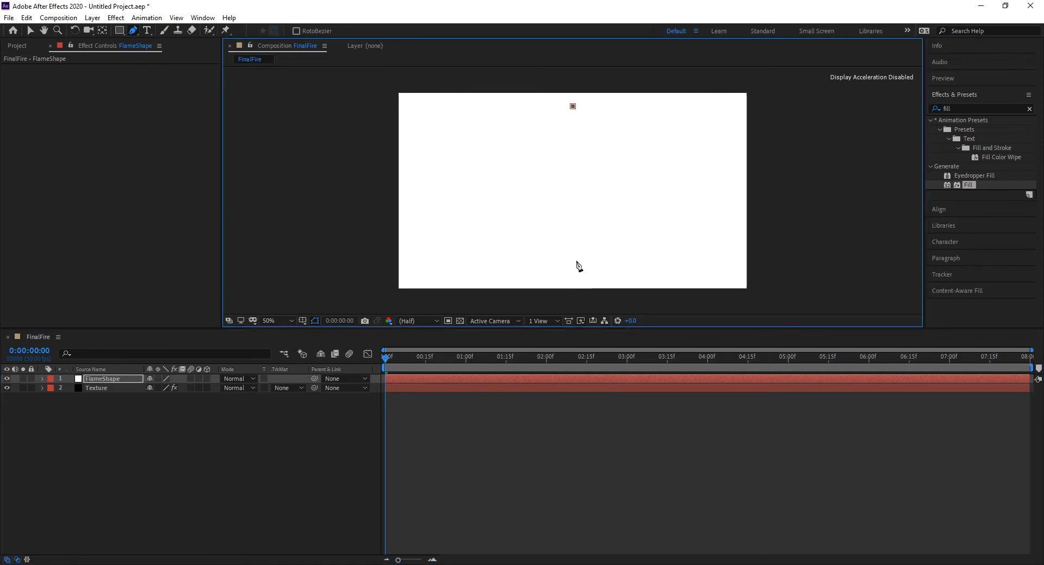
left_click_drag(577, 263, 614, 264)
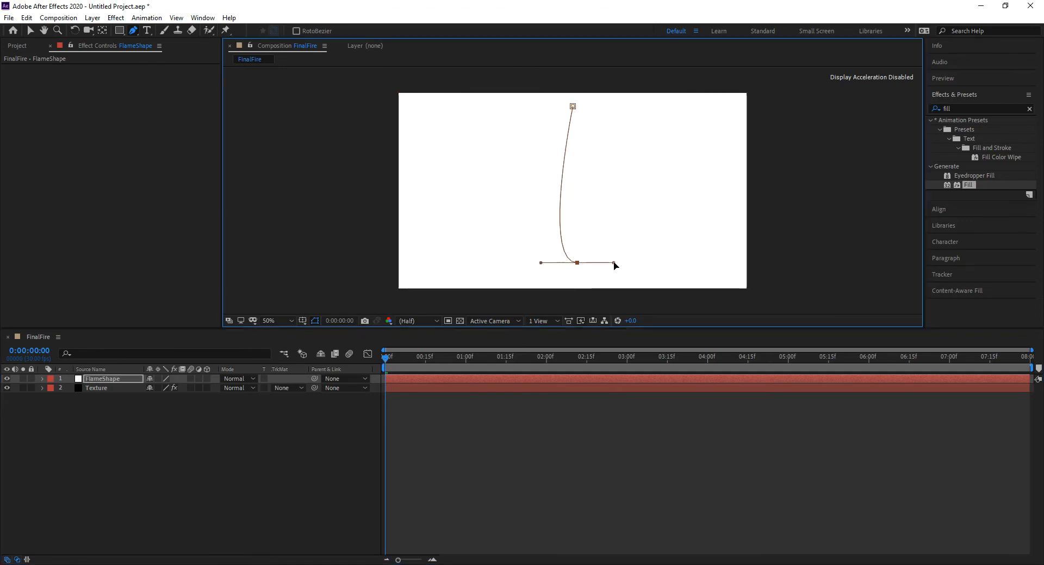
left_click(573, 107)
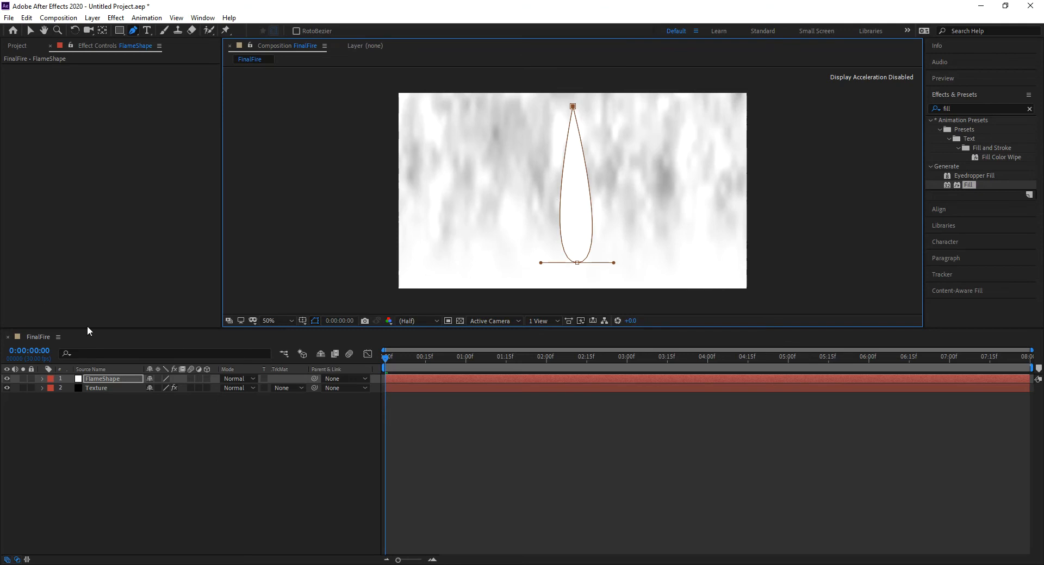
- Feather the FlameShape layer's teardrop mask by 80 pixels and hide the Texture layer
left_click(127, 378)
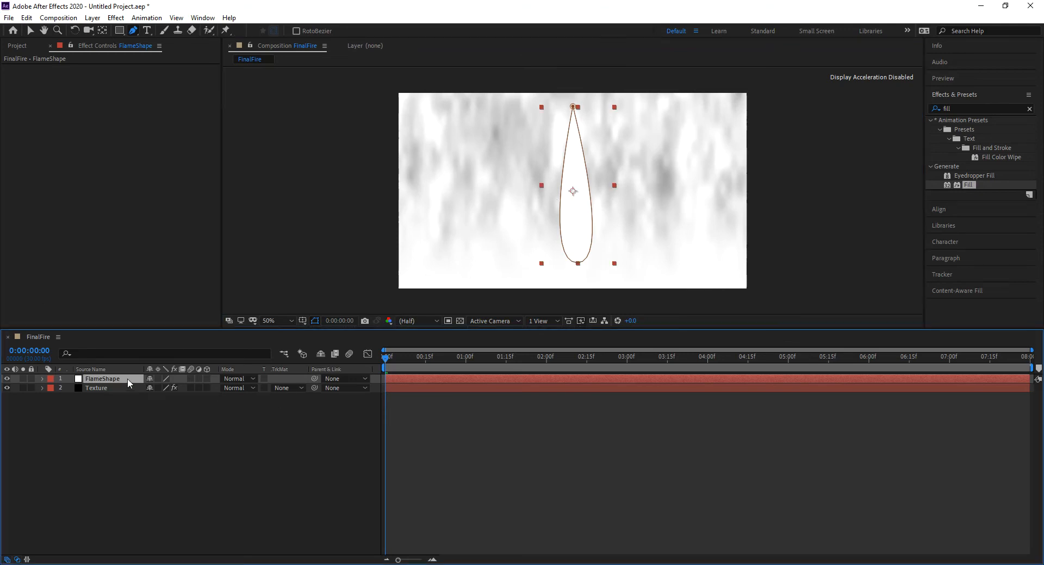
key("f")
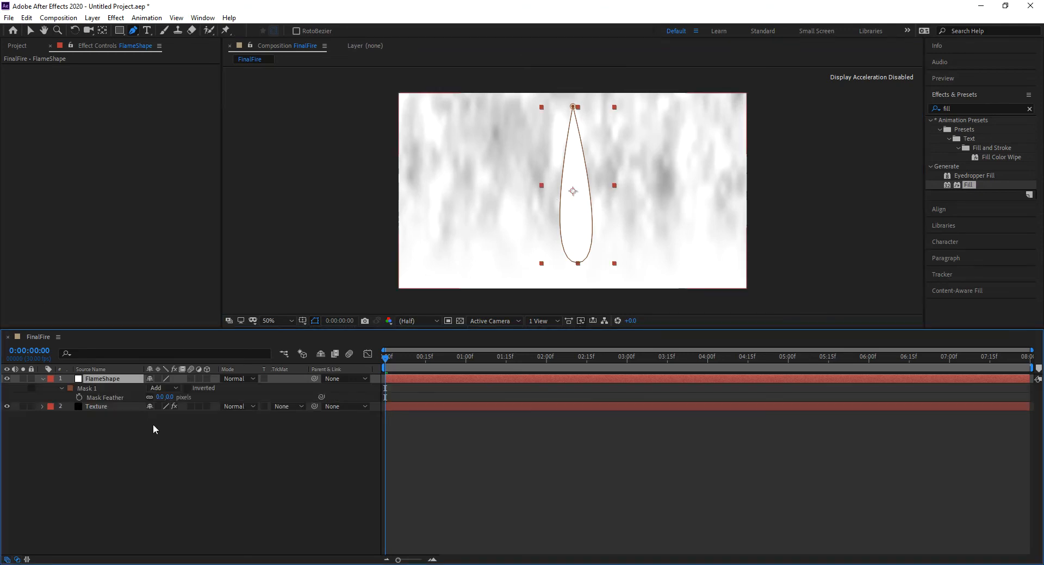
left_click(168, 397)
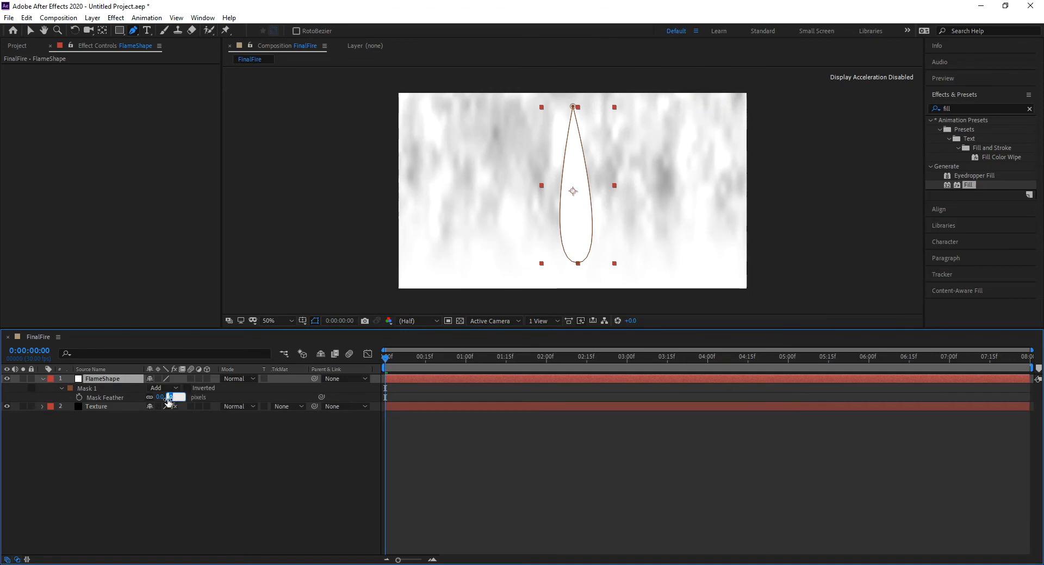
type("80")
key("Return")
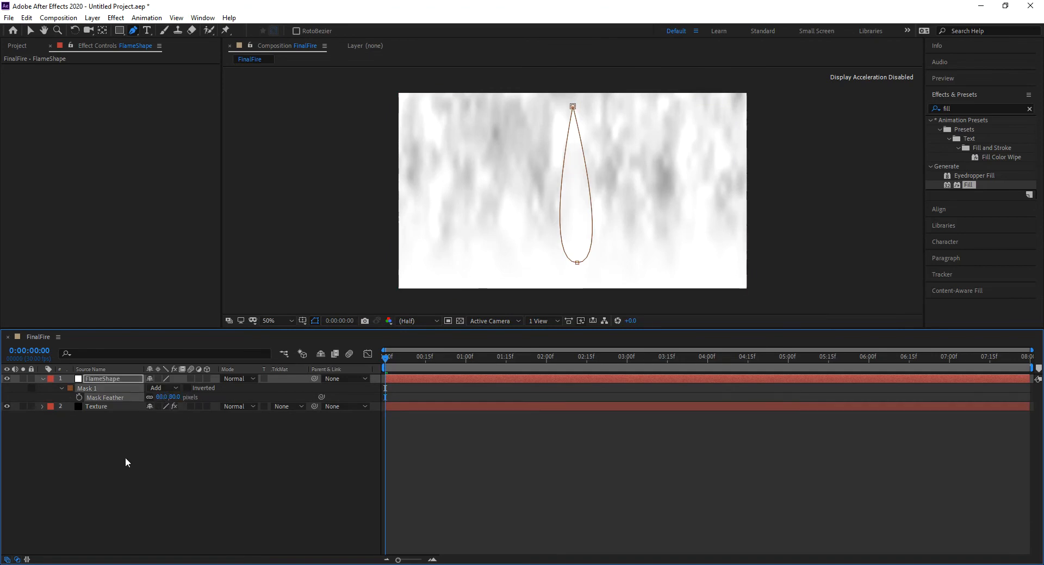
left_click(7, 406)
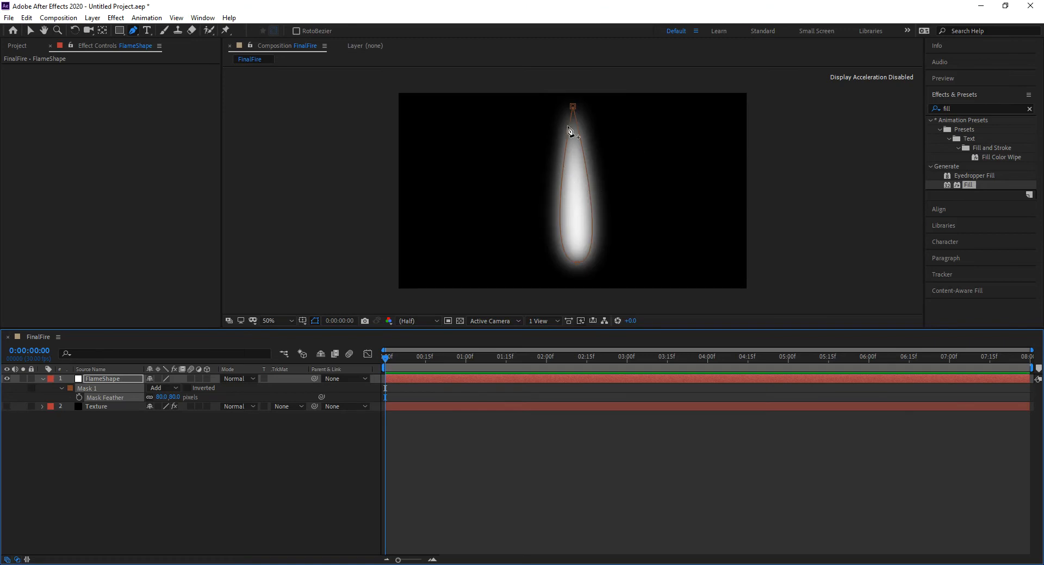
left_click(30, 31)
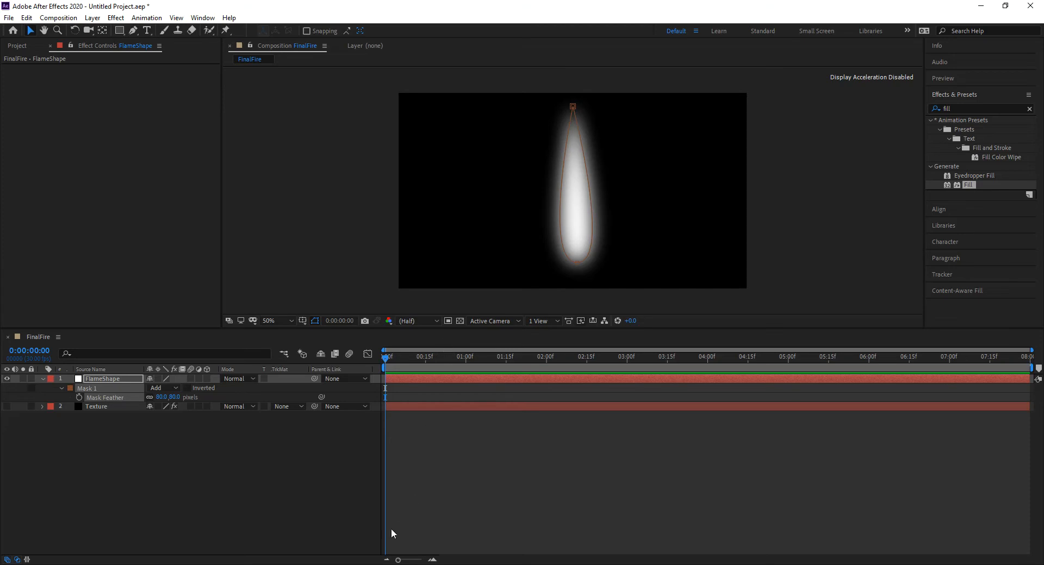
- Switch to the browser, examine the shape of flames in several torch fire reference images, and return to After Effects
key("alt+Tab")
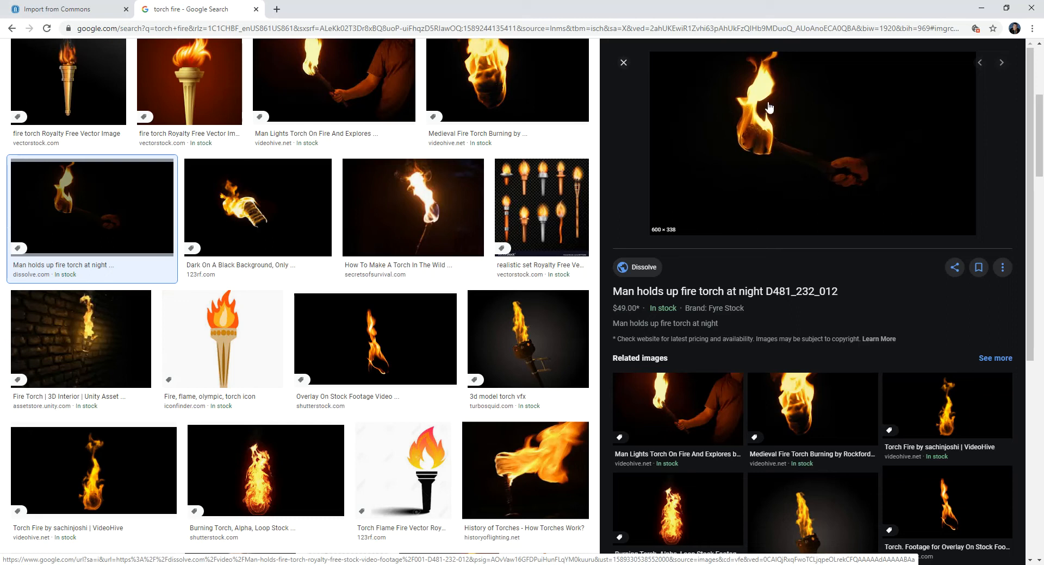
left_click(523, 83)
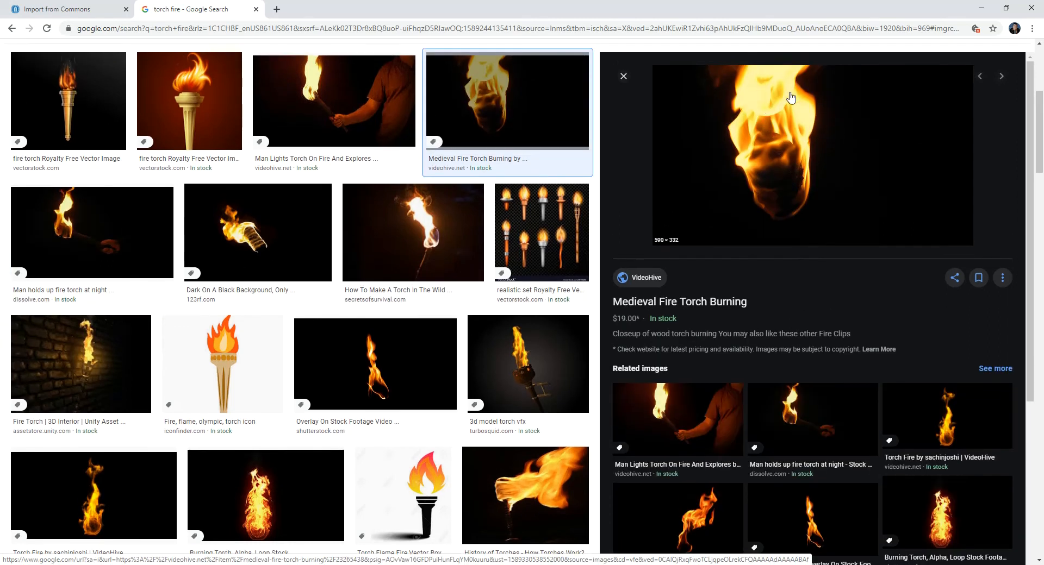
left_click(237, 204)
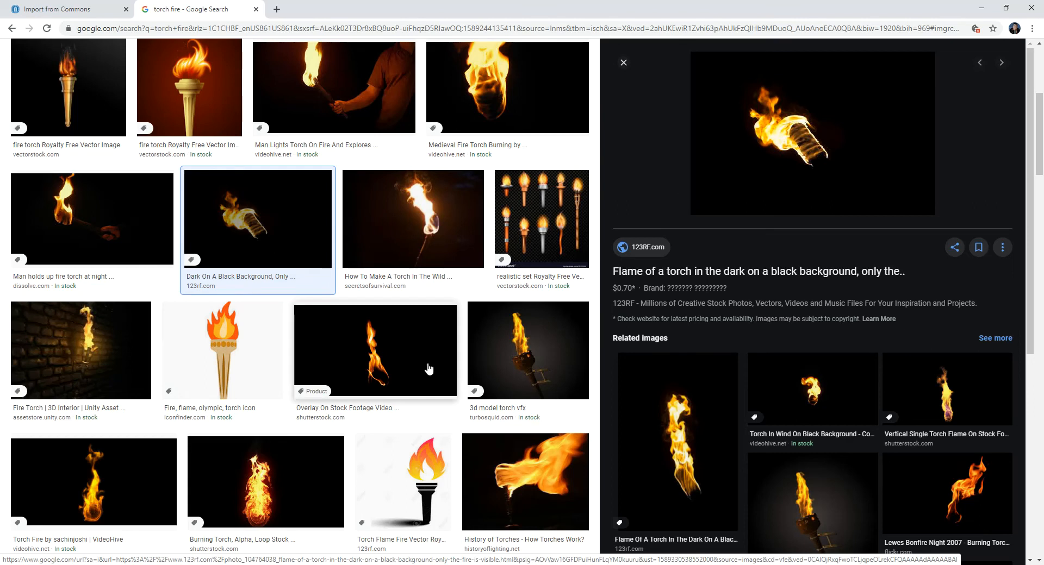
key("alt+Tab")
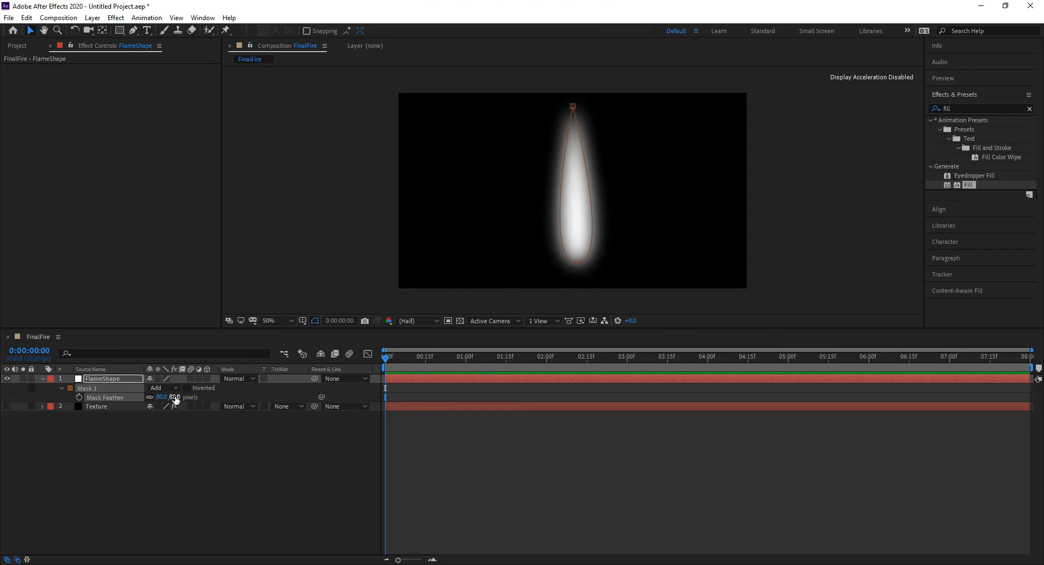
- Duplicate Mask 1 on FlameShape and set the duplicate's Mask Feather to 125 pixels
left_click(113, 389)
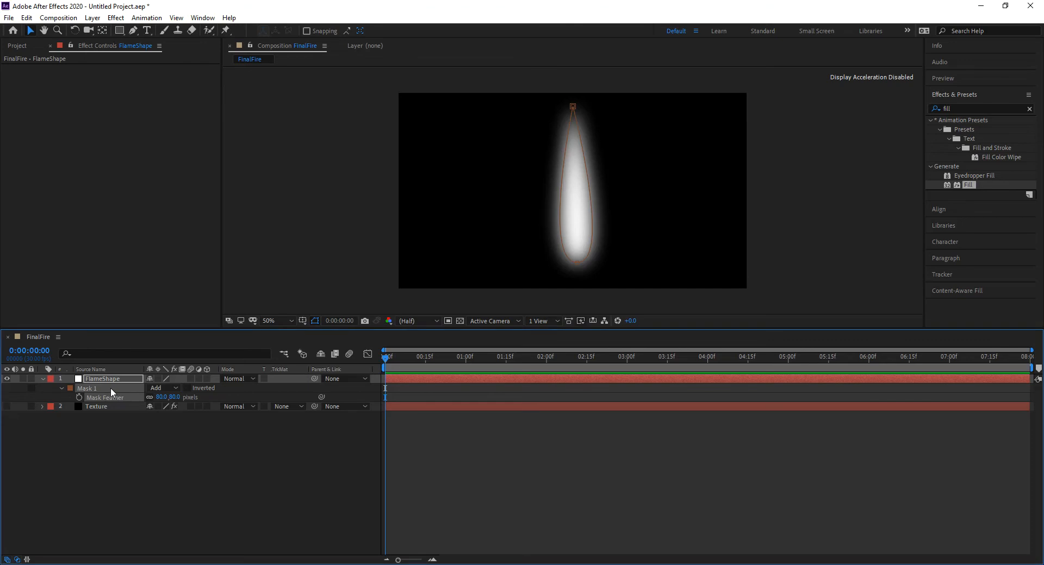
key("ctrl+d")
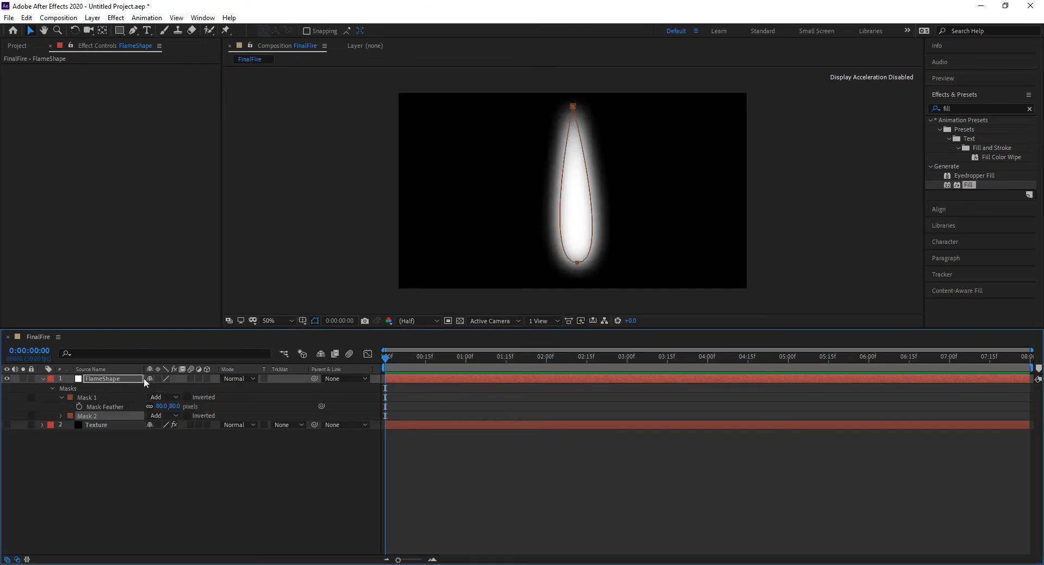
key("f")
key("f")
left_click(171, 416)
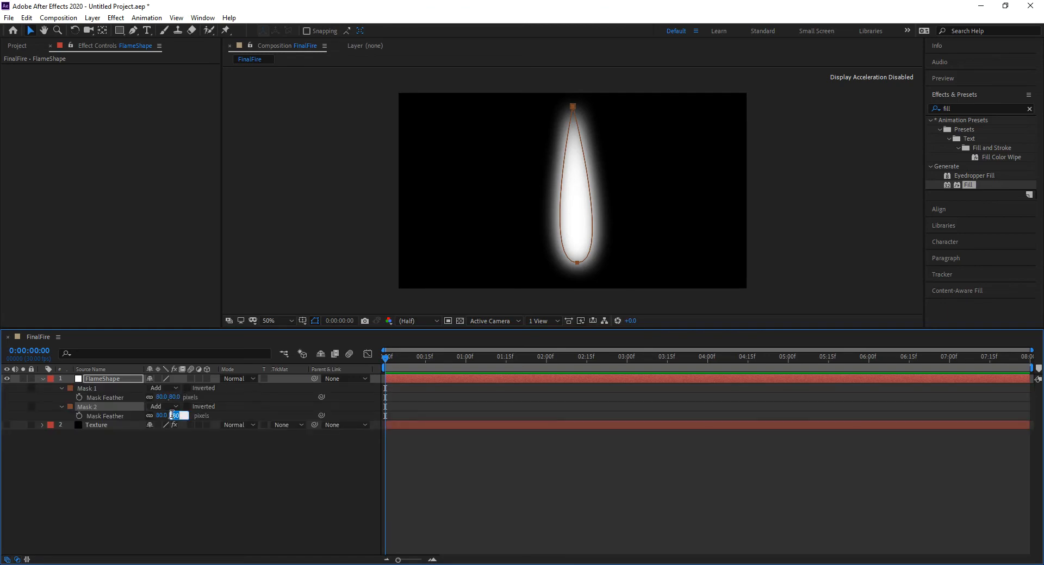
type("125")
key("Return")
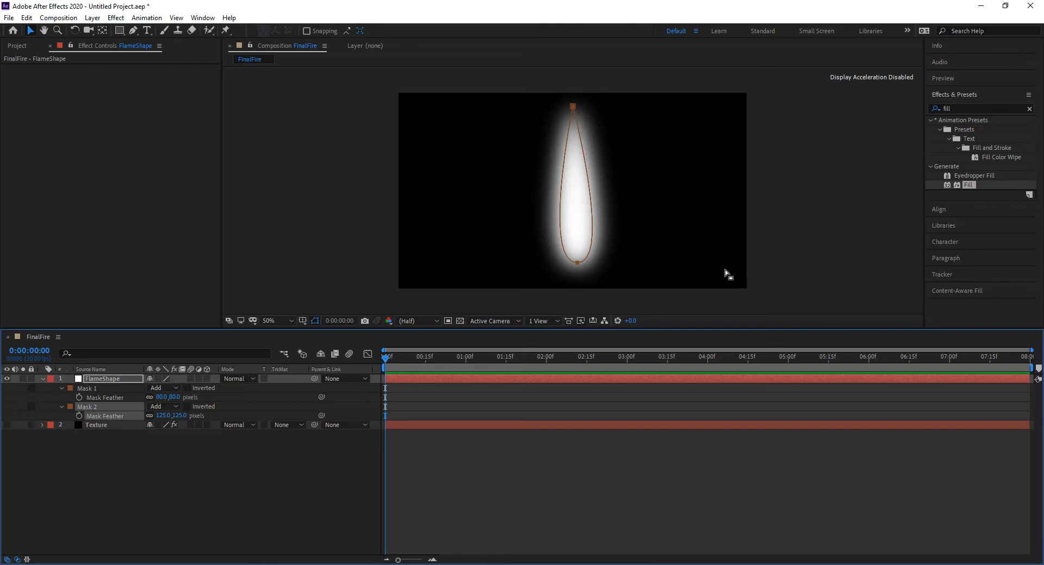
- Find the Curves color correction effect and apply it to the FlameShape layer
left_click(935, 107)
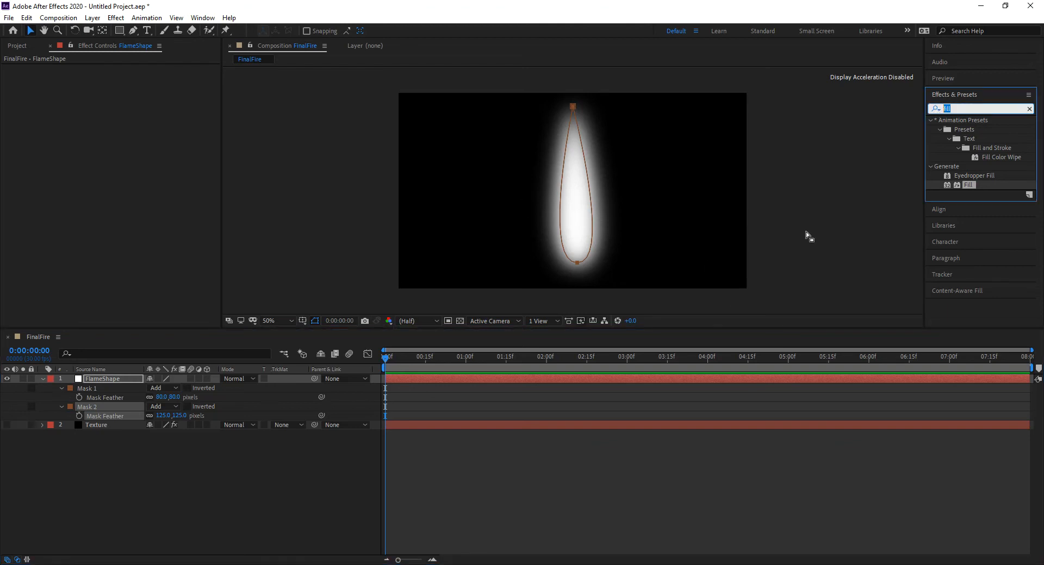
type("Curves")
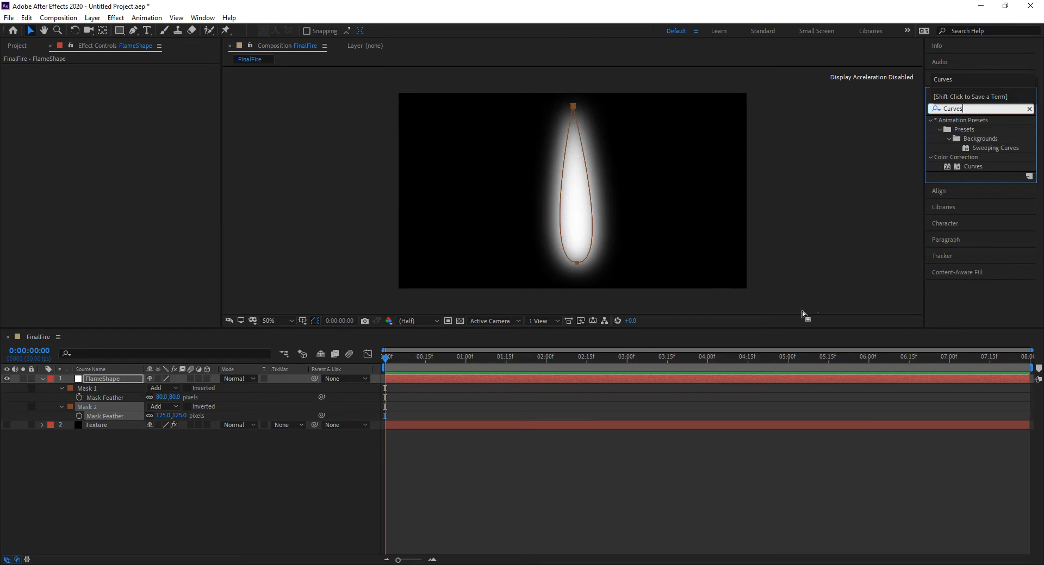
left_click(947, 168)
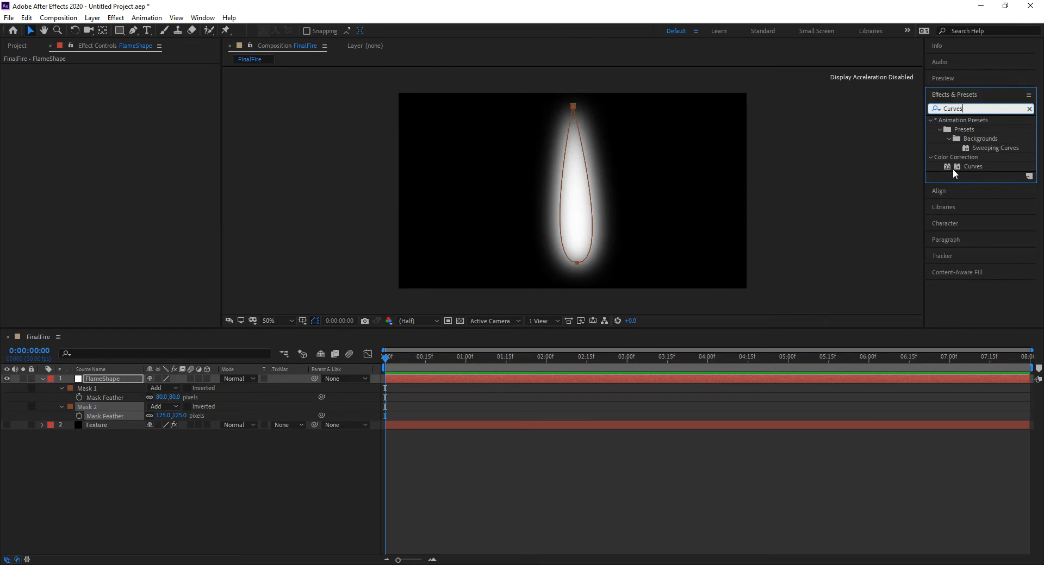
left_click_drag(947, 165, 115, 376)
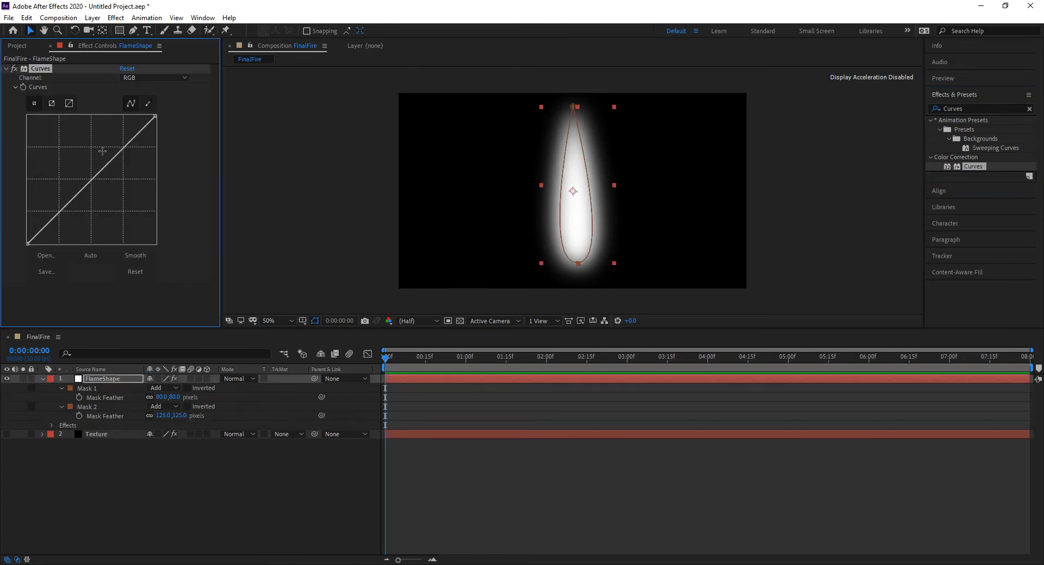
- Set the Curves channel to Alpha and bend the curve's lower part downward to tighten the flame's soft edges
left_click(162, 80)
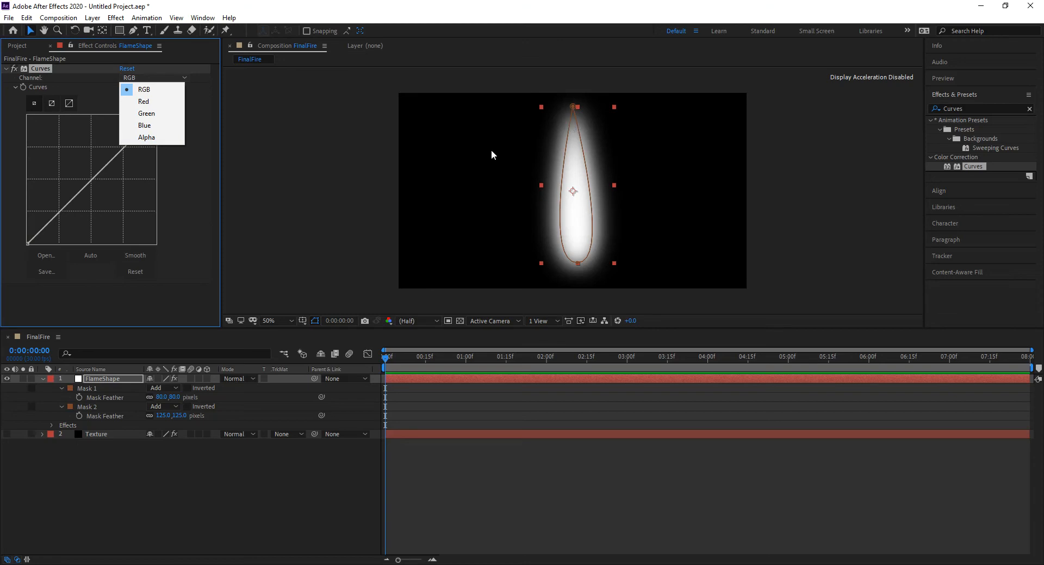
left_click(146, 138)
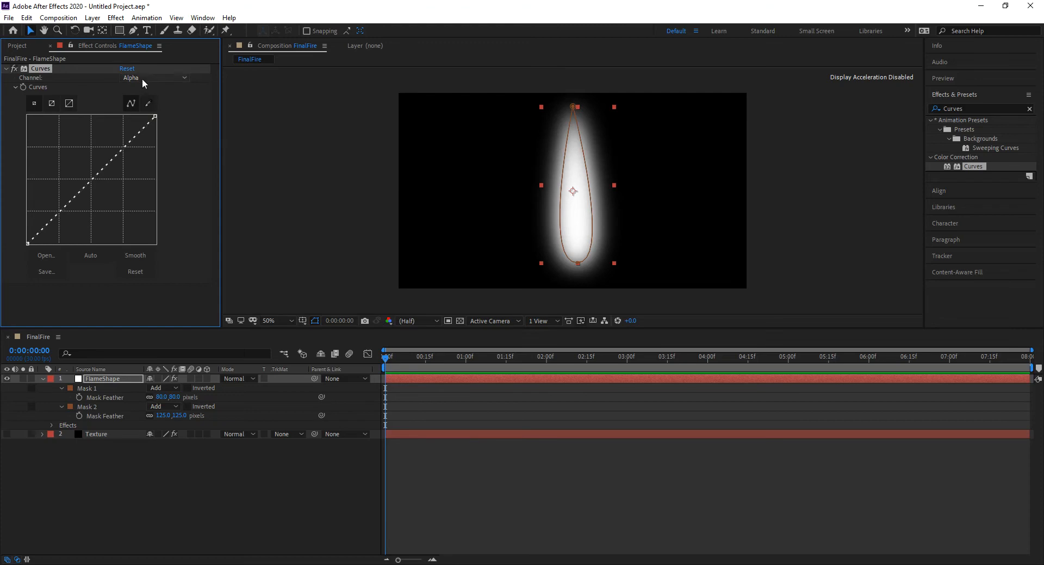
left_click_drag(66, 210, 79, 217)
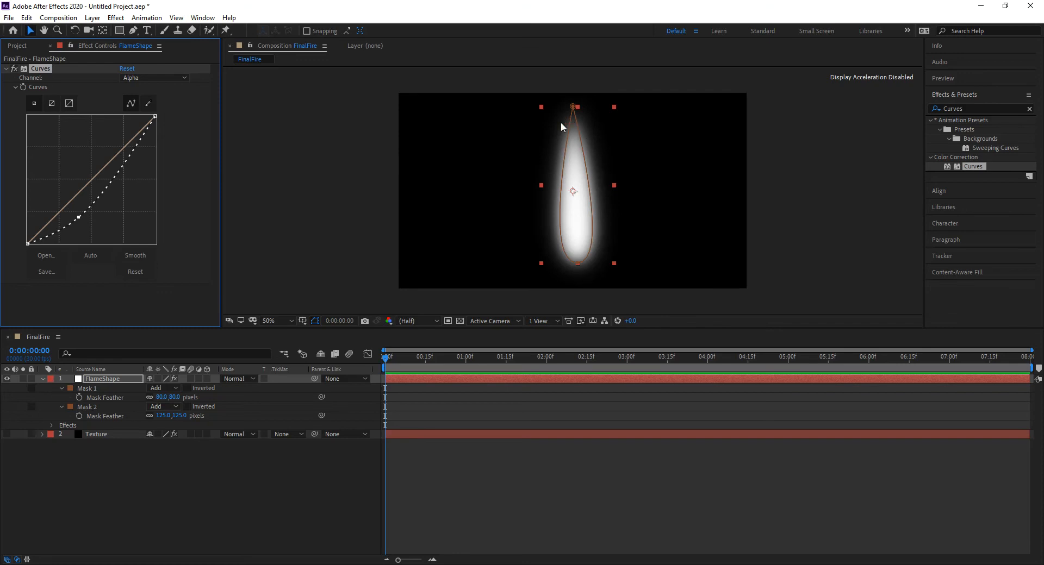
left_click_drag(78, 217, 89, 229)
left_click_drag(84, 223, 78, 217)
left_click_drag(79, 218, 82, 222)
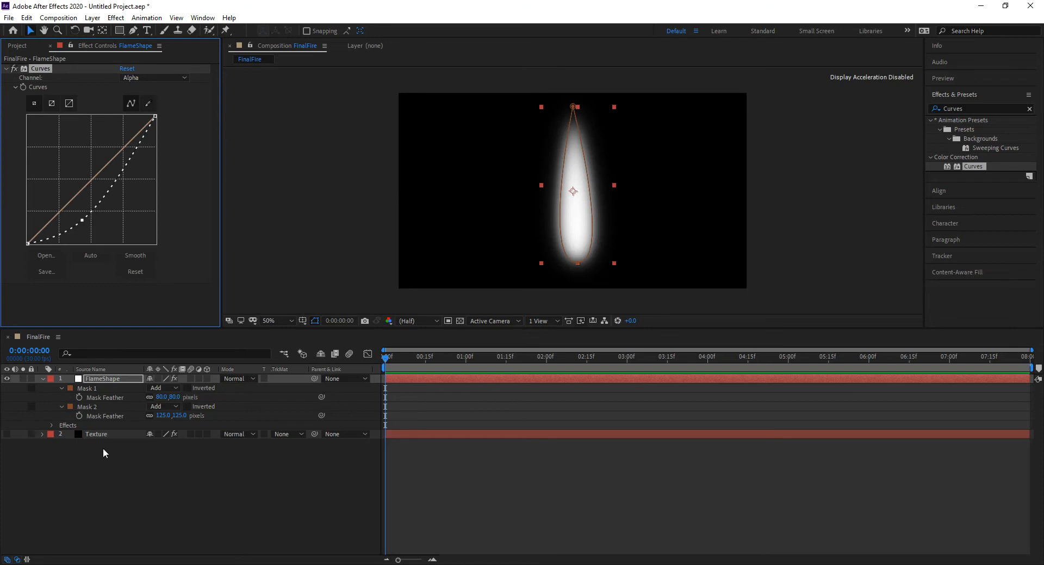
- Reveal the Texture layer's effects and draw a rectangular mask on FlameShape covering the lower part of the frame beyond its full width
left_click(99, 434)
key("e")
left_click(111, 380)
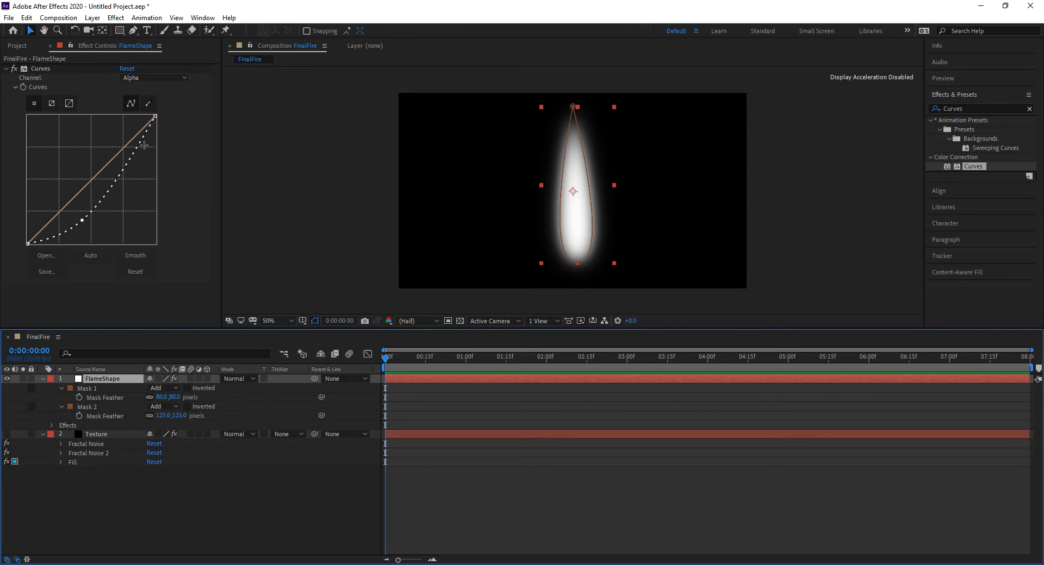
left_click(119, 30)
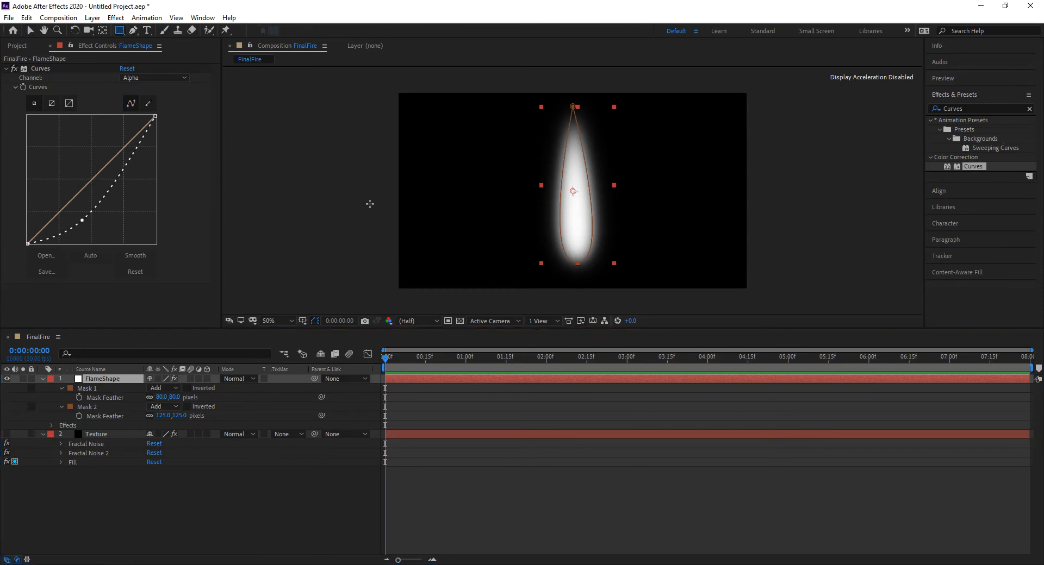
left_click_drag(369, 205, 782, 394)
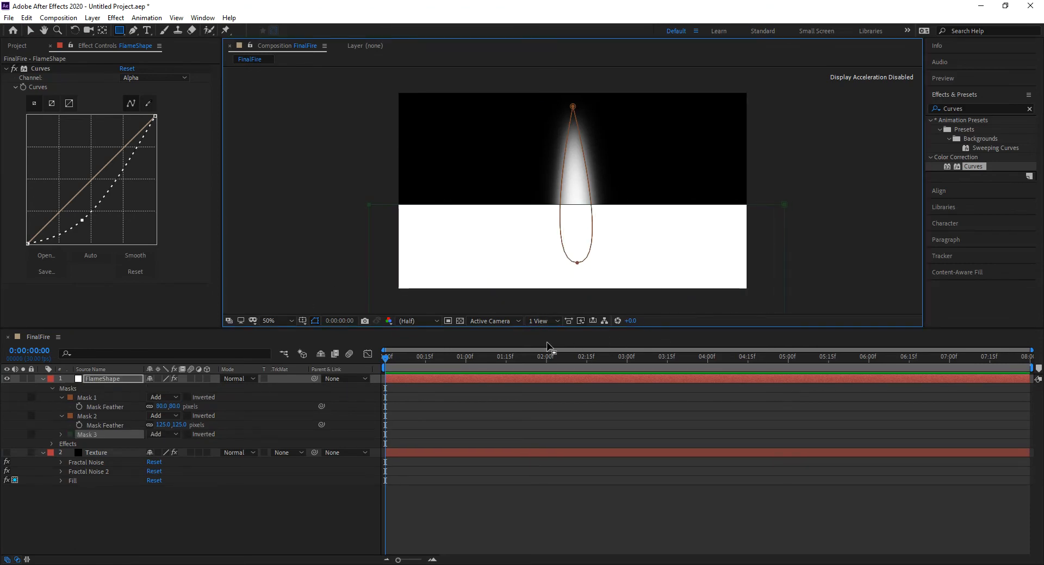
- Set the rectangular Mask 3's feather on FlameShape to 200 pixels
key("ctrl+grave")
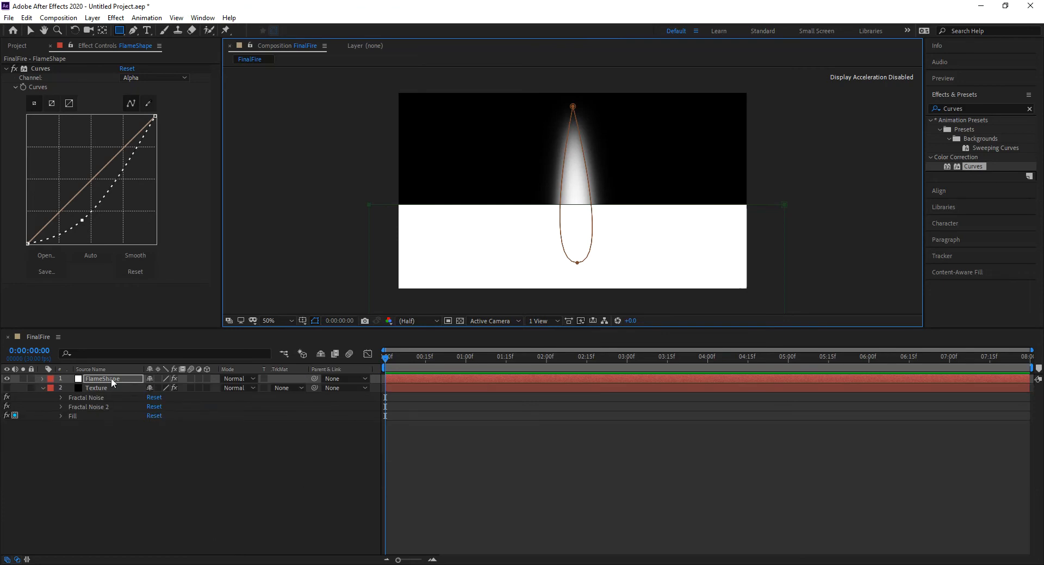
key("f")
left_click(170, 433)
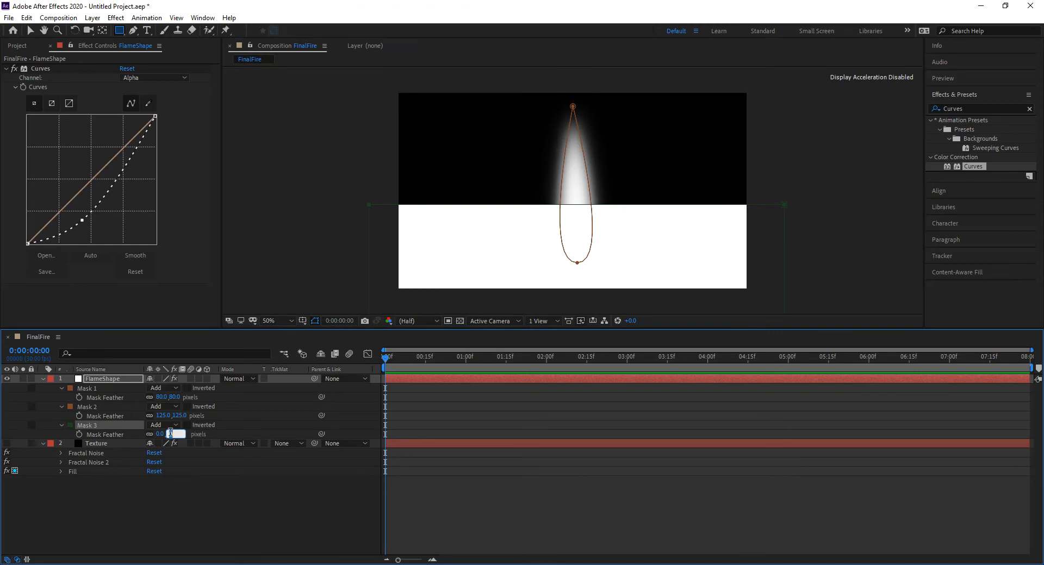
type("200")
key("Return")
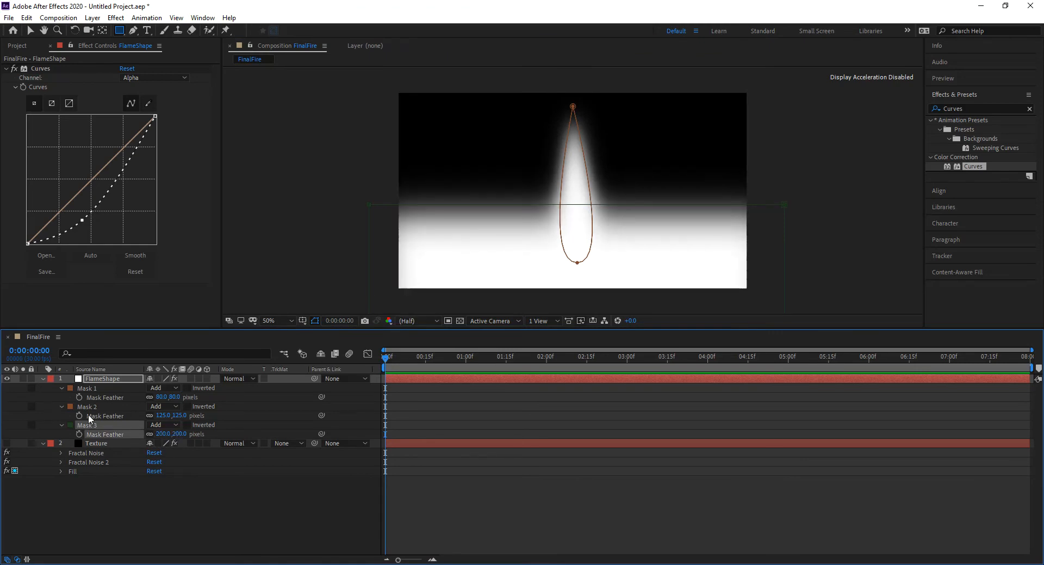
- Rename Mask 3 on FlameShape to BottomMask
left_click(94, 380)
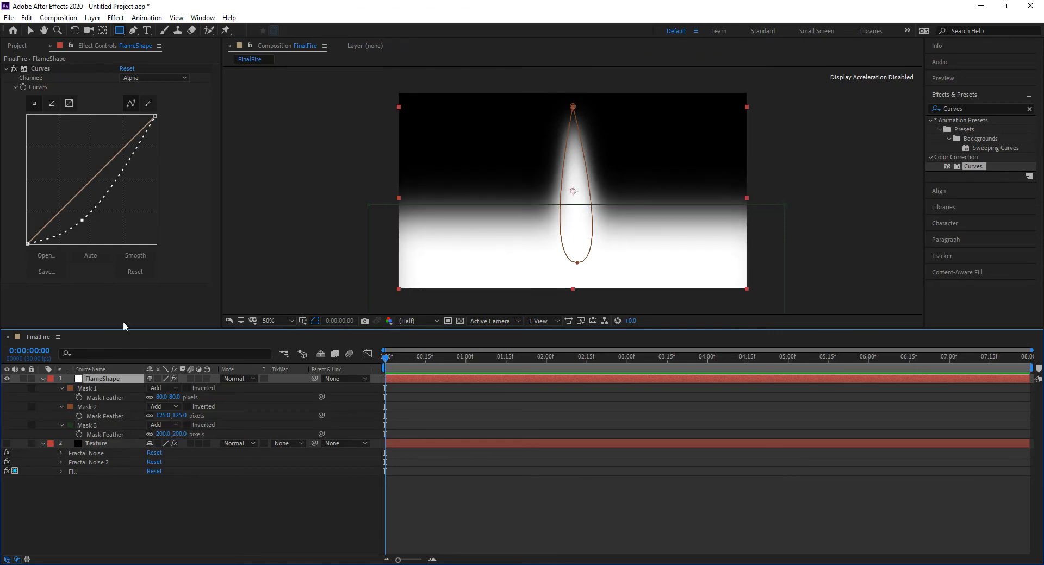
left_click(93, 425)
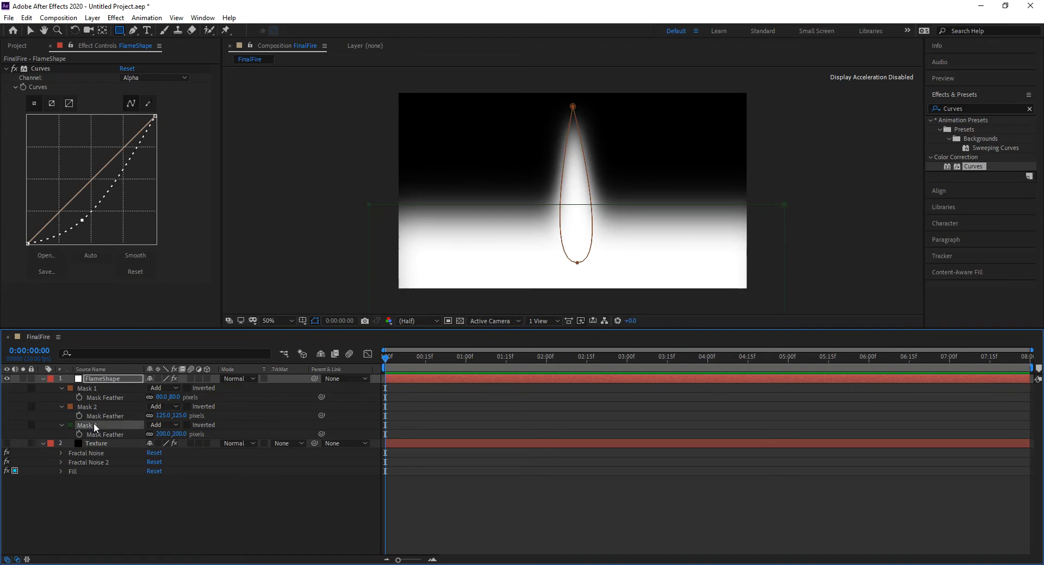
key("Return")
type("BottomMask")
left_click(180, 515)
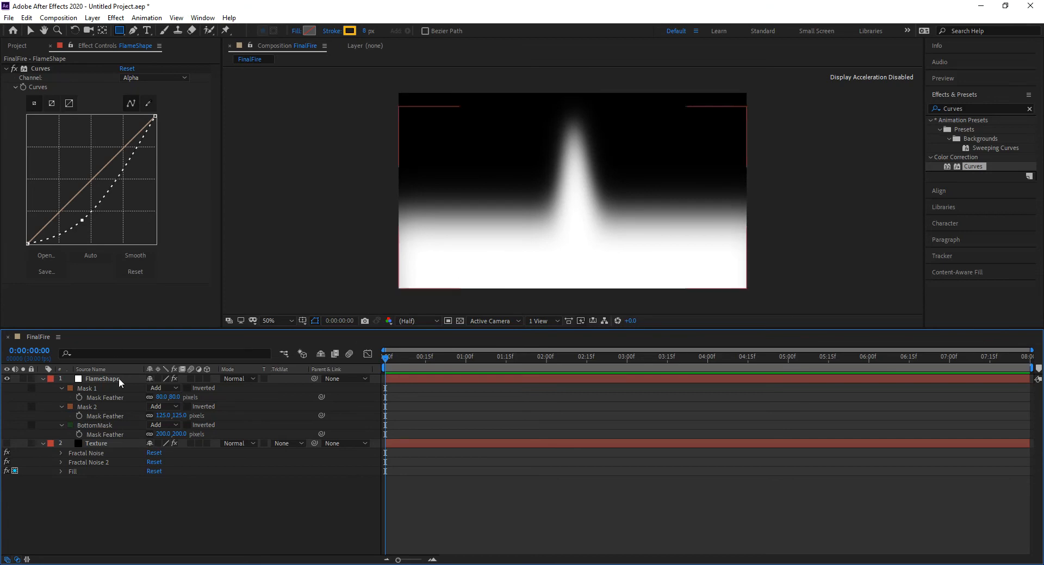
- Limit the Curves effect on FlameShape to BottomMask by adding a mask reference in its compositing options
left_click(103, 377)
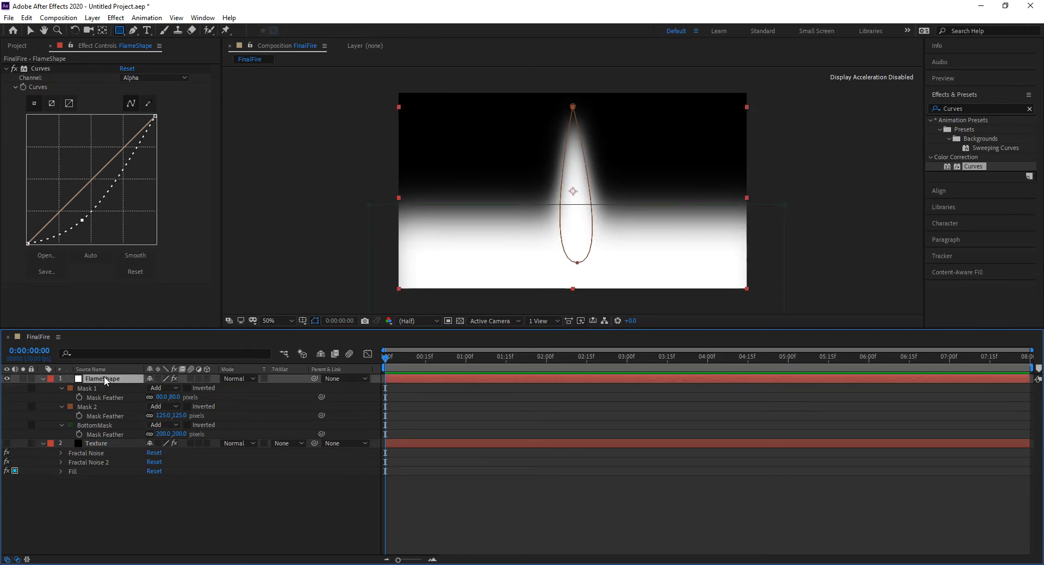
key("e")
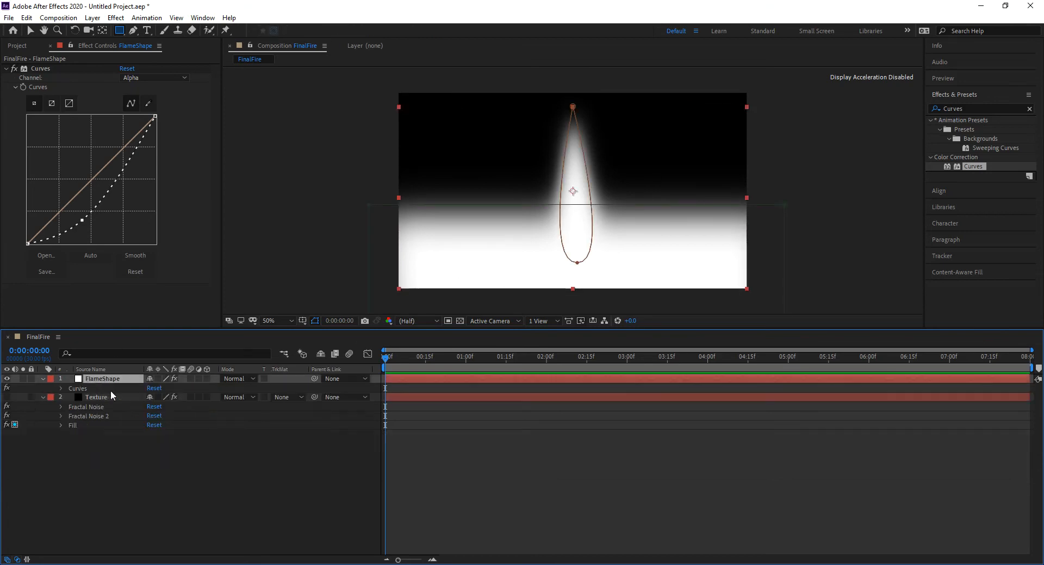
left_click(60, 389)
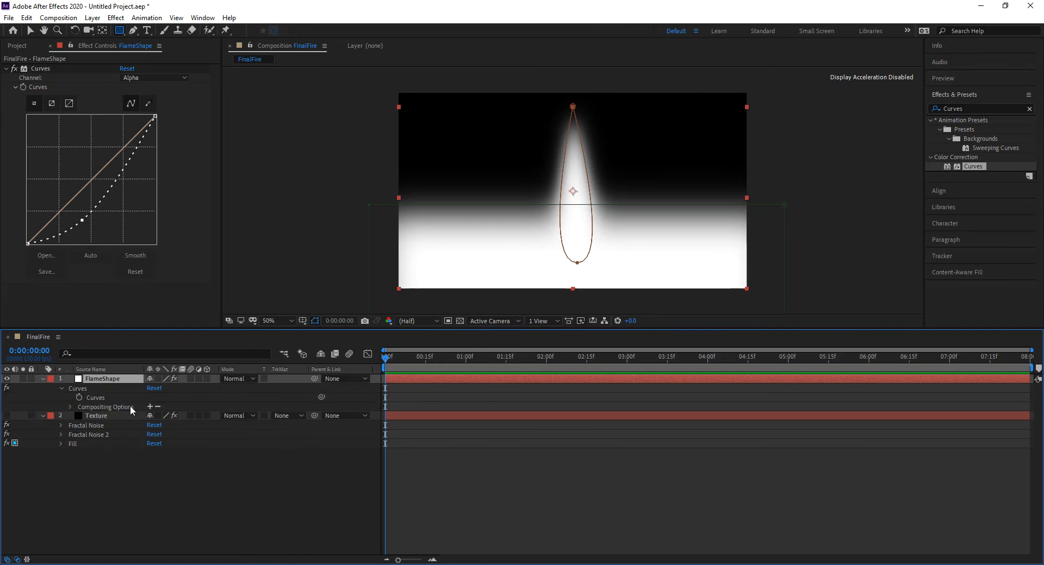
left_click(151, 407)
left_click(179, 417)
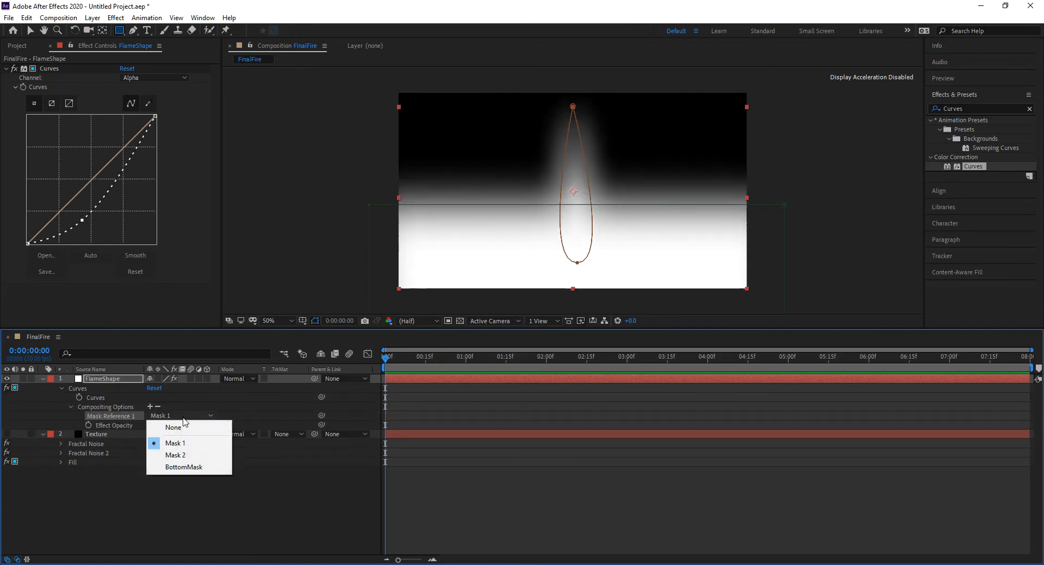
left_click(188, 468)
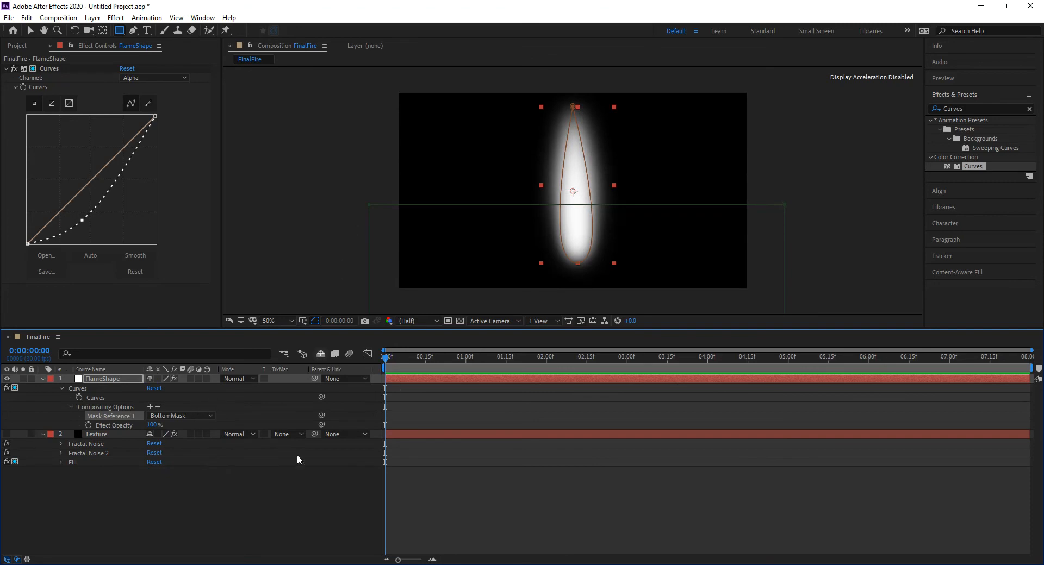
left_click(296, 499)
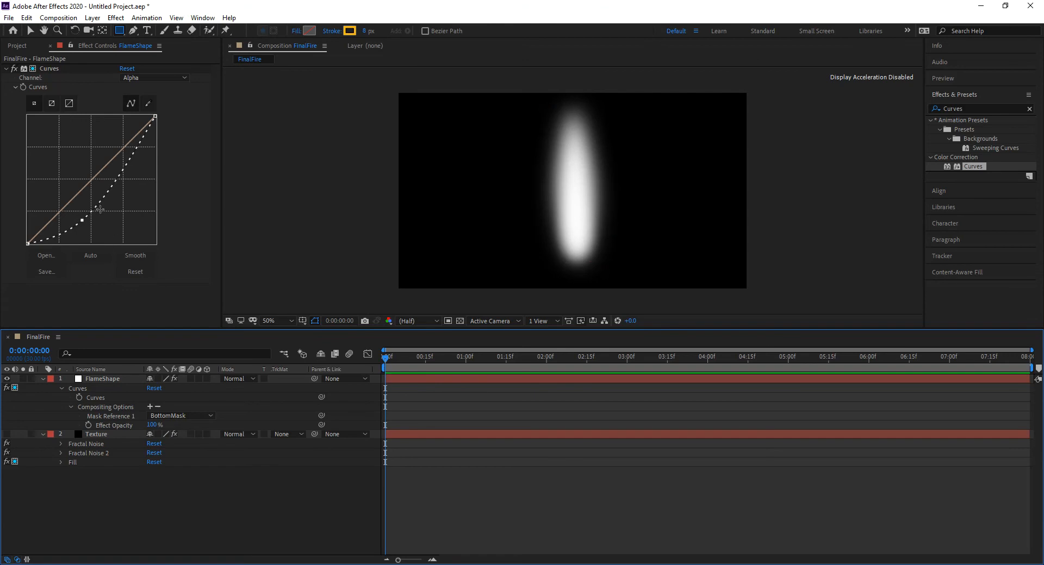
- Bend the Alpha curve's lower part further down on FlameShape and set BottomMask's feather to 180 pixels
left_click(111, 379)
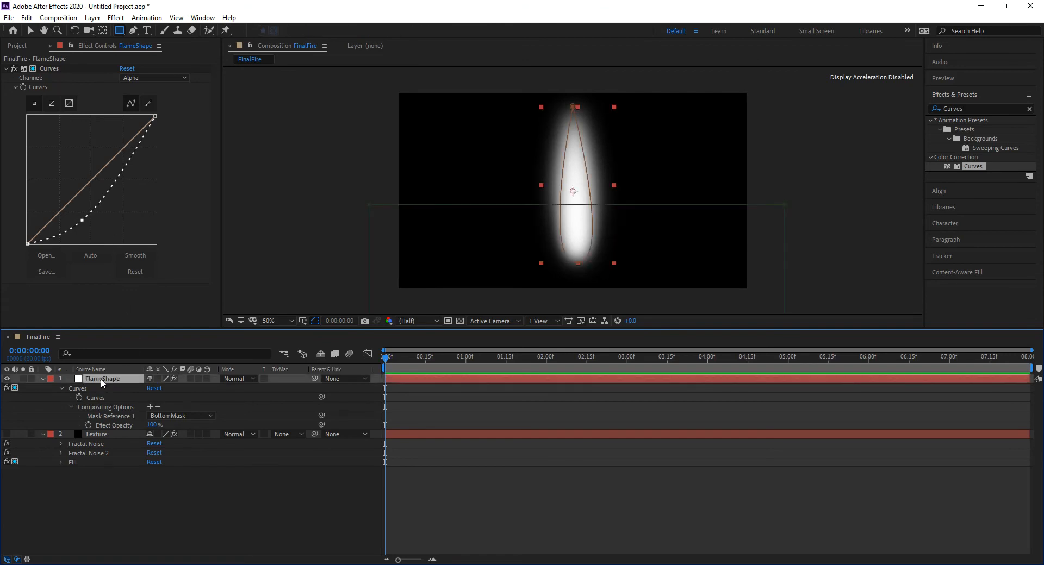
key("f")
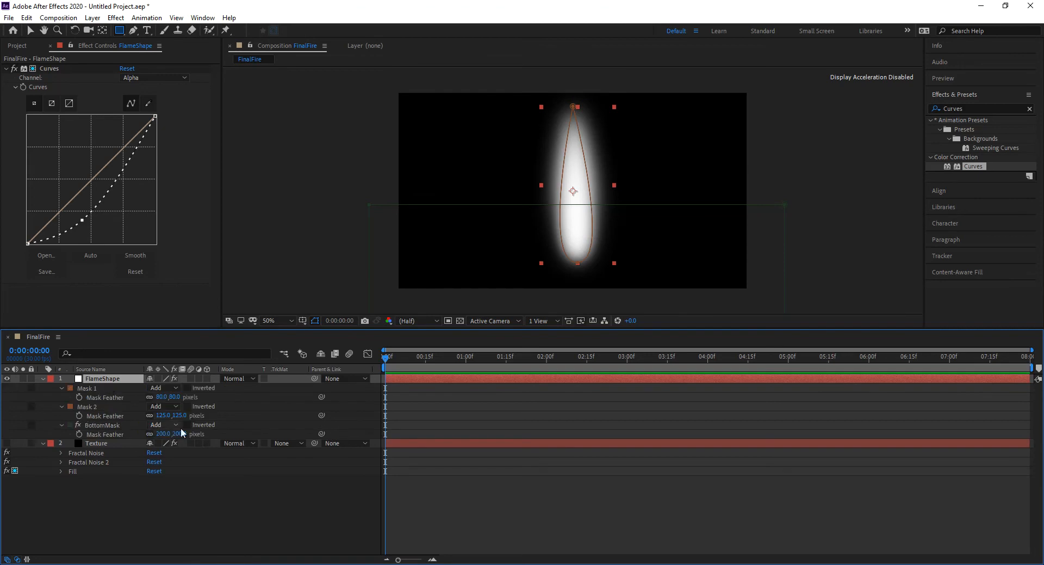
left_click_drag(165, 434, 38, 427)
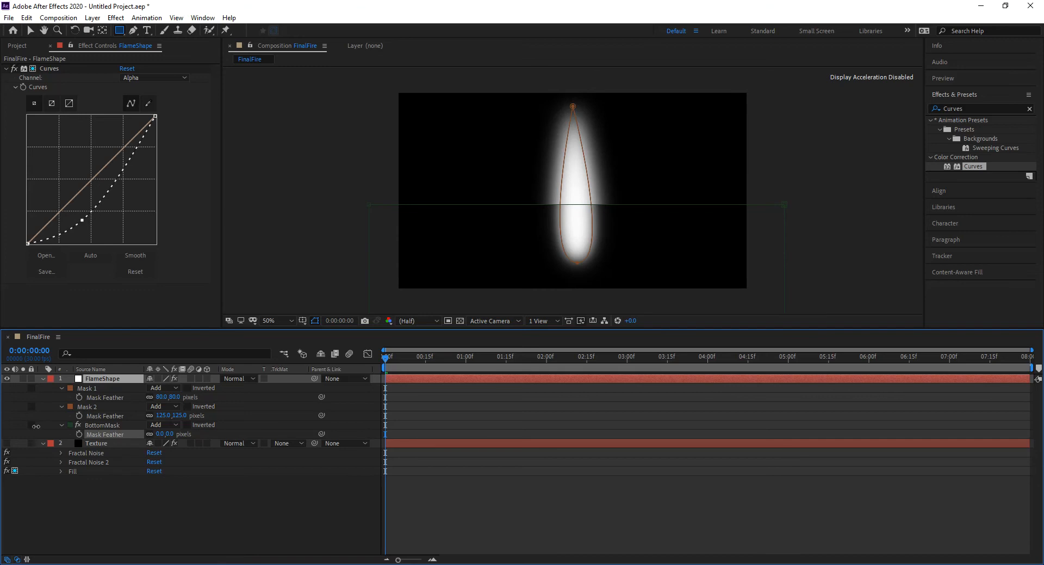
left_click_drag(40, 427, 87, 419)
mouse_move(81, 219)
left_mouse_down()
mouse_move(89, 232)
mouse_move(80, 223)
mouse_move(90, 232)
mouse_move(93, 221)
left_mouse_up()
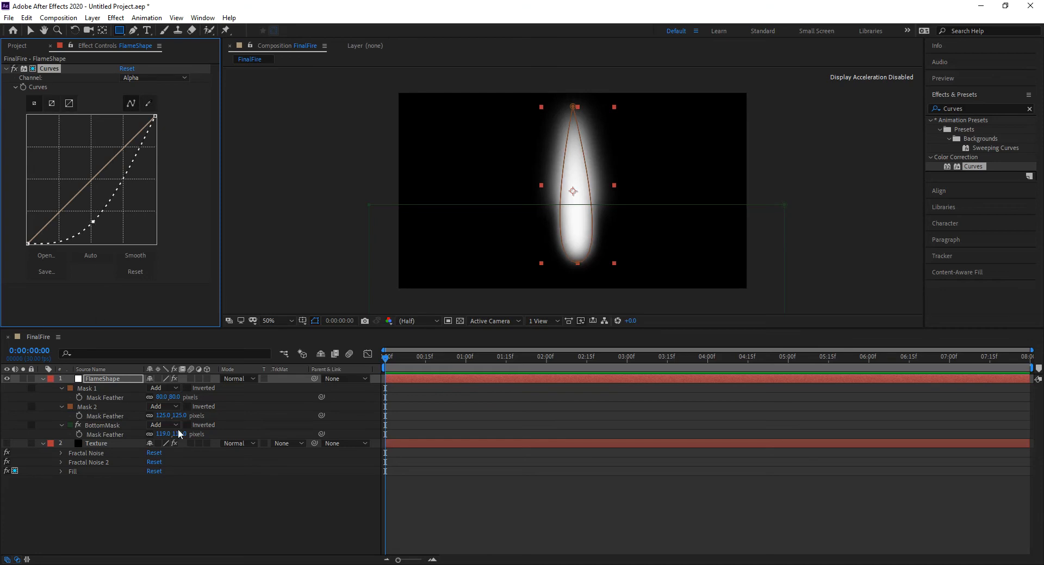
left_click_drag(179, 433, 208, 432)
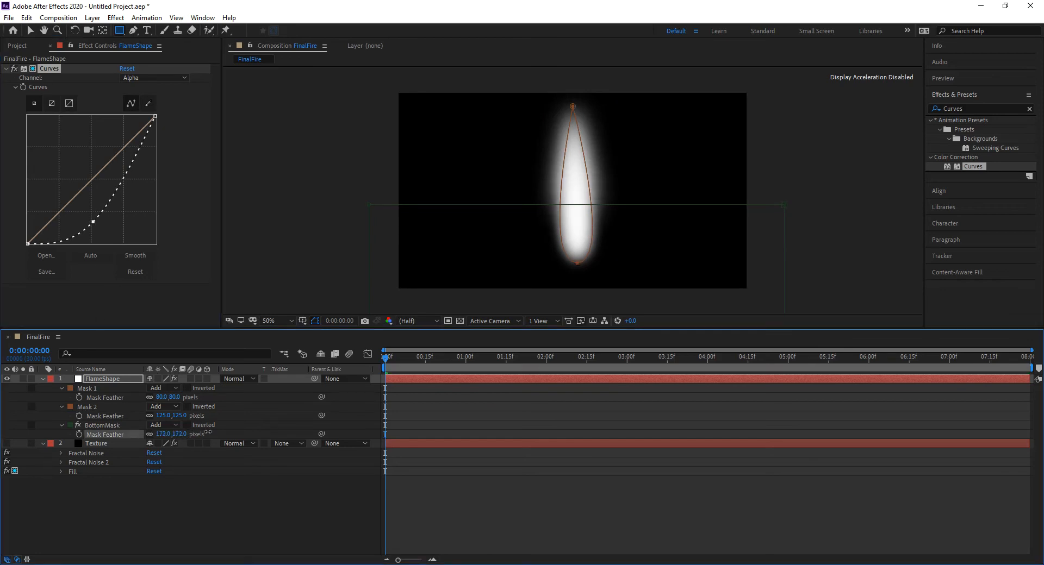
left_click(180, 434)
type("180")
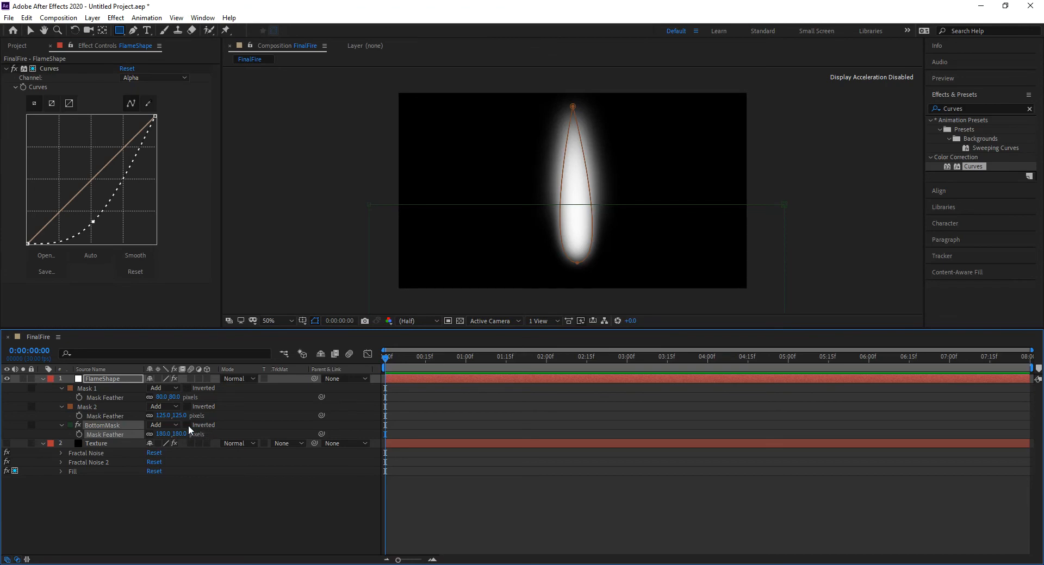
- Nudge the Alpha curve's point slightly upward and collapse the Curves effect's settings
left_click_drag(93, 221, 93, 220)
left_click(221, 531)
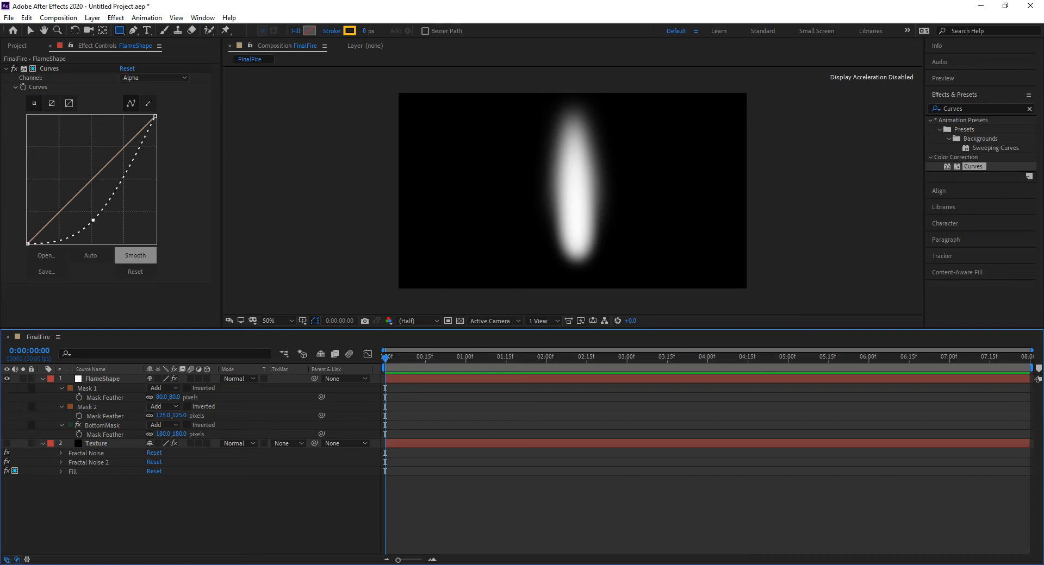
left_click(6, 68)
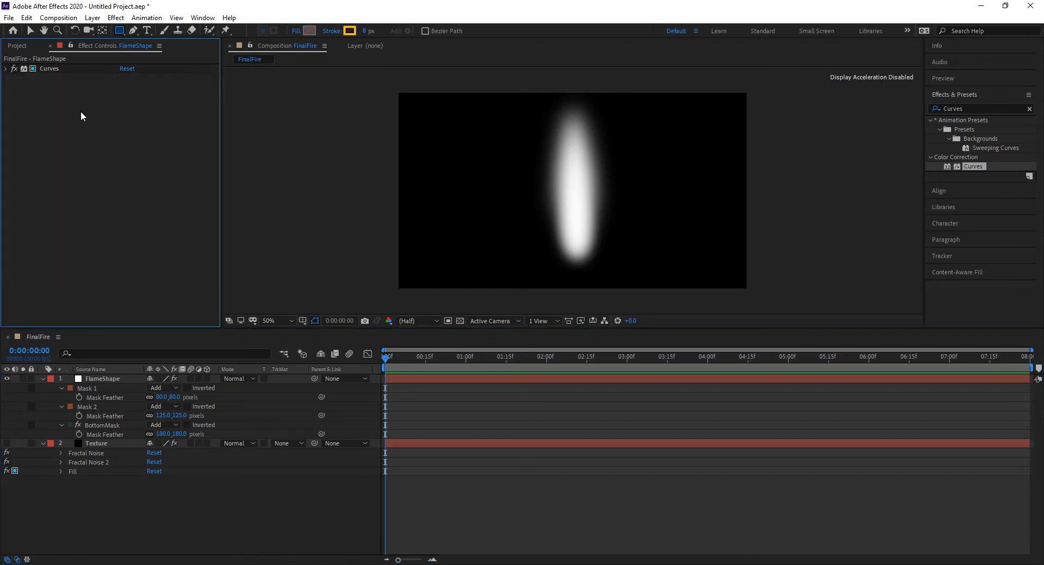
- Apply Fractal Noise to the FlameShape layer and set its contrast to 250
left_click(964, 108)
type("fractal")
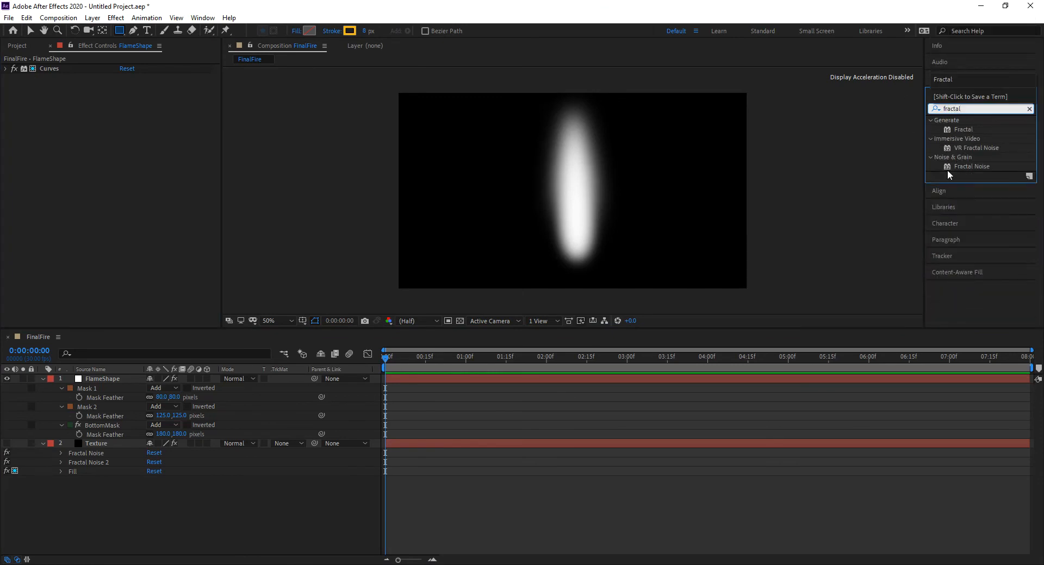
left_click_drag(950, 171, 102, 380)
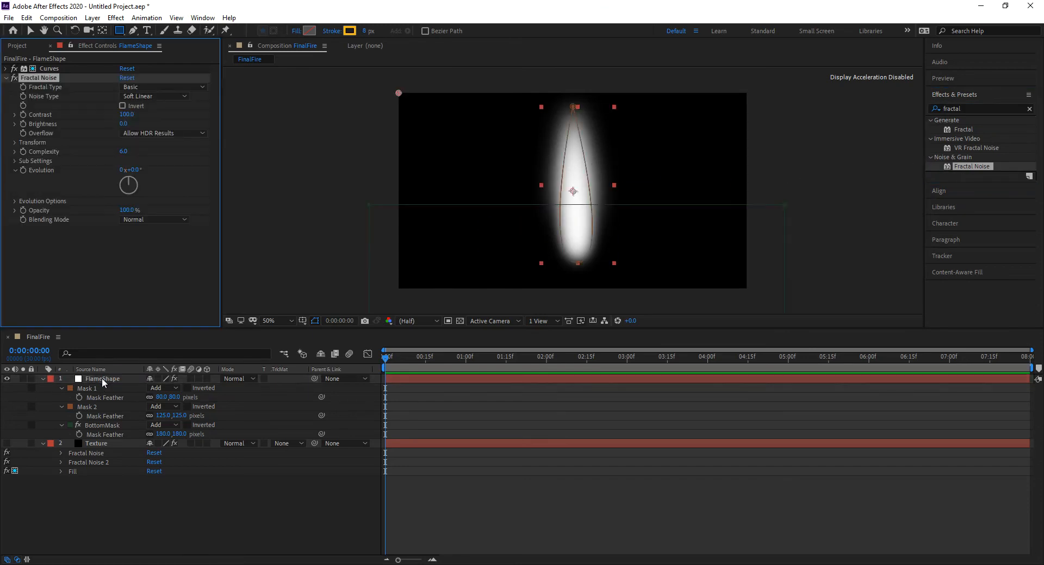
key("v")
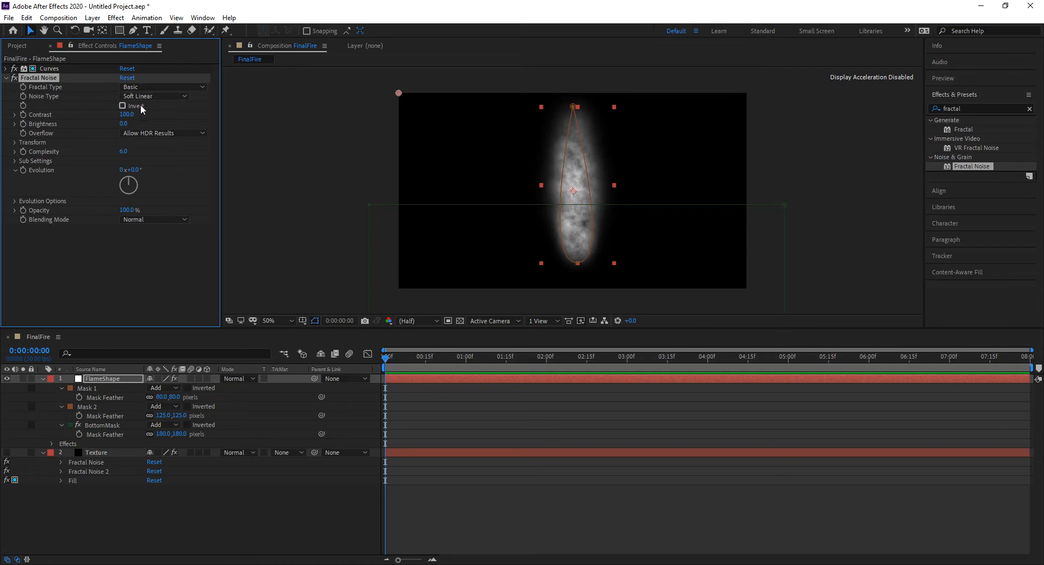
left_click(126, 115)
type("22")
key("Return")
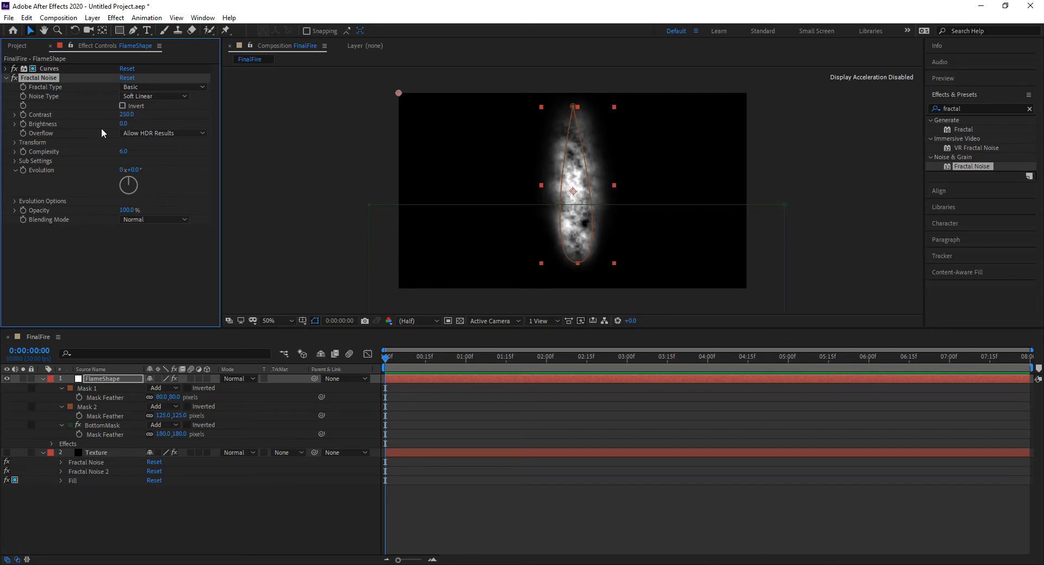
- Set the scale of FlameShape's Fractal Noise to 150 and briefly show the Texture layer for comparison
left_click(15, 143)
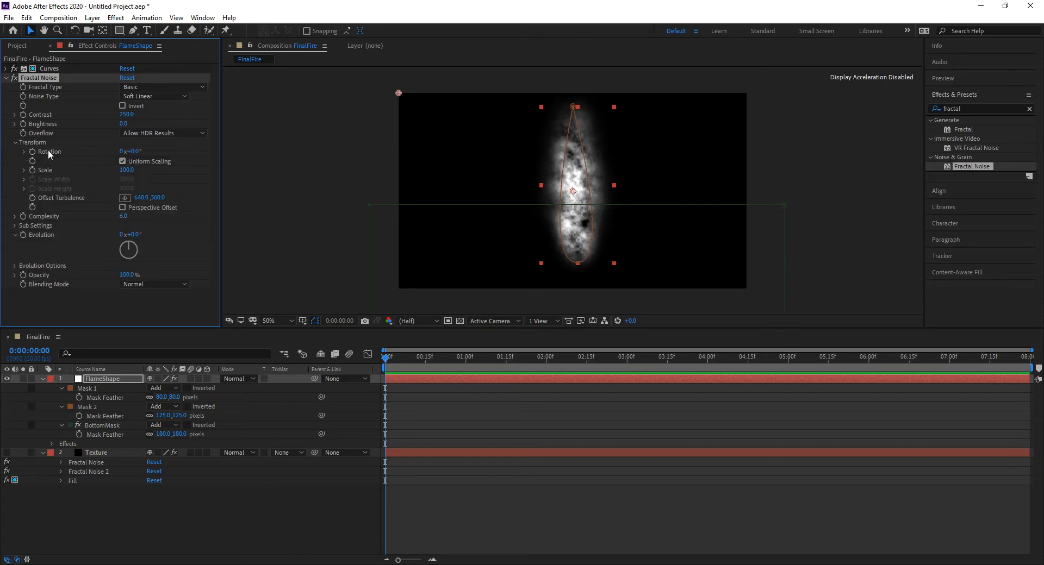
left_click(127, 170)
type("150")
key("Return")
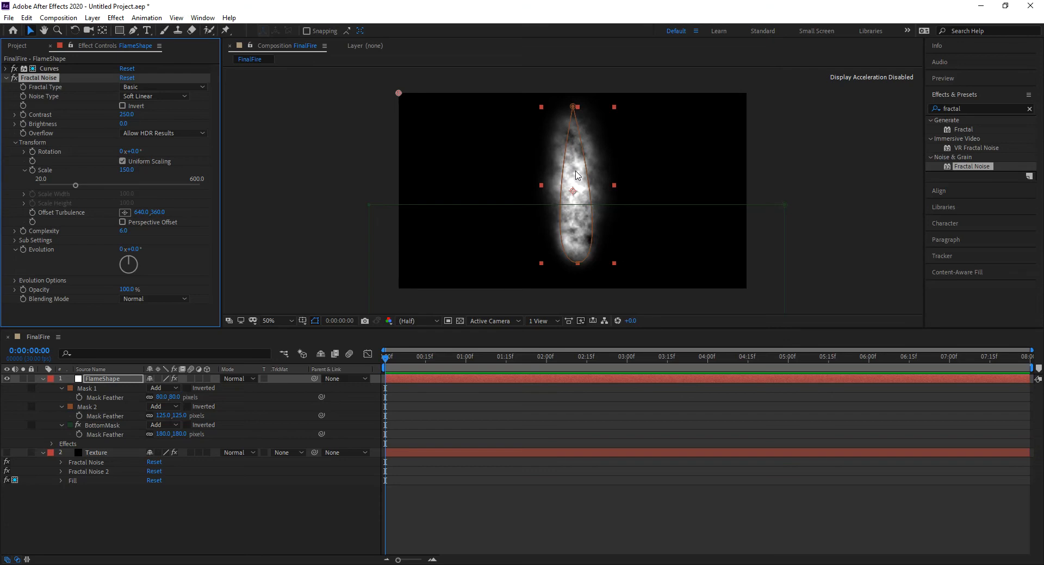
left_click(7, 452)
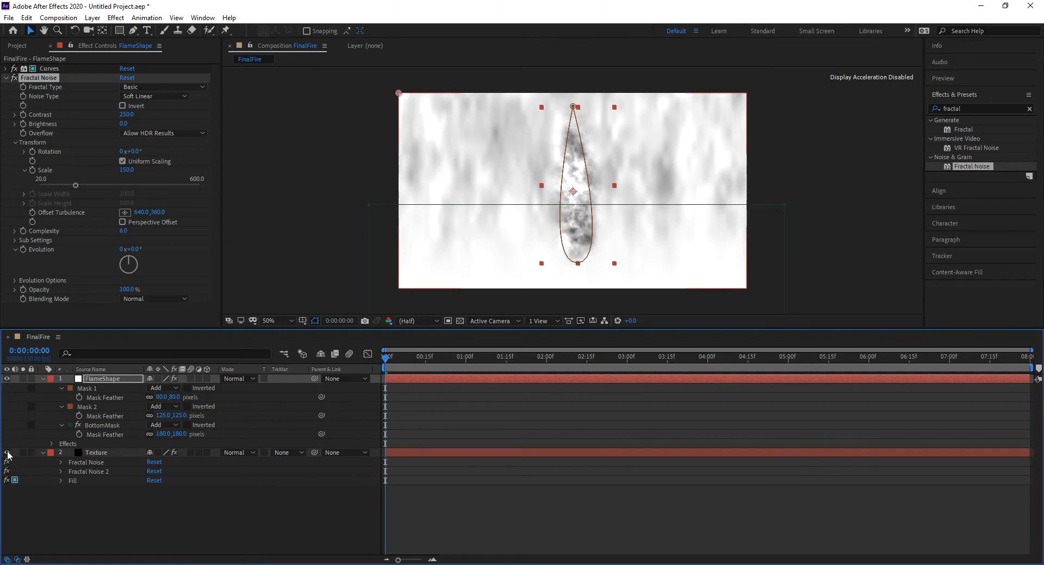
left_click(7, 453)
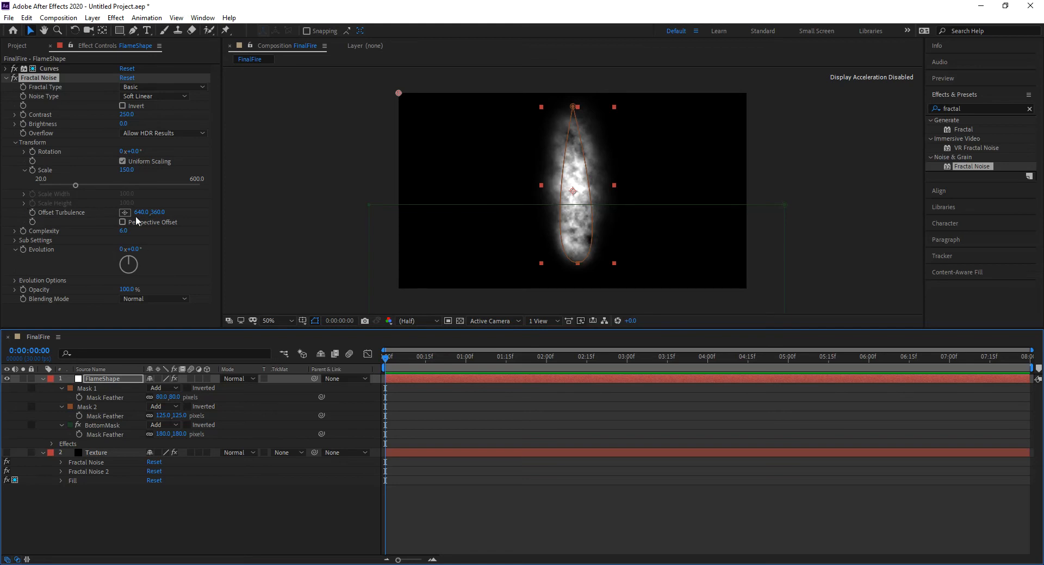
- Add the expression [0,time*-400]; to the Offset Turbulence of FlameShape's Fractal Noise and preview the upward motion
left_click(33, 212, "alt")
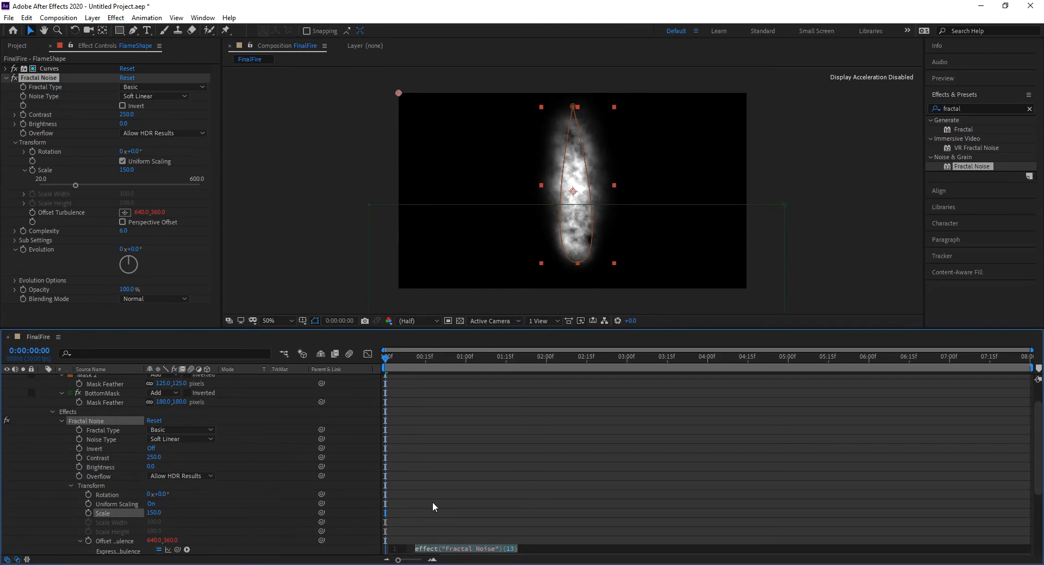
key("BackSpace")
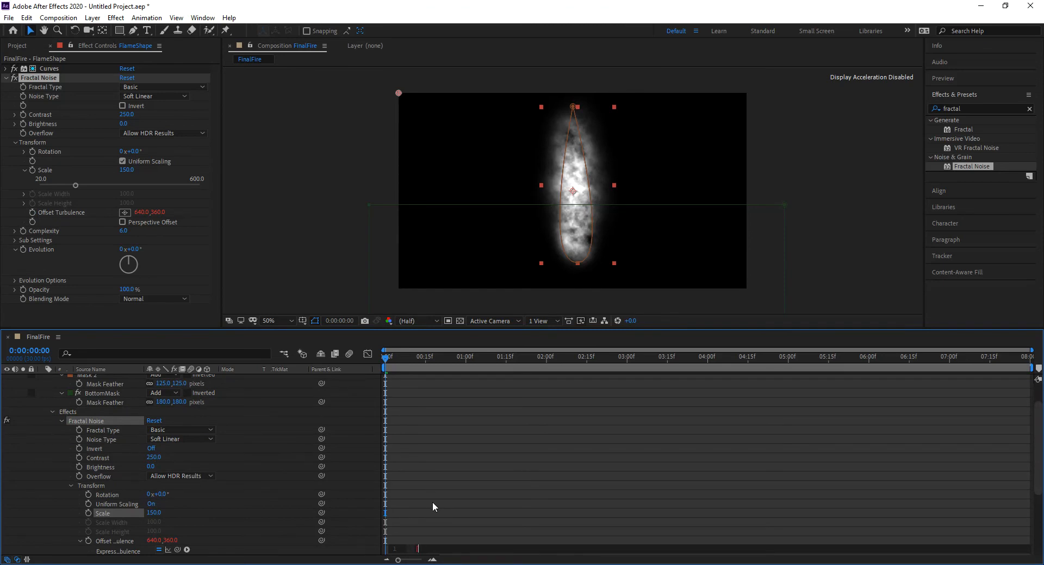
type("[0,time*-400];")
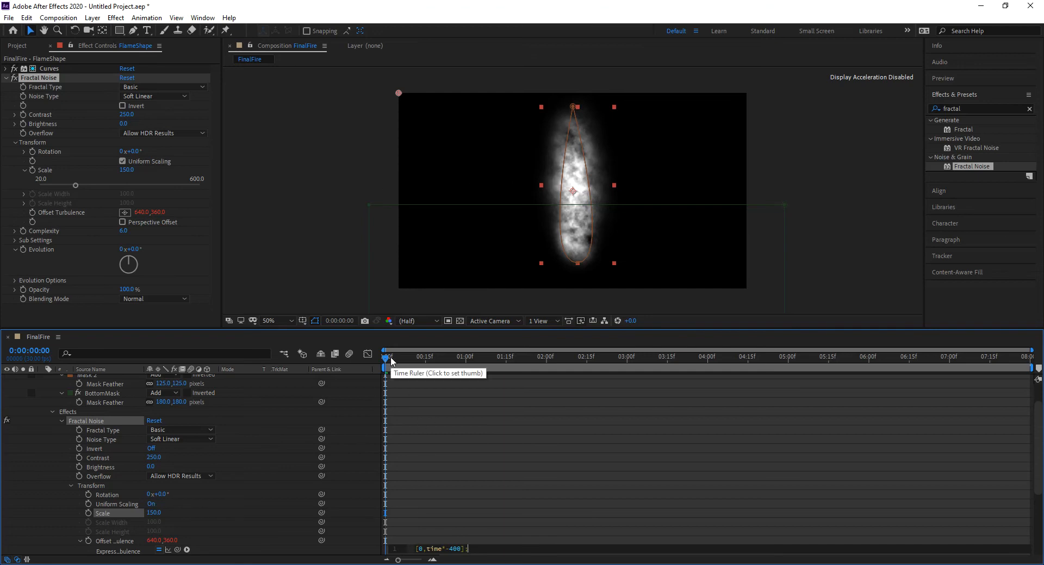
key("space")
key("space")
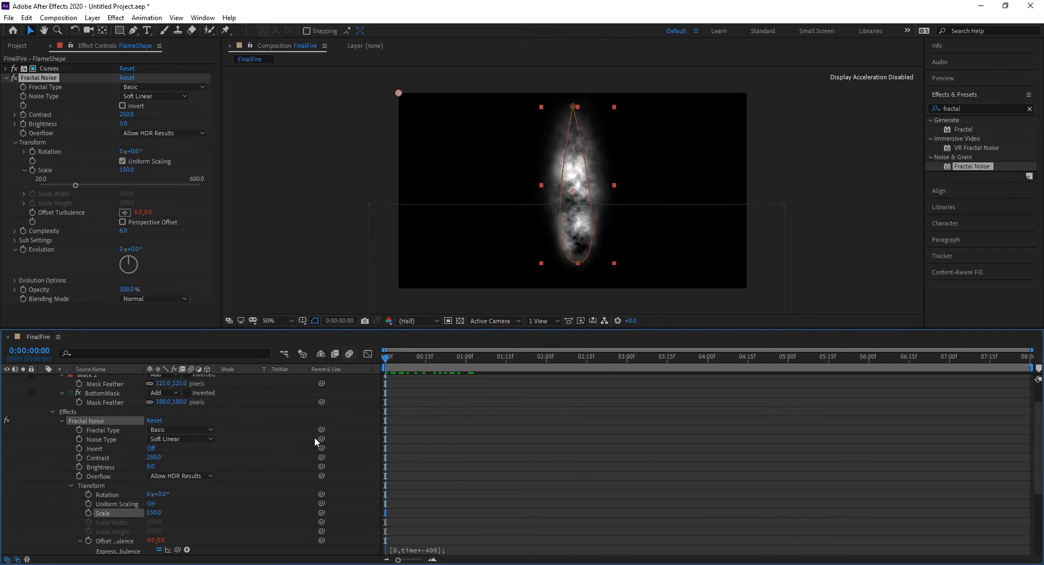
- Set the complexity of FlameShape's Fractal Noise to 5 and its blending mode to Multiply
scroll(272, 457, "down", 2)
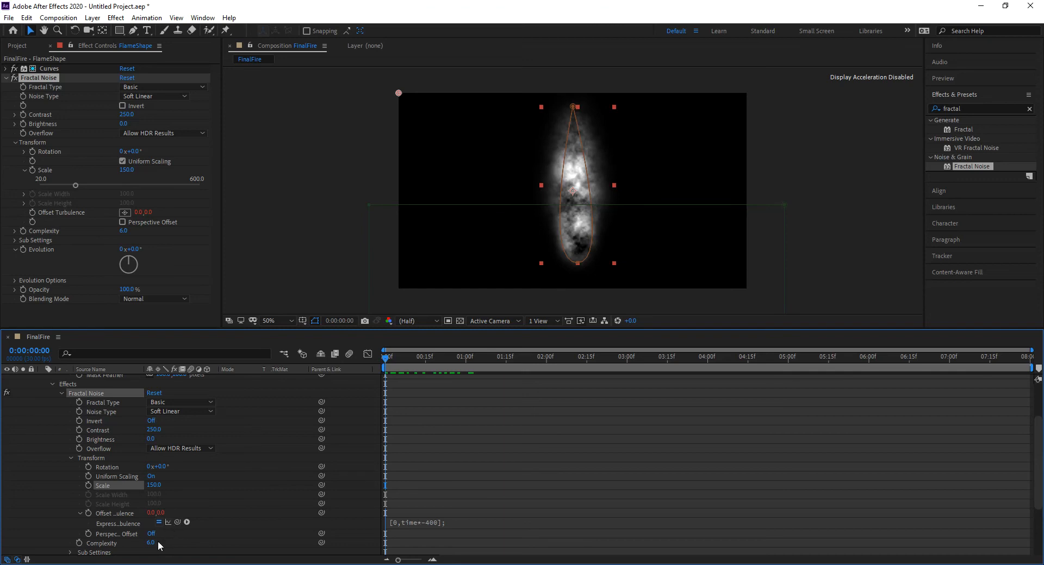
left_click(124, 231)
type("4")
key("Return")
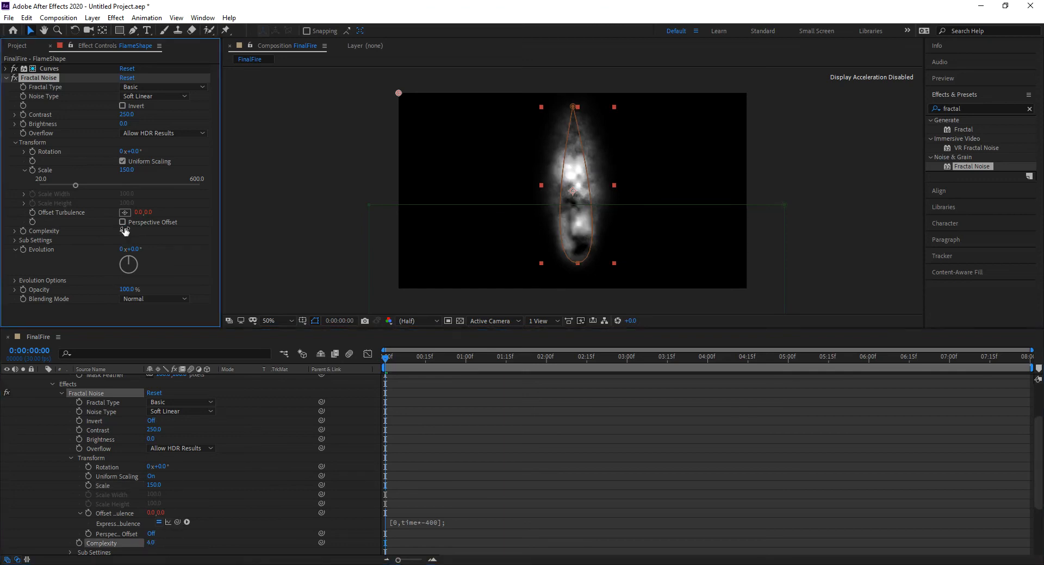
left_click(125, 231)
type("5")
key("Return")
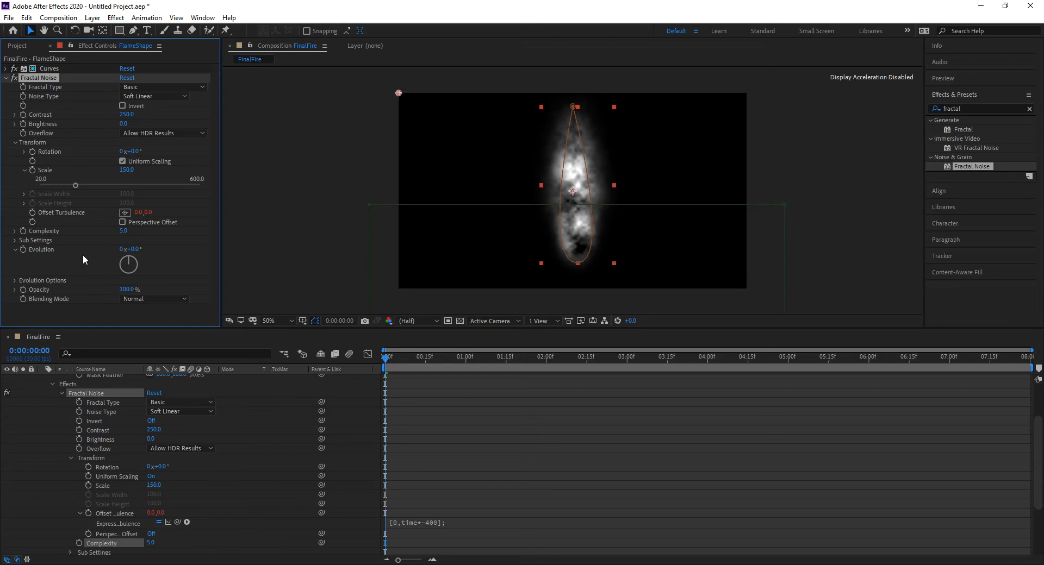
left_click(146, 298)
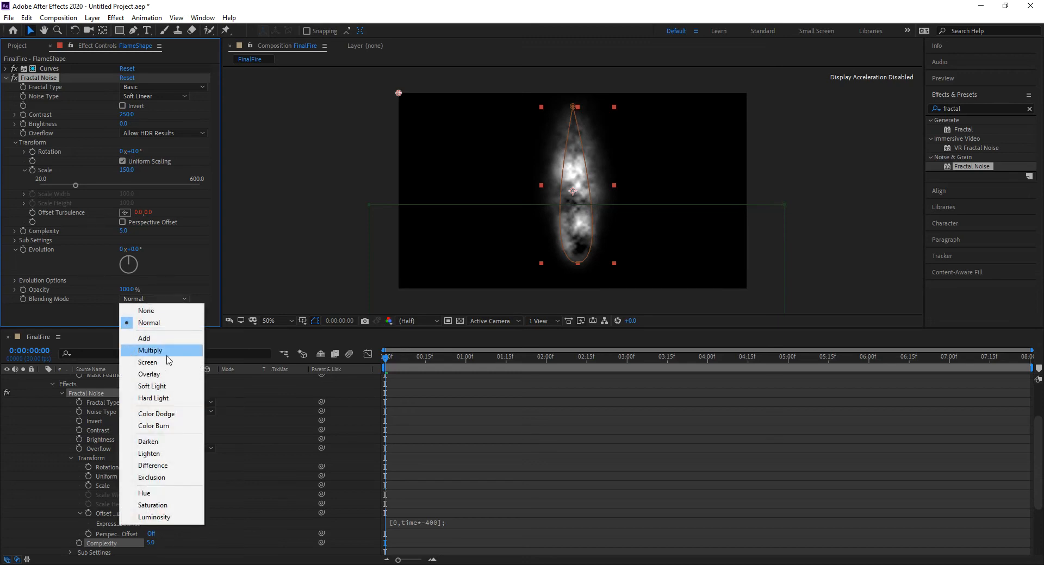
left_click(167, 357)
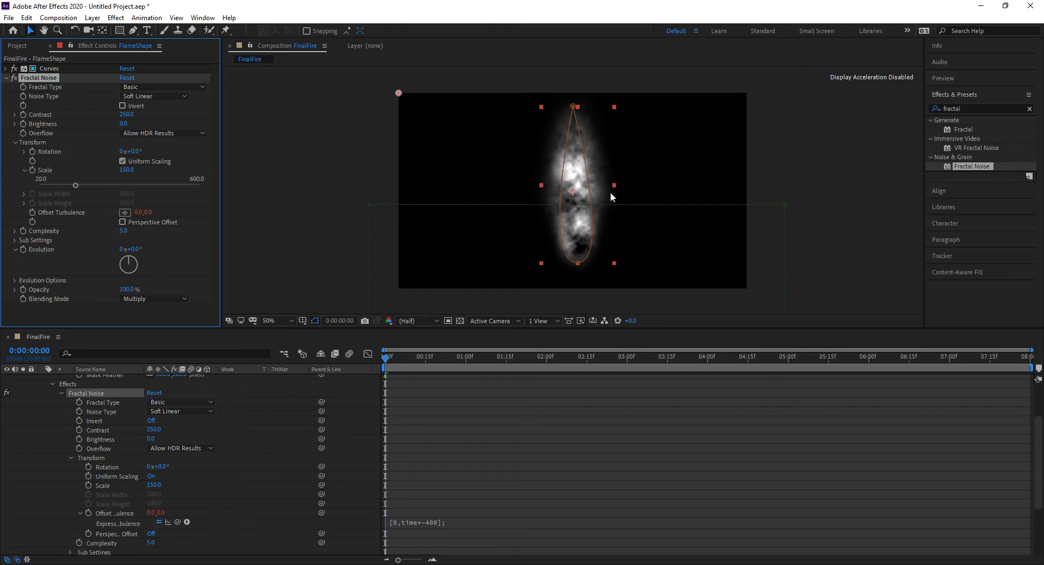
- Switch to Chrome and examine several torch fire reference images, including the Burning Torch stock footage, for the flame's shape
key("alt+Tab")
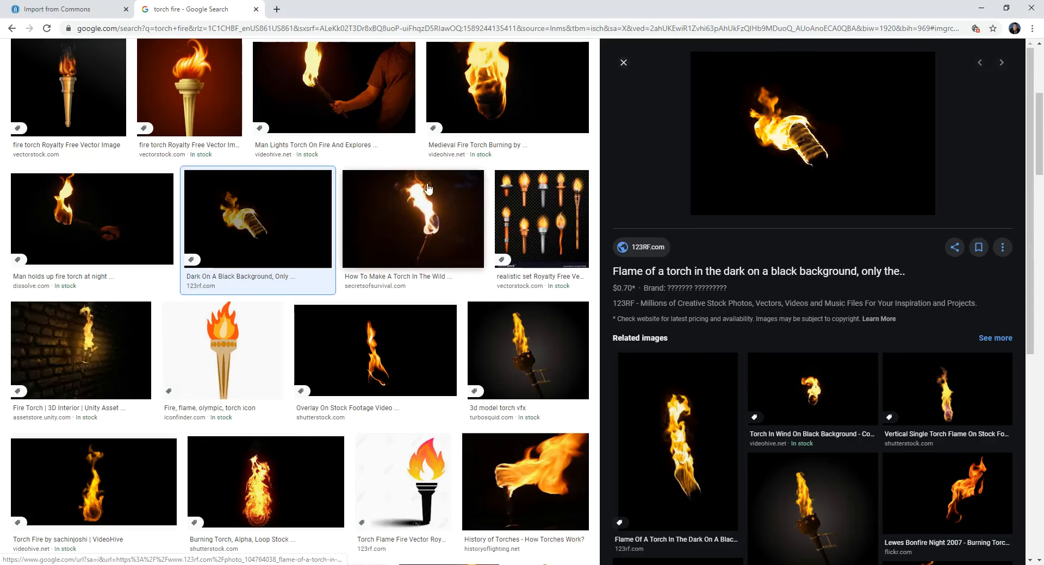
left_click(426, 194)
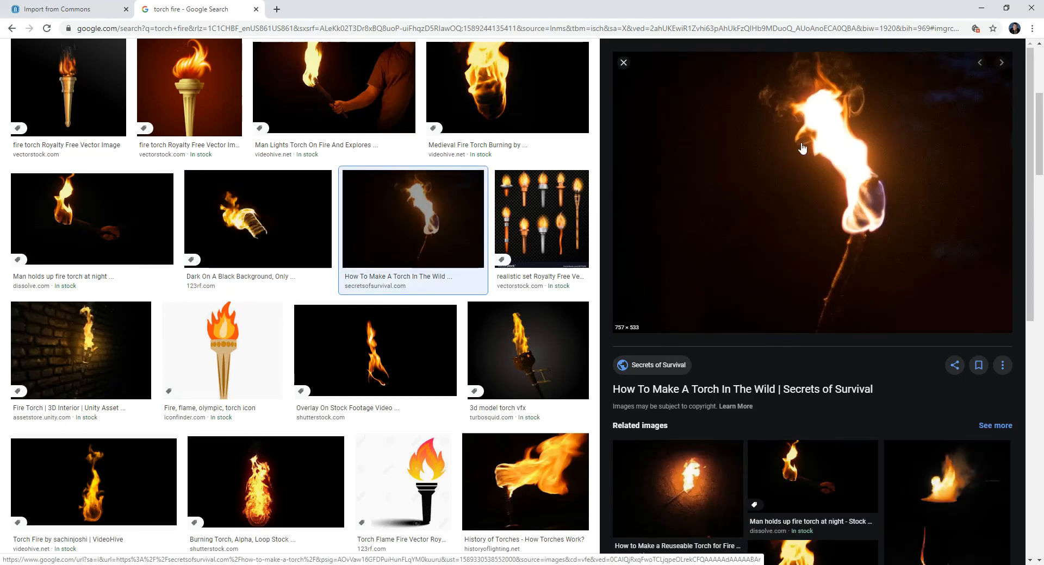
left_click(247, 217)
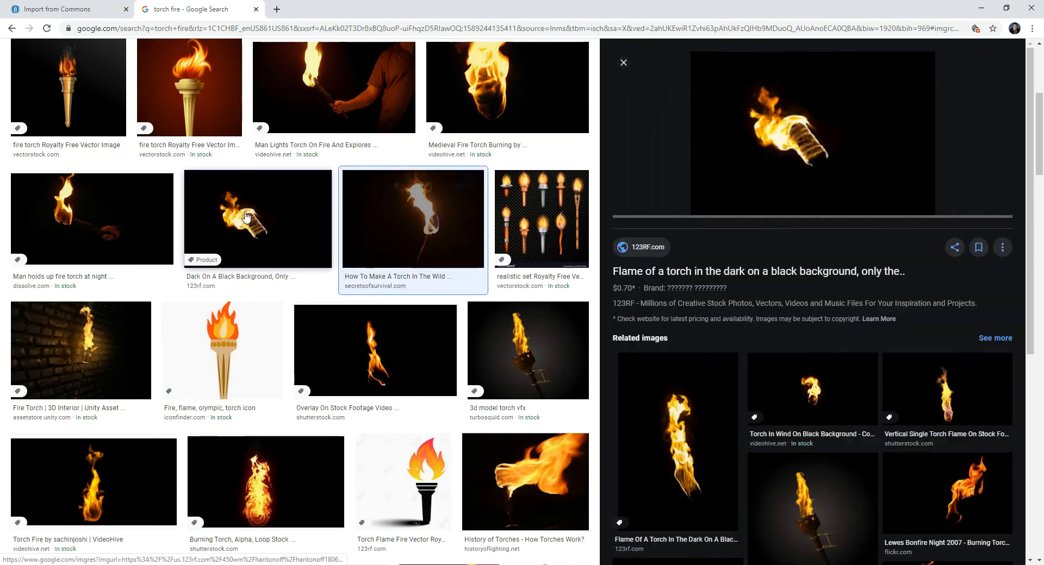
left_click(101, 319)
left_click(258, 481)
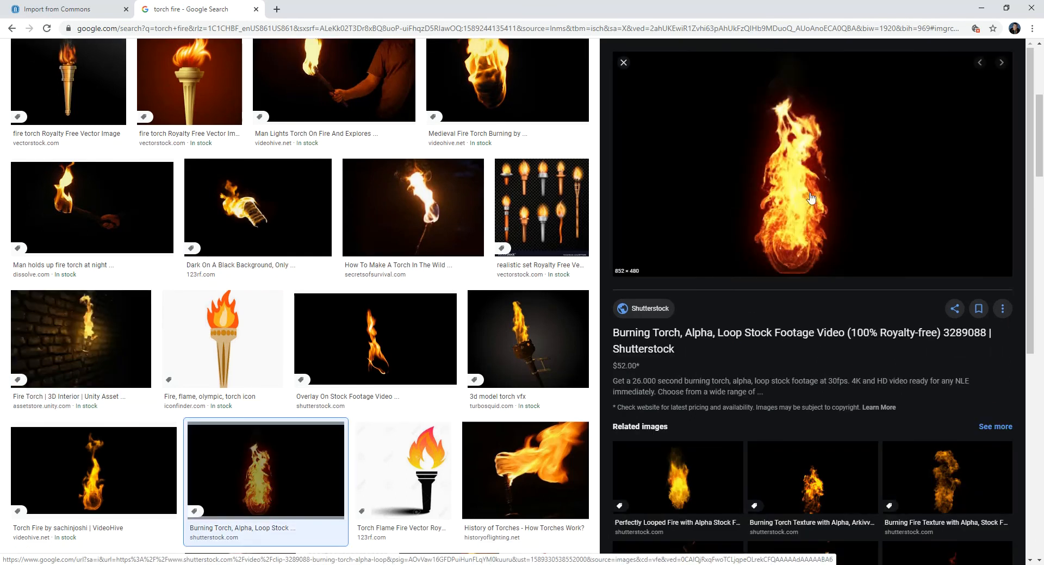
- Compare the Perfectly Looped Fire and Burning Torch stock footage references, and return to After Effects
left_click(677, 503)
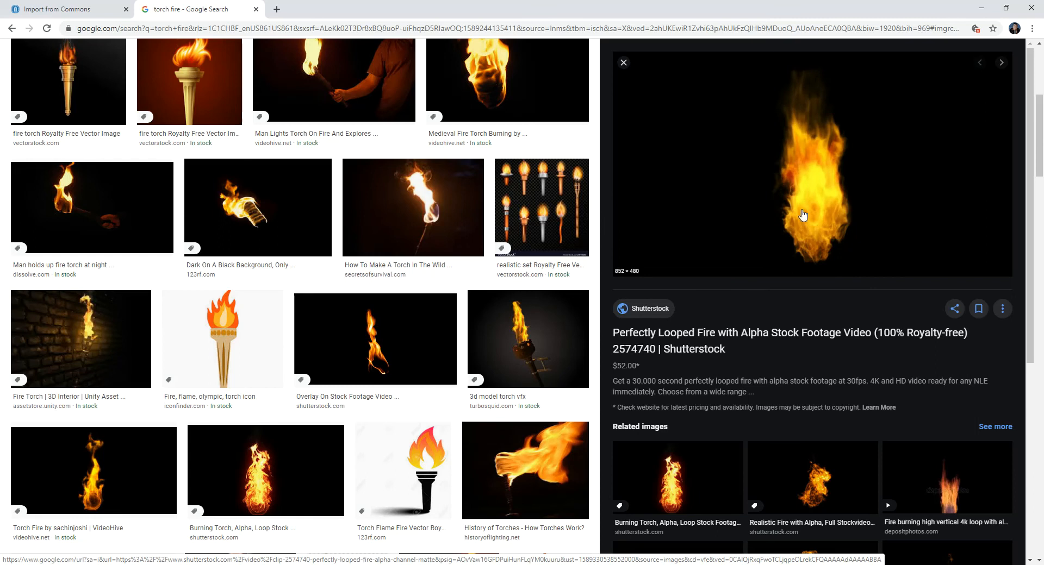
left_click(260, 468)
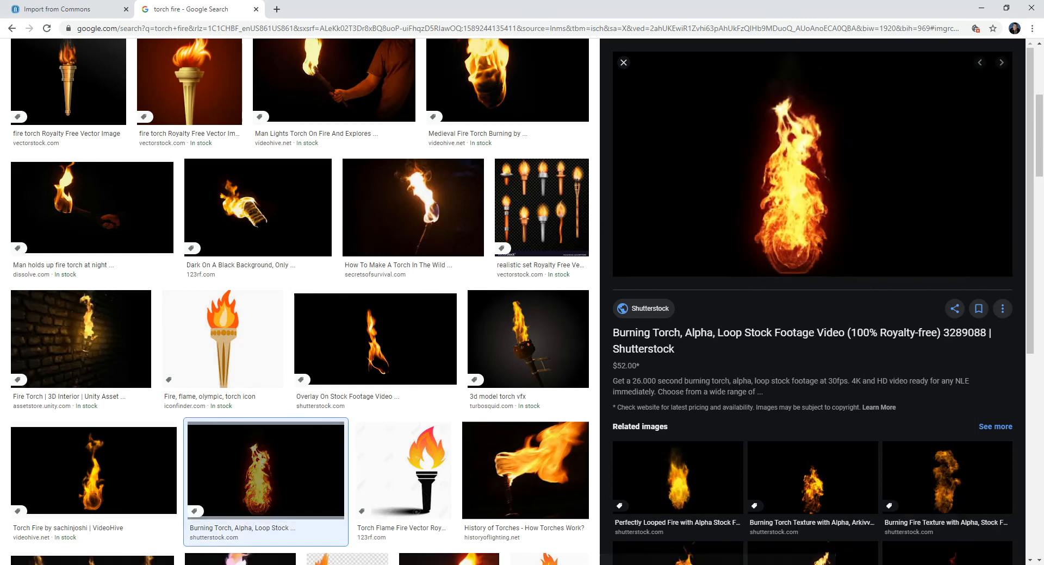
key("alt+Tab")
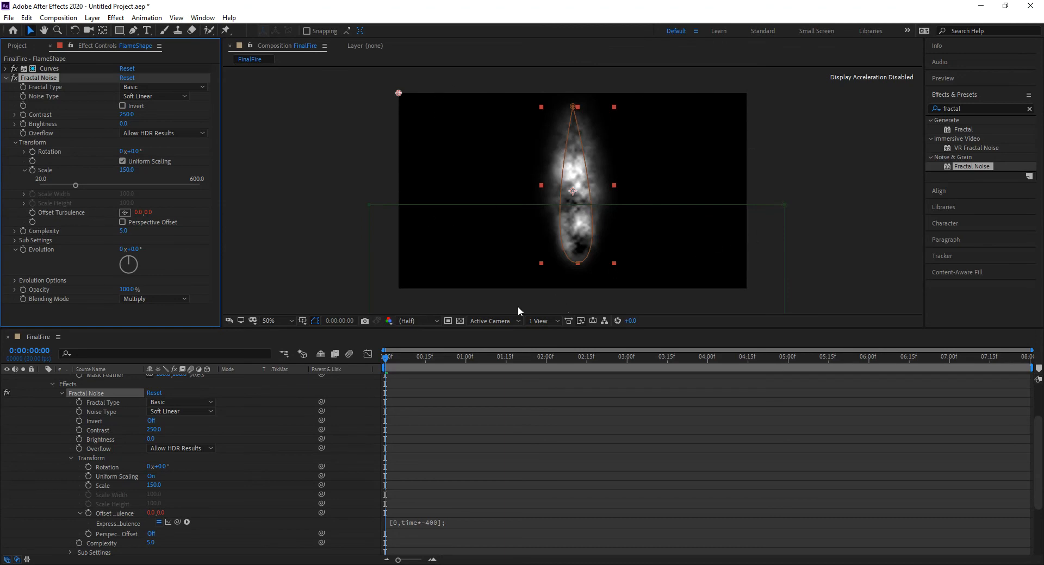
- Draw a wide rectangular mask on FlameShape covering the upper part of the frame and extending beyond its edges
scroll(132, 431, "up", 5)
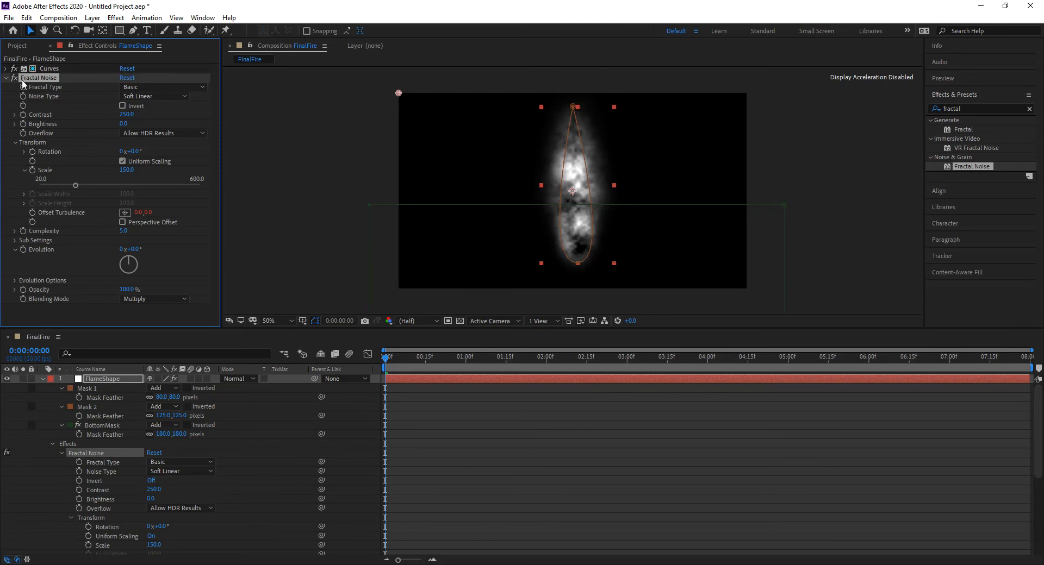
left_click(5, 78)
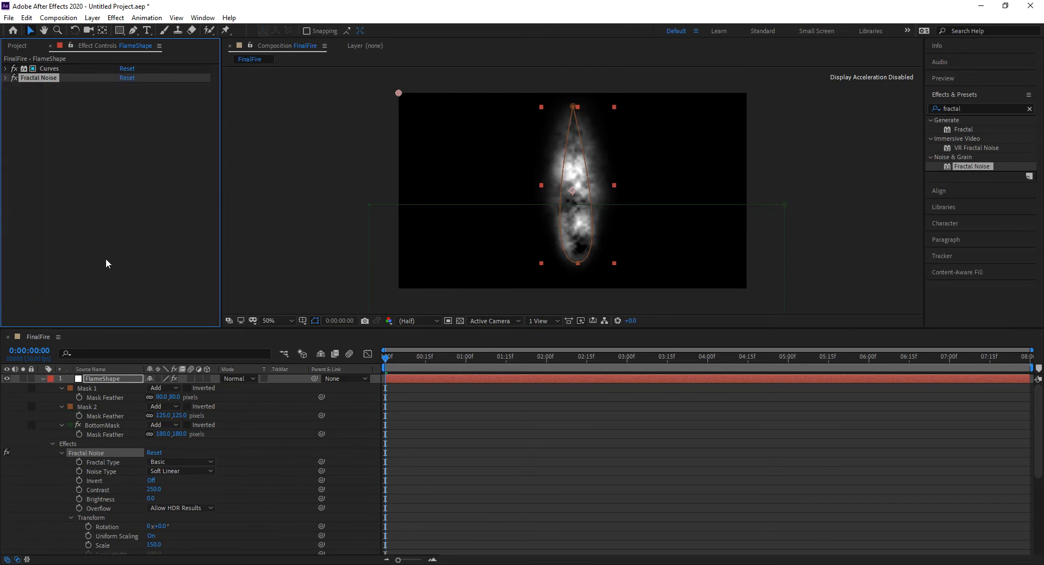
left_click(115, 380)
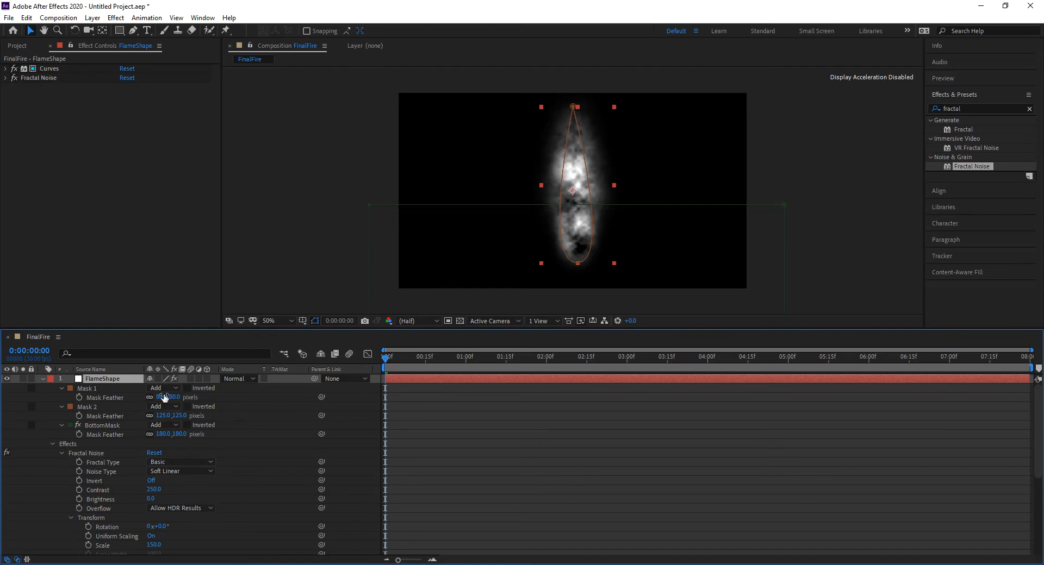
left_click(120, 31)
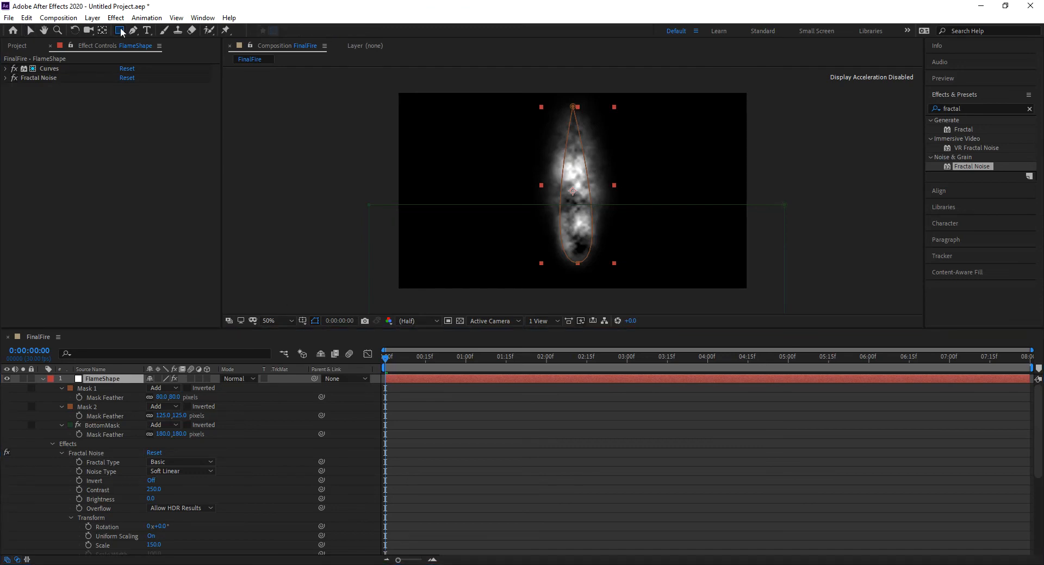
key("comma")
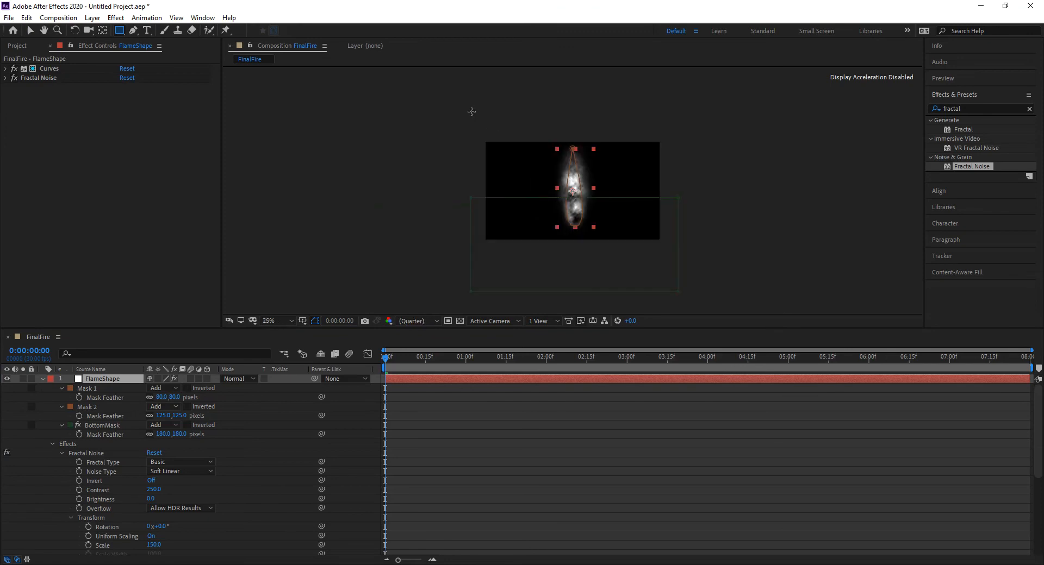
mouse_move(450, 95)
left_mouse_down()
mouse_move(598, 173)
mouse_move(692, 181)
left_mouse_up()
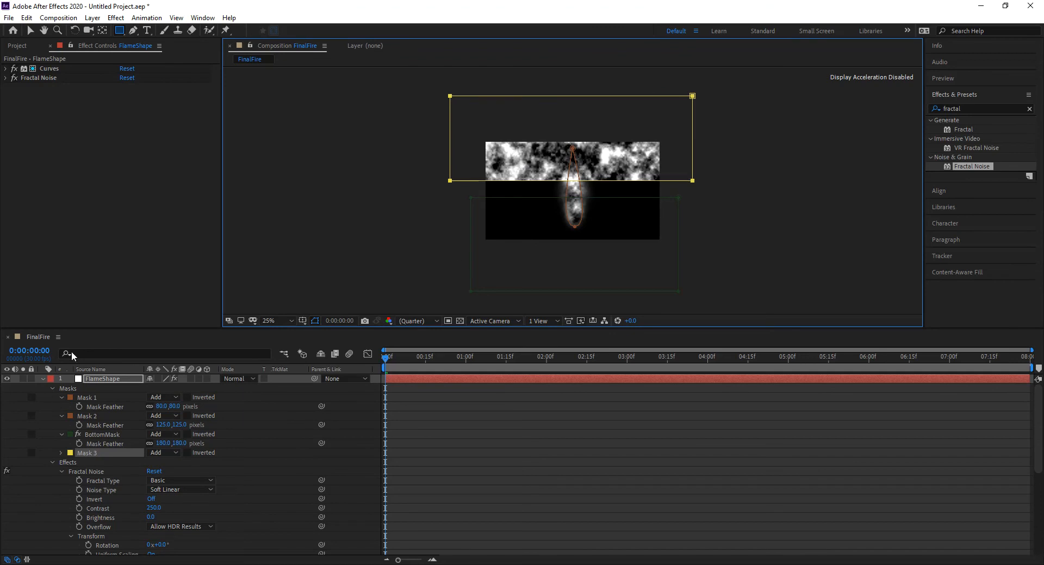
- Set the feather of FlameShape's rectangular Mask 3 to 400 pixels
key("f")
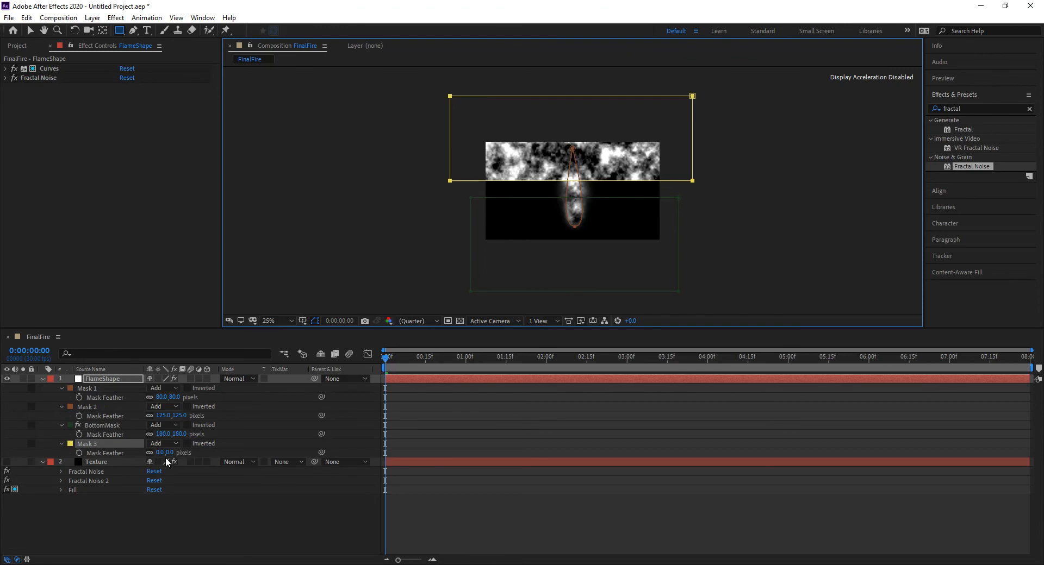
left_click(160, 453)
type("400")
key("Return")
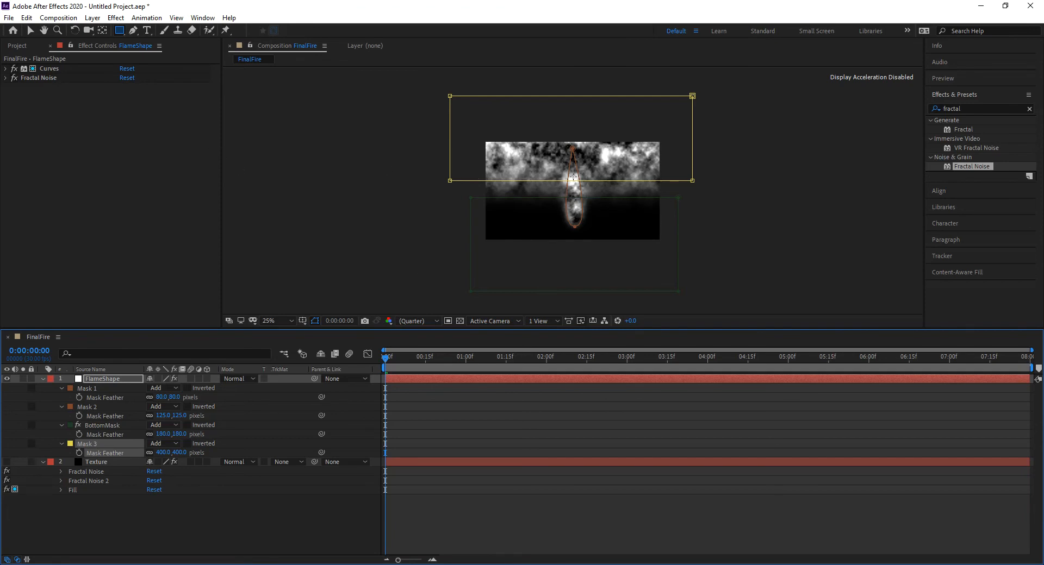
key("period")
key("period")
key("comma")
key("period")
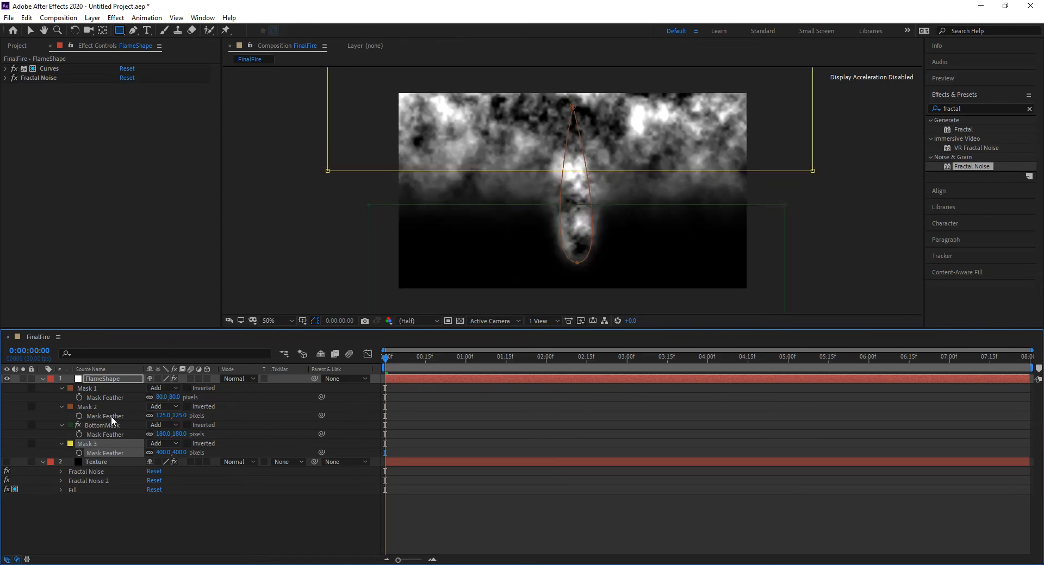
- Add a mask reference to the compositing options of FlameShape's Fractal Noise and set it to Mask 3
left_click(94, 377)
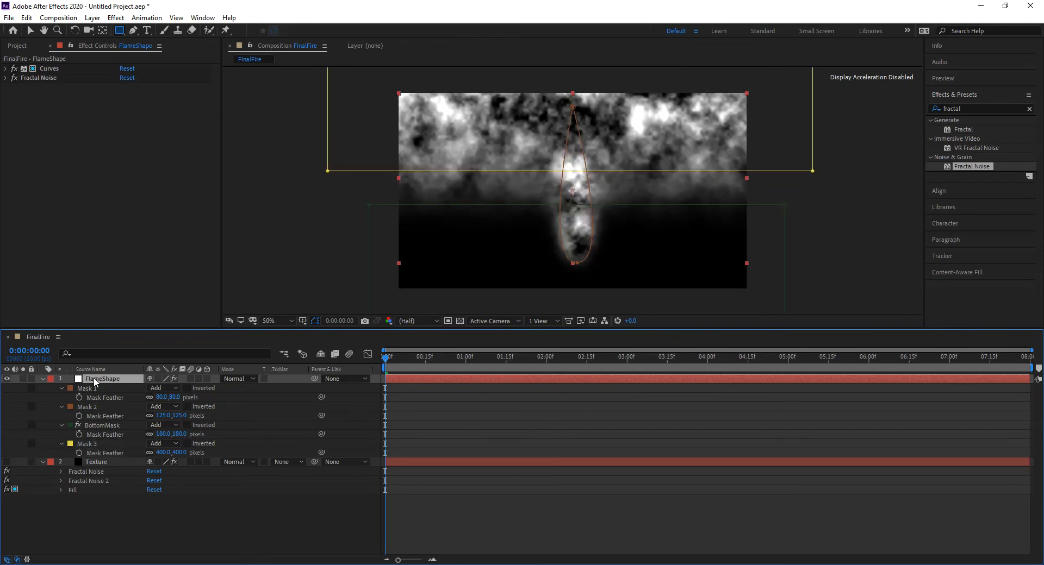
key("e")
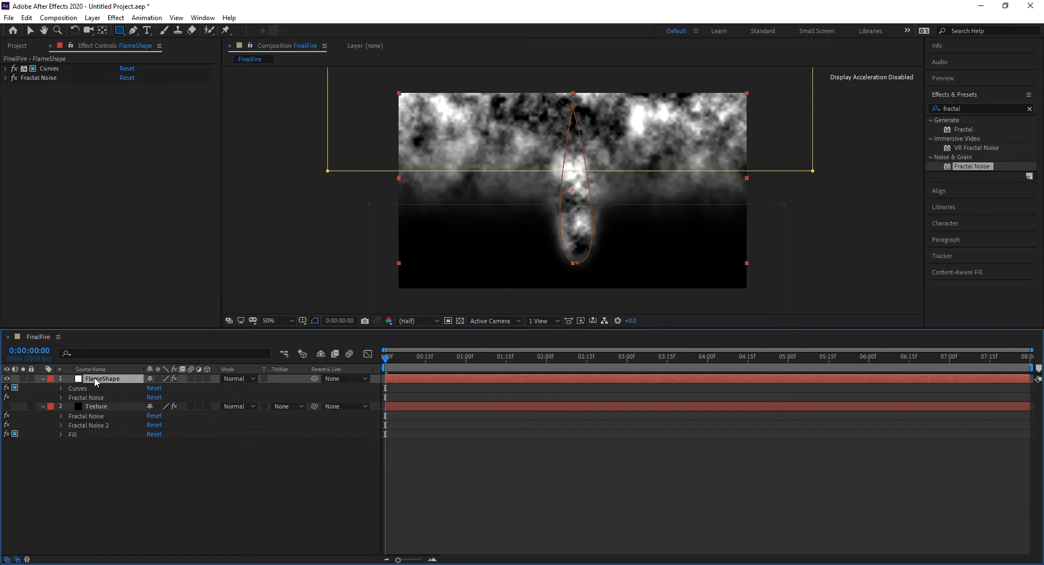
left_click(60, 398)
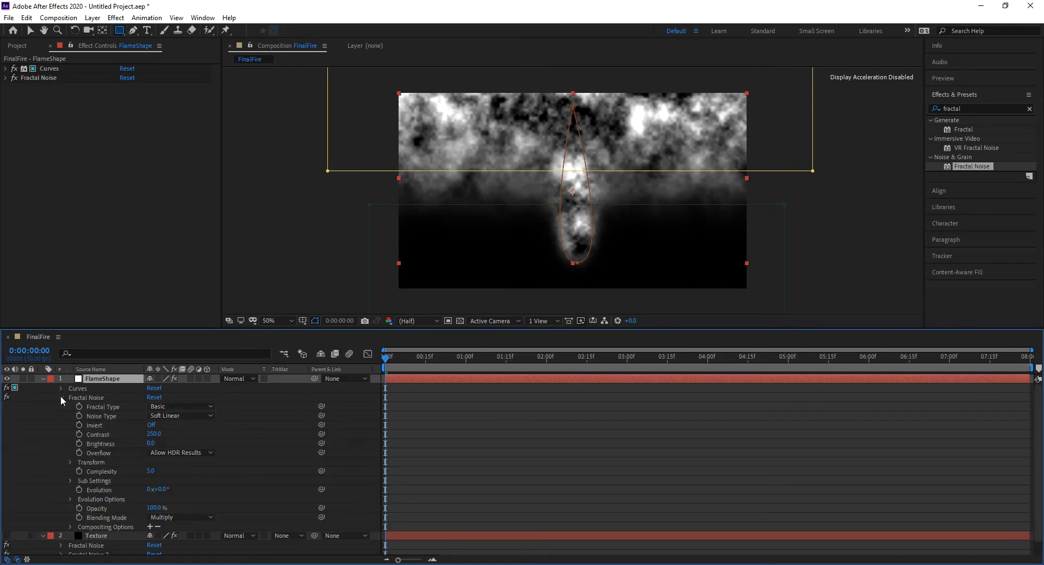
left_click(150, 527)
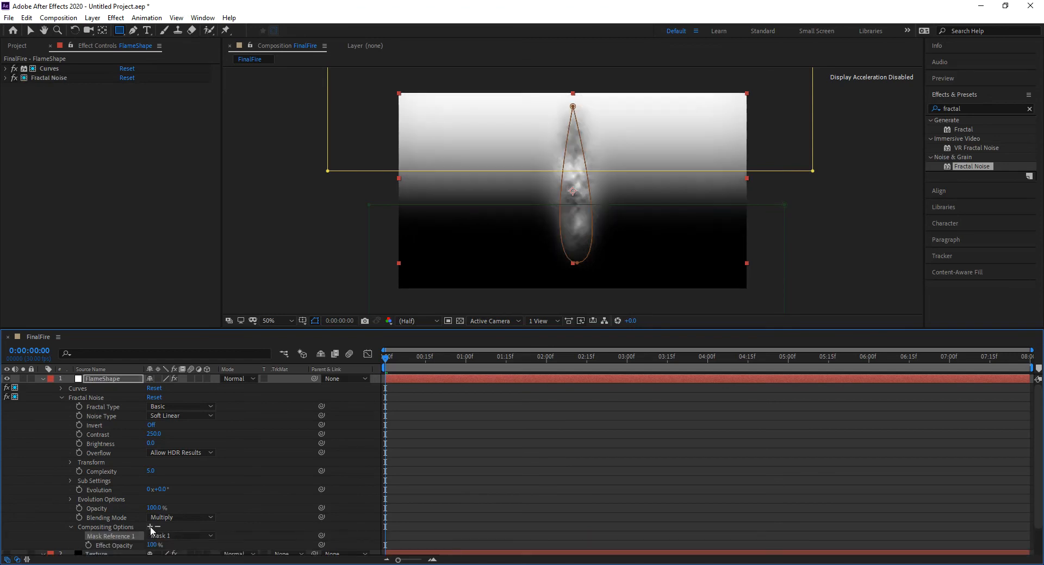
left_click(186, 538)
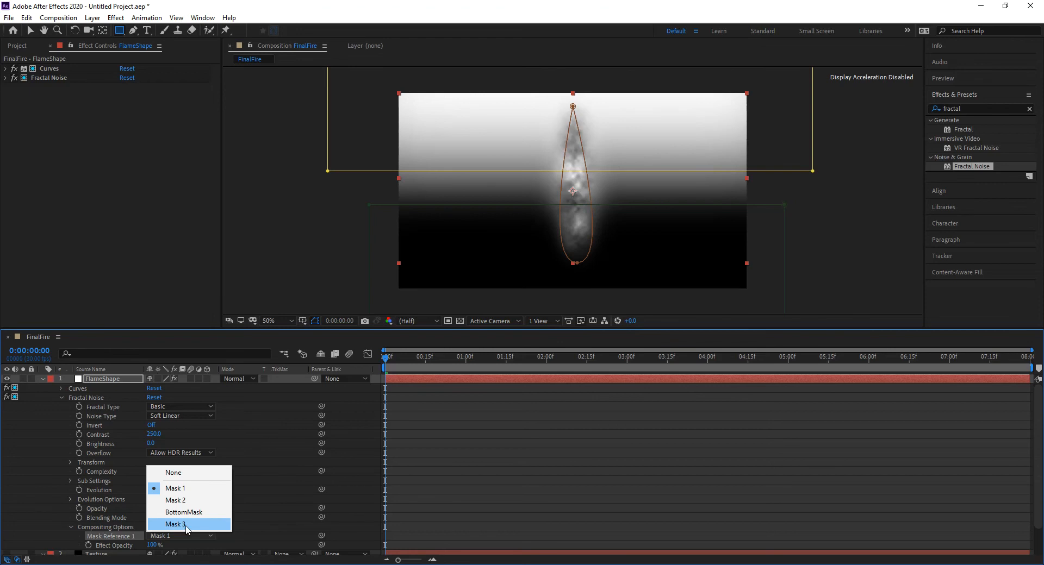
left_click(185, 526)
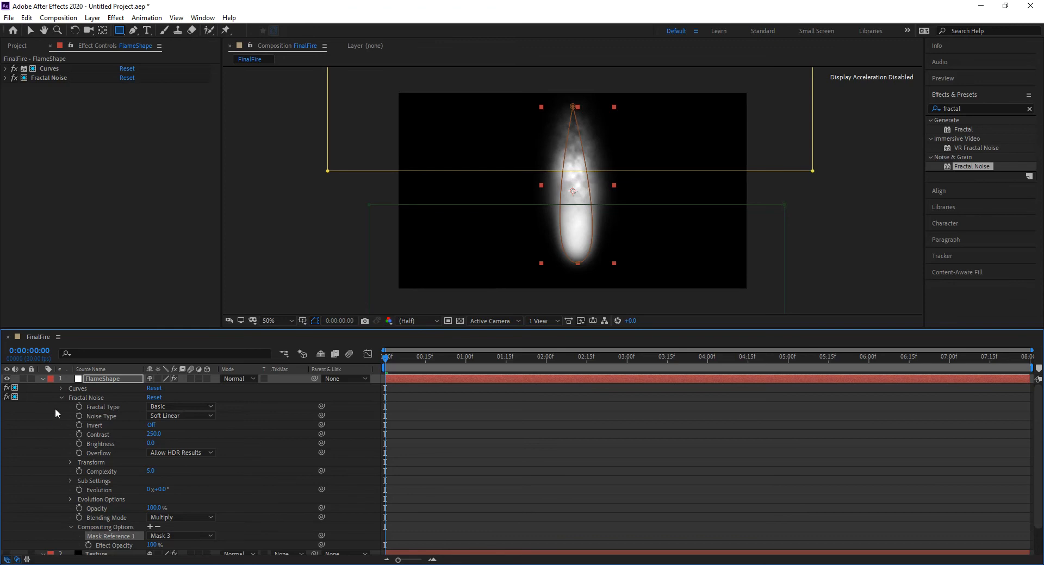
- Preview the masked noise motion on FlameShape, return to the start of the composition and collapse the layer's properties
left_click(103, 378)
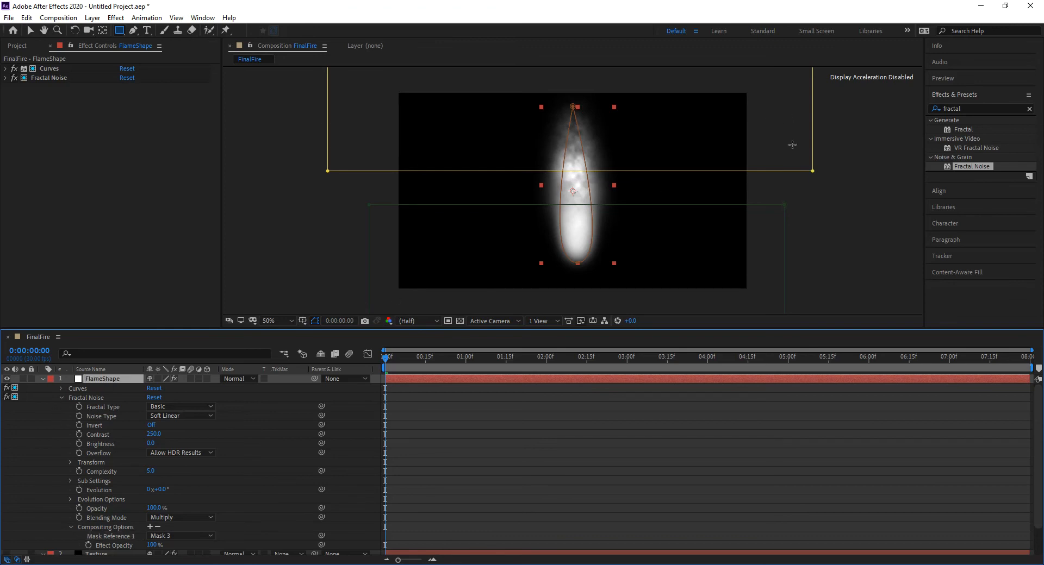
left_click_drag(390, 359, 454, 365)
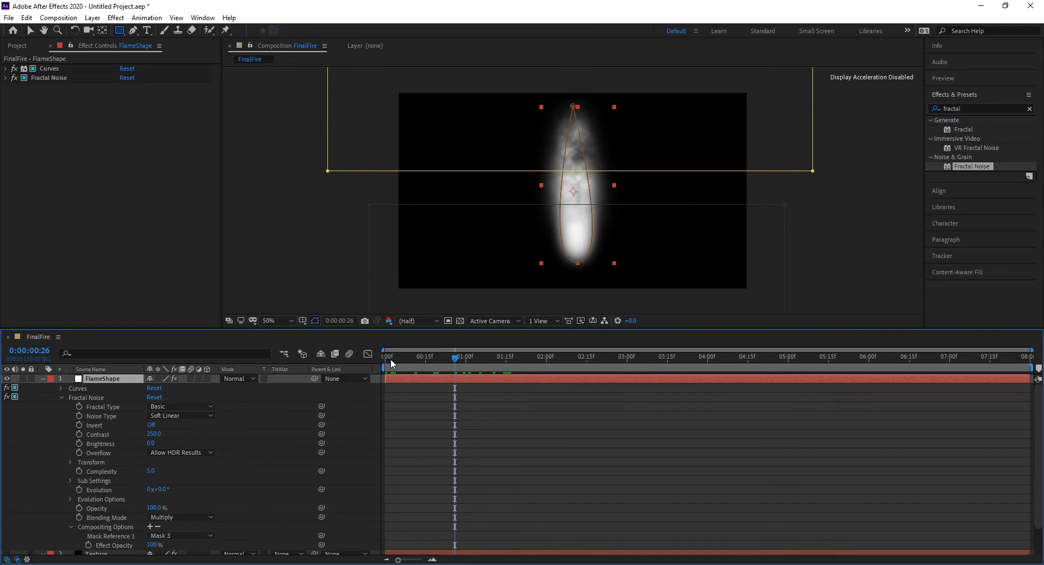
key("Home")
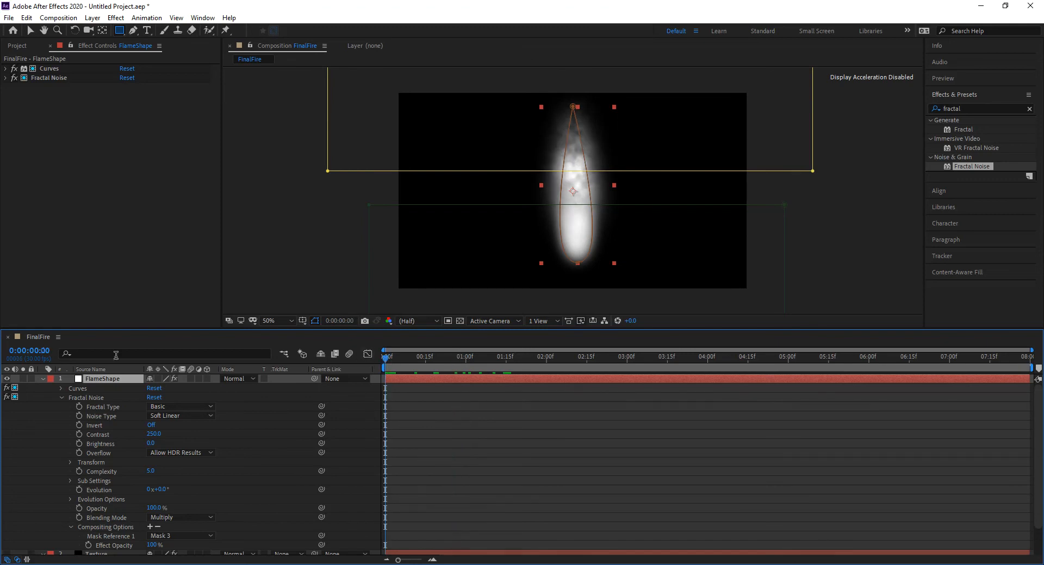
left_click(43, 378)
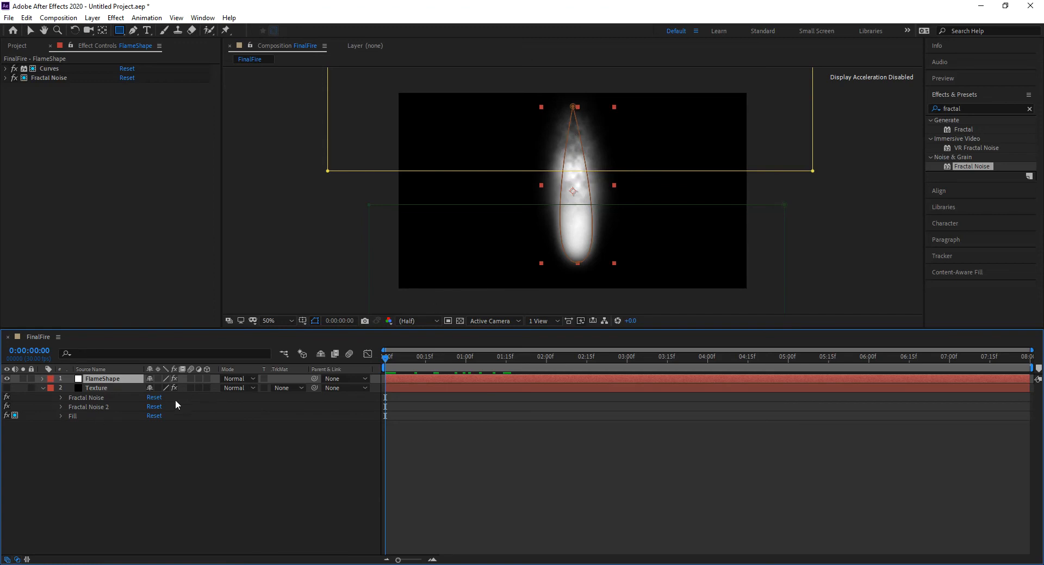
- Make the Texture layer visible and set its track matte to Luma Matte "FlameShape"
left_click(103, 388)
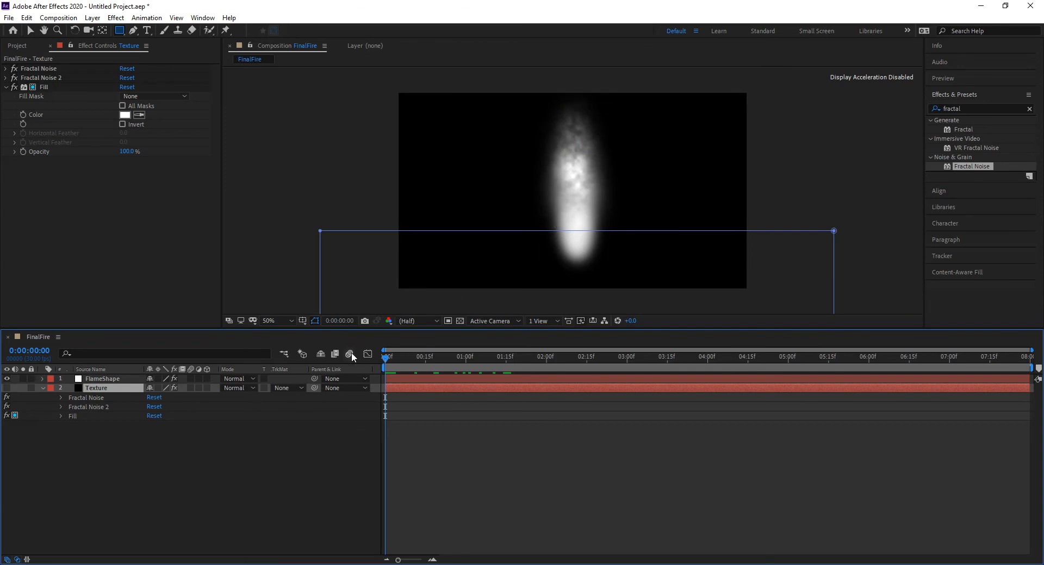
left_click(7, 388)
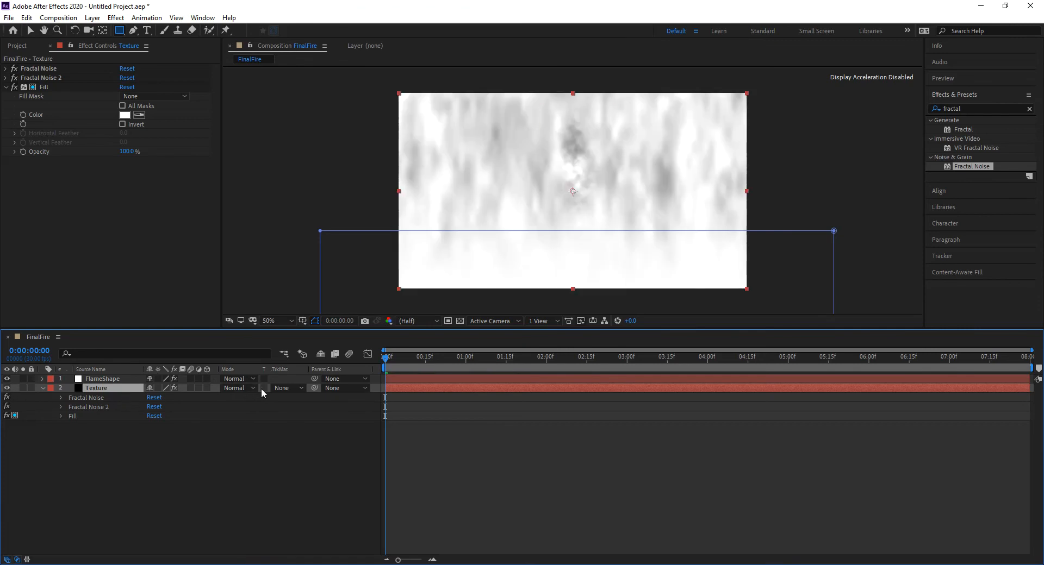
left_click(288, 389)
left_click(312, 439)
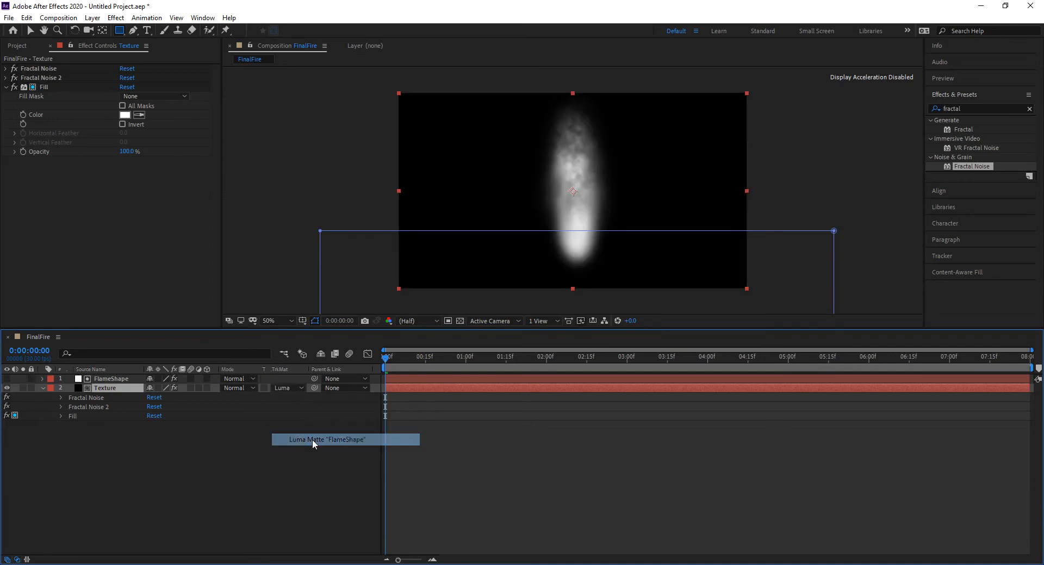
- Preview the matted flame's motion along the timeline and switch to Chrome to compare its shape with the Burning Torch reference
left_click(416, 360)
left_click_drag(417, 364, 485, 364)
left_click(108, 380)
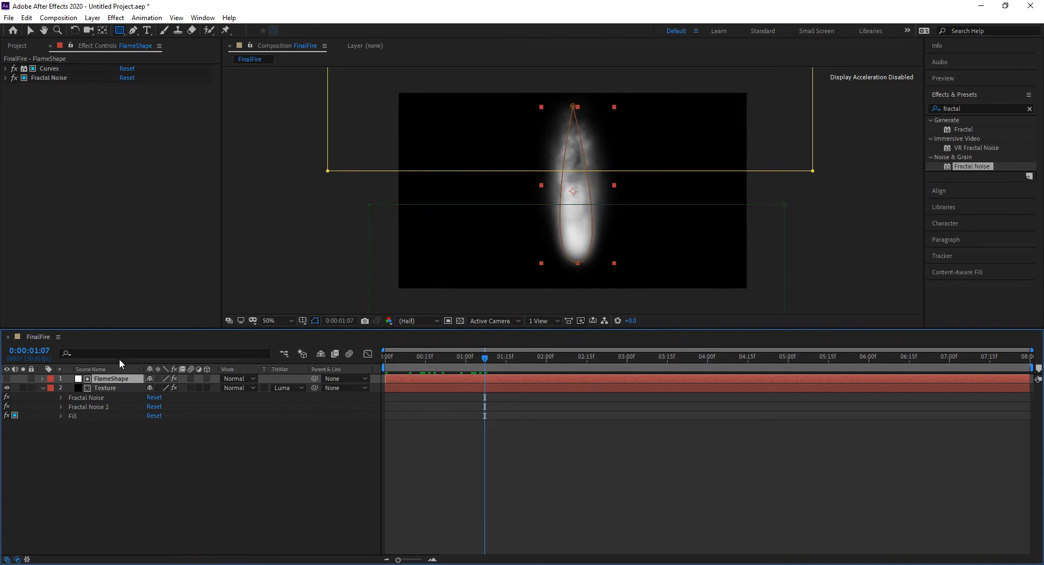
left_click_drag(415, 357, 541, 365)
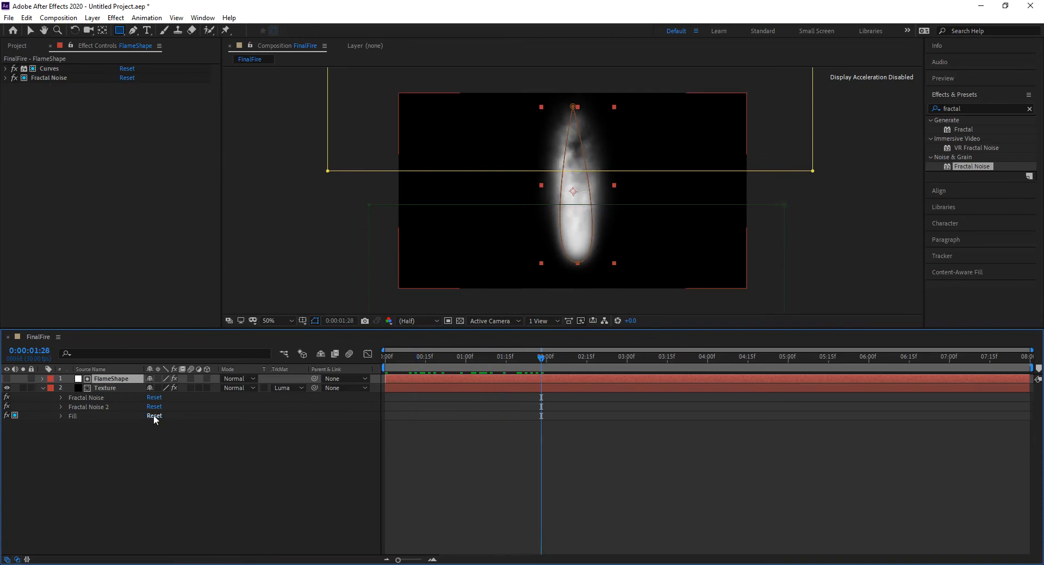
left_click(115, 385)
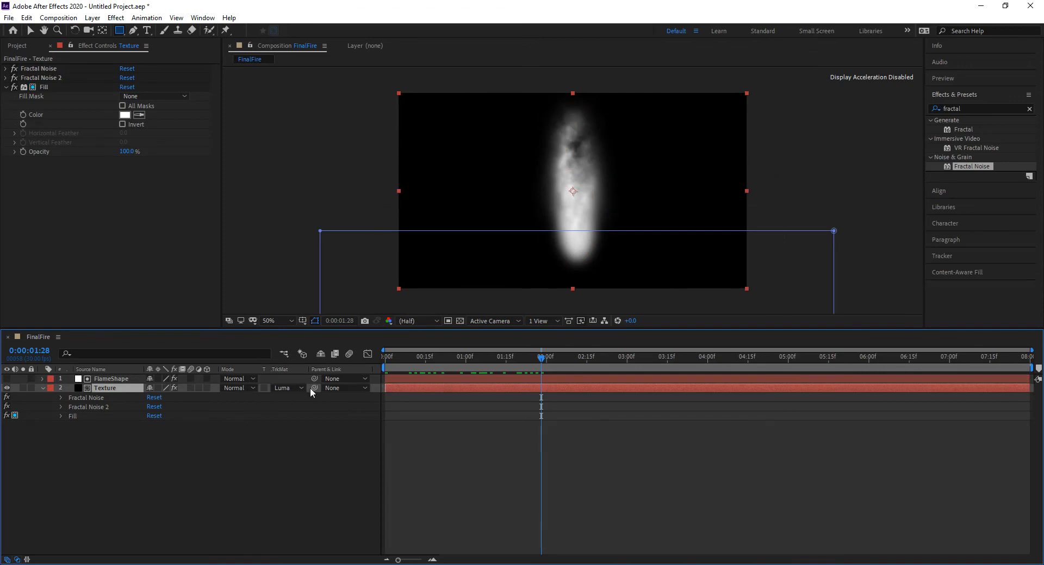
key("space")
left_click_drag(593, 359, 449, 359)
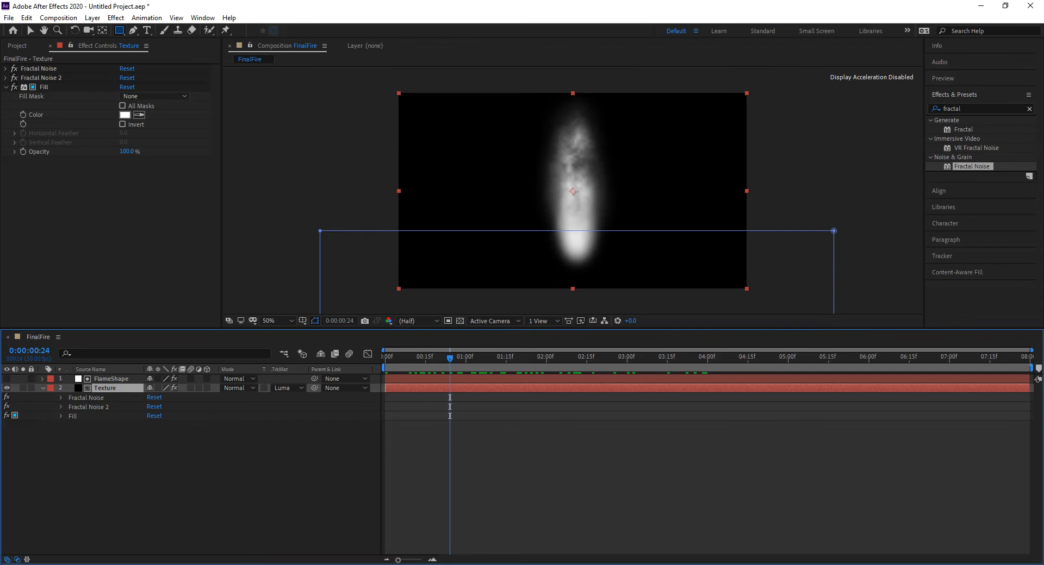
key("alt+Tab")
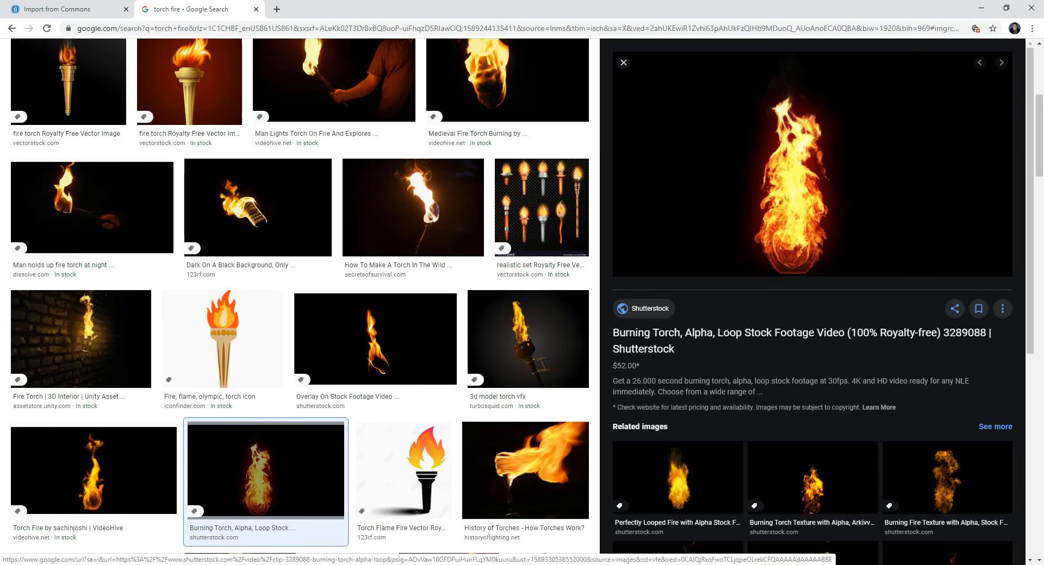
left_click(390, 519)
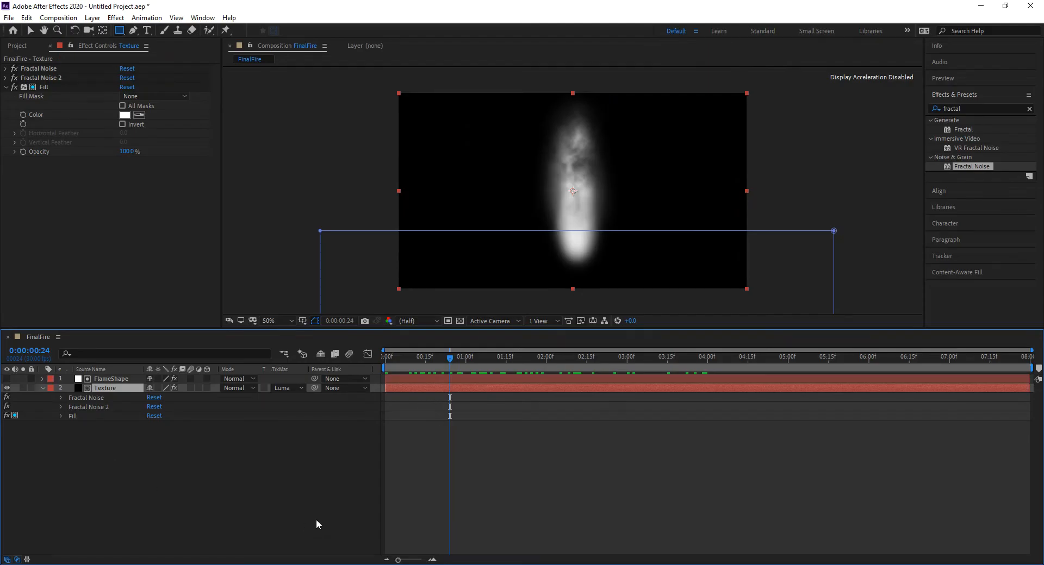
- Create a comp-sized white solid named DisplacementMap above the other layers and apply the Fractal Noise effect to it
left_click(296, 497)
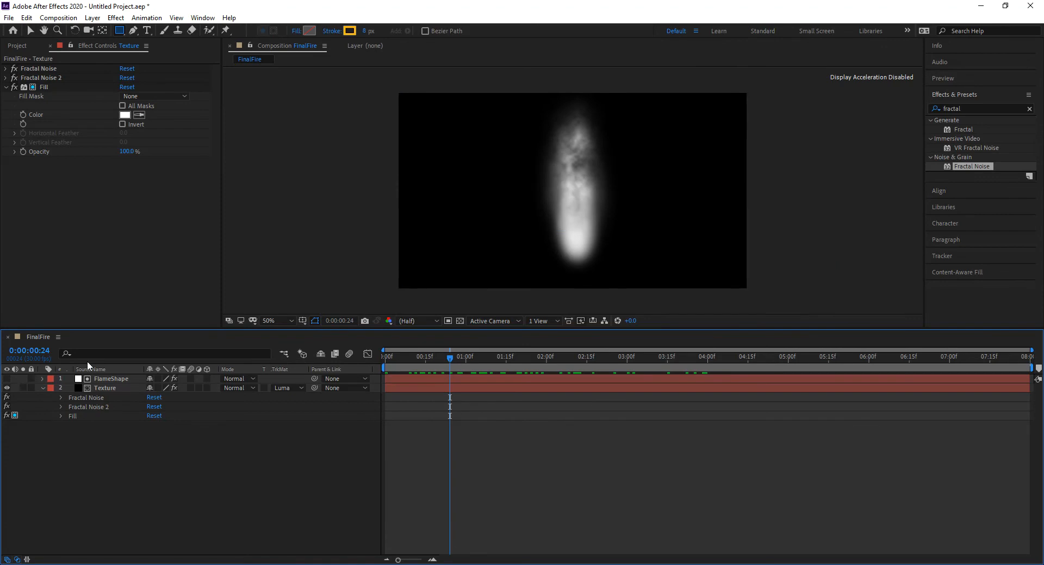
left_click(42, 388)
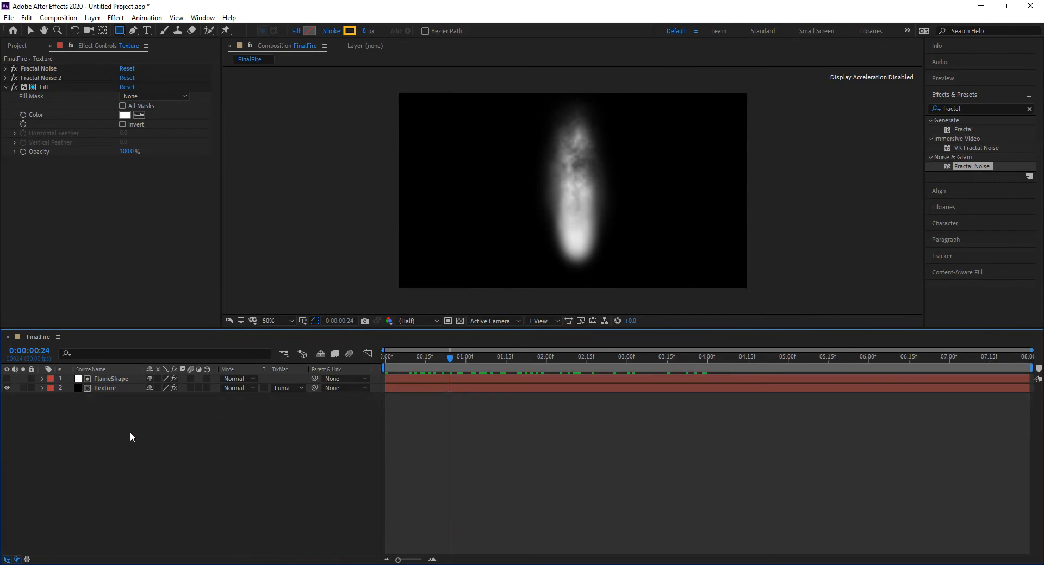
key("ctrl+y")
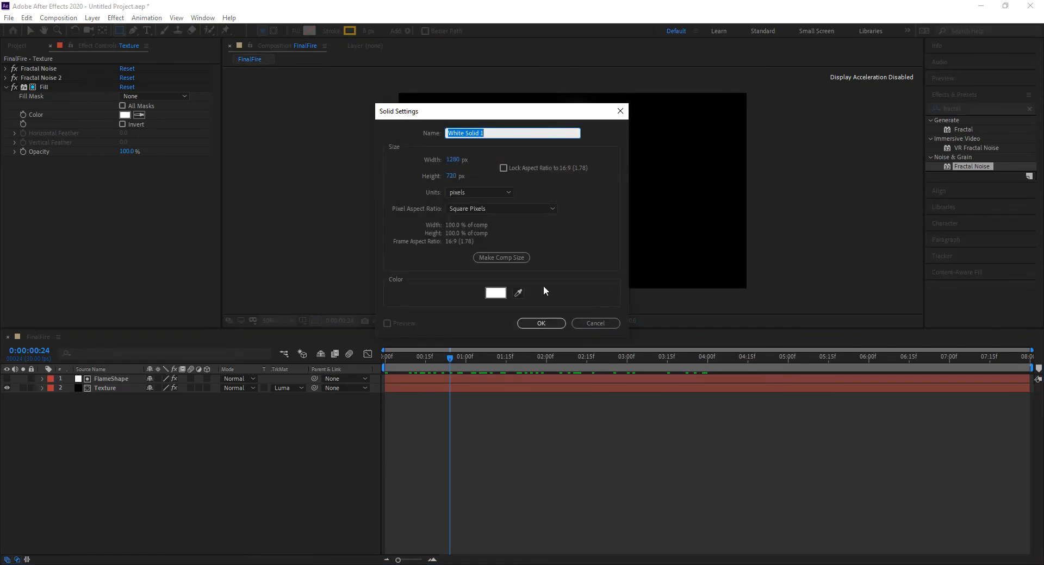
type("DisplacementMap")
left_click(551, 323)
left_click_drag(953, 164, 651, 169)
key("v")
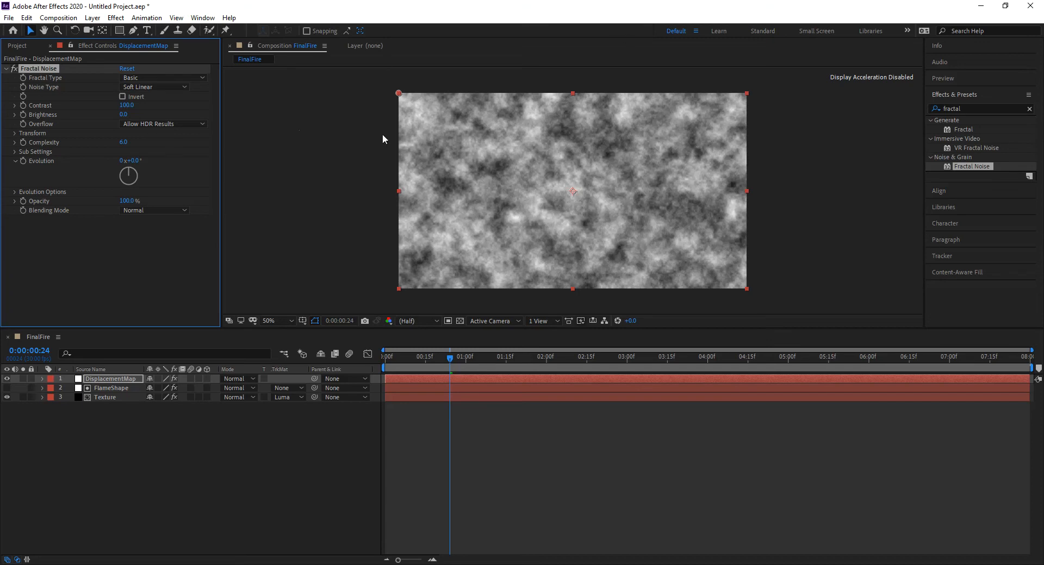
- Set the DisplacementMap layer's Fractal Noise to the Dynamic fractal type with a Scale of 175
left_click(151, 77)
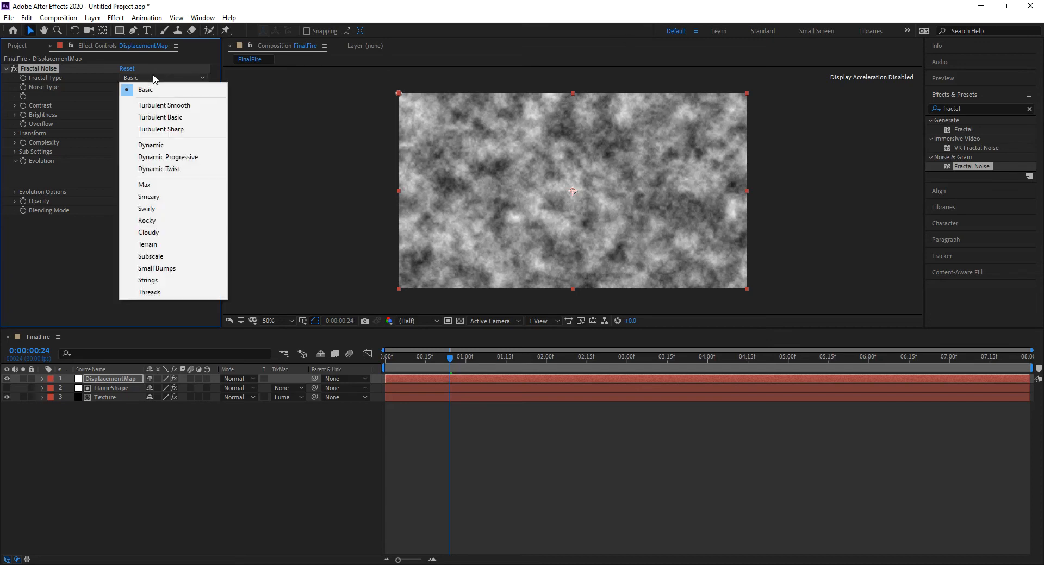
left_click(163, 147)
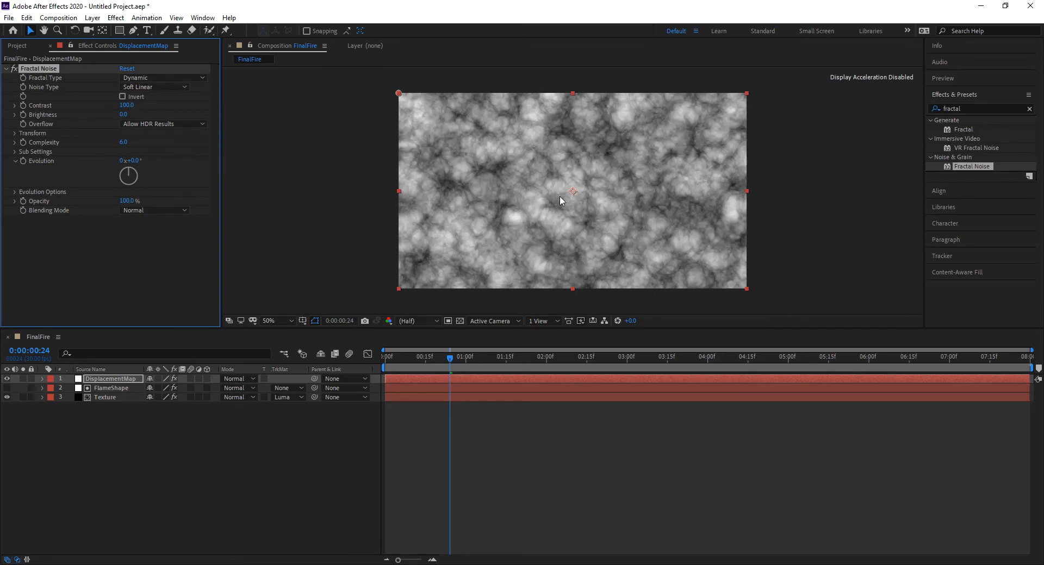
left_click_drag(140, 162, 178, 161)
key("ctrl+z")
left_click(14, 133)
left_click(129, 161)
type("175")
key("Return")
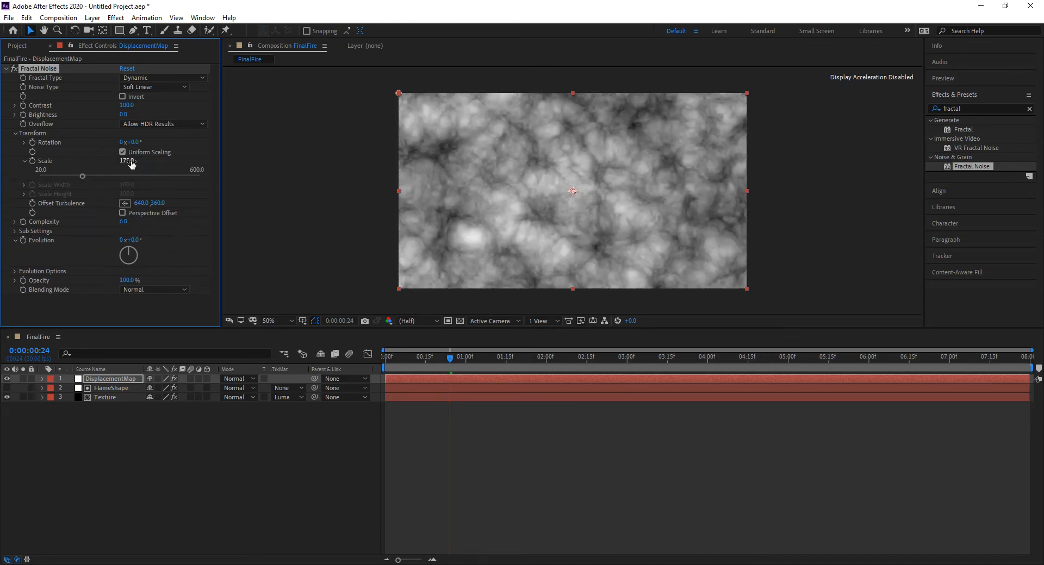
- Add the expression [0,time*-600]; to the Fractal Noise Offset Turbulence and scrub the timeline back to the start of the composition
left_click_drag(481, 364, 493, 364)
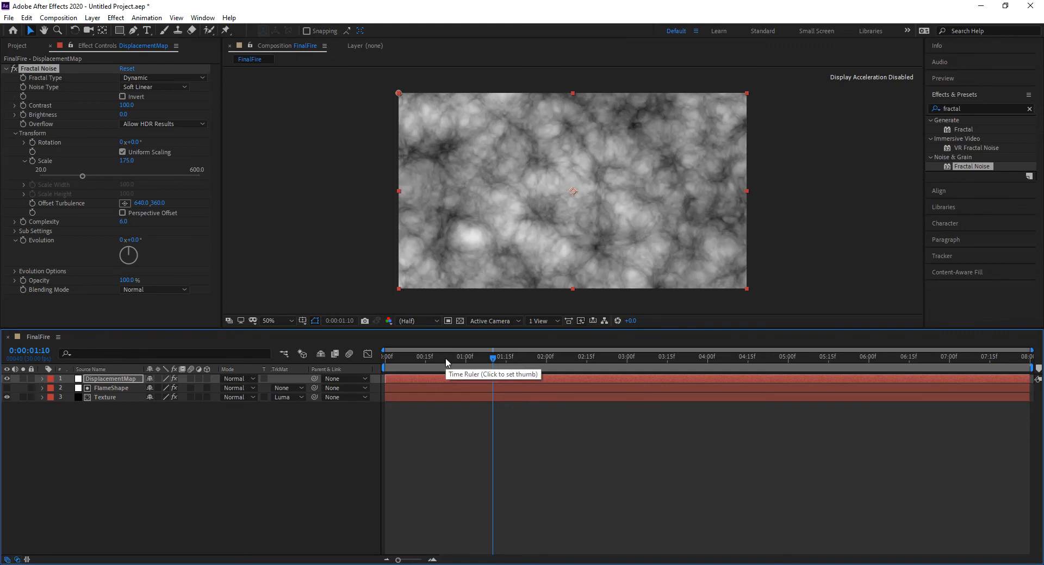
left_click_drag(445, 358, 420, 360)
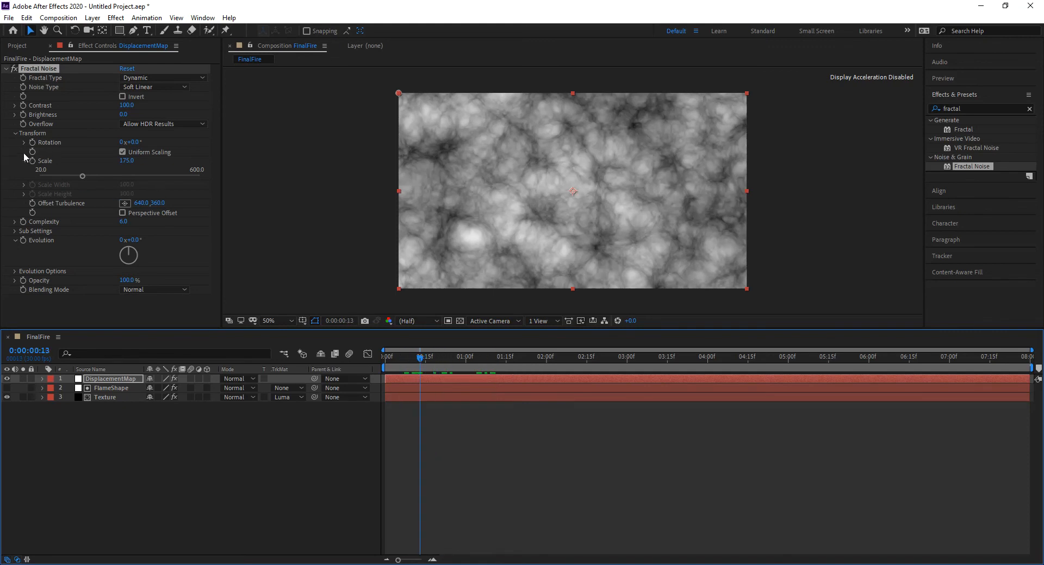
left_click(16, 135)
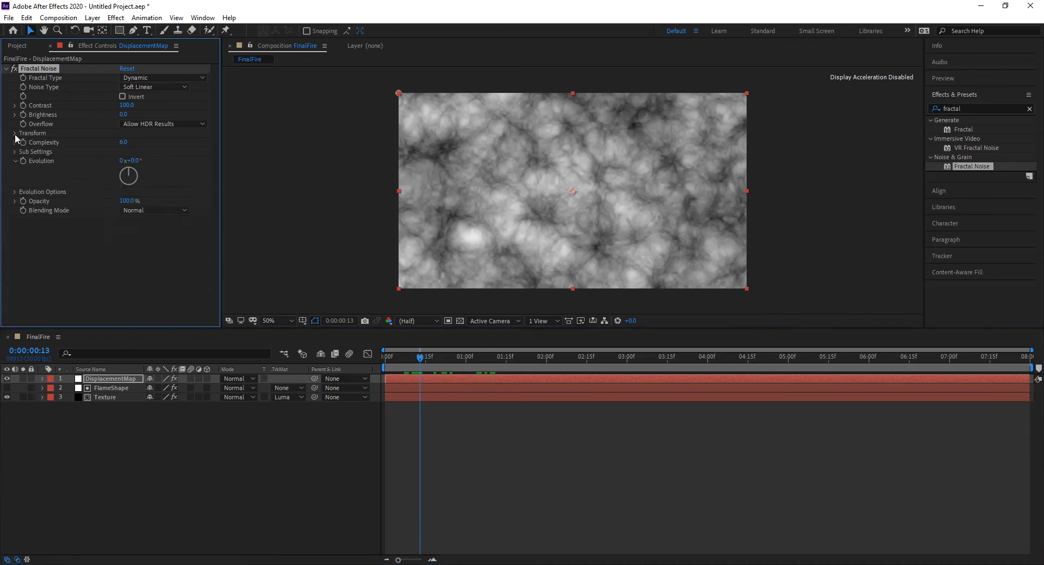
left_click(16, 135)
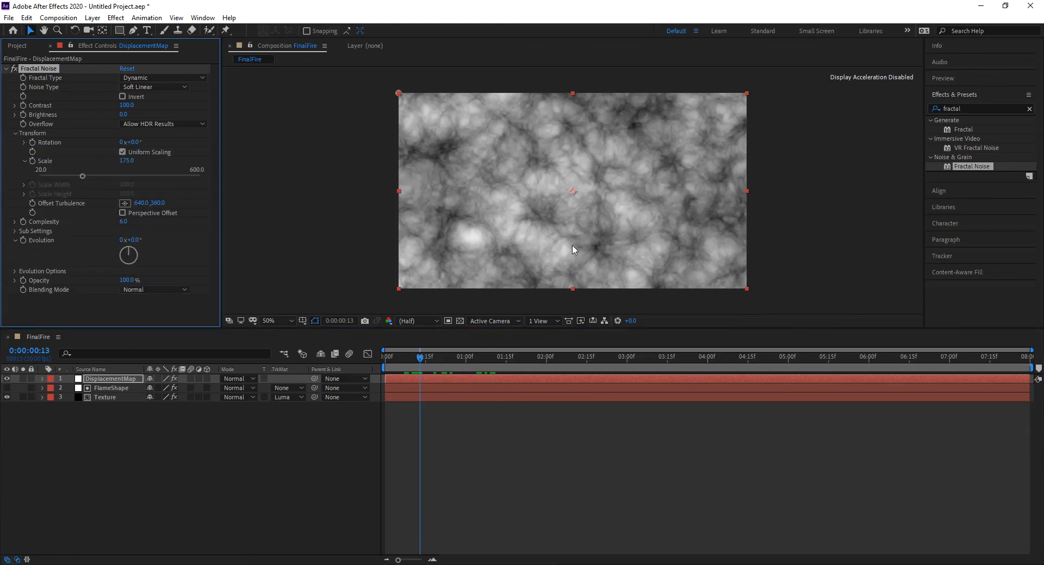
left_click(33, 203, "alt")
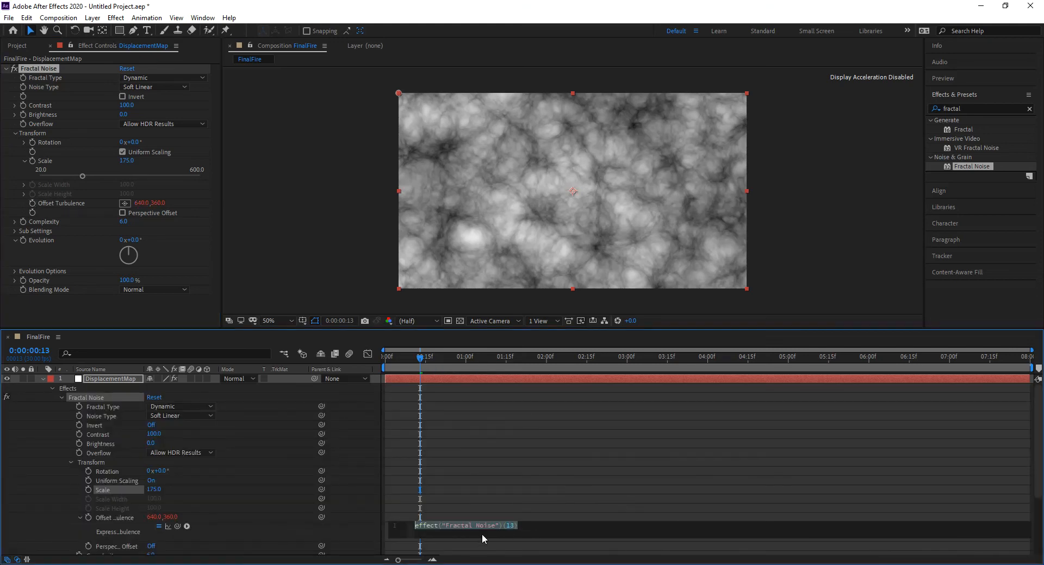
key("BackSpace")
type("[0,time*-600];")
left_click_drag(420, 362, 311, 413)
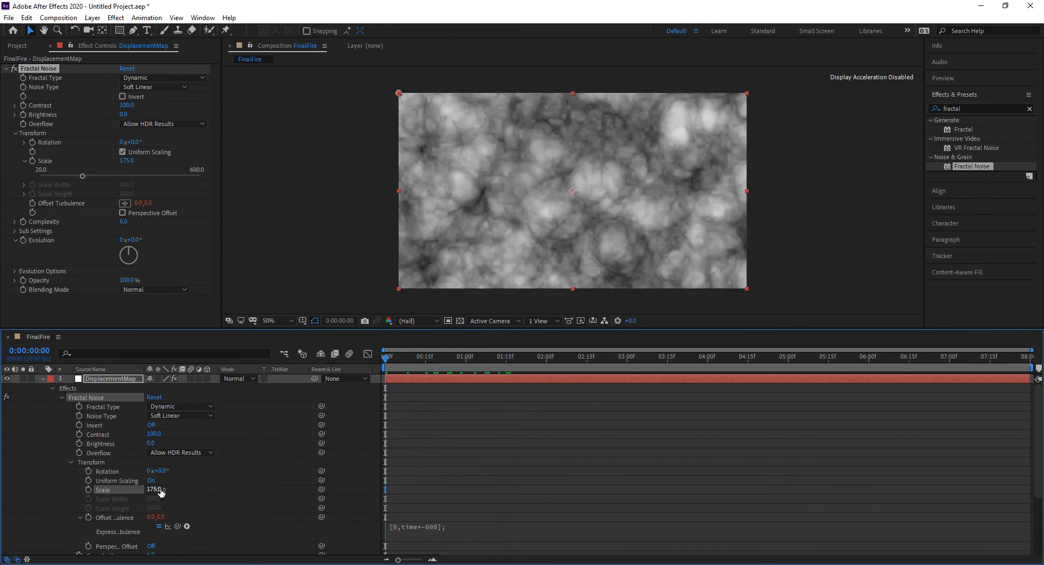
- Add the expression time*250; to the Fractal Noise Evolution and preview the noise motion from the start of the composition
scroll(172, 519, "down", 3)
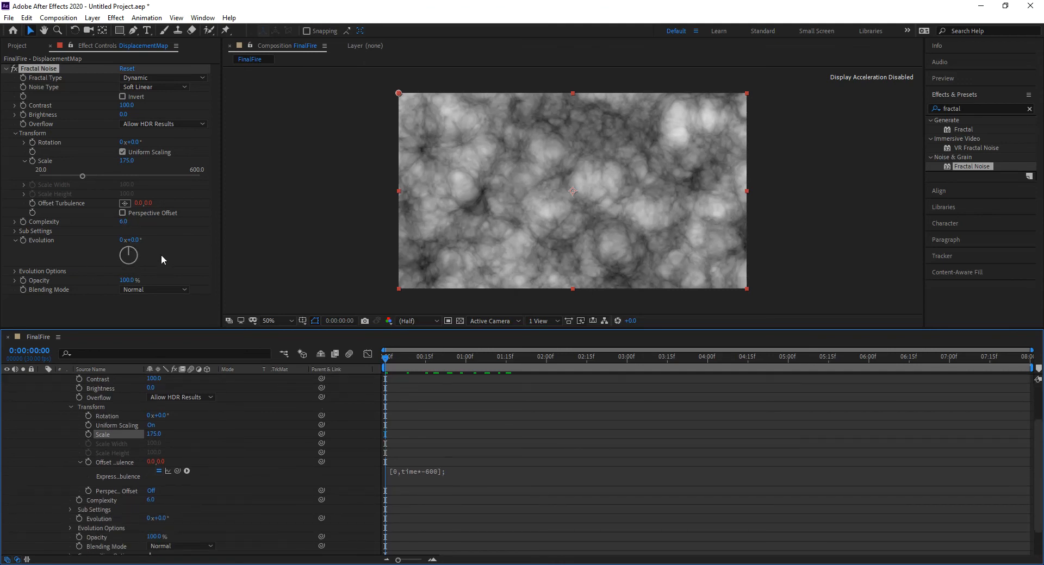
left_click(24, 243, "alt")
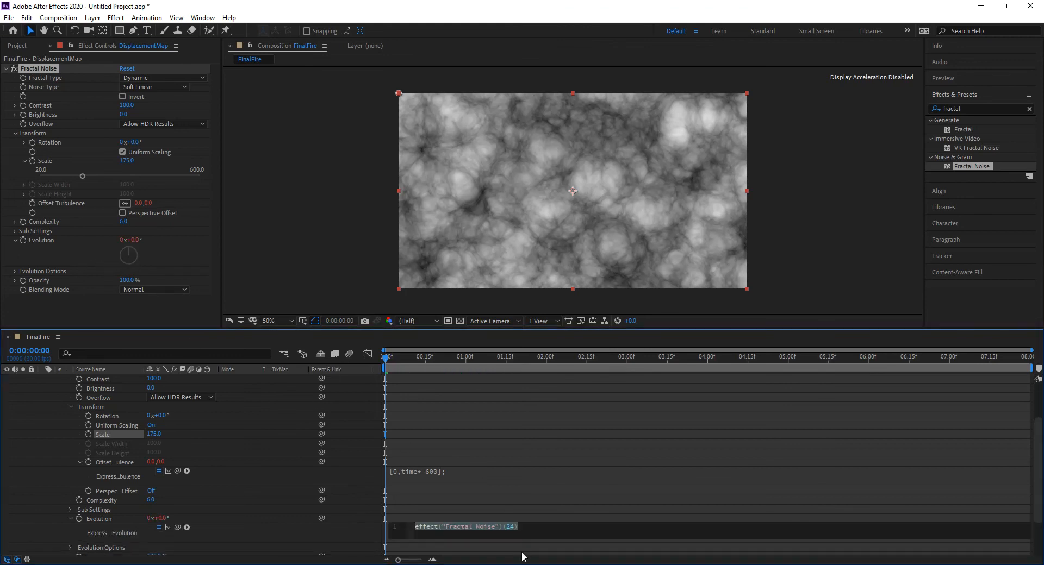
type("time*")
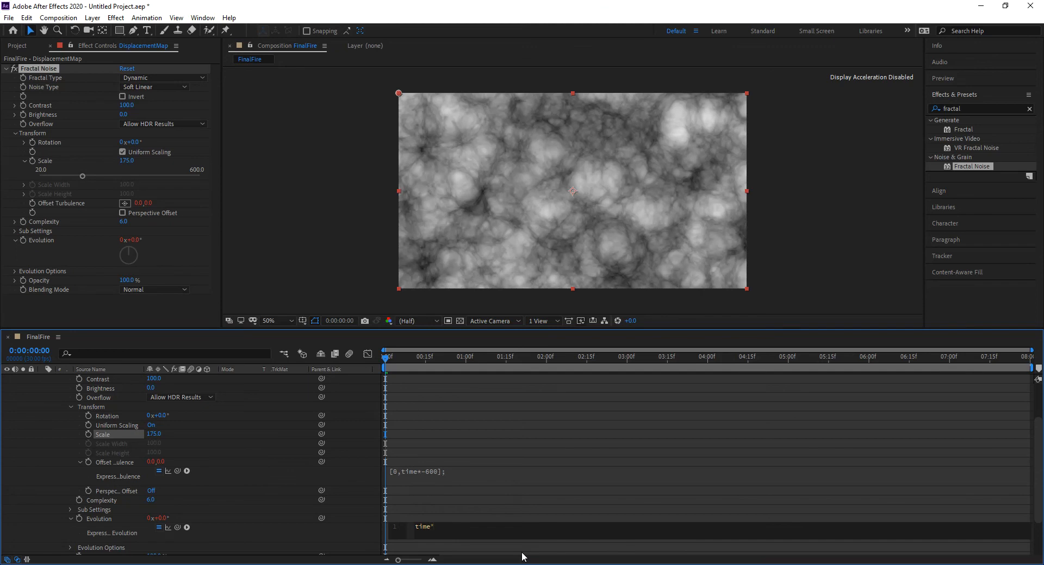
type("250;")
left_click(417, 358)
key("space")
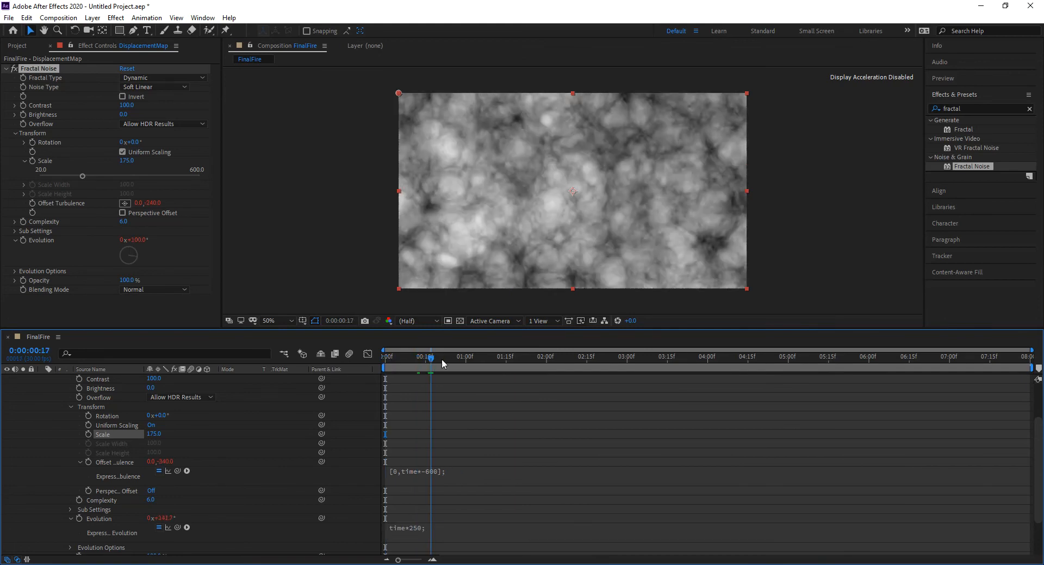
left_click(383, 357)
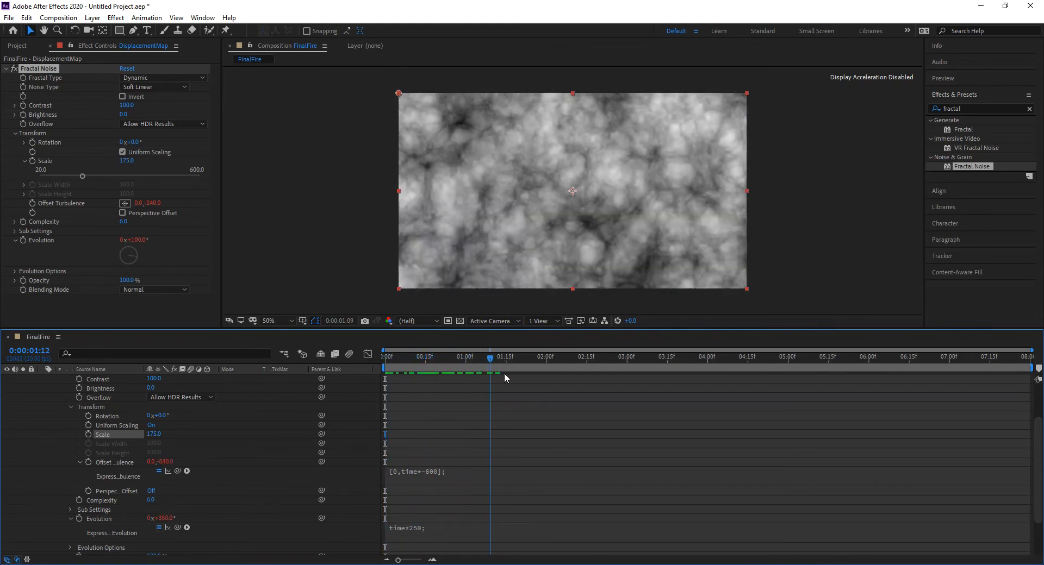
left_click(383, 358)
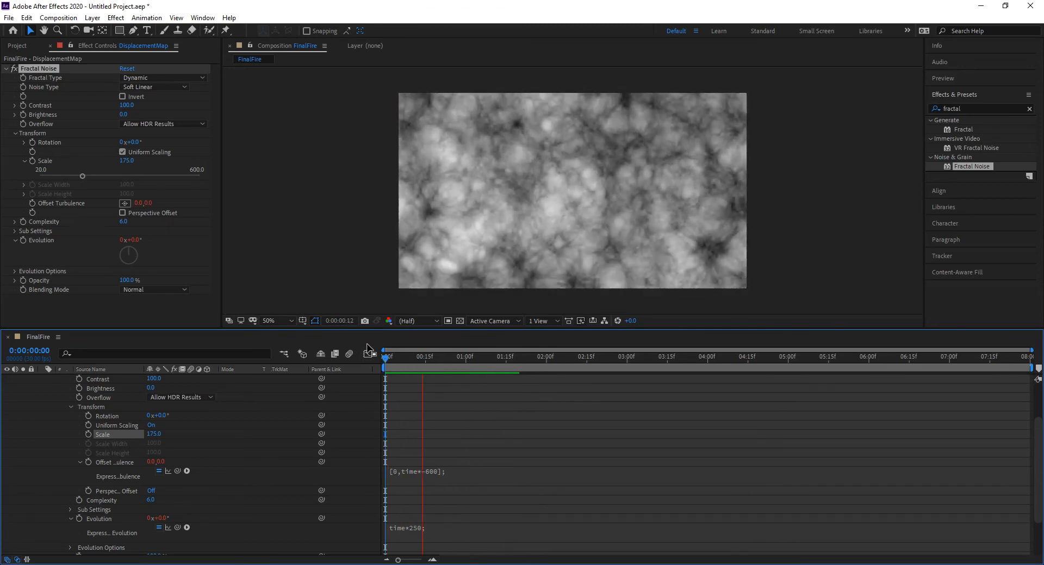
key("space")
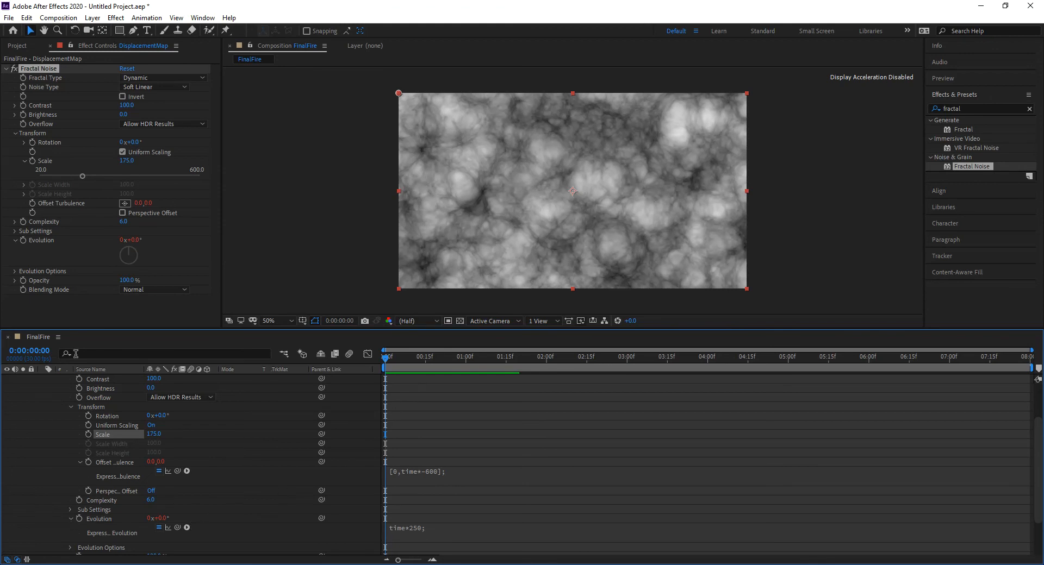
- Set the Fractal Noise Random Seed to 3000, collapse the effect and the DisplacementMap layer's properties, and deselect the layer
left_click(15, 273)
left_click(15, 271)
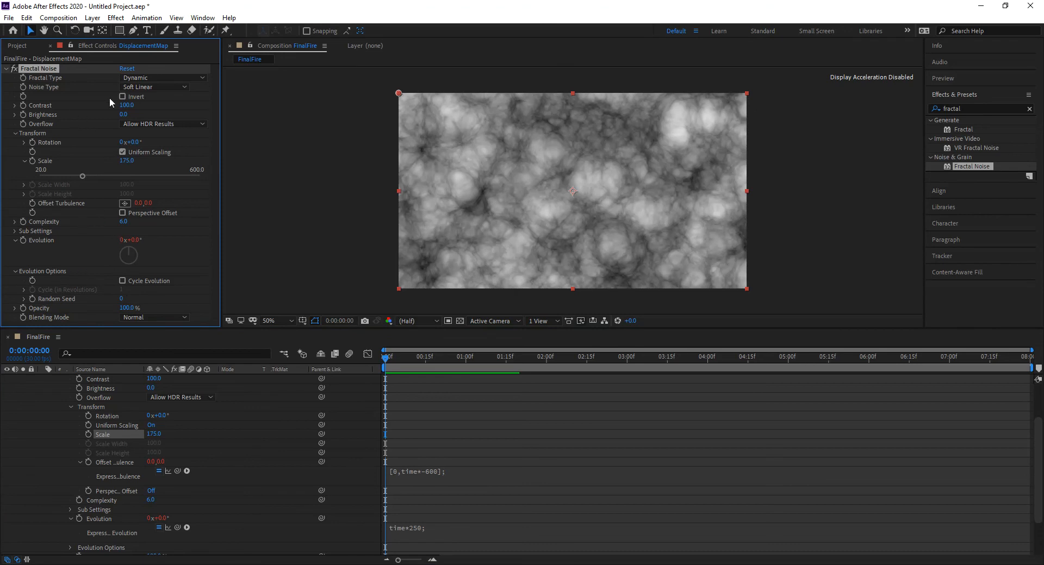
left_click(122, 298)
type("3000")
key("Return")
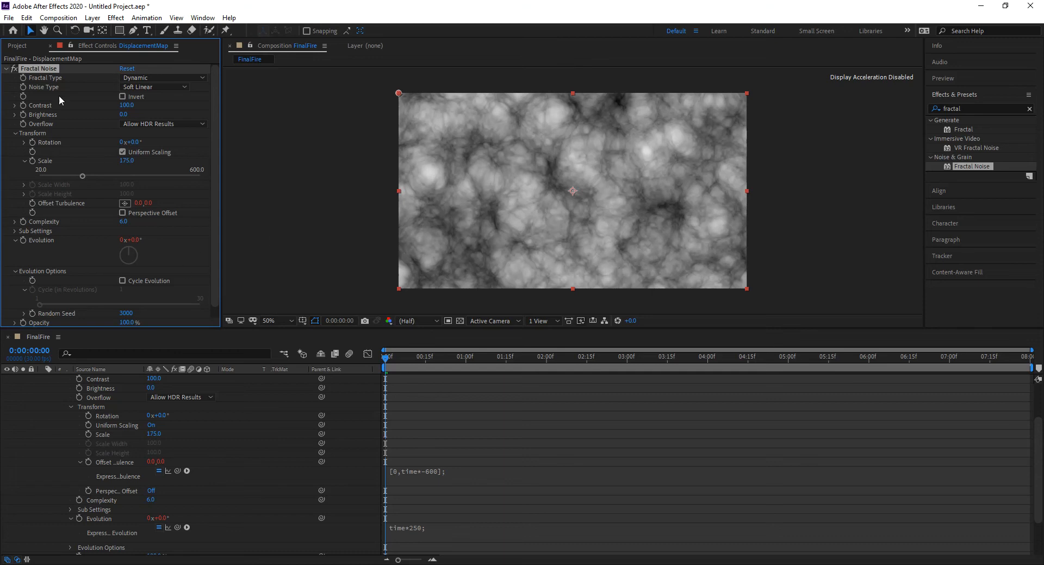
left_click(6, 69)
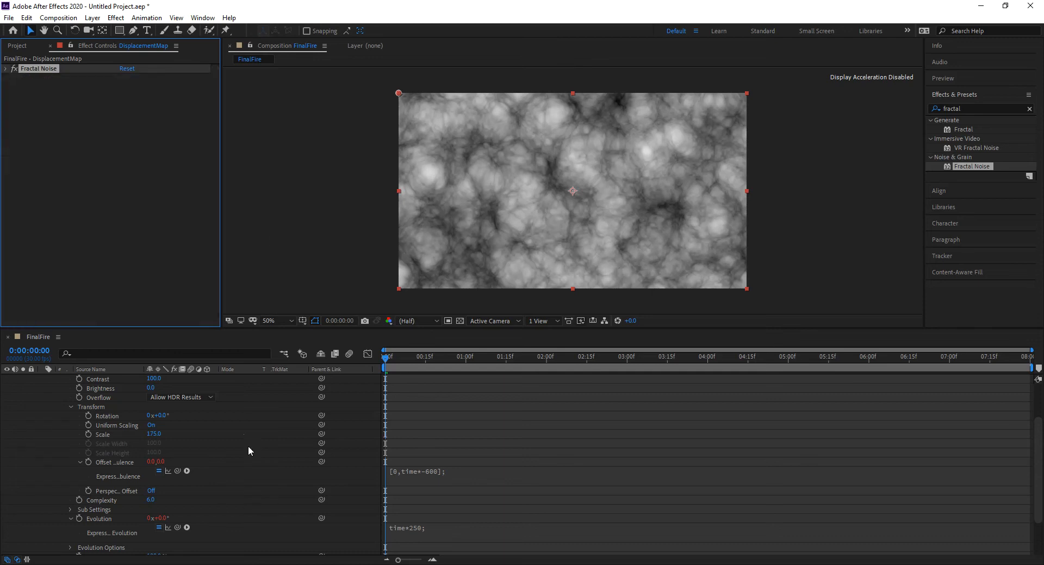
scroll(55, 434, "up", 3)
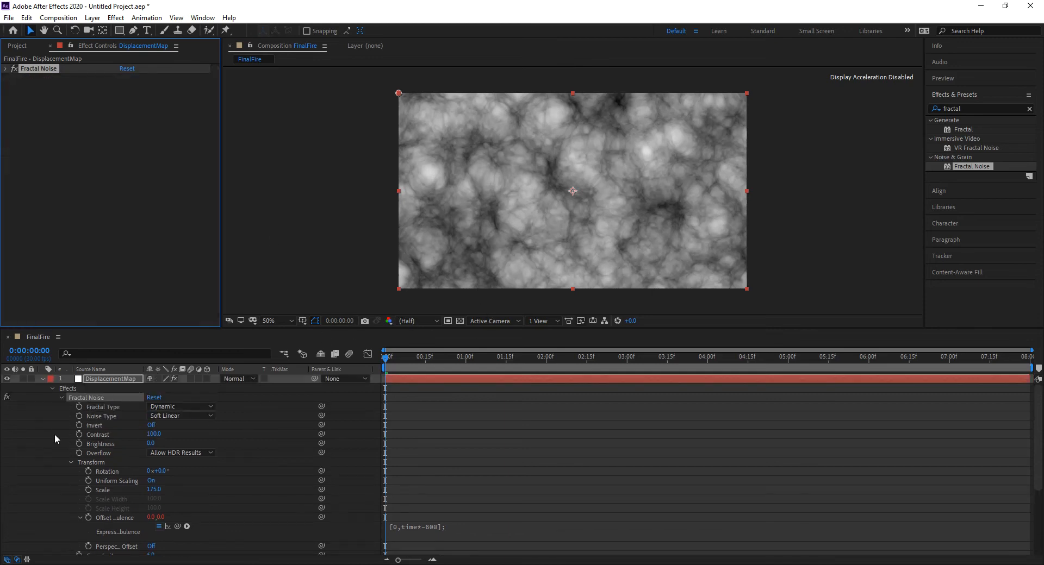
left_click(43, 378)
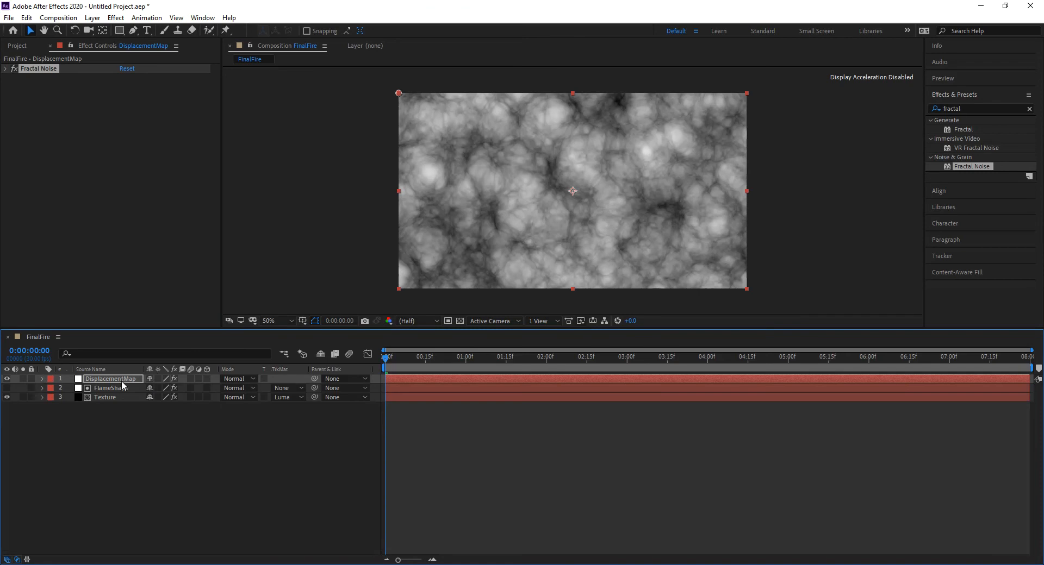
left_click(188, 475)
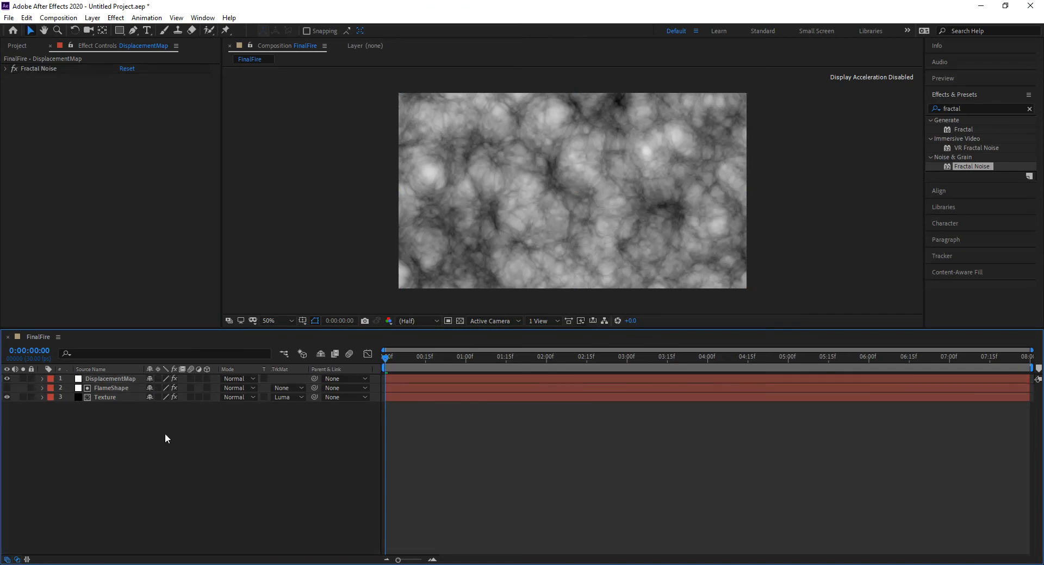
- Create an adjustment layer directly above FlameShape and rename it Map
left_click(121, 387)
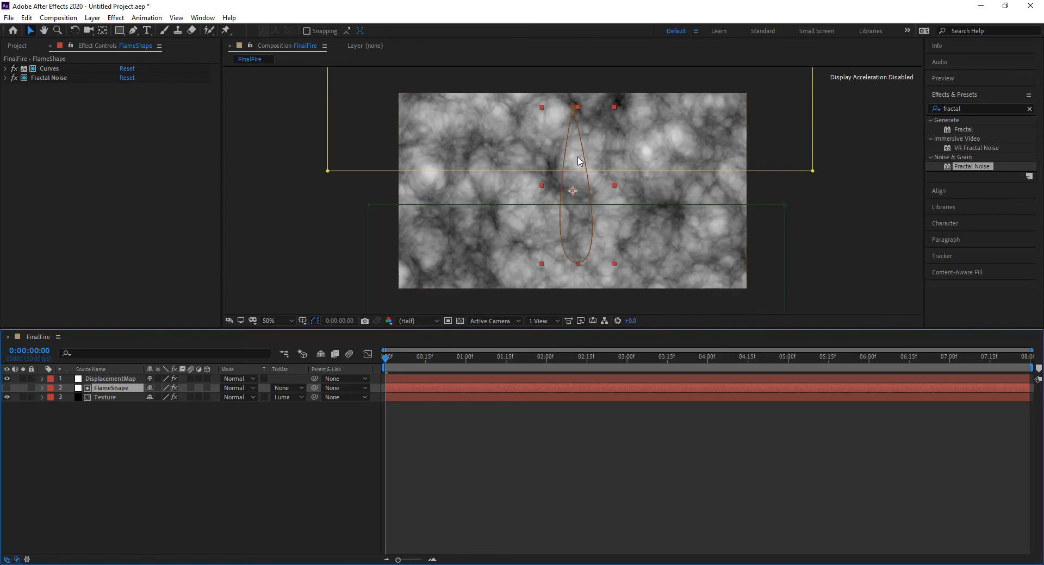
right_click(144, 453)
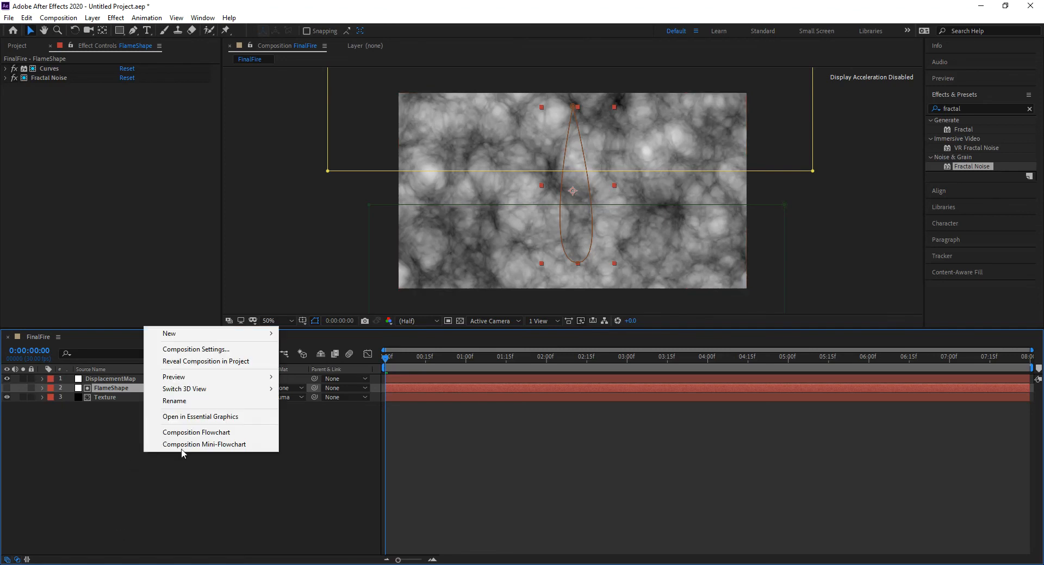
mouse_move(209, 334)
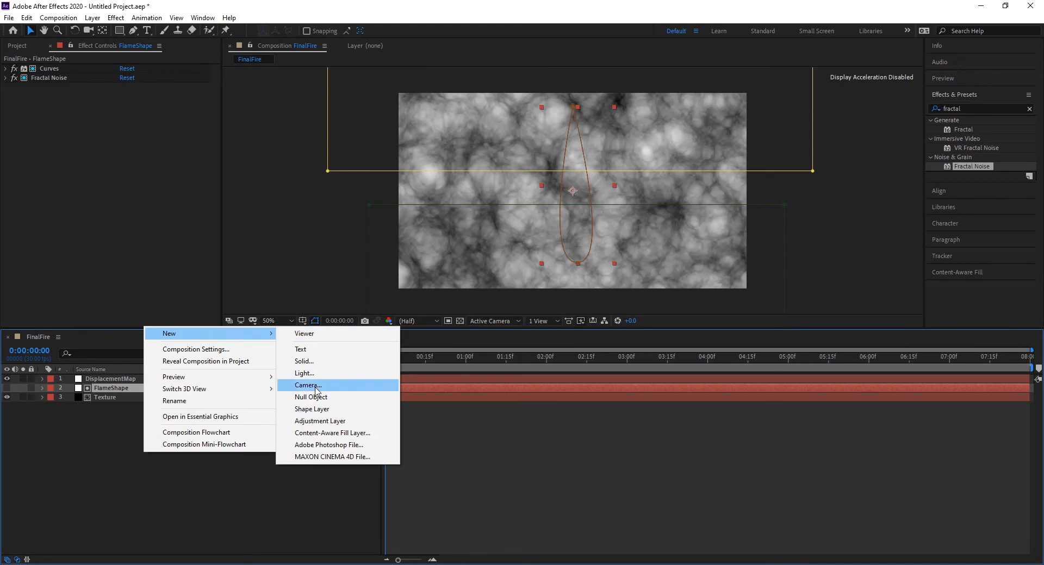
left_click(325, 421)
key("Return")
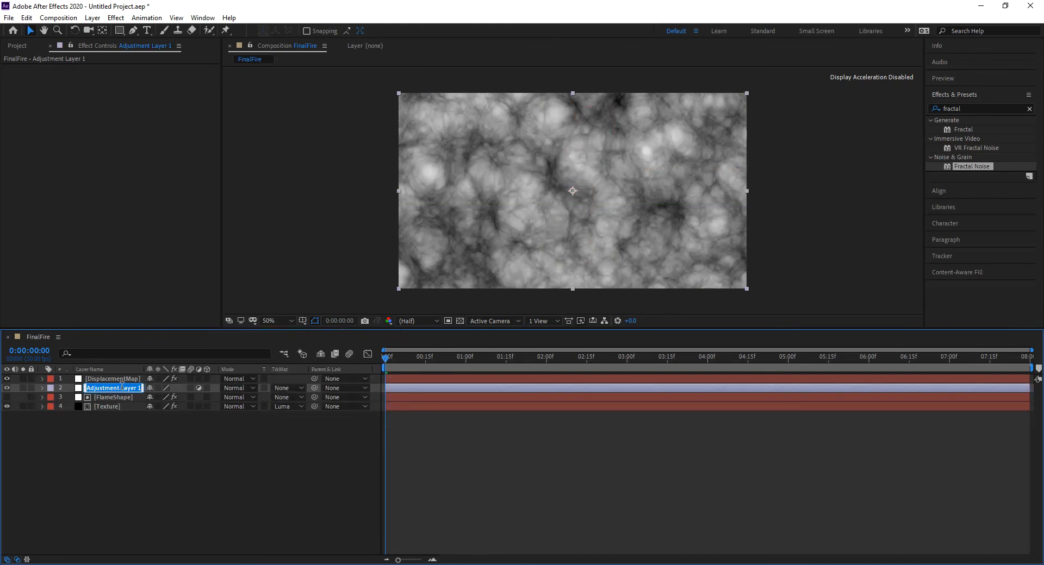
type("Map")
key("Return")
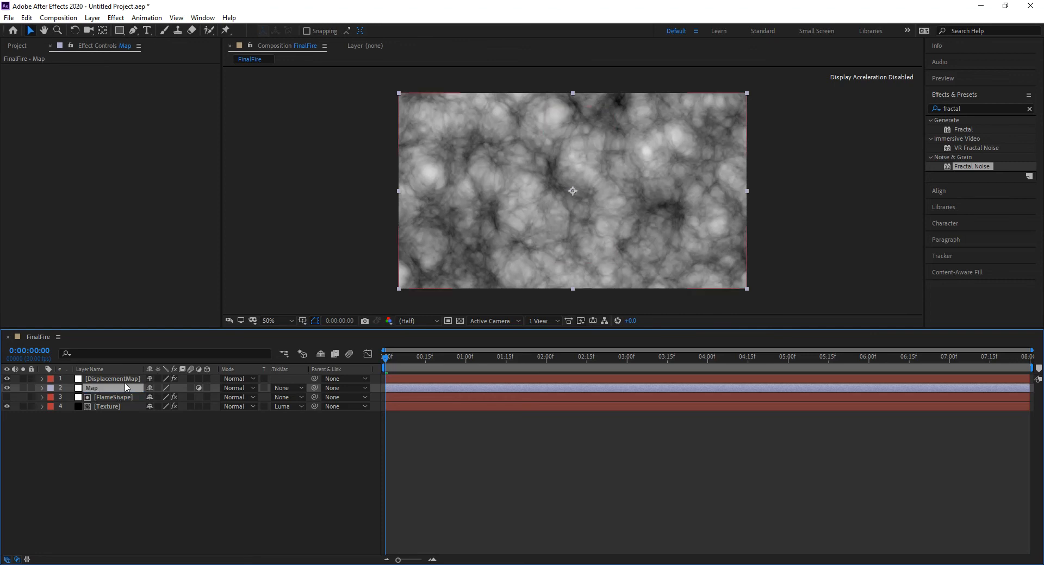
- Start a new effect search for the Map adjustment layer in place of the fractal search
left_click(983, 108)
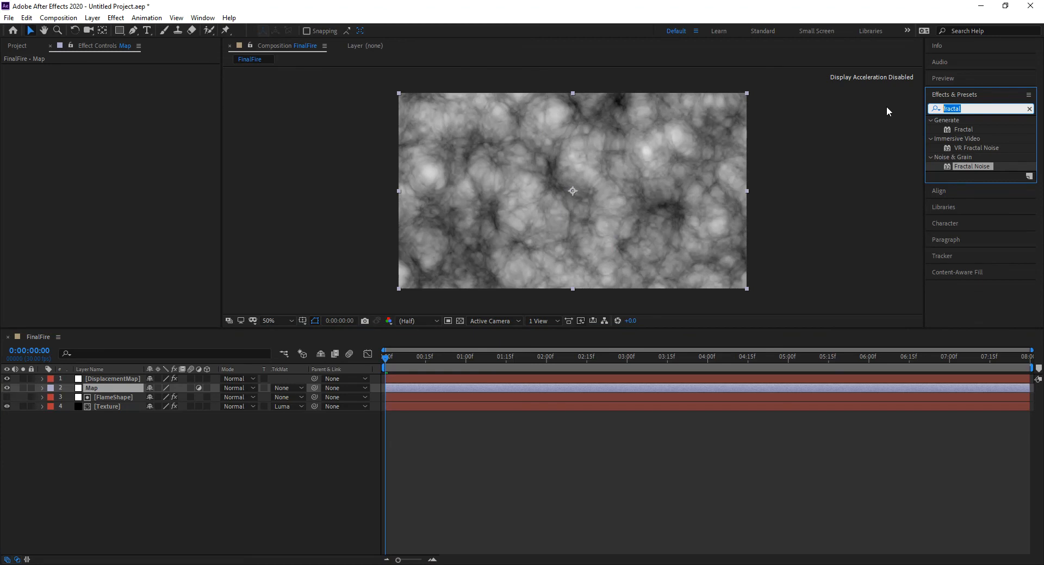
- Apply the Displacement Map effect to the Map layer and hide the DisplacementMap layer
type("displa")
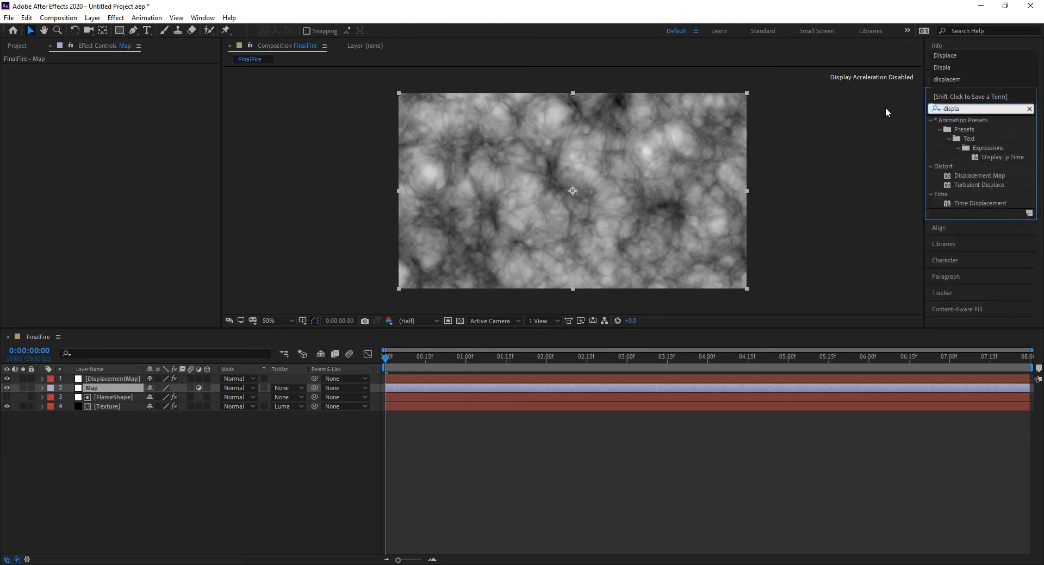
left_click_drag(953, 177, 113, 386)
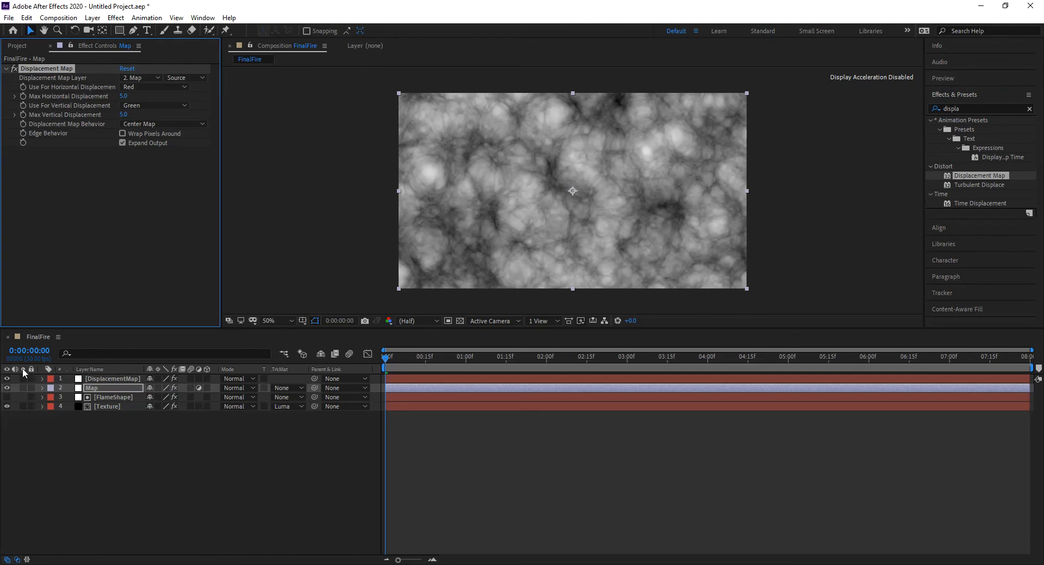
left_click(7, 379)
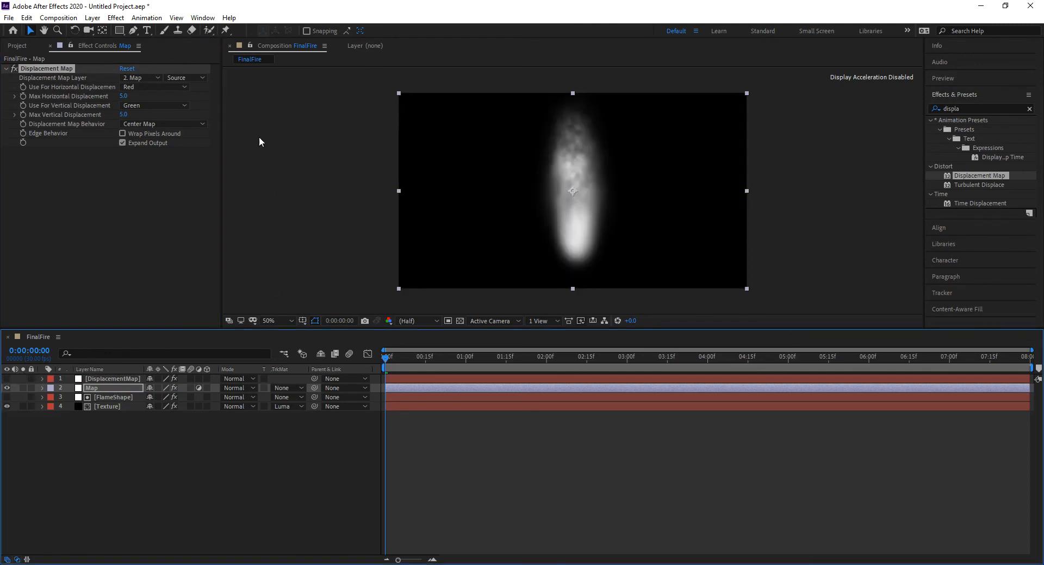
- Use the DisplacementMap layer as the effect's displacement map layer, with Luminance driving both horizontal and vertical displacement
left_click(147, 78)
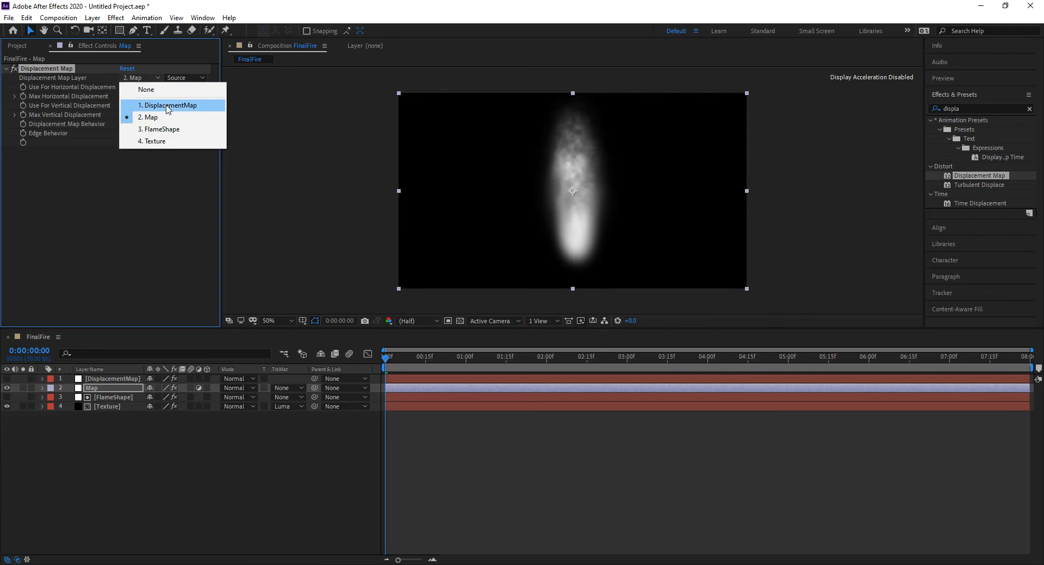
left_click(167, 105)
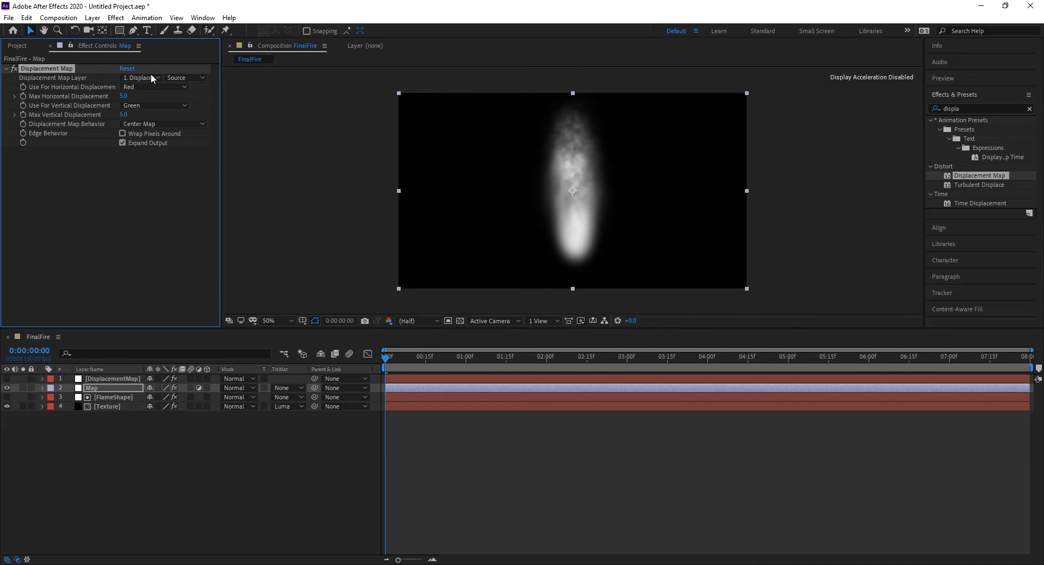
left_click(148, 87)
left_click(154, 148)
left_click(154, 106)
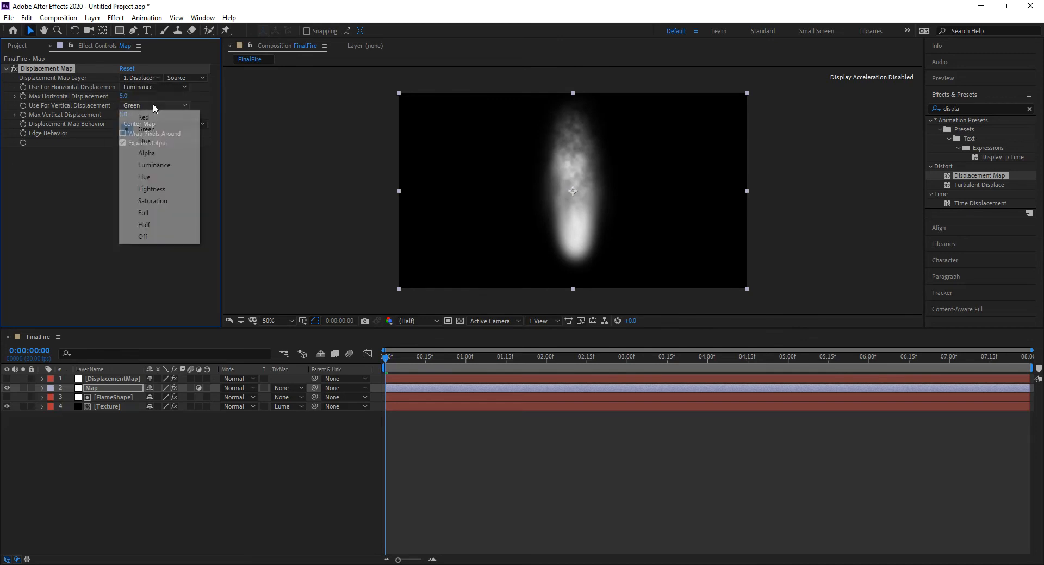
left_click(154, 166)
left_click_drag(124, 96, 207, 99)
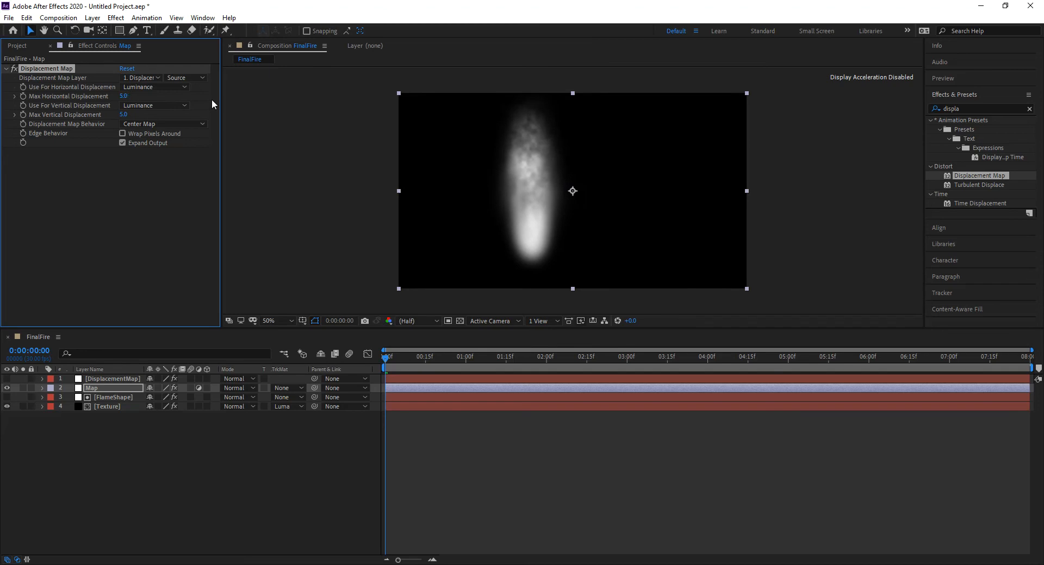
key("ctrl+z")
- Show the DisplacementMap layer and compare it with its Fractal Noise effect off and on
left_click(107, 376)
left_click(7, 379)
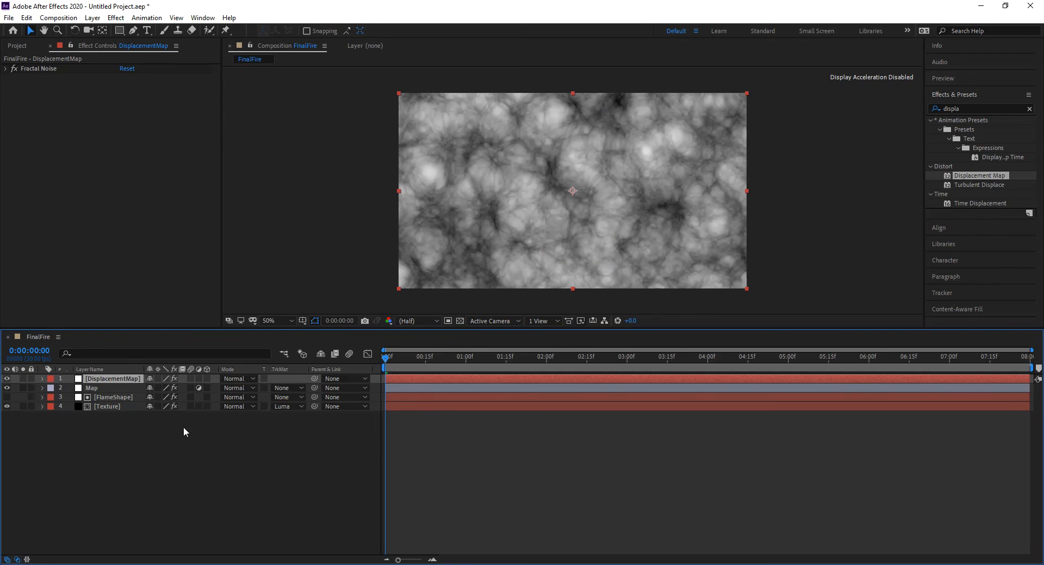
left_click(14, 69)
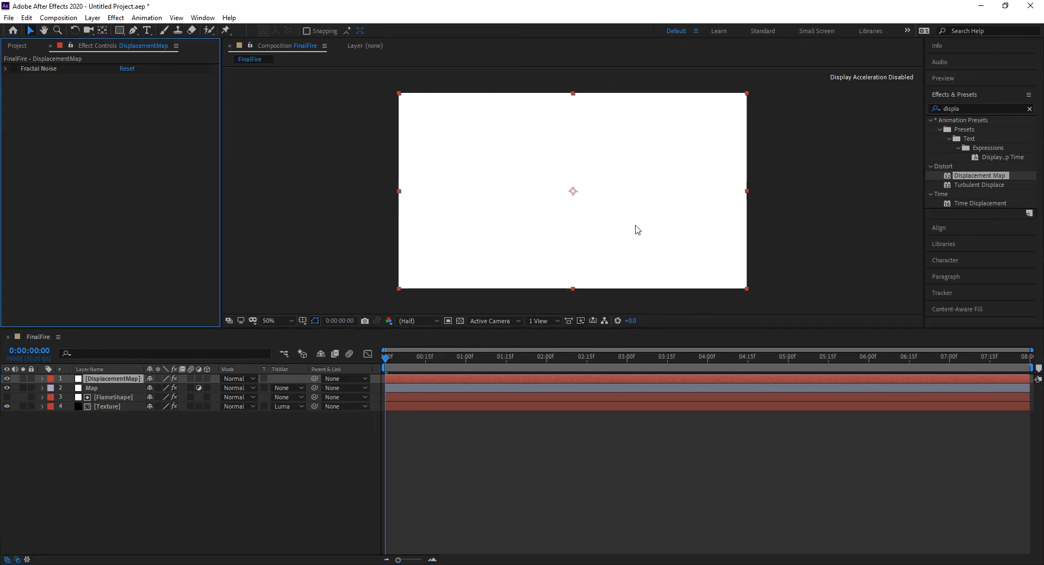
left_click(14, 69)
- Pre-compose the DisplacementMap layer as DisplacementMapComp, moving all attributes into the new composition
left_click(105, 380)
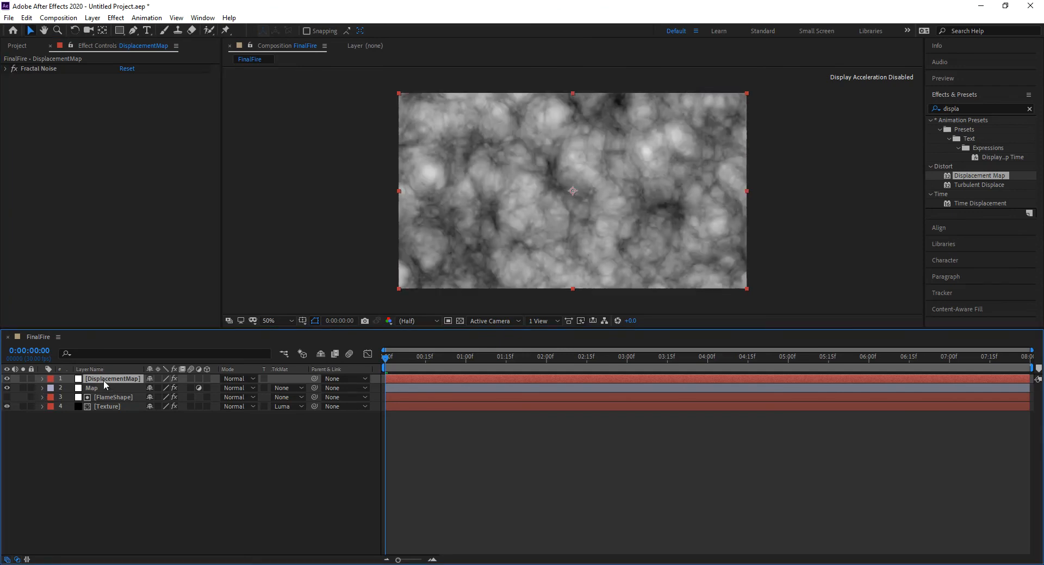
key("ctrl+shift+c")
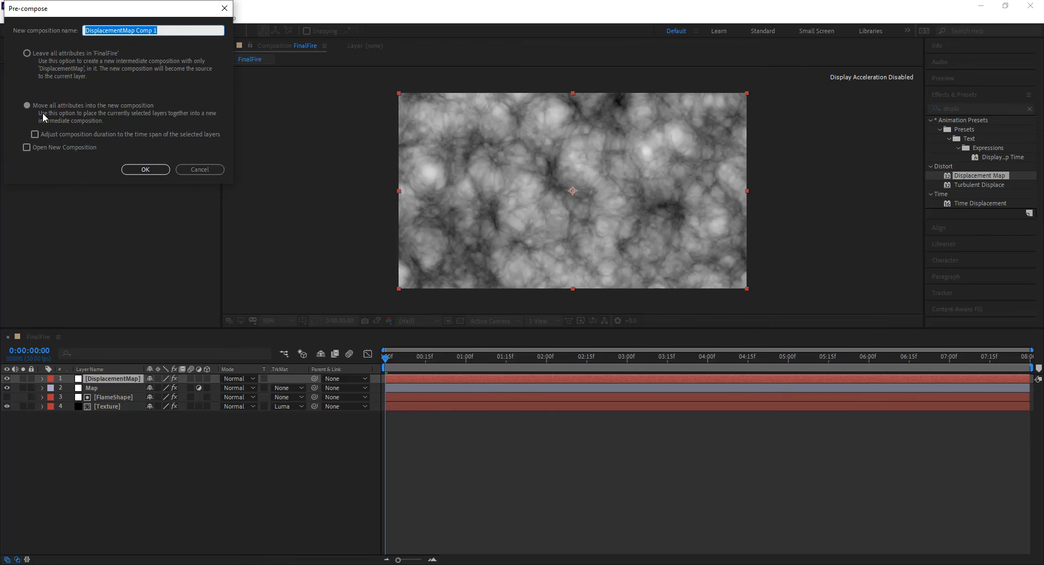
left_click(27, 105)
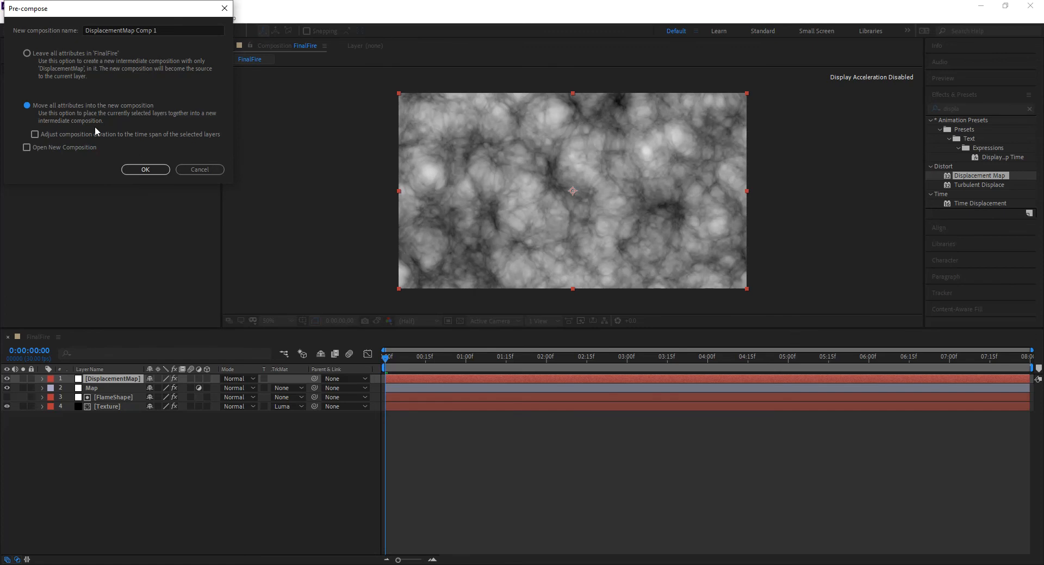
left_click(137, 31)
key("BackSpace")
key("BackSpace")
type("C")
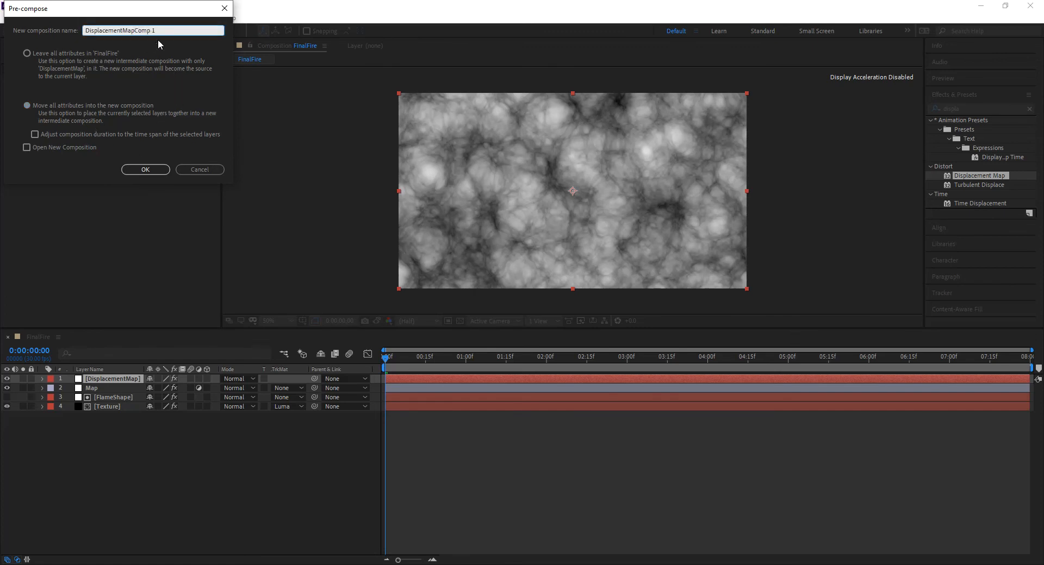
key("End")
key("BackSpace")
key("BackSpace")
left_click(152, 171)
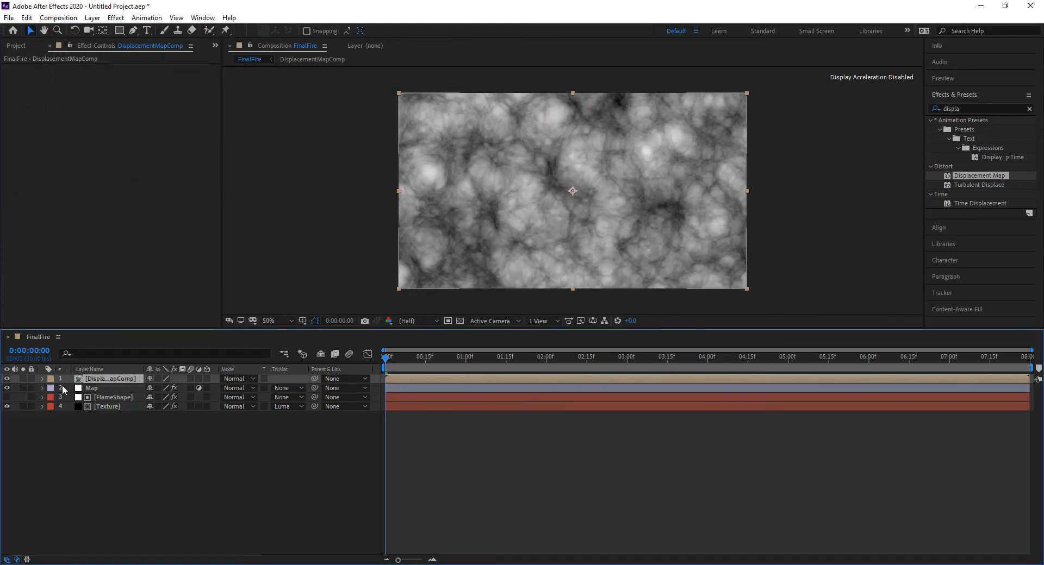
- Hide the DisplacementMapComp layer in the FinalFire composition, leaving the Map layer visible
left_click(6, 388)
left_click(7, 379)
left_click(7, 389)
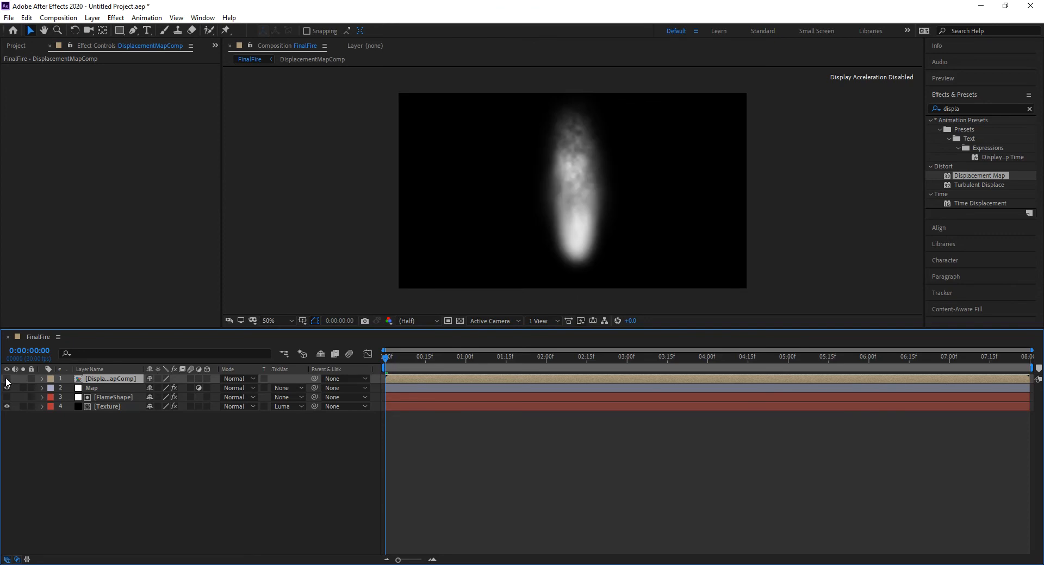
- Set the Map layer's maximum vertical displacement to 0 and its maximum horizontal displacement to 160
left_click(106, 389)
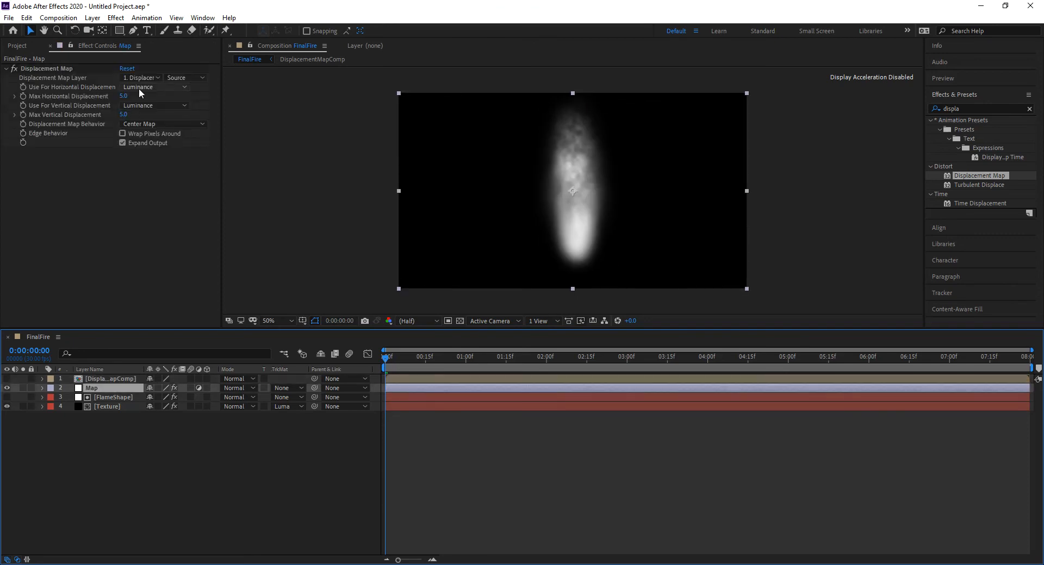
left_click(123, 114)
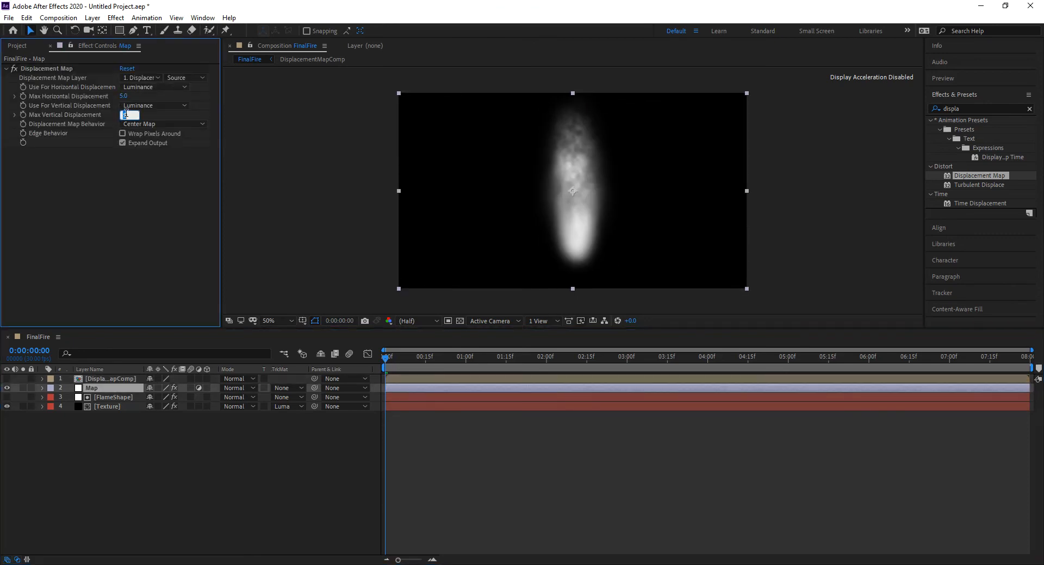
type("0")
key("Return")
left_click(123, 96)
type("160")
key("Return")
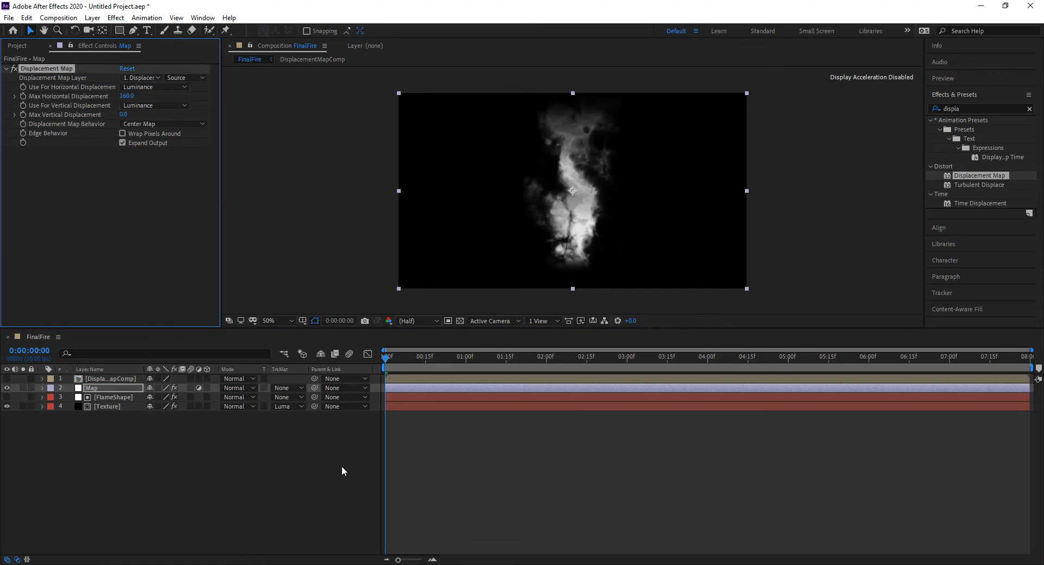
- Scrub through the start of the flame animation and compare the flame with the Map layer hidden and shown
left_click(389, 357)
left_click_drag(390, 358, 499, 366)
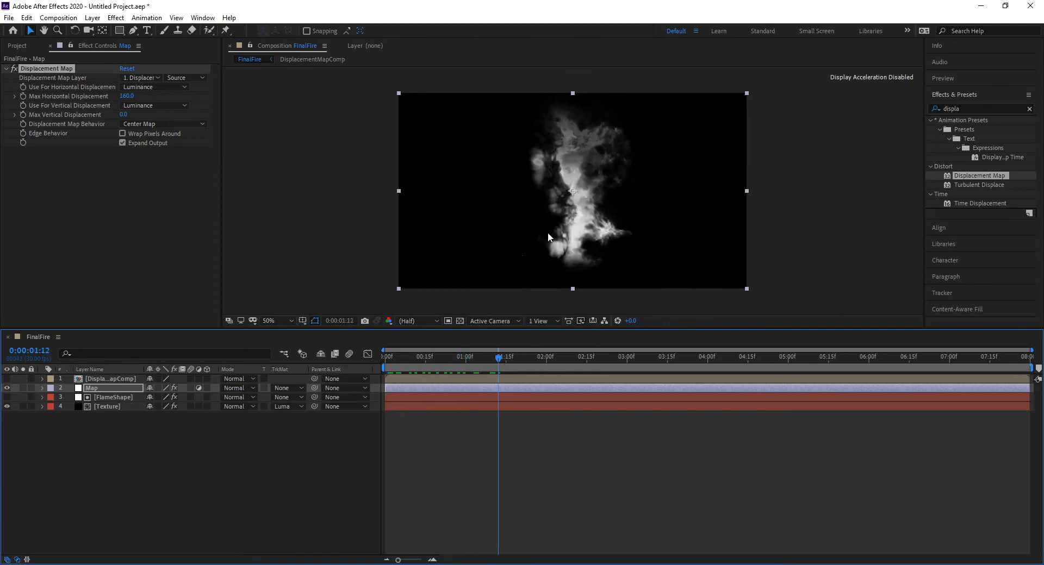
left_click_drag(395, 360, 419, 361)
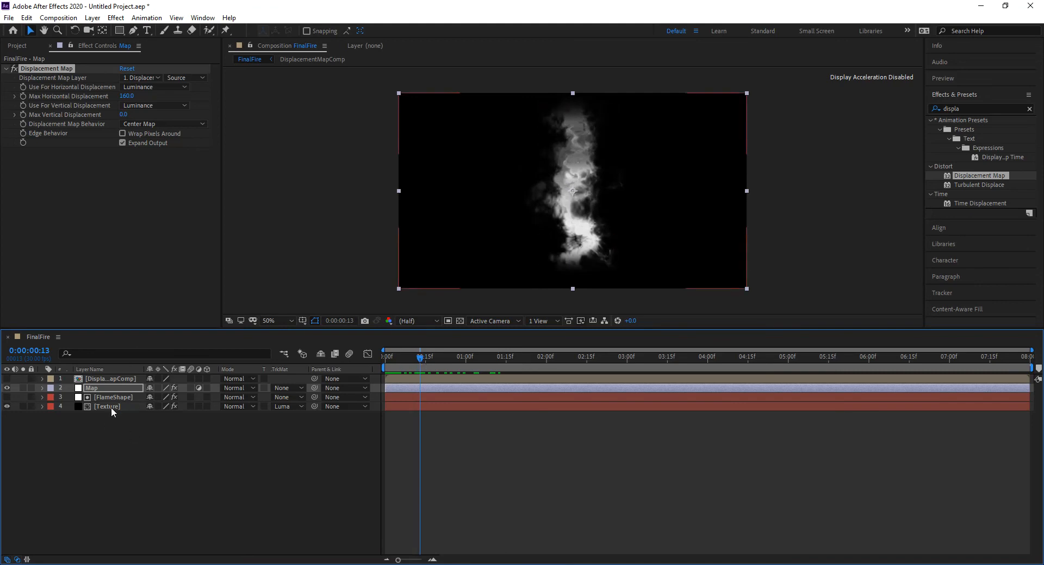
left_click(7, 389)
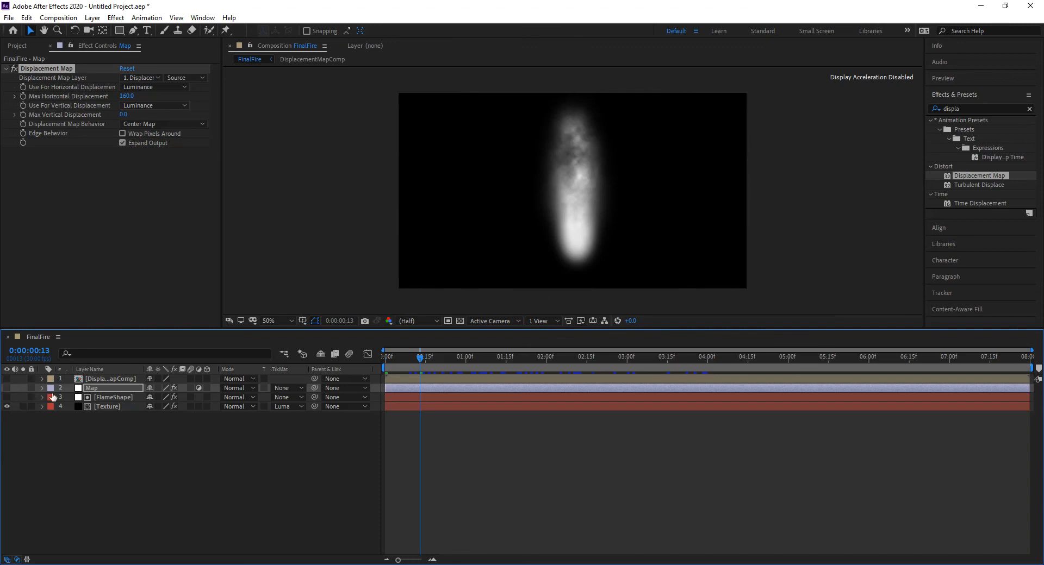
left_click(7, 388)
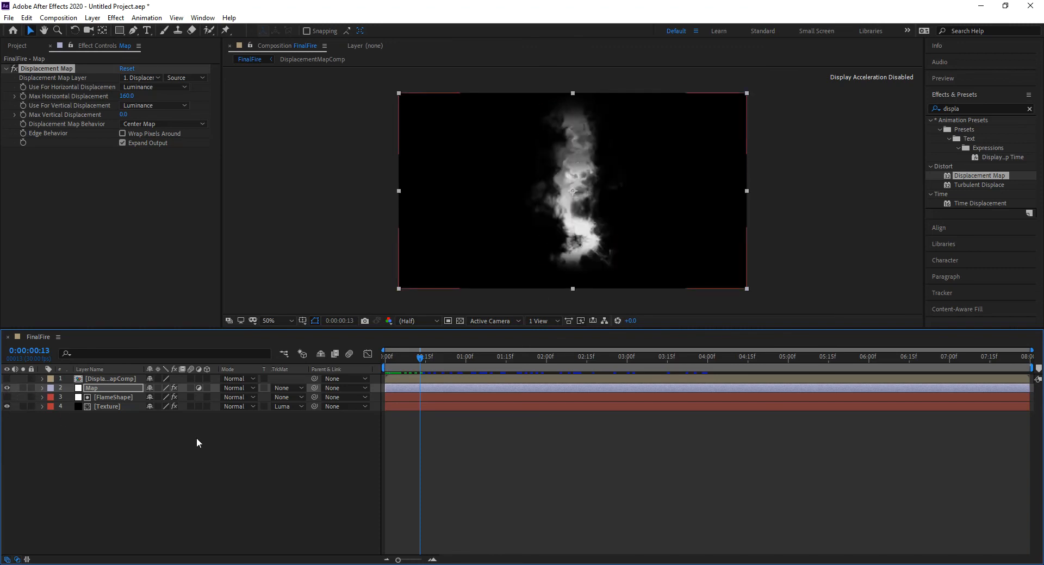
- Open DisplacementMapComp, compare its noise with the flame in FinalFire, and move the current time to the first frame
double_click(83, 379)
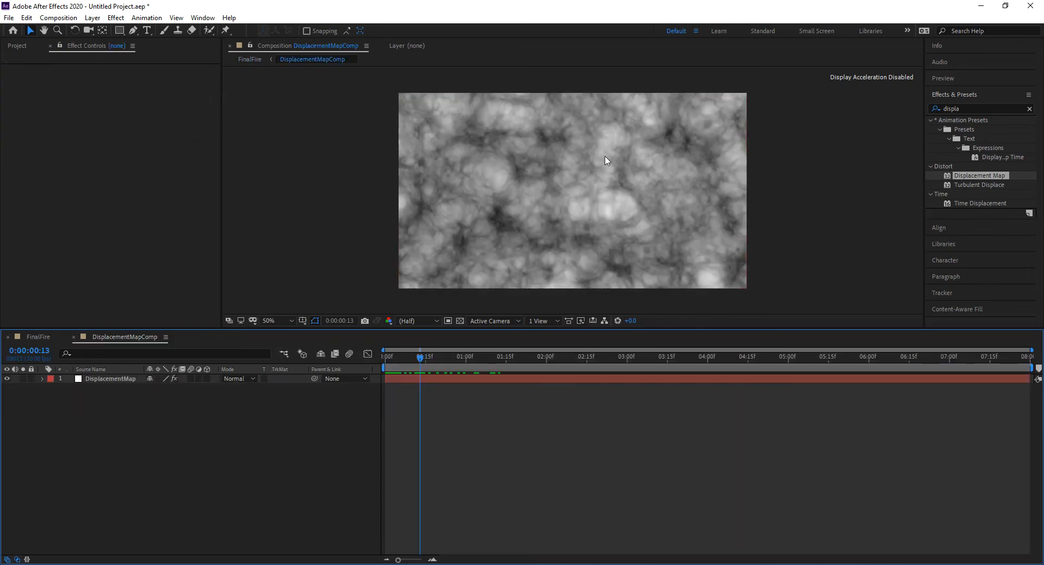
left_click(37, 337)
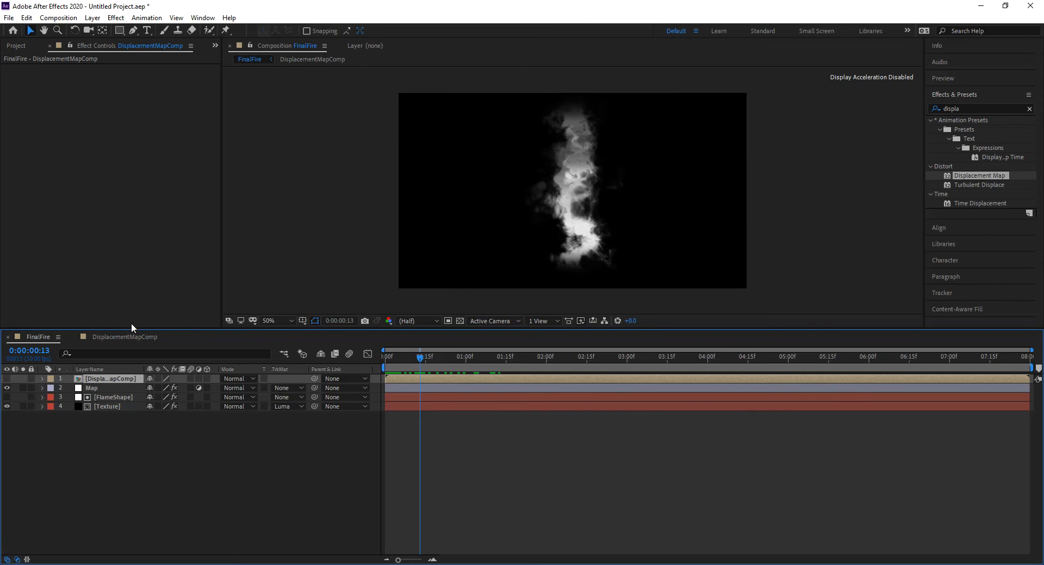
left_click(119, 335)
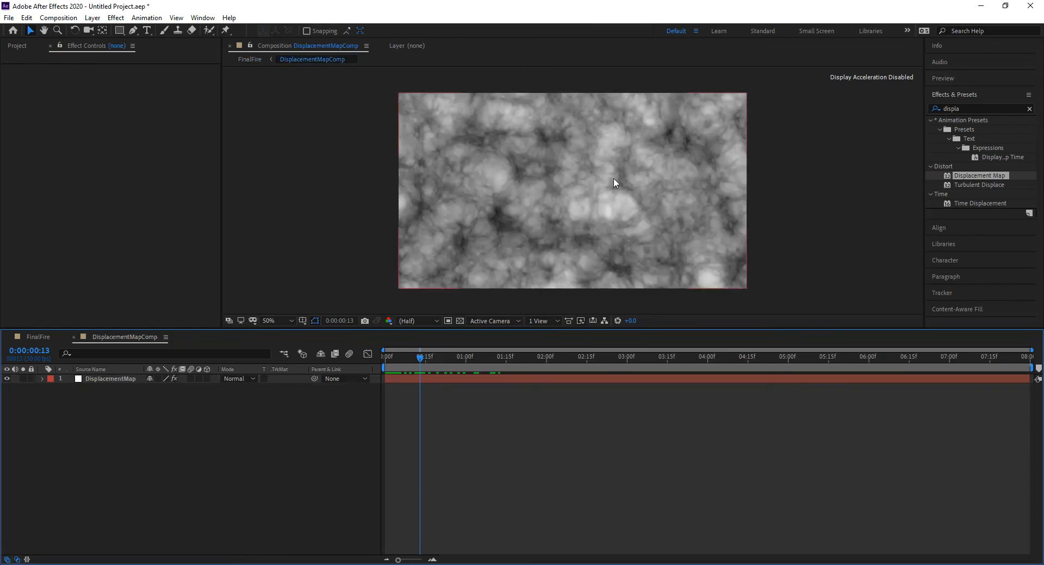
left_click_drag(420, 358, 387, 359)
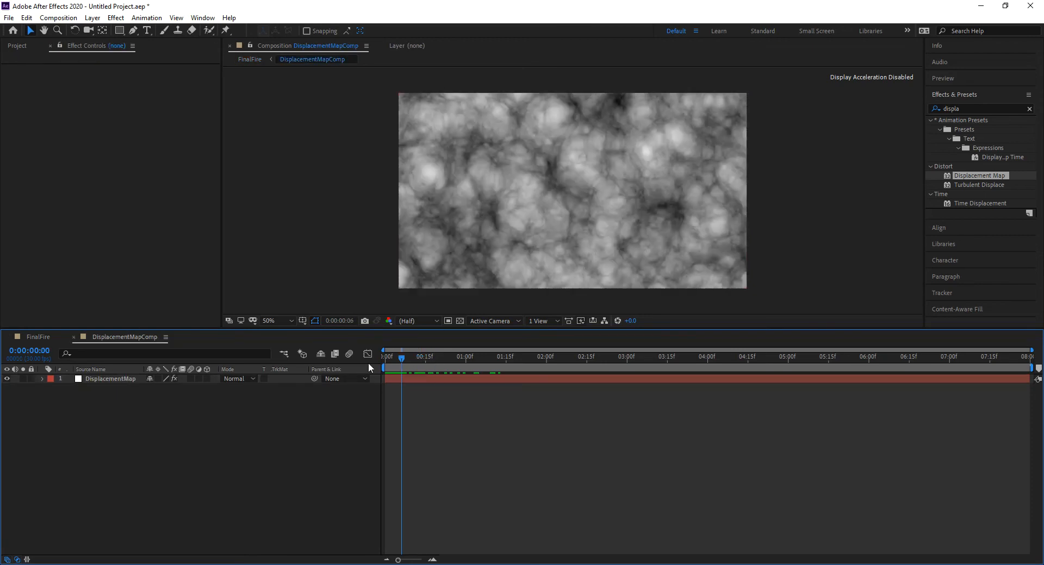
- Apply the Fill effect to the DisplacementMap layer inside DisplacementMapComp
left_click(122, 380)
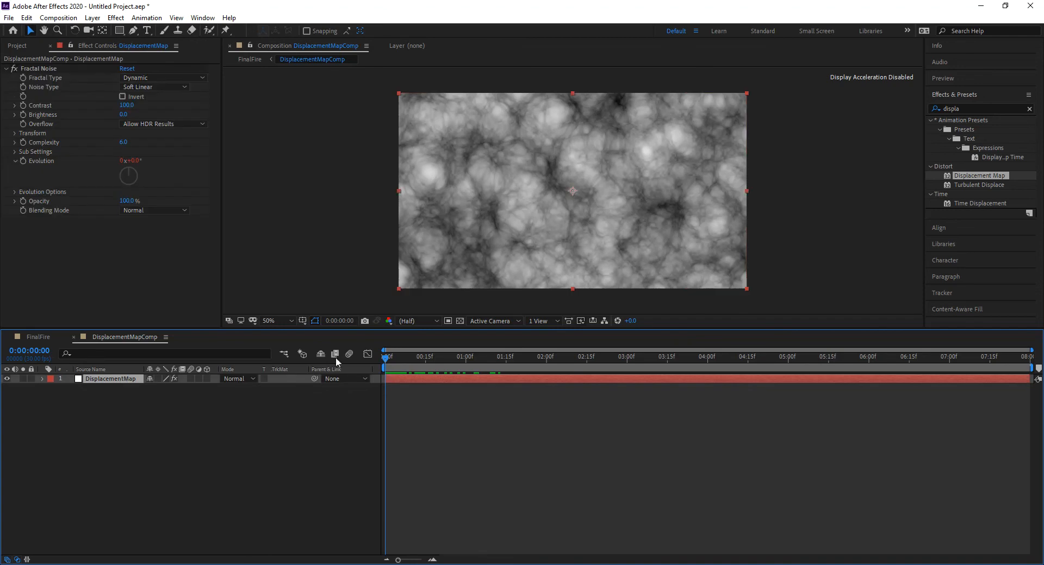
double_click(977, 107)
type("f")
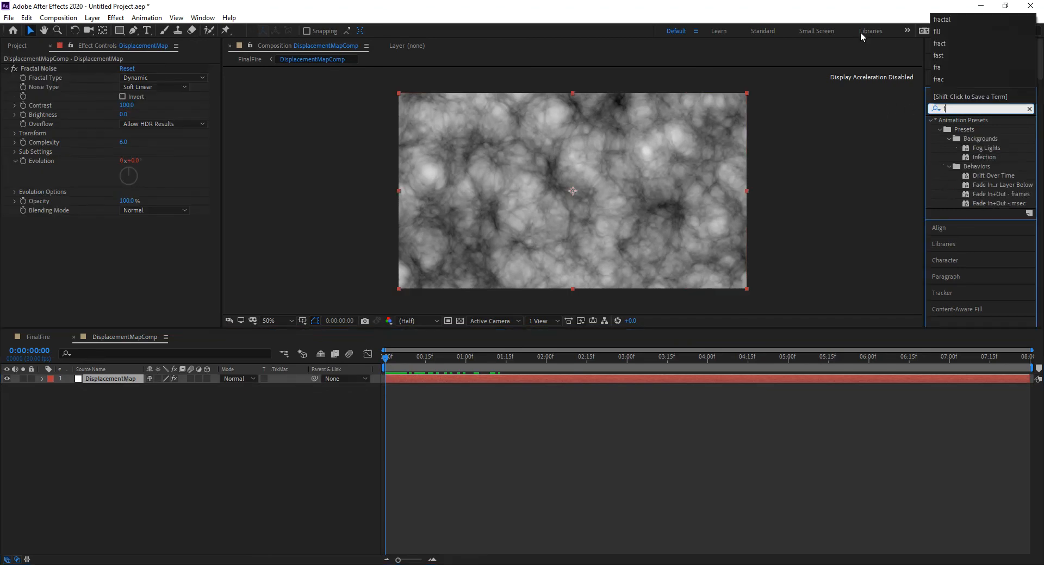
type("ill")
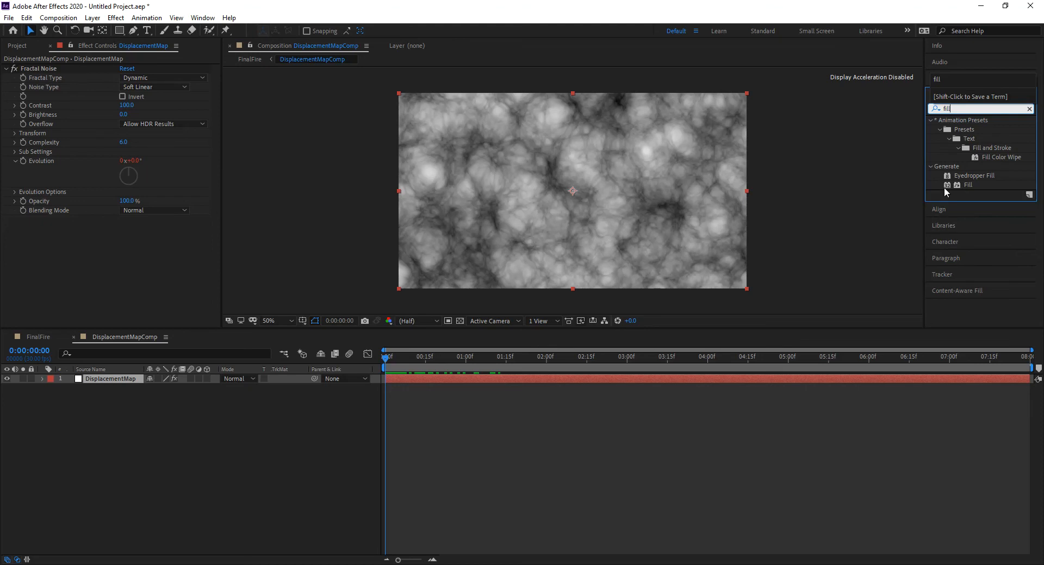
left_click_drag(946, 188, 505, 198)
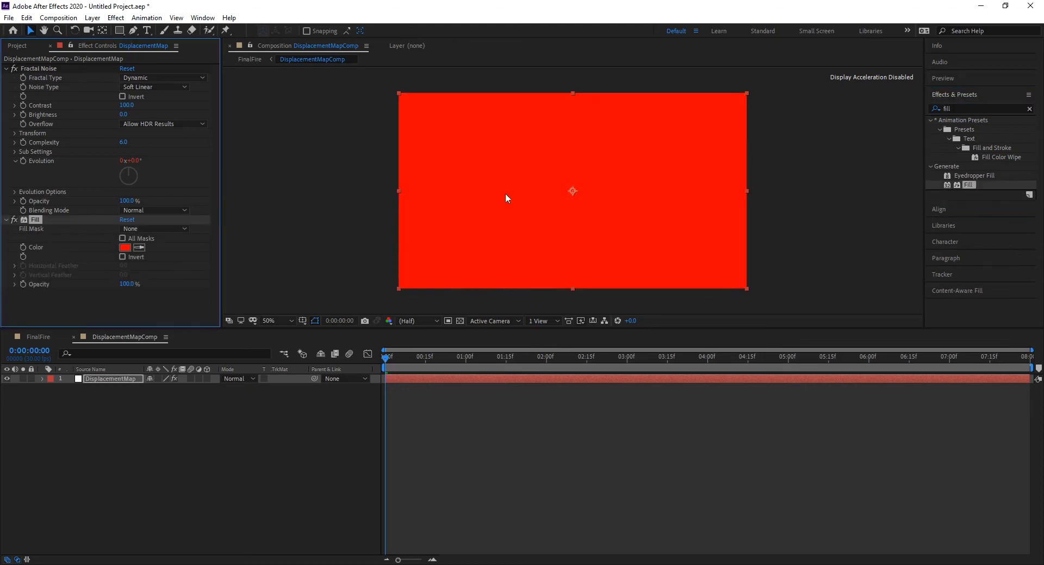
- Set the Fill effect's color to a neutral medium-light grey
left_click(125, 247)
left_click_drag(98, 105, 14, 67)
left_click_drag(81, 93, 12, 81)
left_click(239, 31)
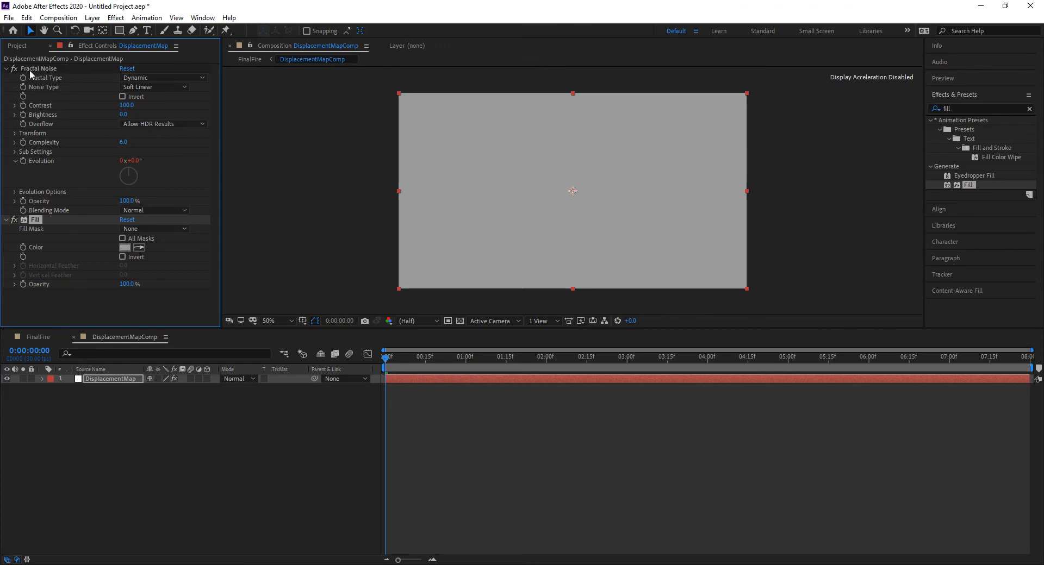
- Examine the grey tones of the fractal noise with the Fill effect turned off, and turn the fill back on
left_click(14, 219)
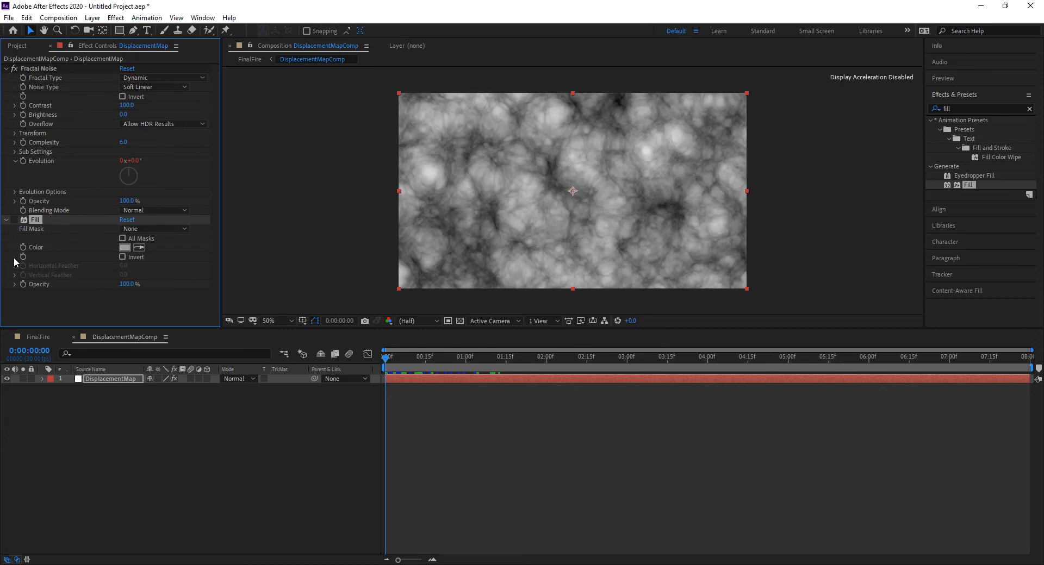
left_click(139, 247)
left_click(498, 124)
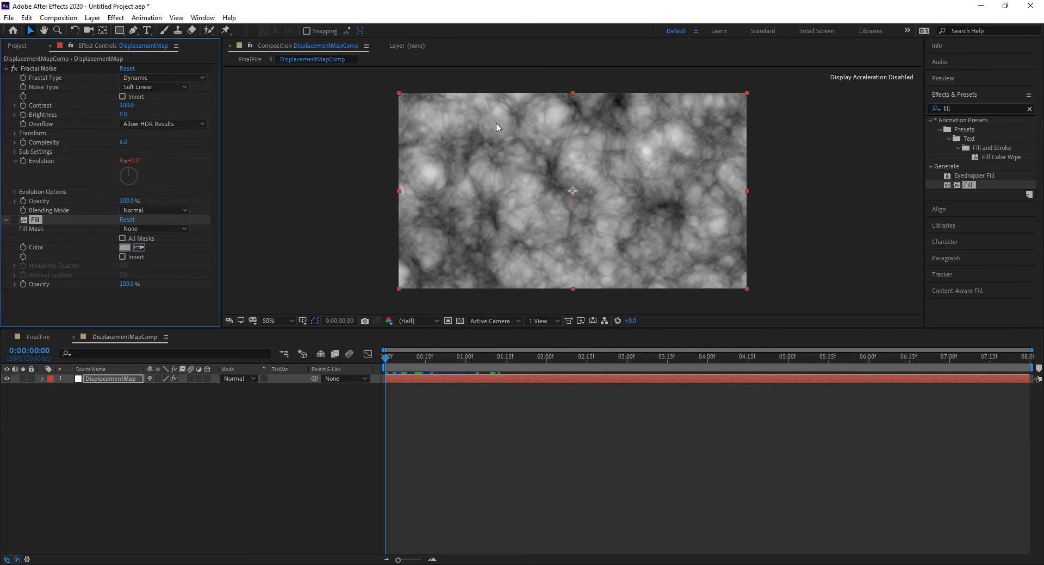
left_click(14, 220)
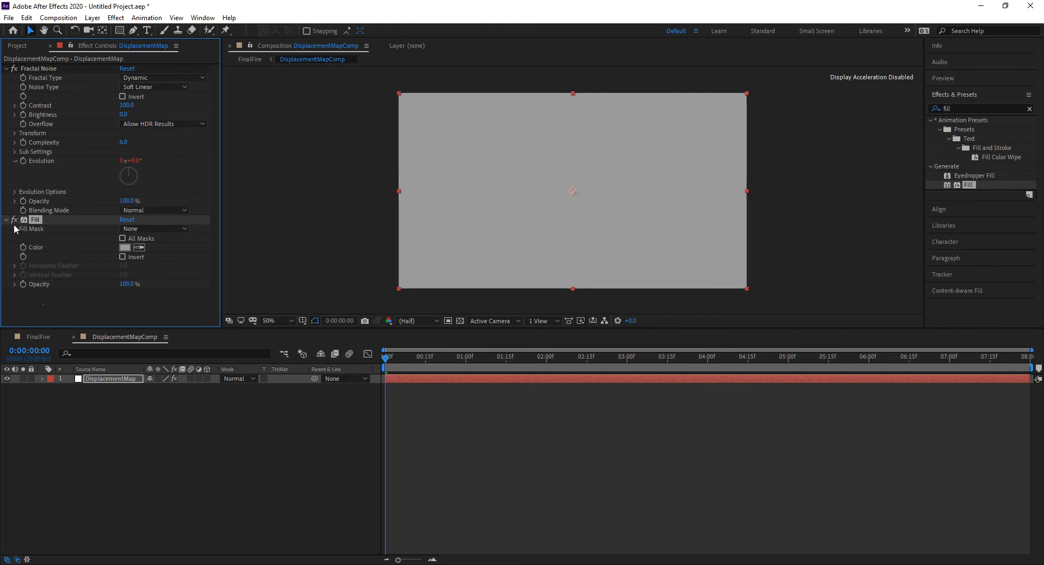
- Draw a rectangular mask over the lower half of the DisplacementMap layer and set its feather to 350 pixels
left_click(119, 30)
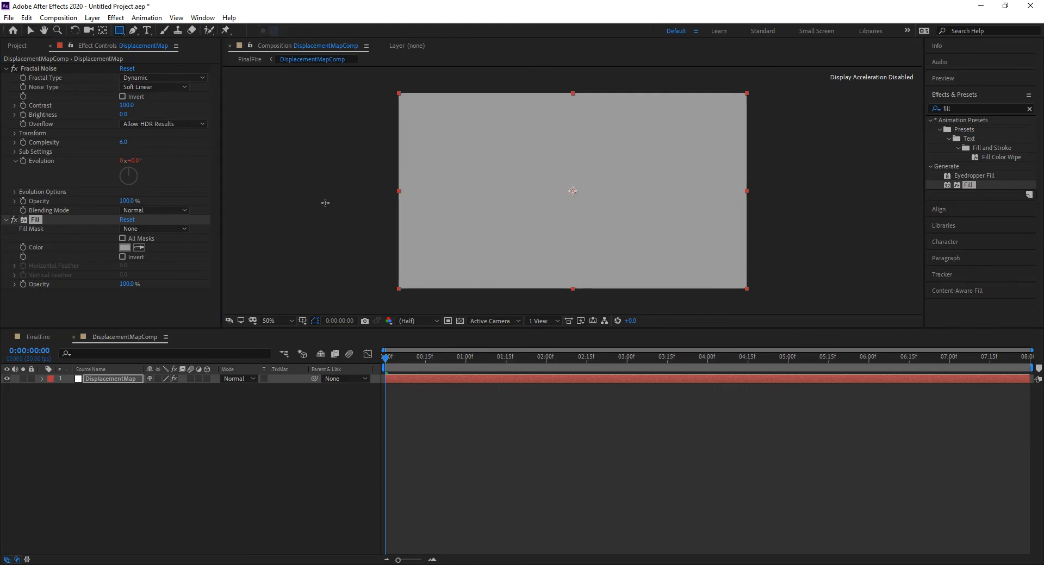
left_click_drag(320, 194, 840, 454)
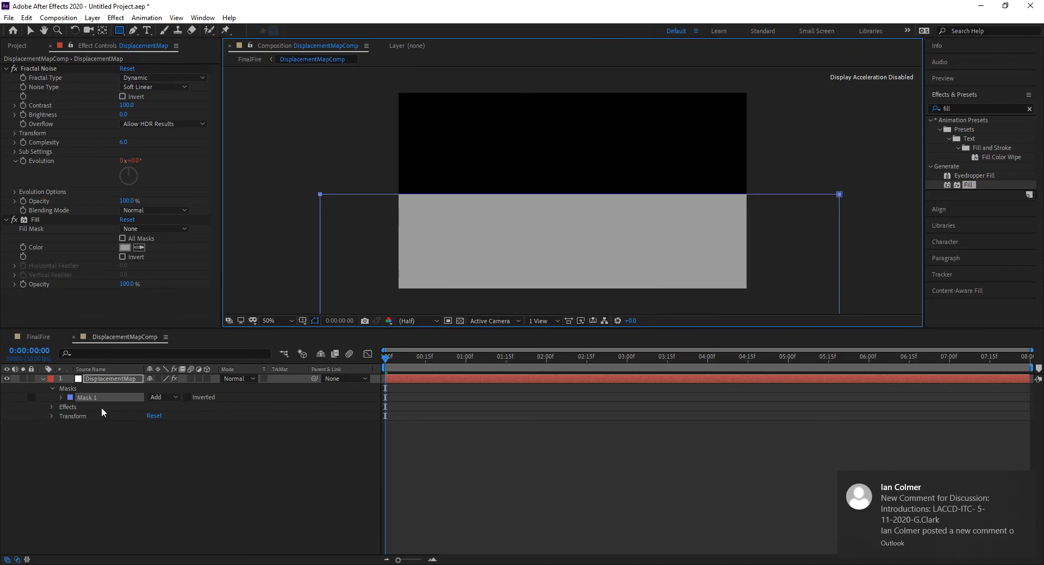
key("f")
left_click(170, 397)
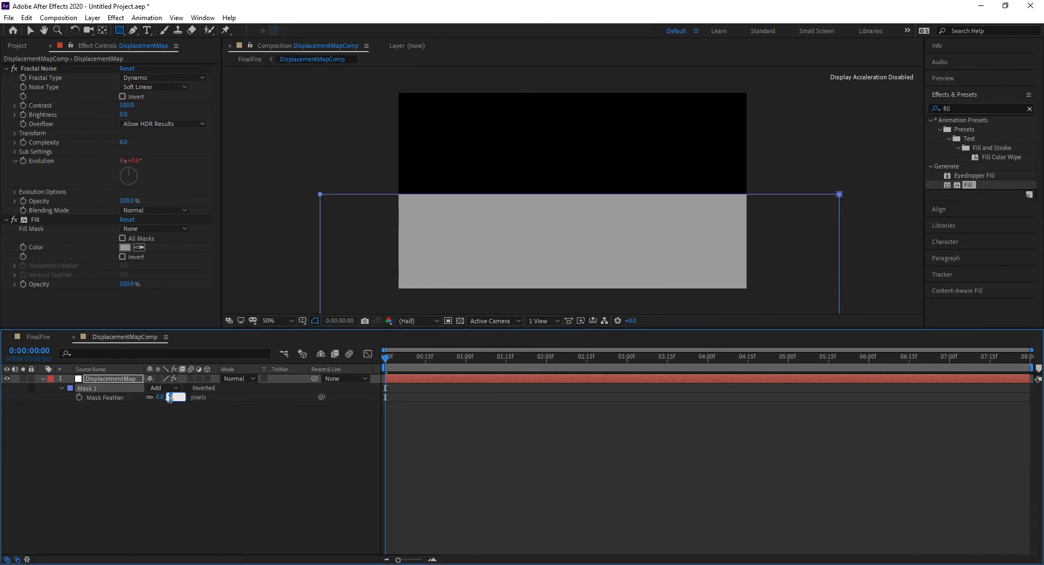
type("350")
key("Return")
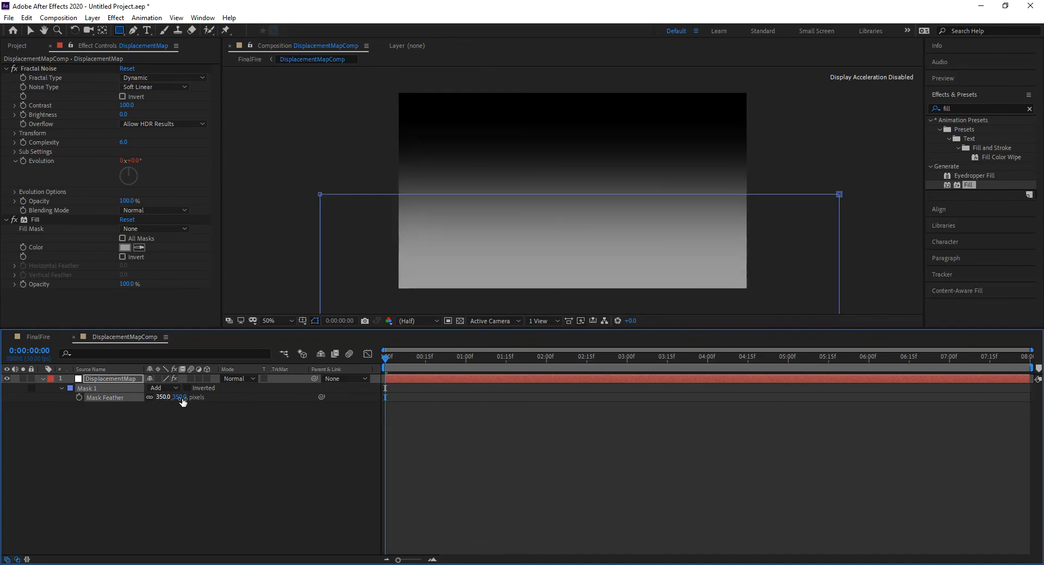
- Lower the top edge of Mask 1 to slightly below the middle of the frame, undoing the first attempt
left_click(31, 30)
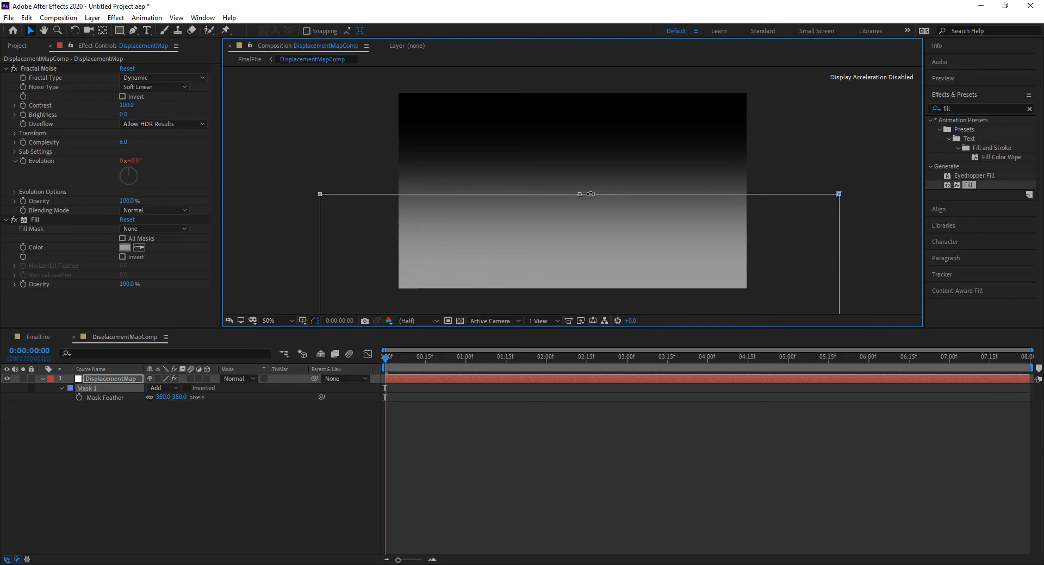
left_click_drag(578, 200, 580, 231)
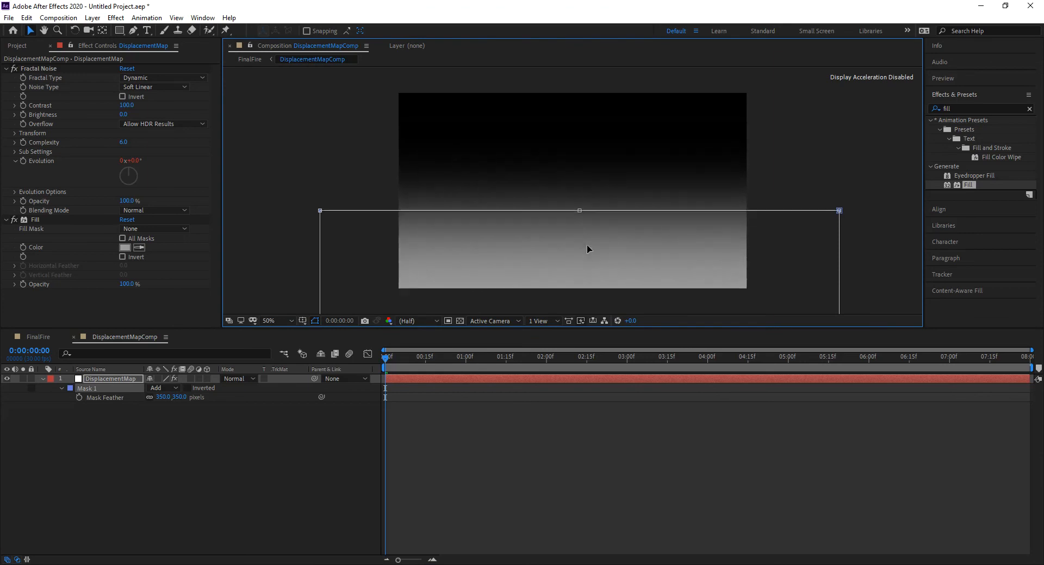
key("ctrl+z")
key("ctrl+z")
left_click_drag(579, 184, 579, 213)
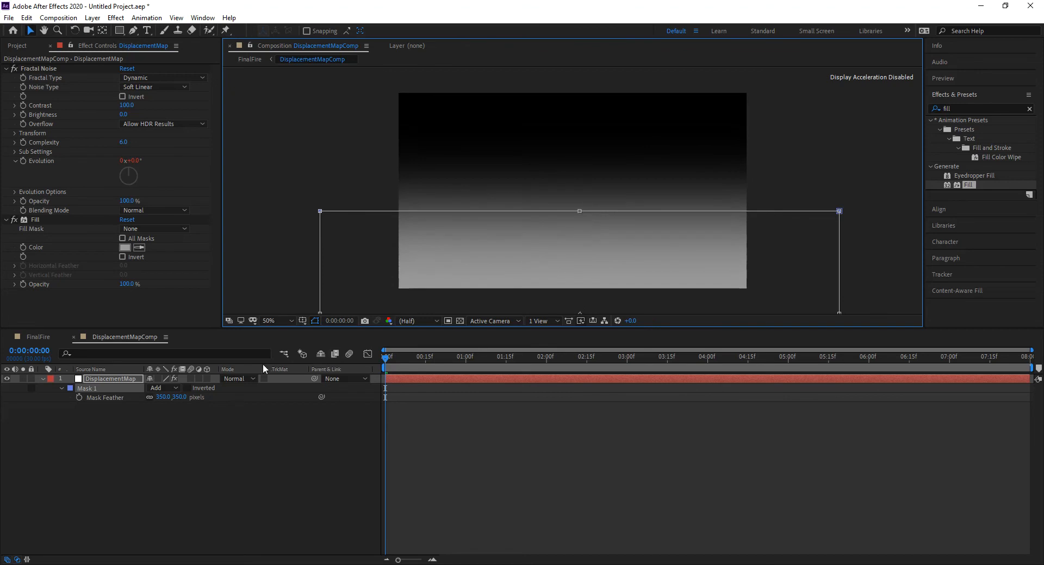
- Restrict the Fill effect to Mask 1 by adding a mask reference in its Compositing Options
left_click(96, 378)
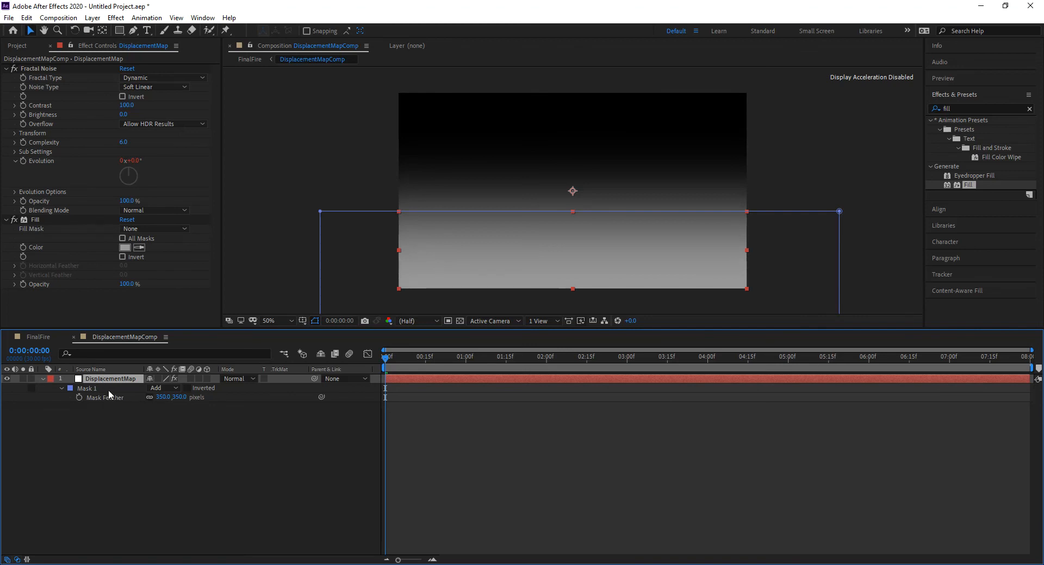
key("e")
left_click(61, 397)
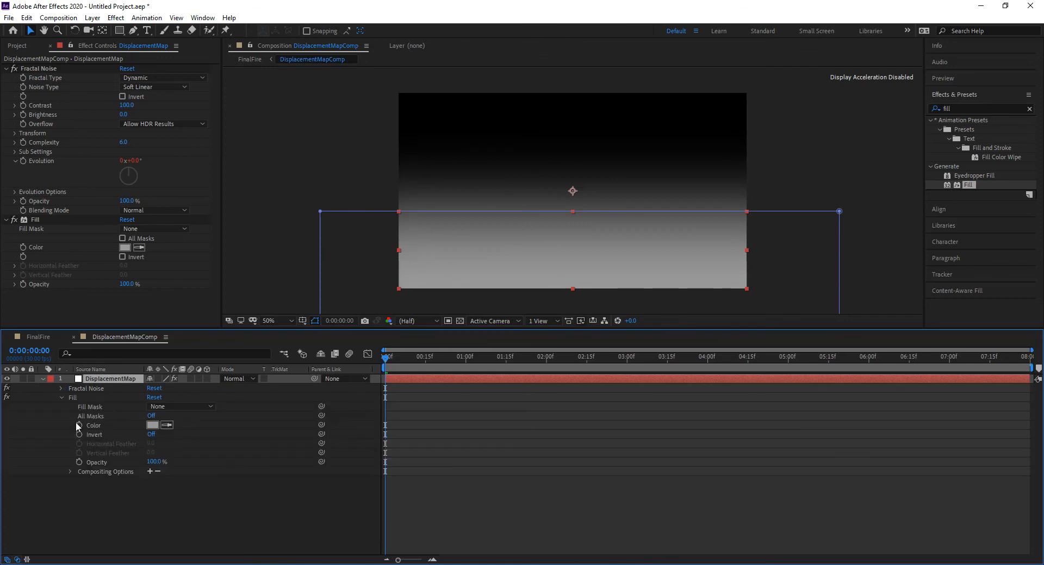
left_click(150, 470)
left_click(170, 481)
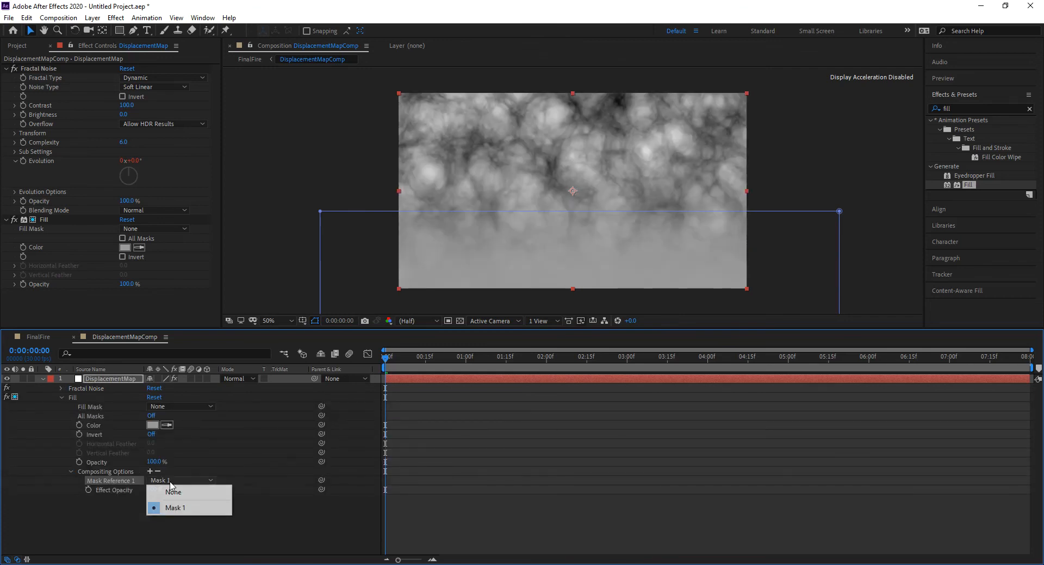
left_click(177, 507)
left_click(180, 536)
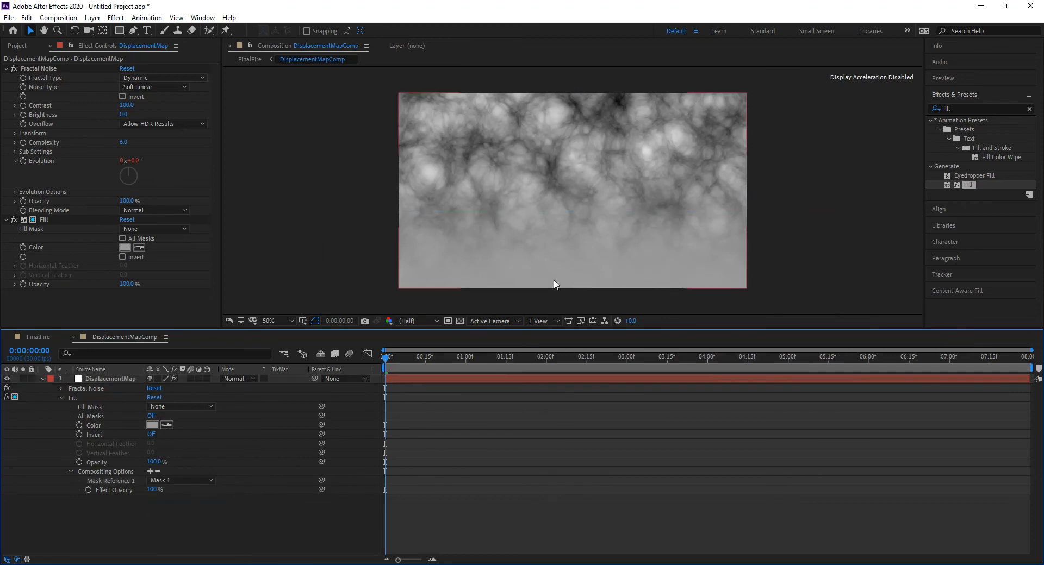
left_click(409, 293)
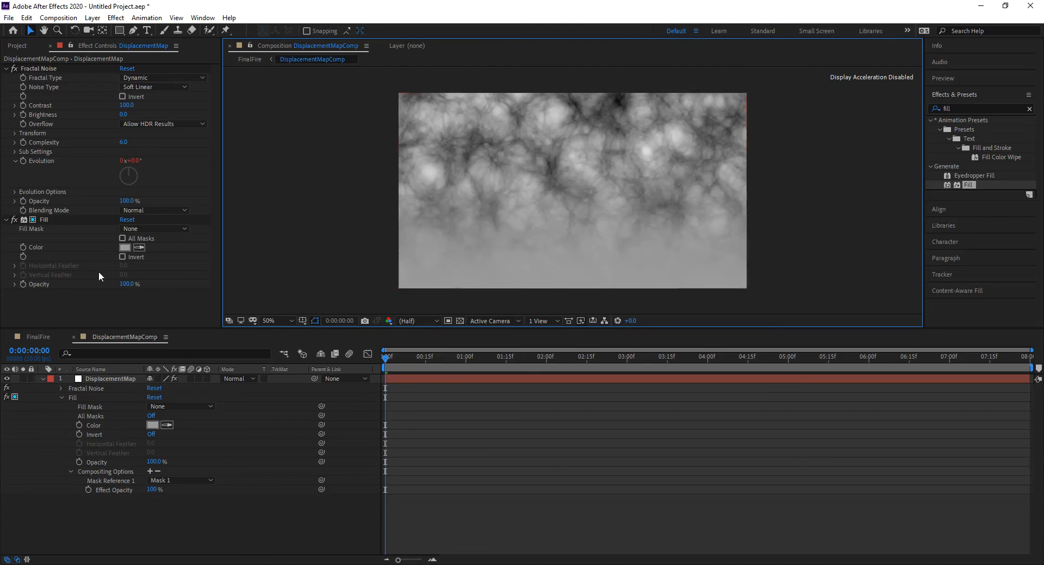
- Check the flame in FinalFire at 0:00:00:16 and return to DisplacementMapComp
left_click(38, 337)
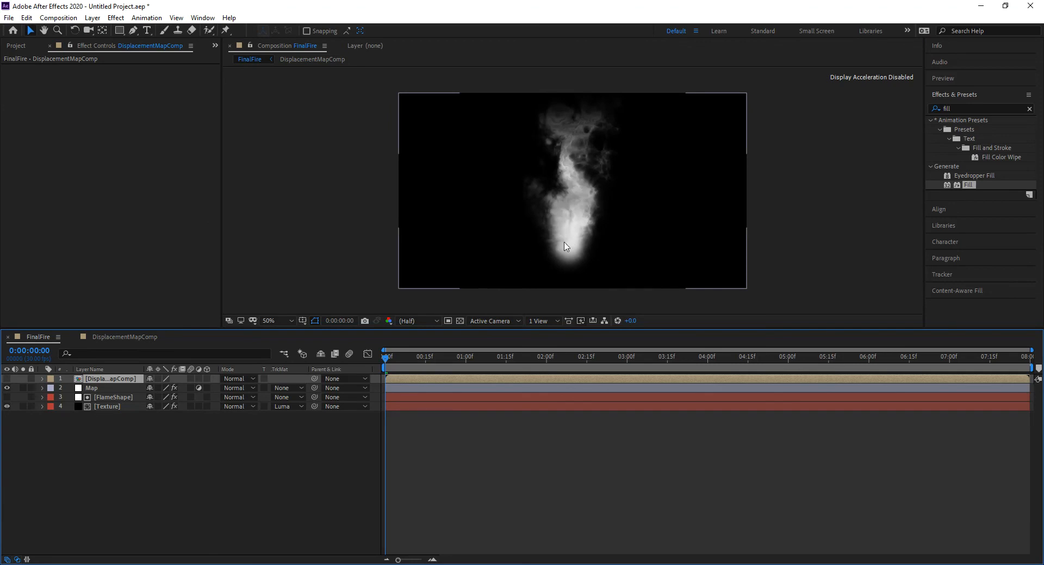
left_click_drag(404, 354, 429, 357)
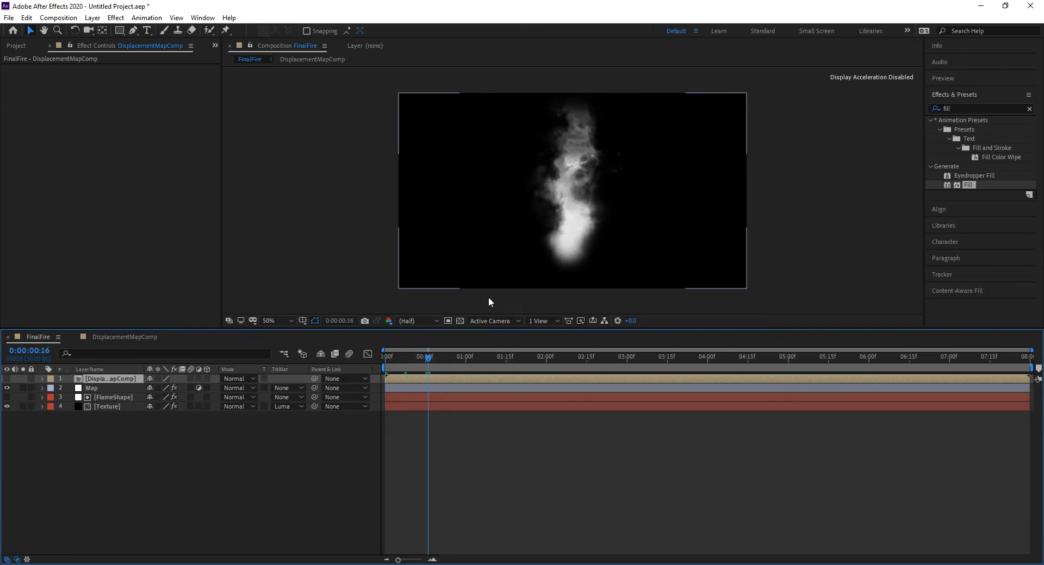
left_click(136, 335)
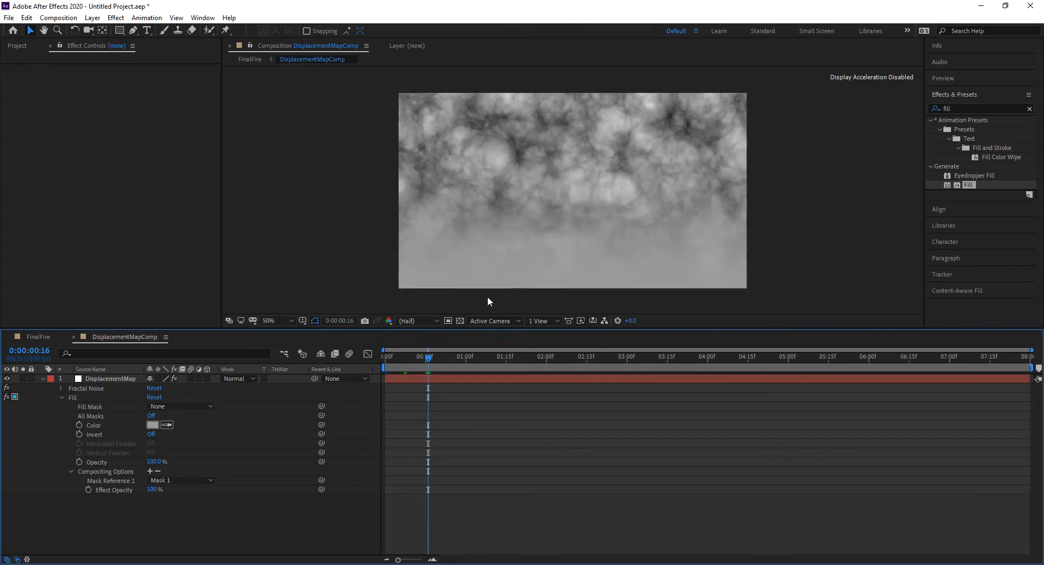
- Raise the top edge of the DisplacementMap layer's mask slightly above mid-frame and check the flame in FinalFire
left_click(101, 379)
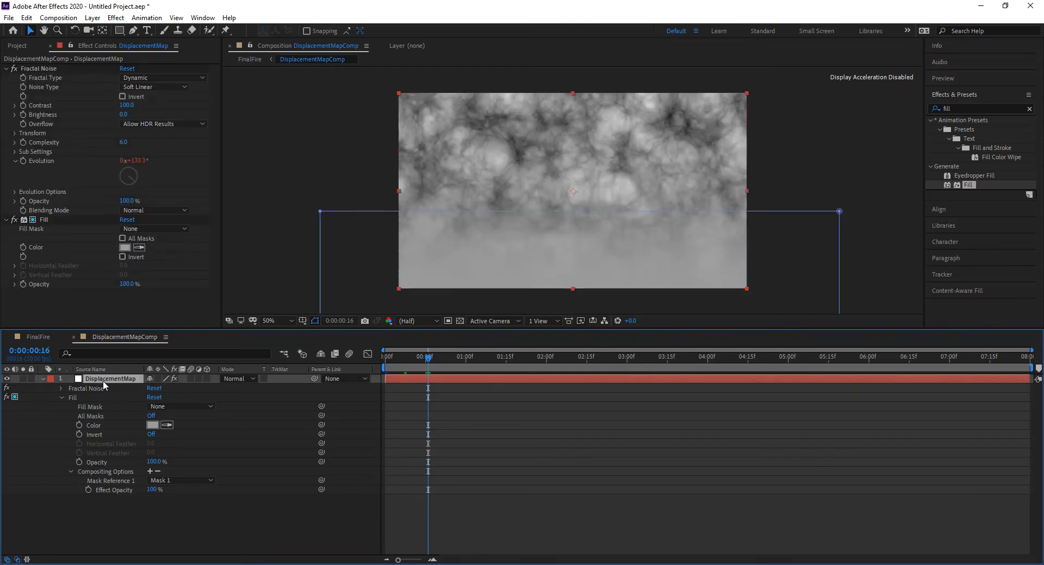
key("m")
left_click(112, 387)
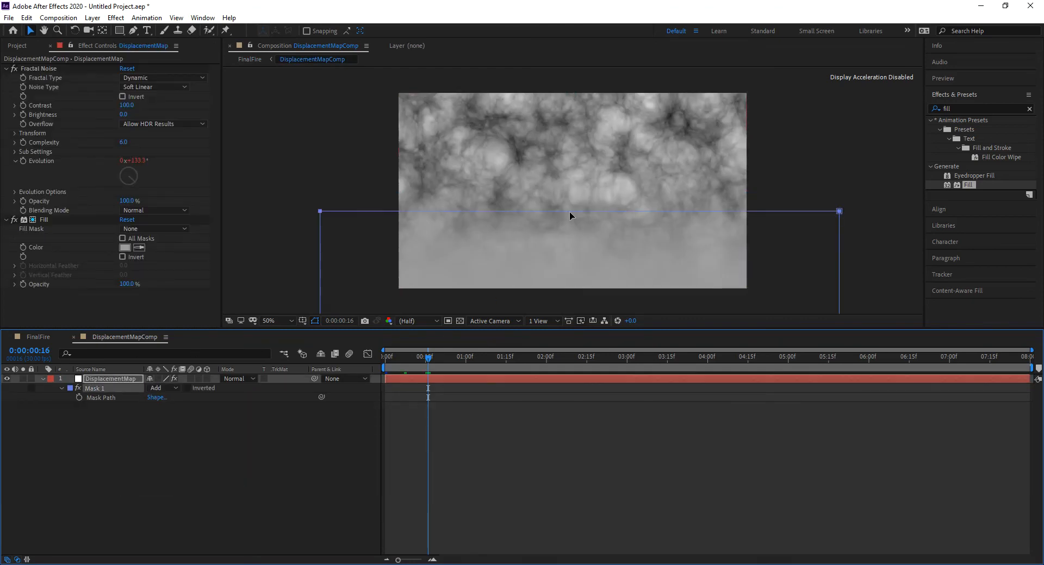
left_click(319, 212)
double_click(320, 212)
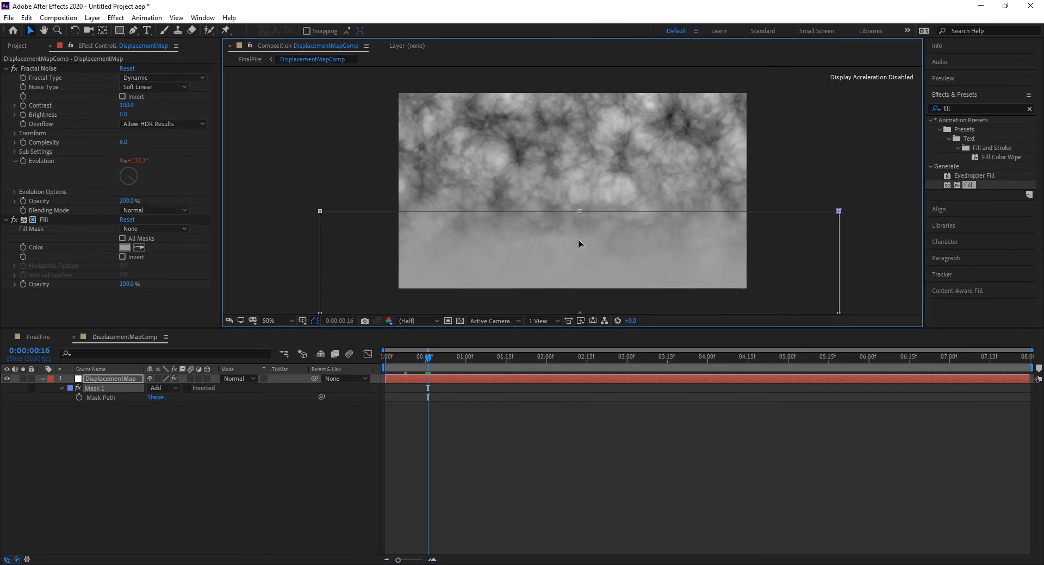
left_click_drag(579, 211, 579, 183)
left_click(33, 336)
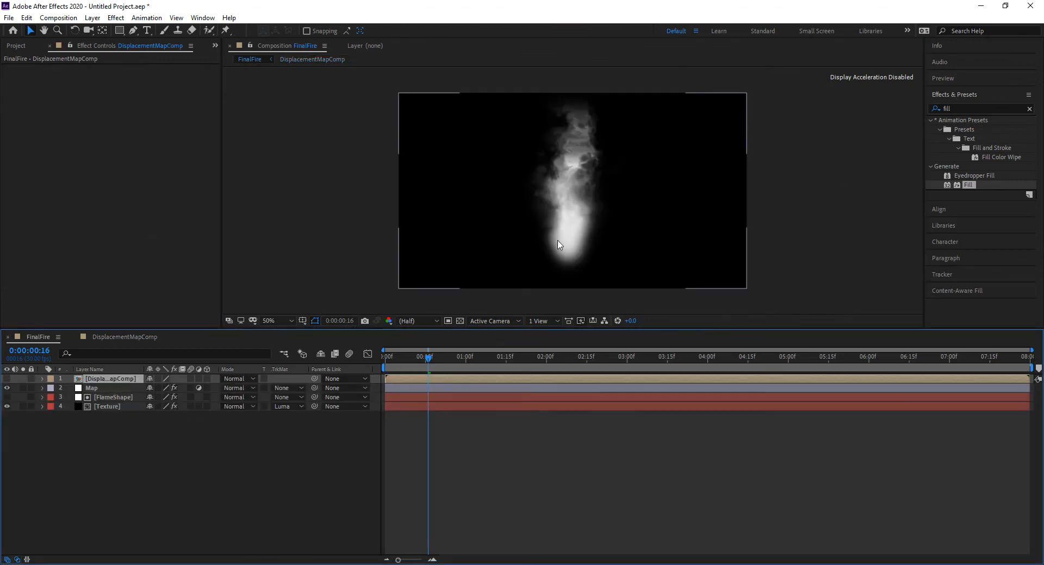
- Raise the mask's top edge a little further in DisplacementMapComp and preview the flame animation in FinalFire
left_click(140, 335)
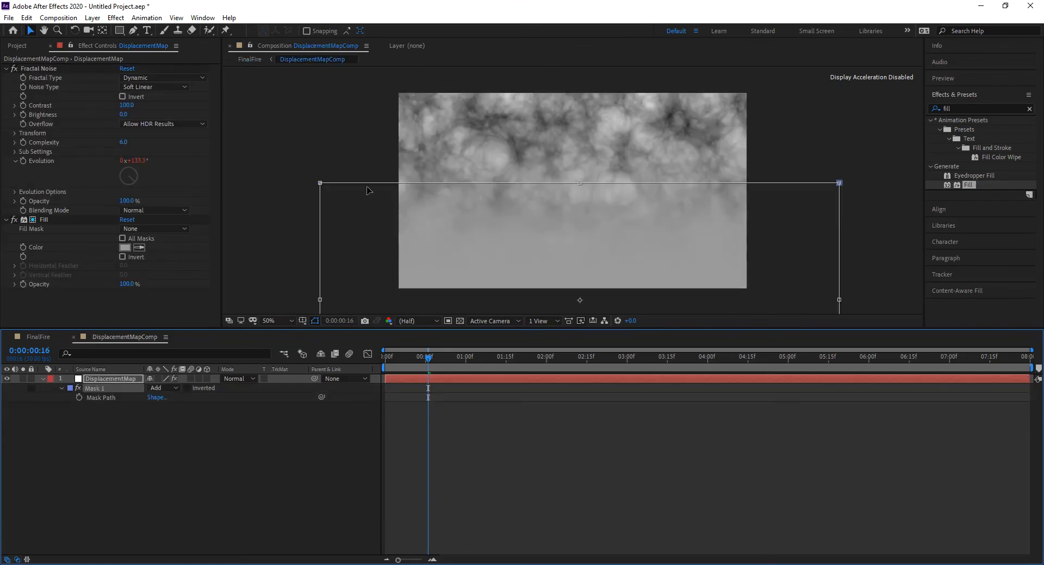
left_click(321, 188)
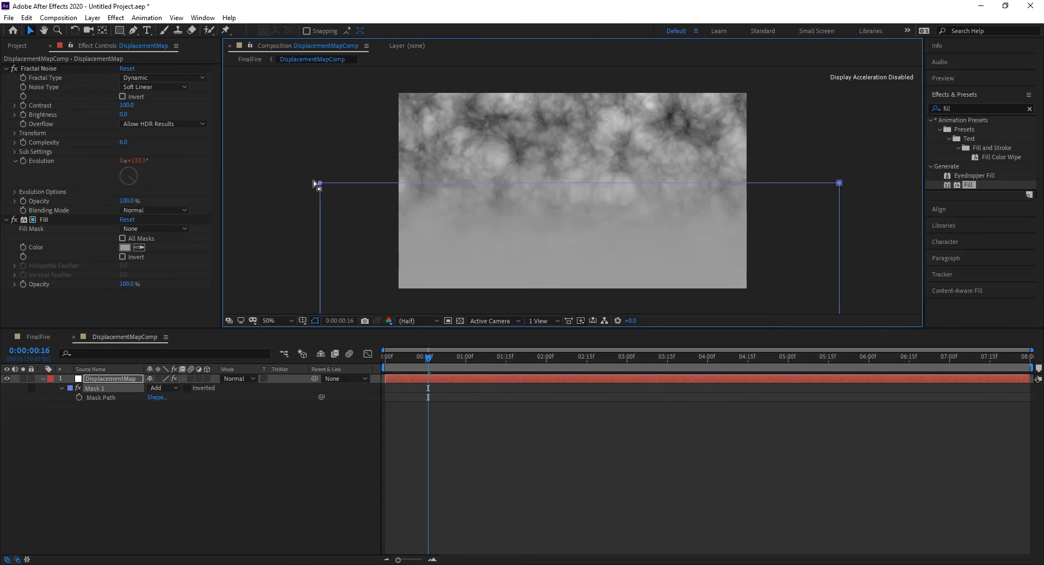
double_click(320, 183)
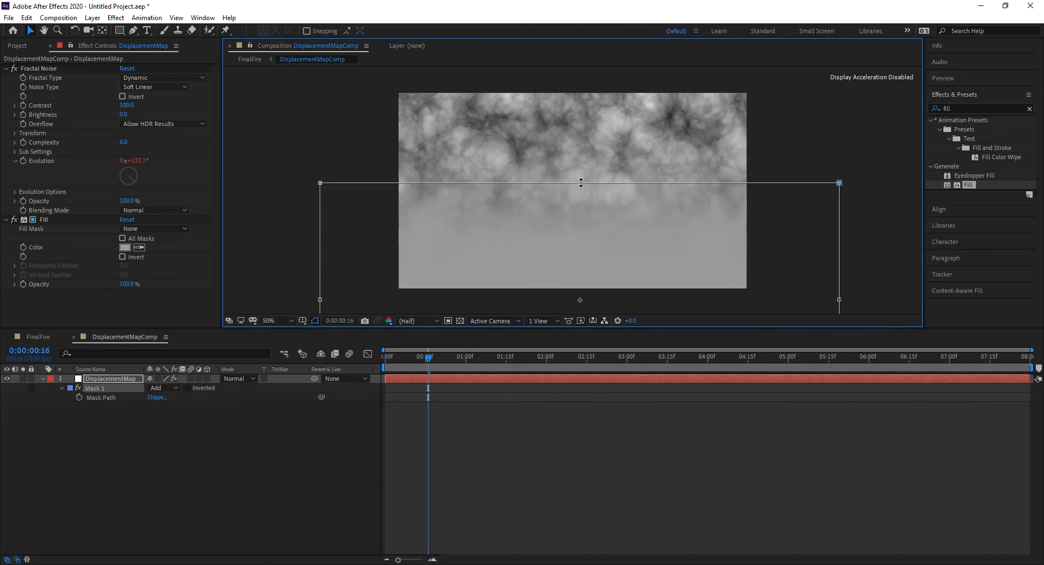
left_click_drag(578, 183, 579, 169)
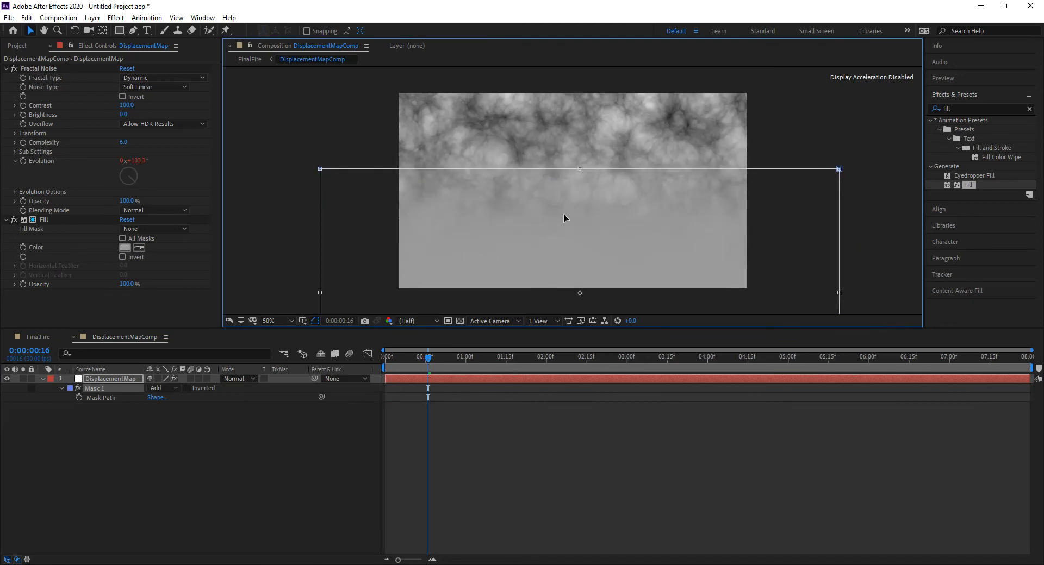
left_click(41, 335)
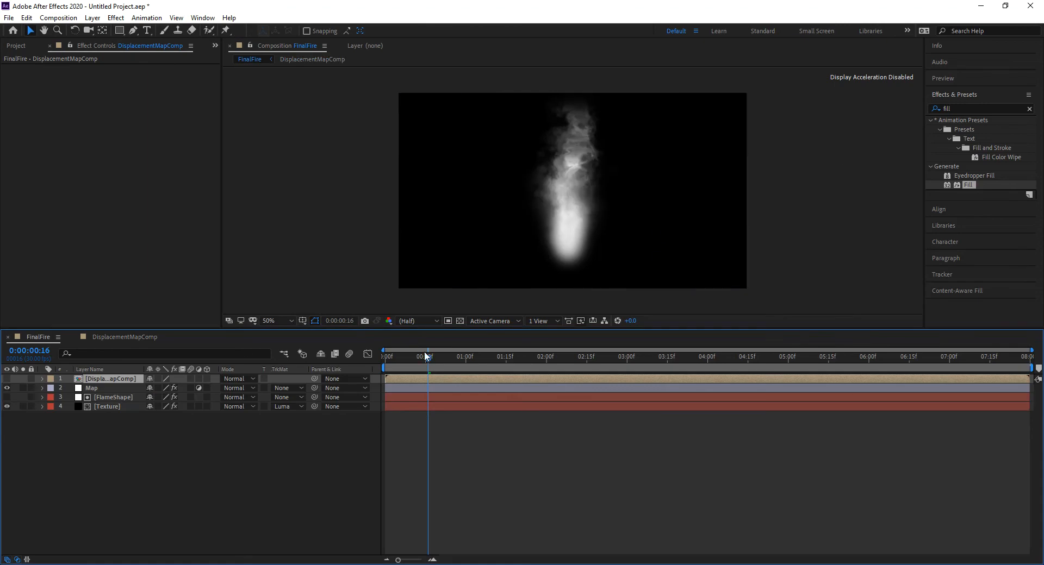
key("space")
key("space")
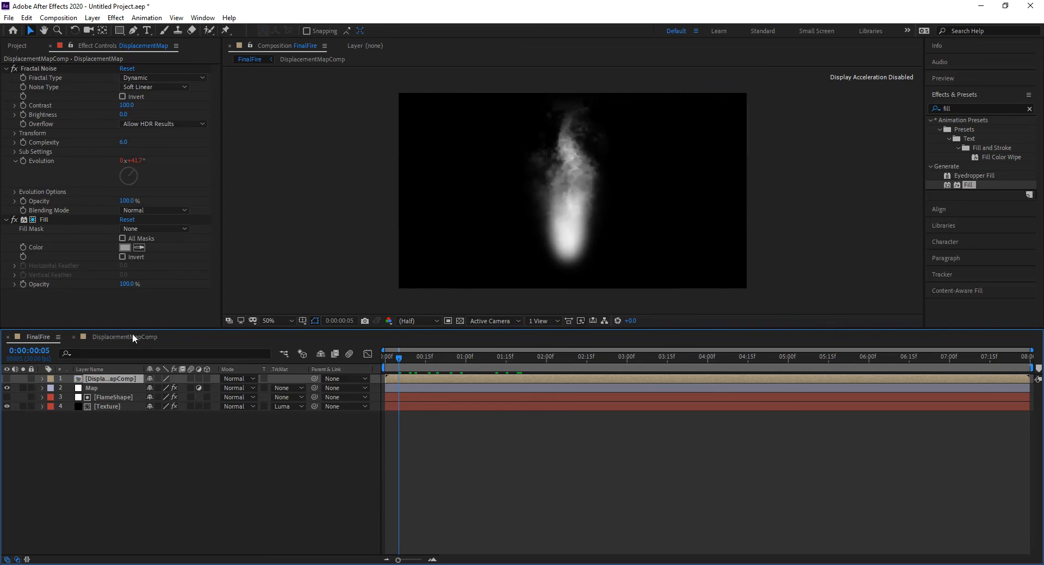
- Switch to the browser and examine the flame shapes in several torch fire reference images
key("alt+Tab")
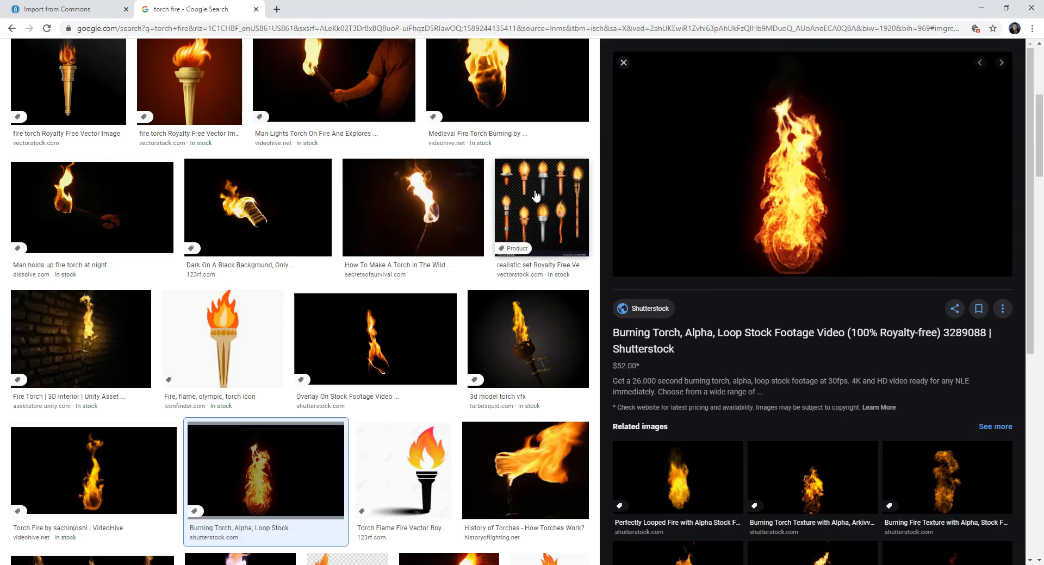
left_click(461, 106)
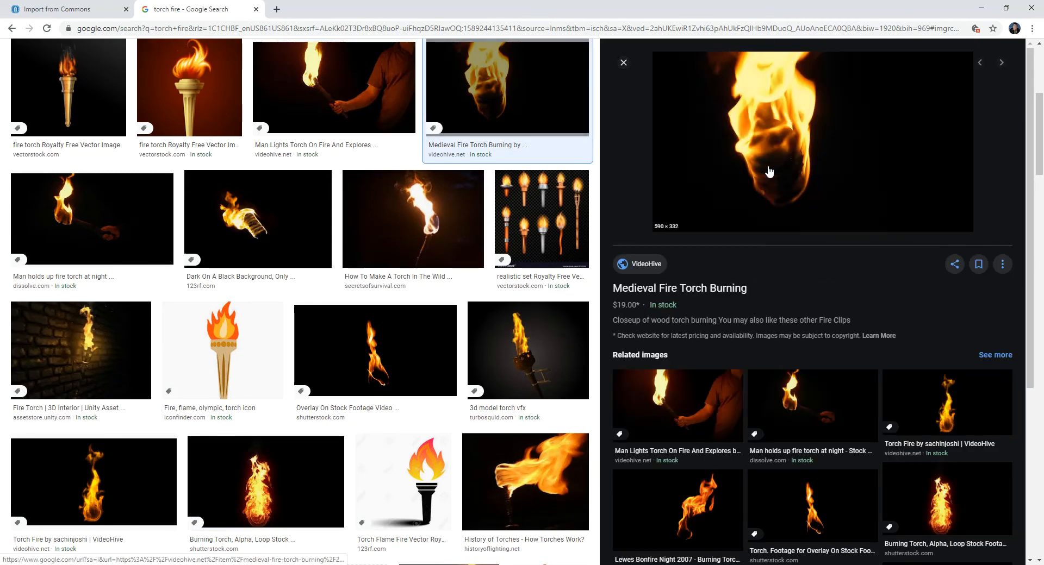
left_click(323, 95)
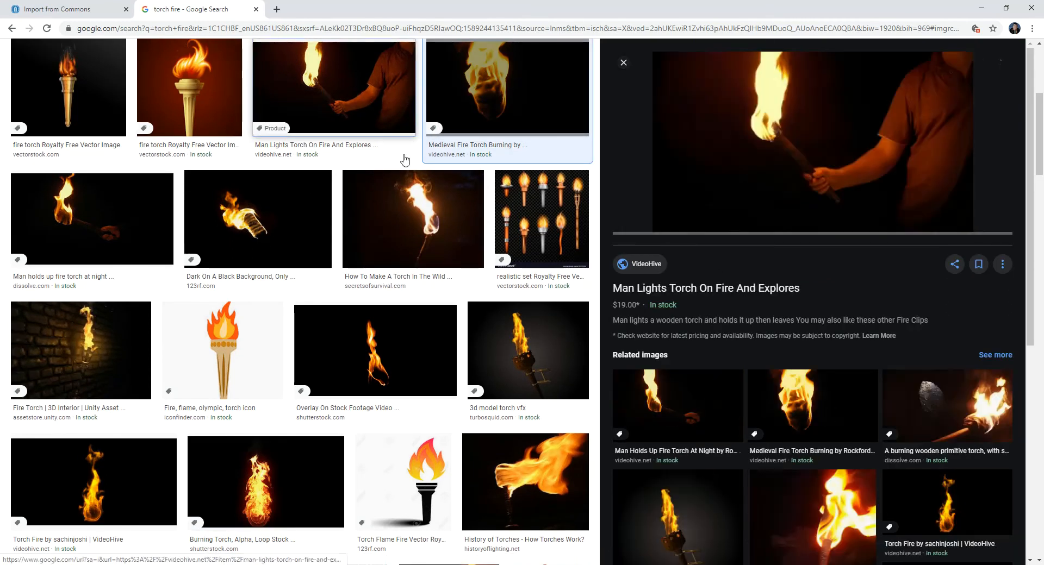
left_click(676, 406)
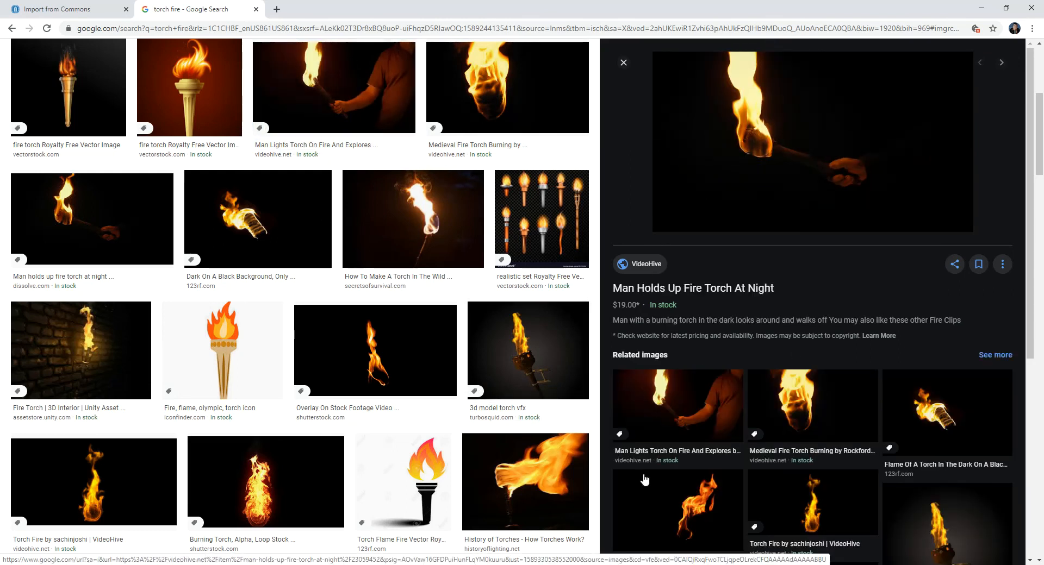
left_click(694, 506)
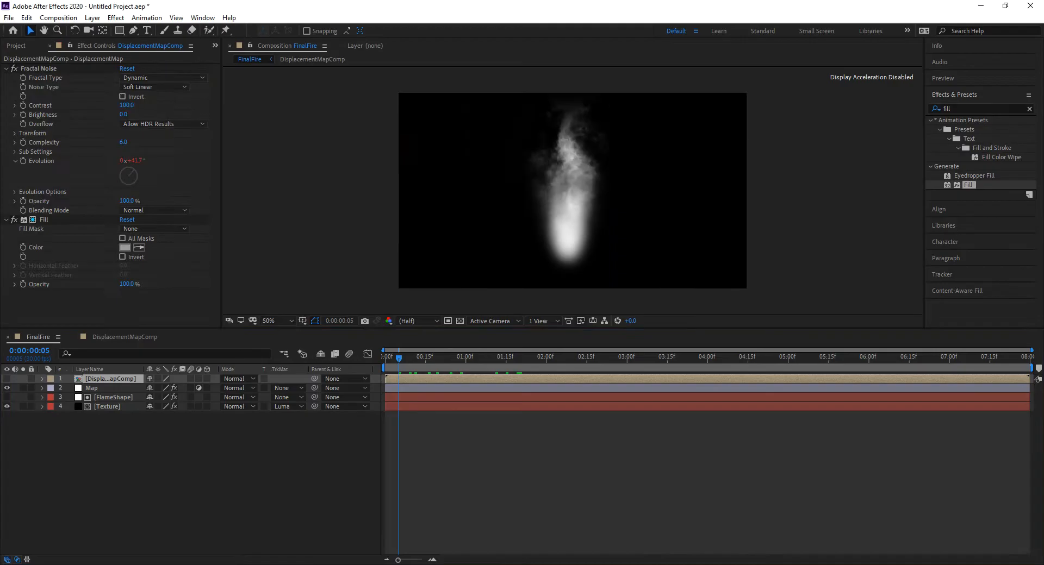
- Return to After Effects, view the flame at 0:00:00:22, and inspect the FlameShape layer's Fractal Noise settings
left_click(546, 161)
left_click_drag(402, 360, 445, 361)
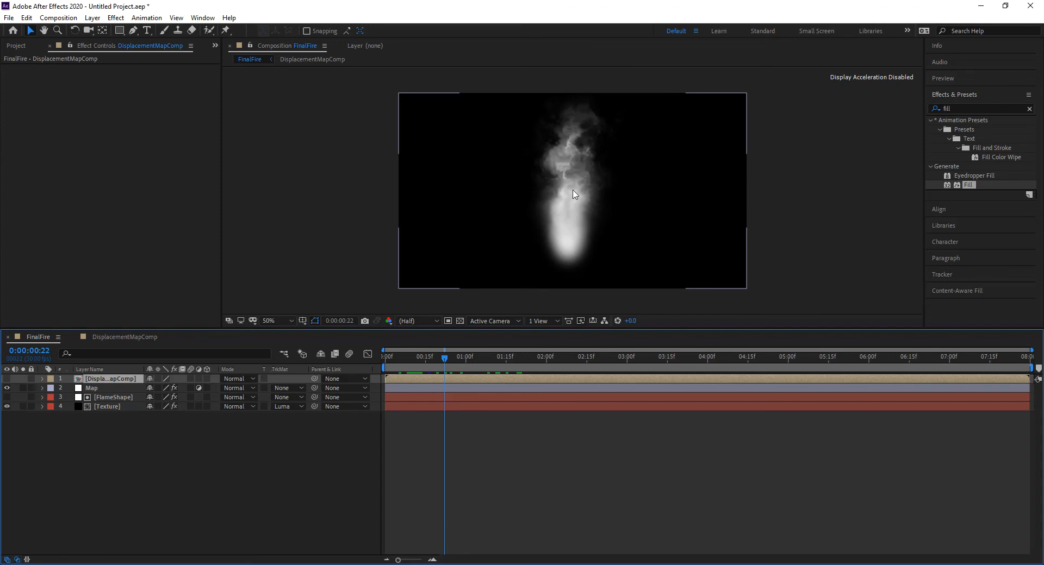
left_click(112, 397)
left_click(6, 78)
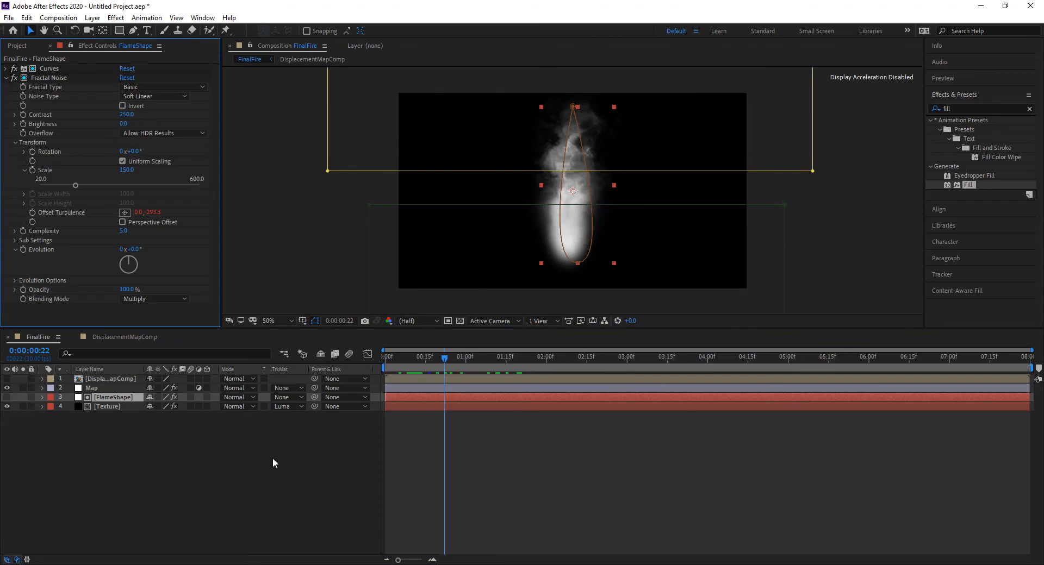
- Pre-compose all four layers of FinalFire into a new composition named FireComp
left_click(105, 379)
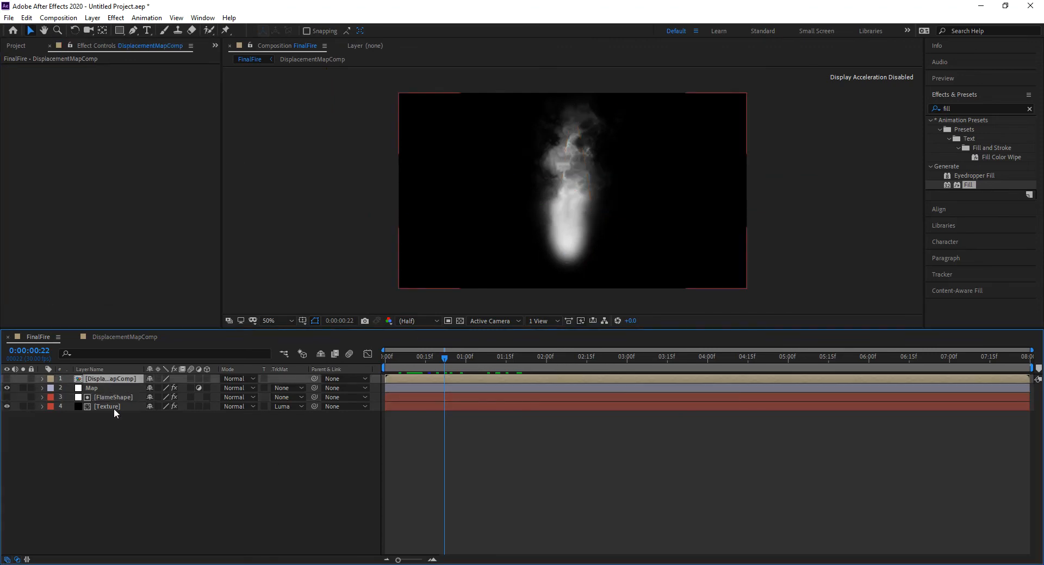
left_click(115, 407, "shift")
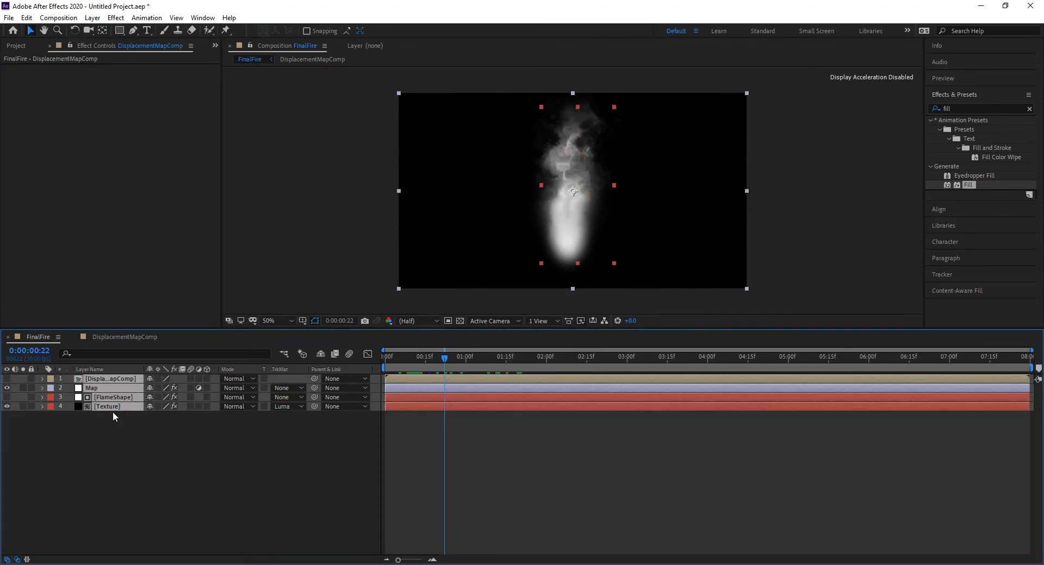
key("ctrl+shift+c")
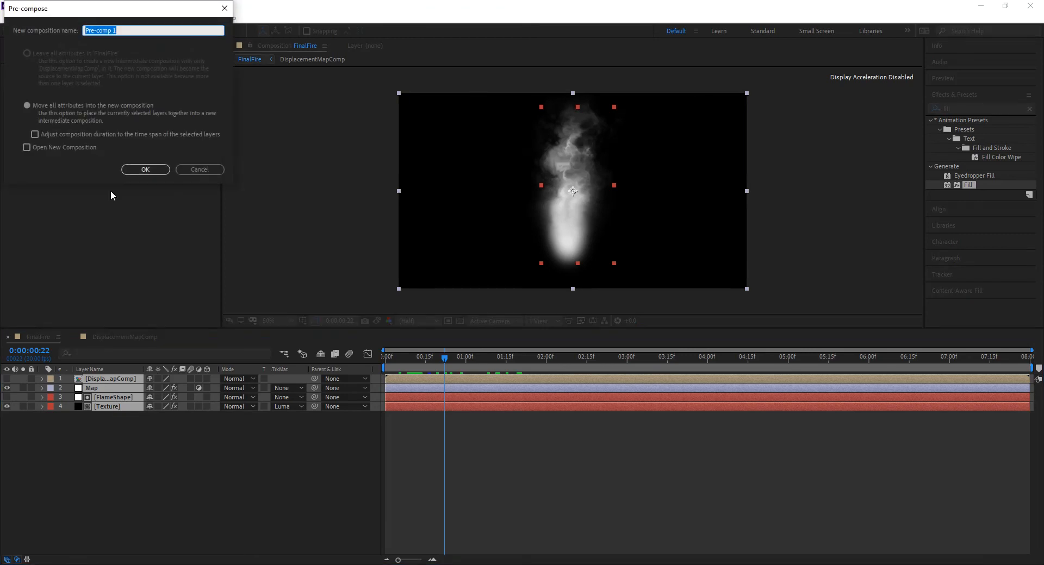
type("FireC")
left_click(150, 170)
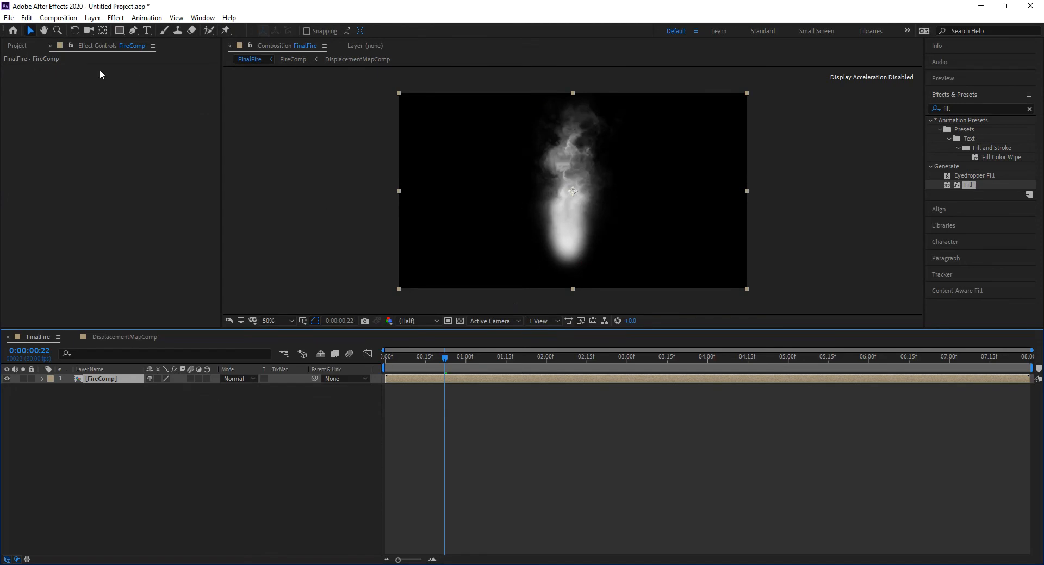
- Duplicate the FireComp composition in the project and rename the copy SubSurfaceFire
left_click(17, 48)
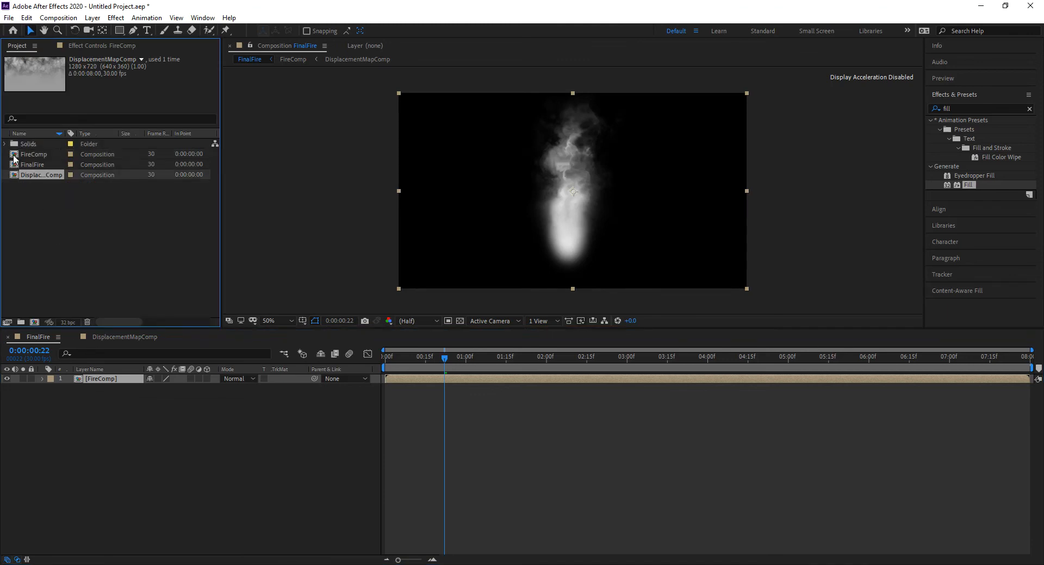
left_click(15, 158)
key("ctrl+d")
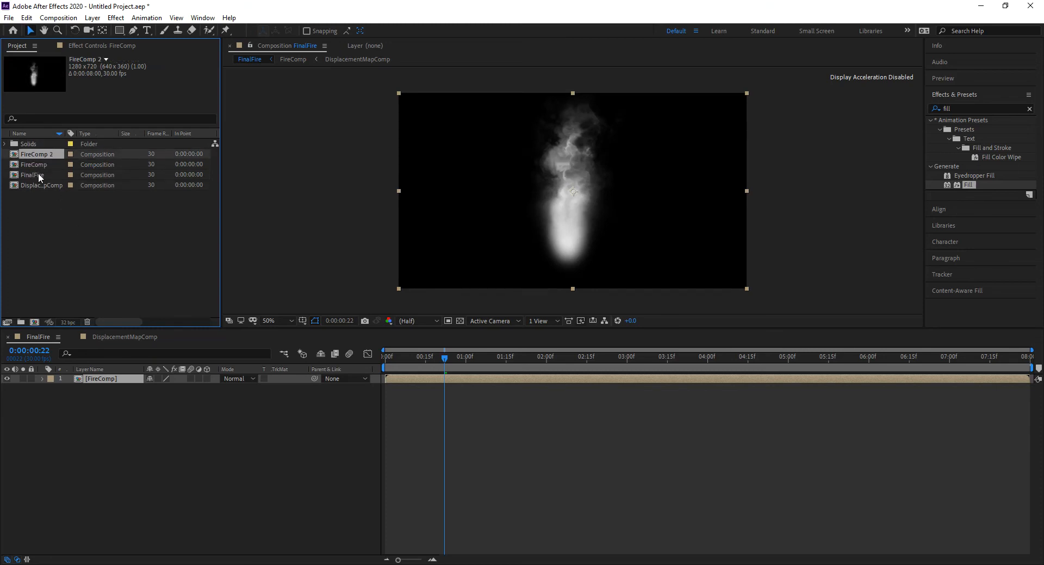
type("SubSurfaceFire")
key("Return")
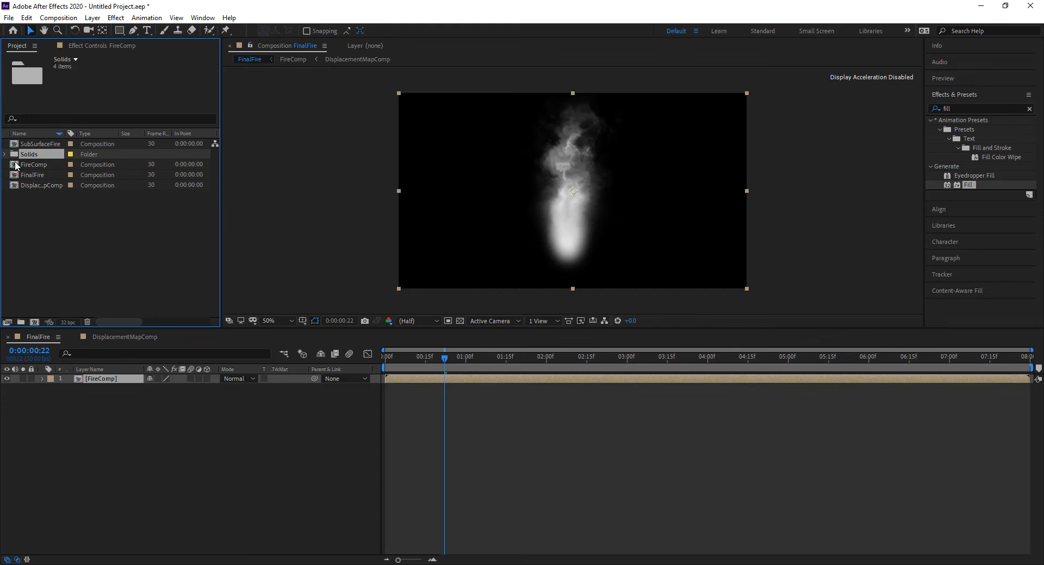
- Open SubSurfaceFire and set the adjustment layer's Displacement Map Max Horizontal Displacement to 100
left_click(16, 165)
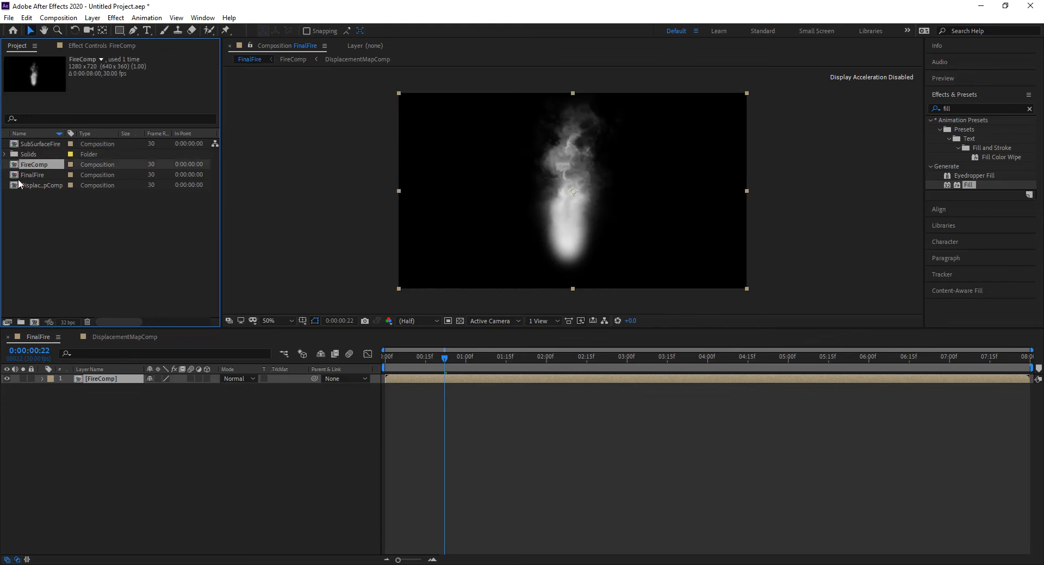
left_click(18, 144)
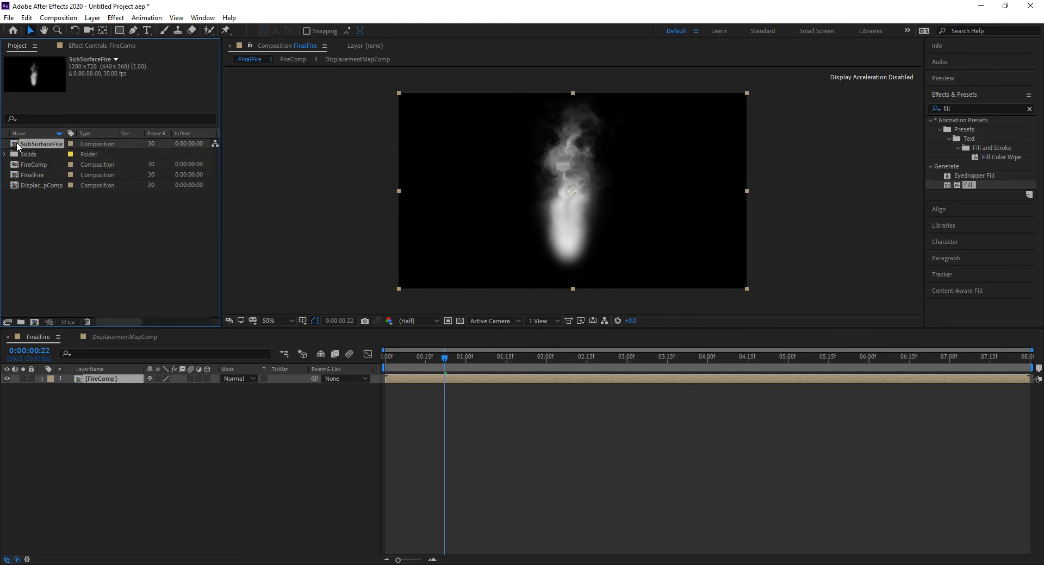
double_click(15, 145)
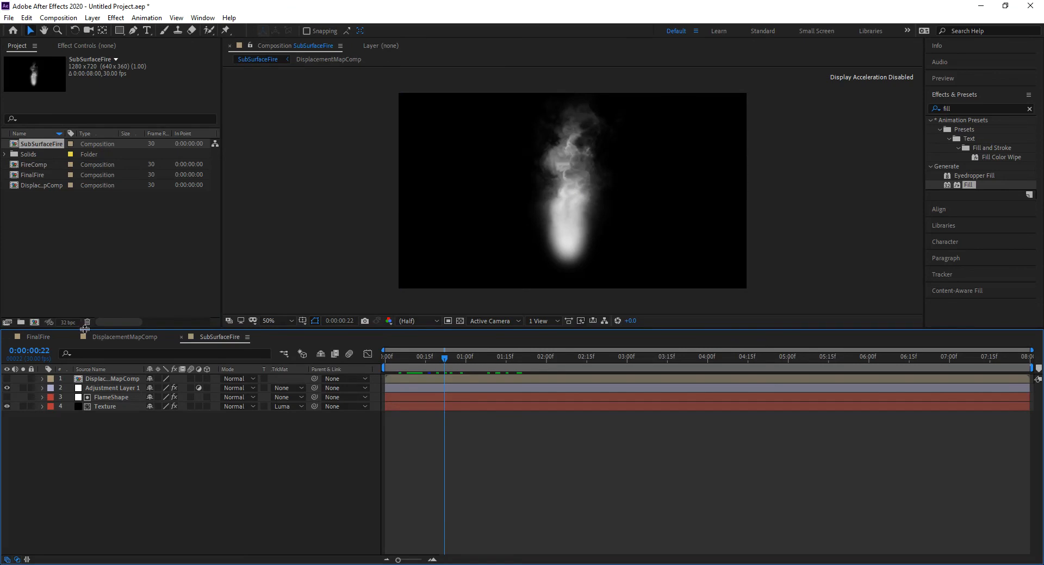
left_click(108, 379)
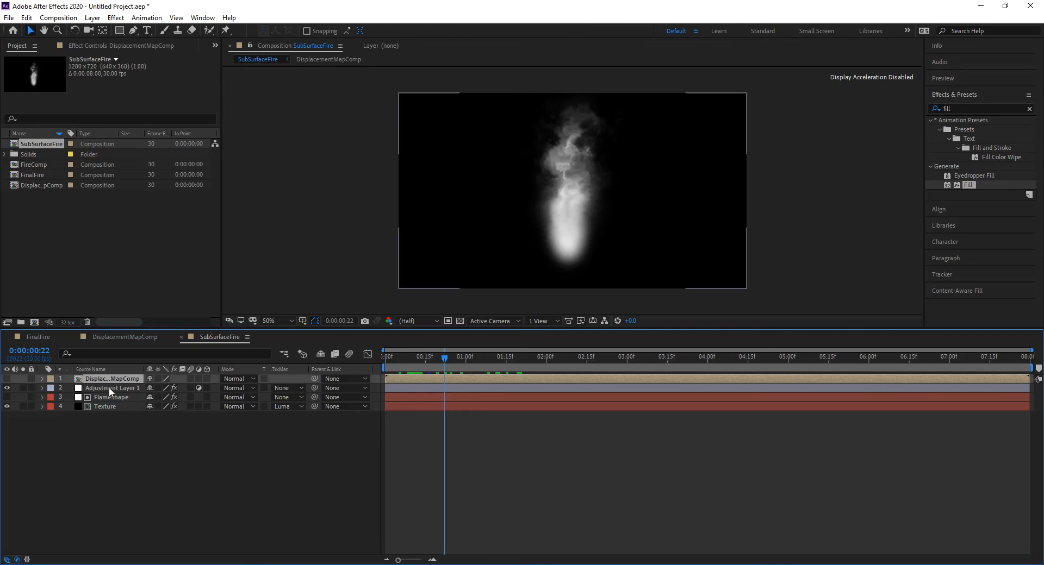
left_click(109, 386)
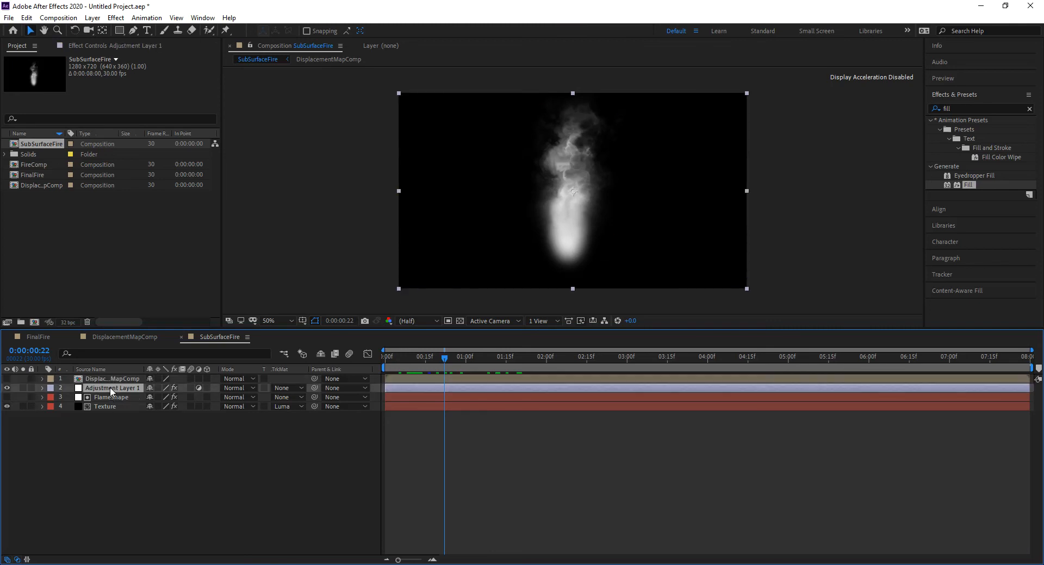
left_click(98, 47)
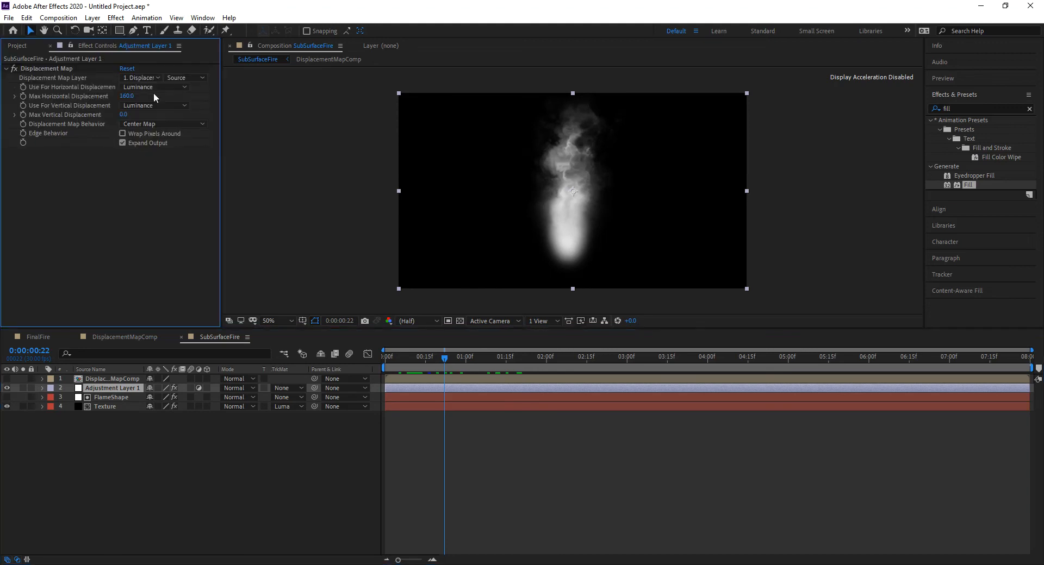
left_click(126, 95)
type("100")
key("Return")
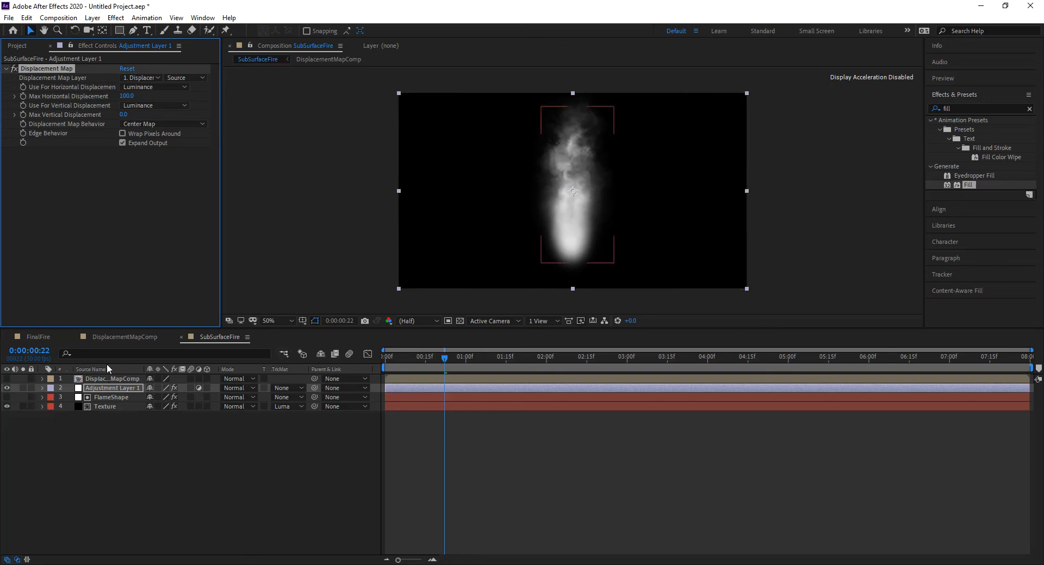
- Set the Fractal Noise scale of SubSurfaceFire's FlameShape layer to 200 and scrub through the flame up to 0:00:01:02
left_click(99, 398)
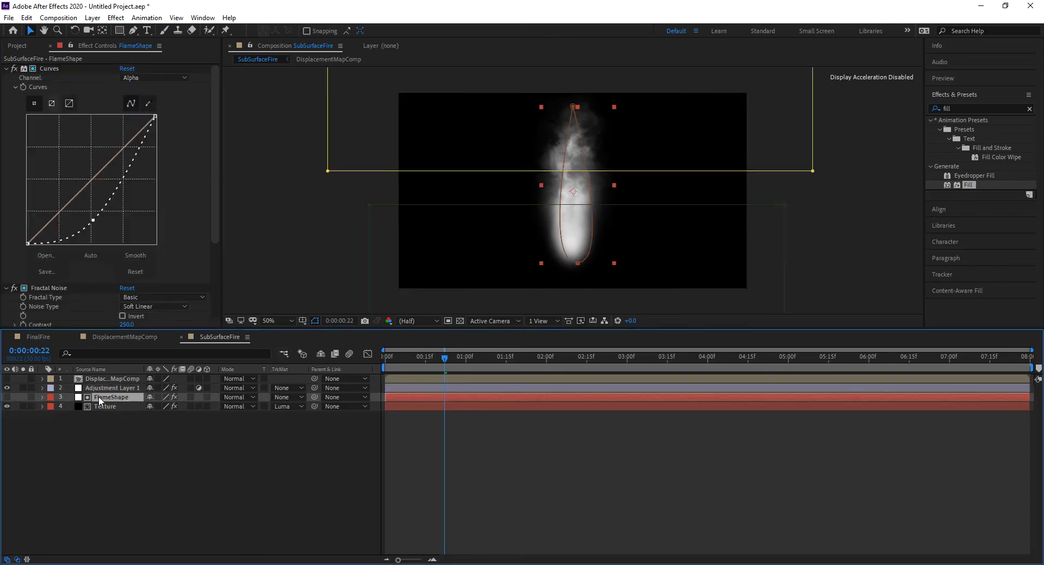
left_click(6, 68)
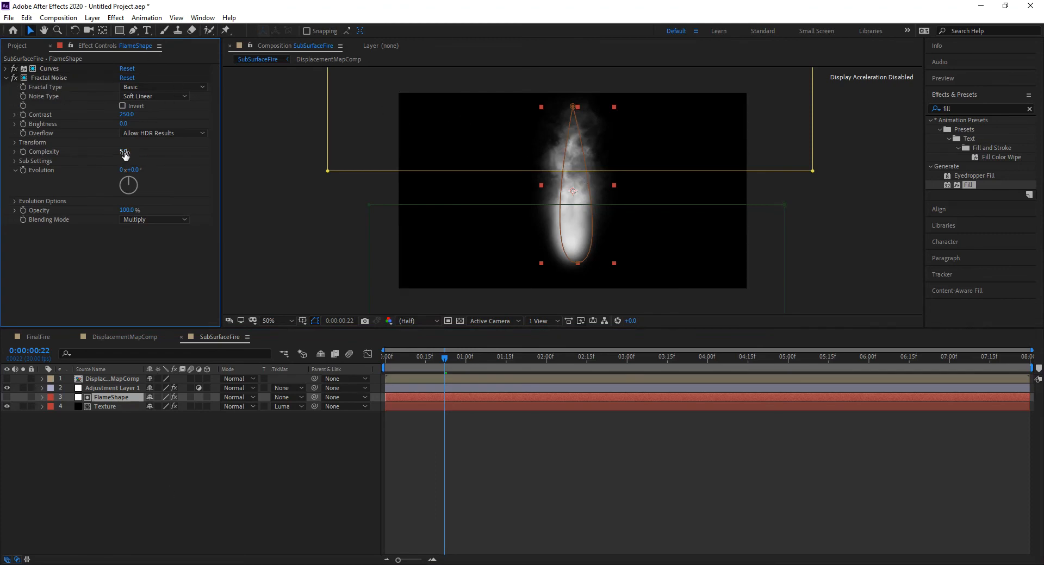
left_click(15, 142)
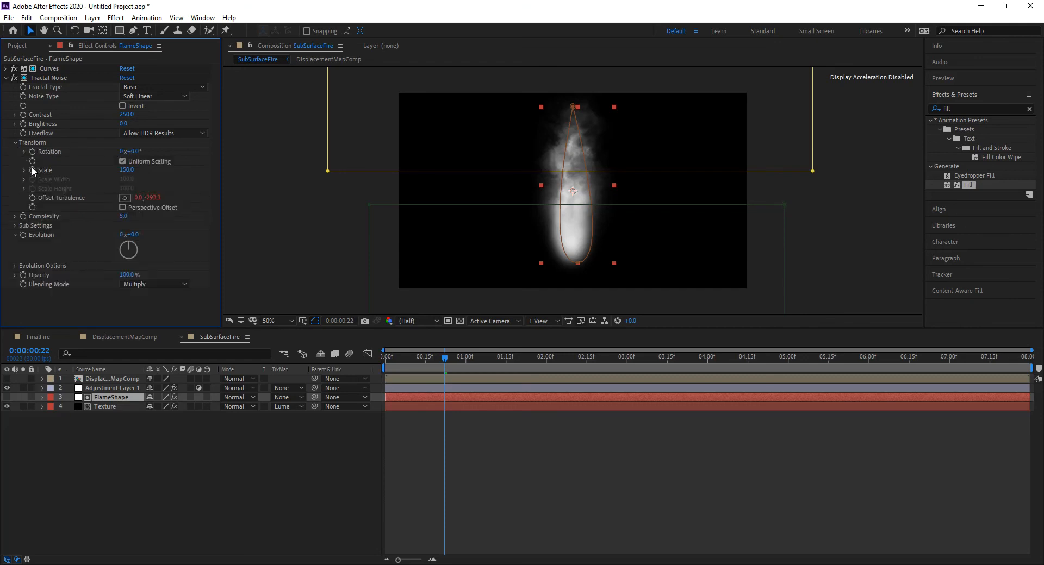
left_click(127, 170)
type("2")
key("Return")
left_click_drag(399, 356, 471, 358)
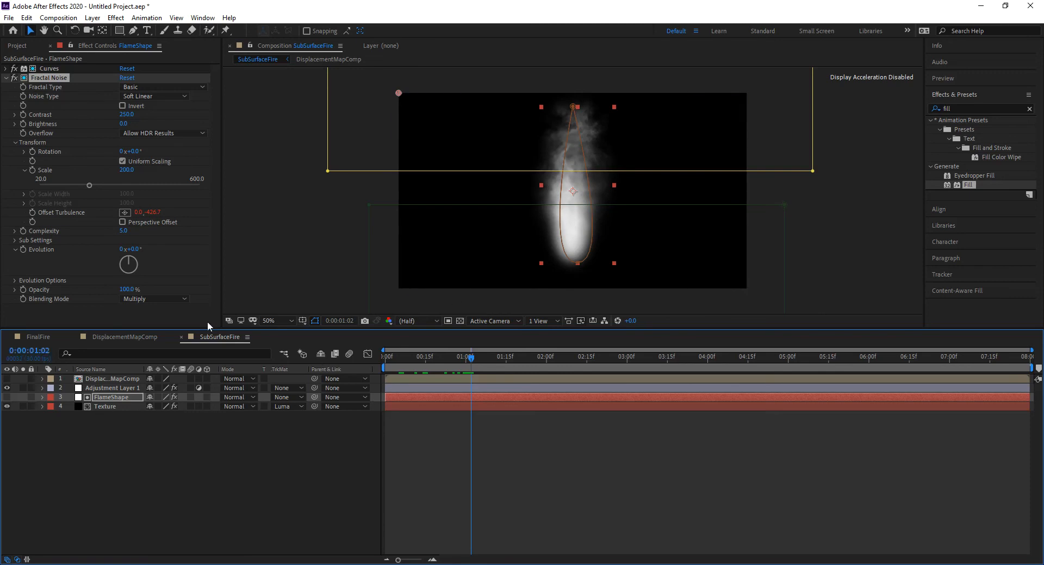
left_click(6, 78)
- Widen FlameShape's Mask 1 symmetrically about its centre by about a third and scrub the timeline to check the flame
left_click(111, 398)
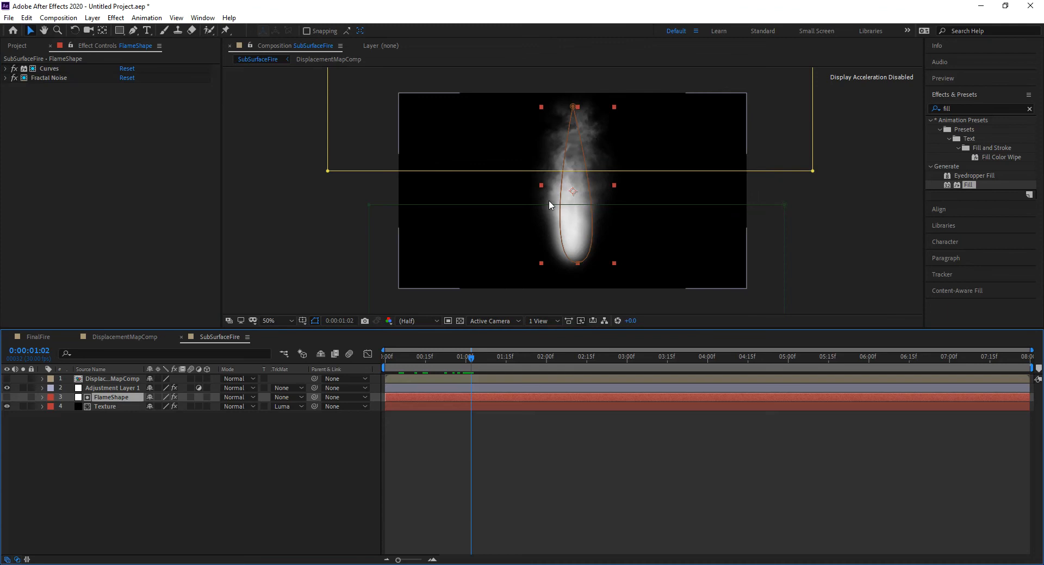
left_click(563, 200)
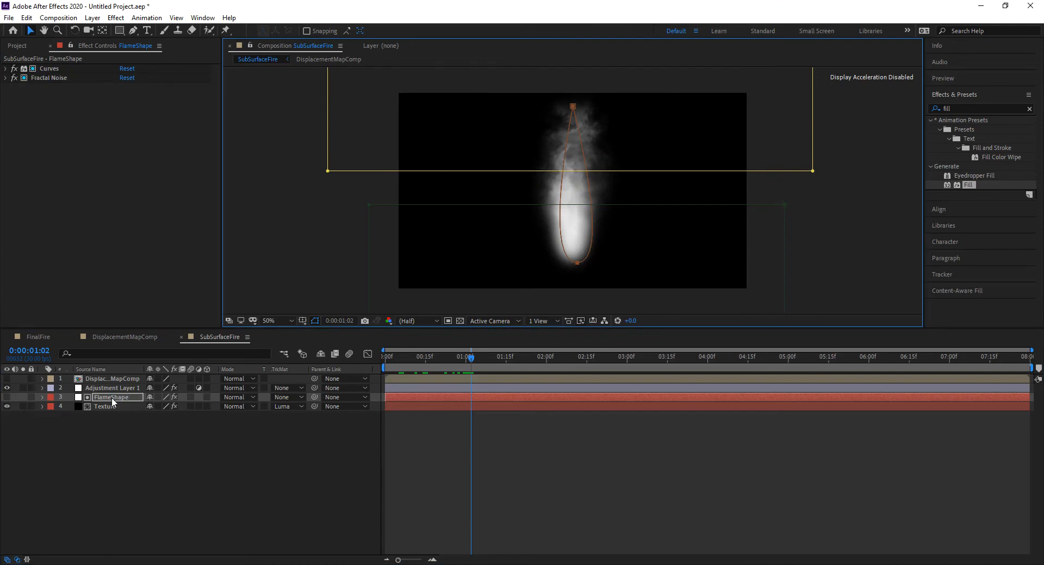
key("m")
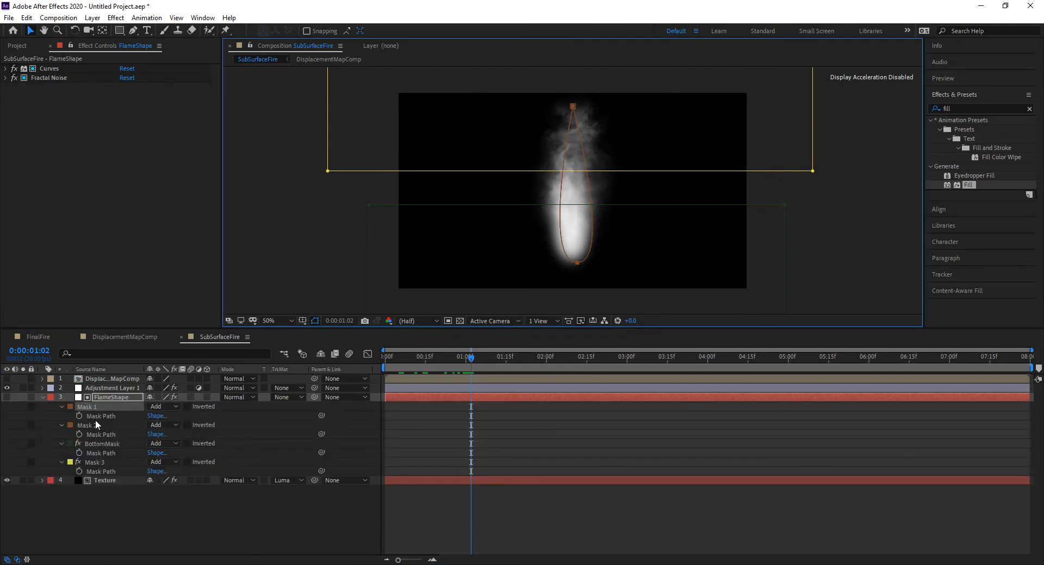
left_click(93, 406)
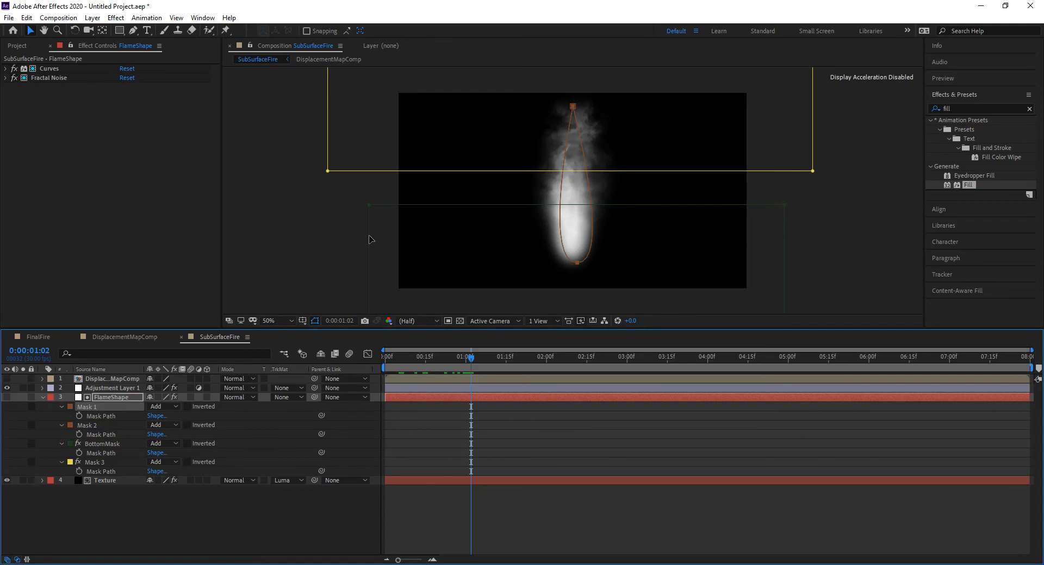
double_click(576, 110)
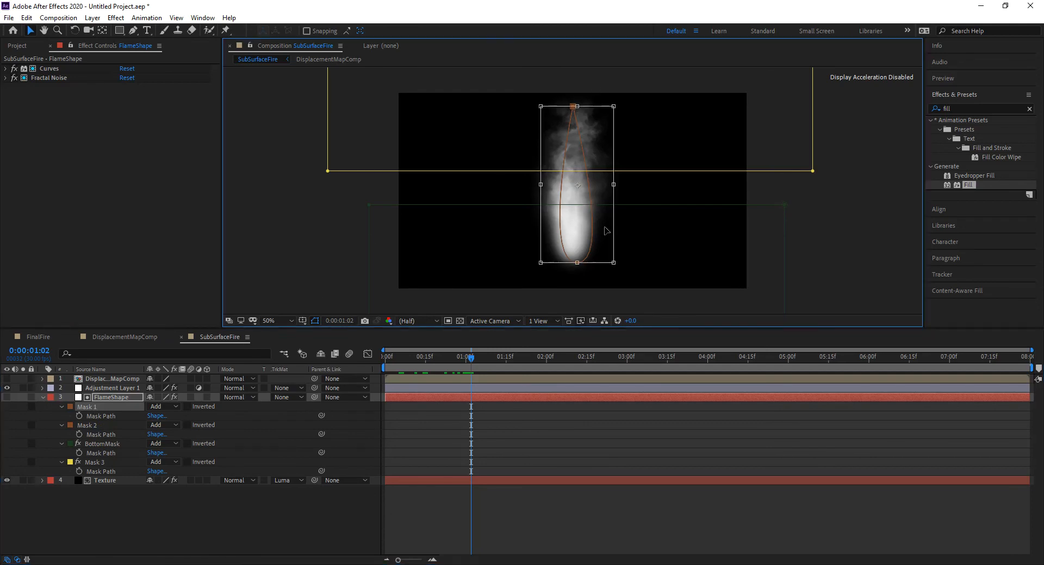
left_click_drag(613, 184, 625, 185)
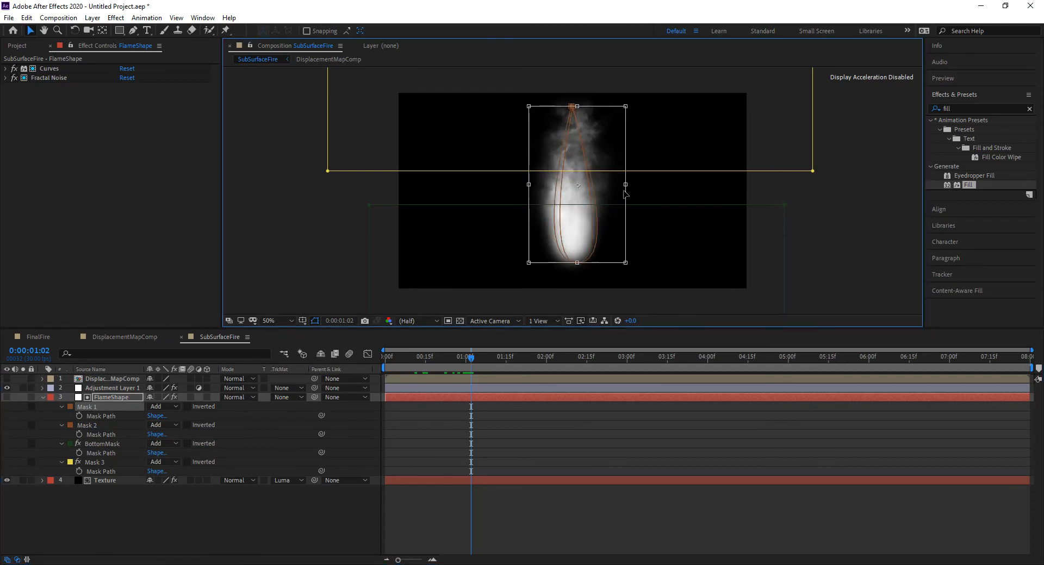
left_click(227, 536)
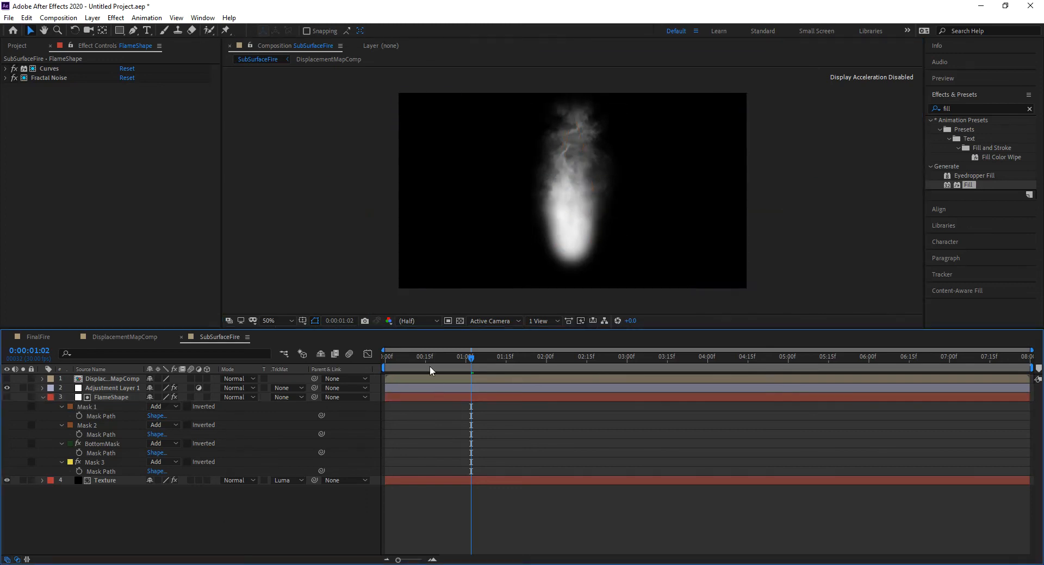
left_click_drag(424, 358, 491, 362)
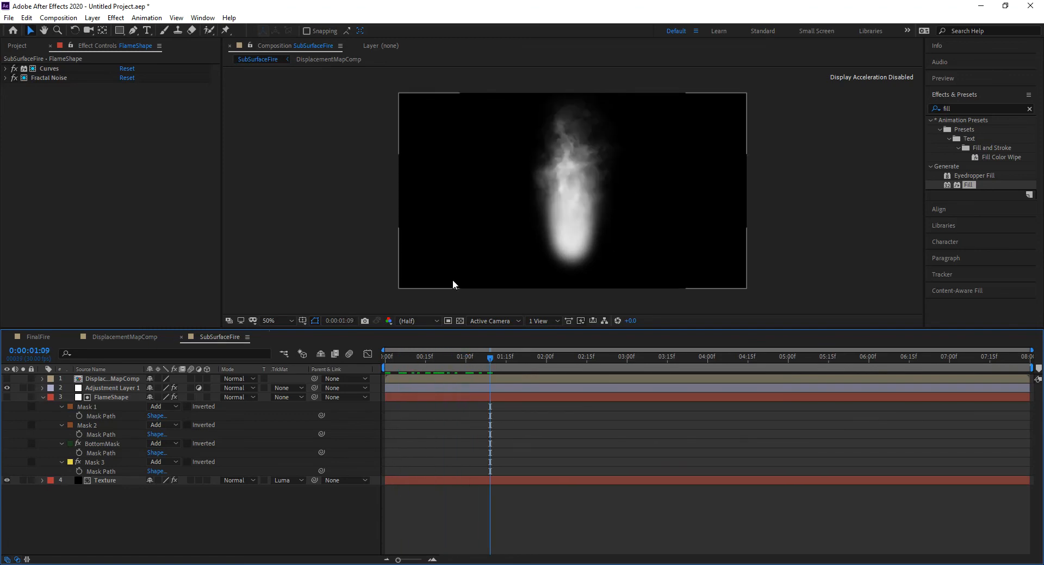
- Add the SubSurfaceFire composition to FinalFire beneath the FireComp layer and toggle its visibility to compare the flame
left_click(38, 337)
left_click(17, 46)
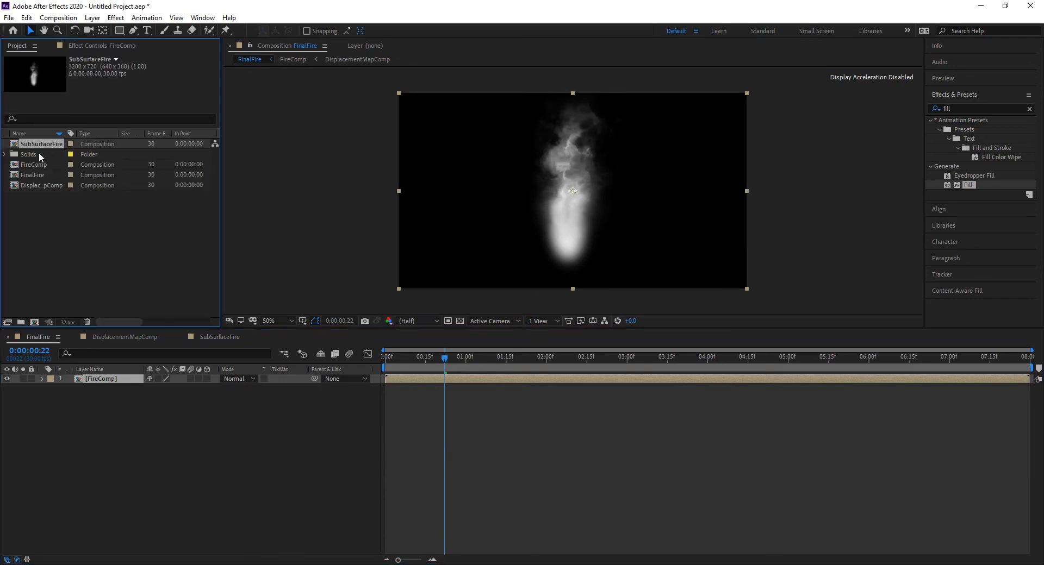
left_click_drag(51, 224, 55, 392)
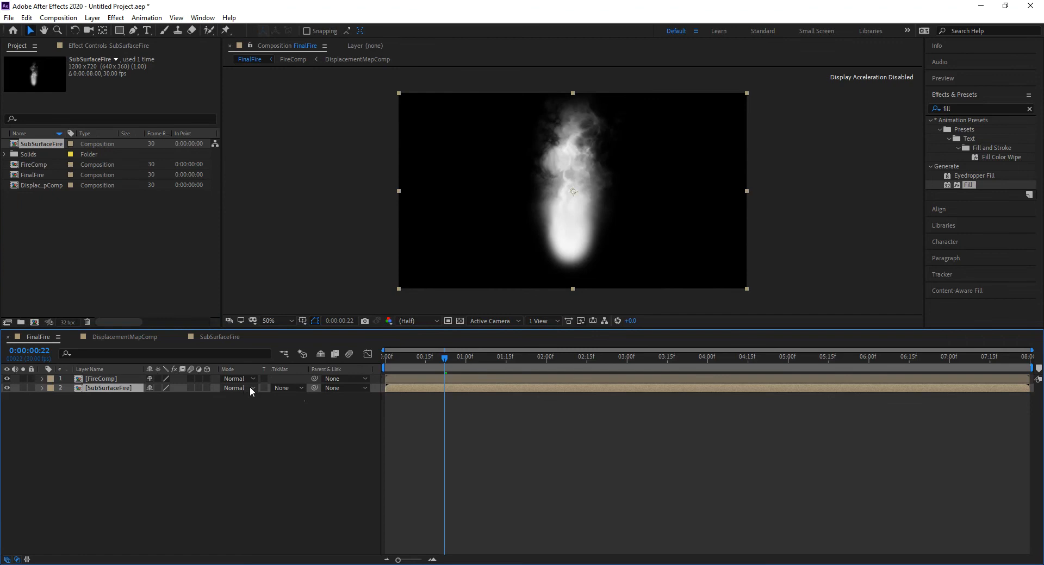
left_click(9, 389)
left_click(7, 388)
left_click(7, 388)
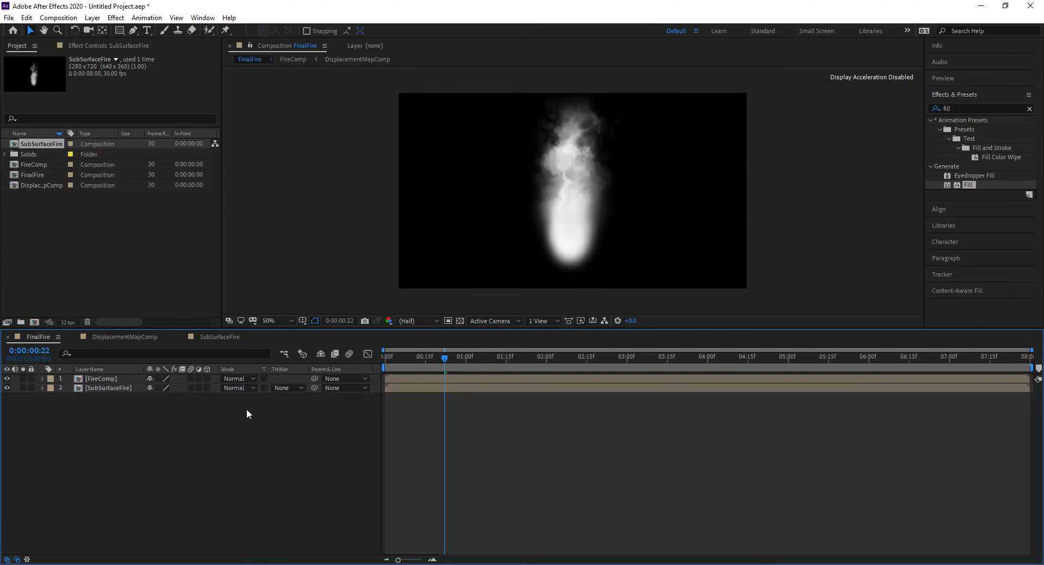
- Set the FireComp layer's blending mode to Multiply and scrub the FinalFire timeline to check the combined flame
left_click(102, 380)
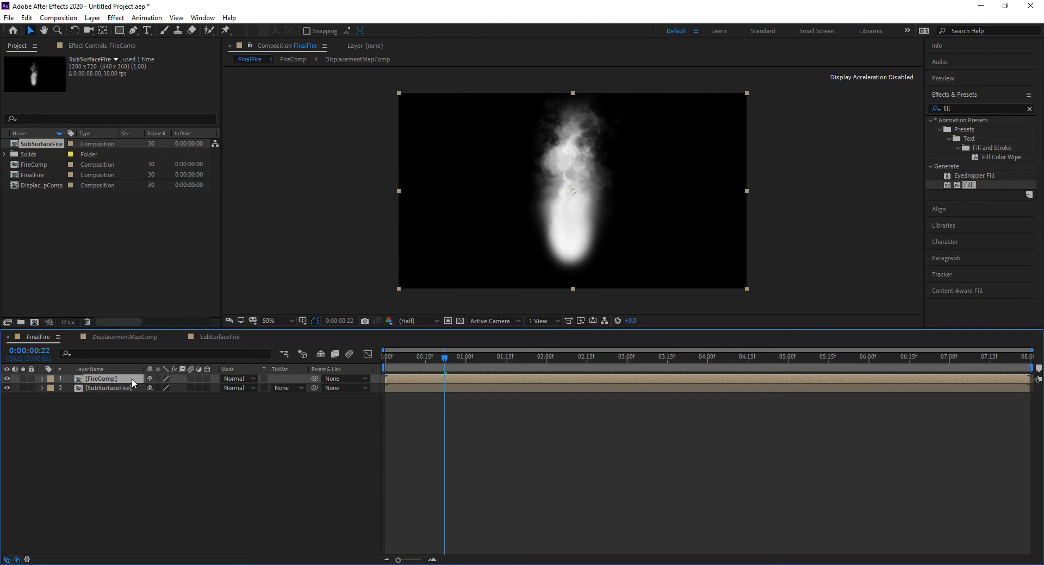
left_click(251, 379)
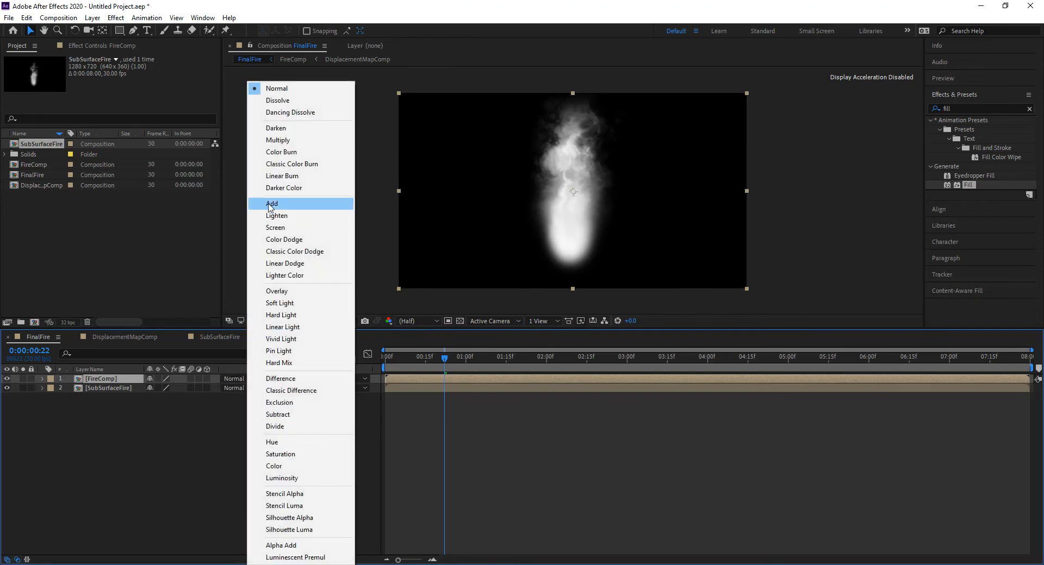
left_click(295, 142)
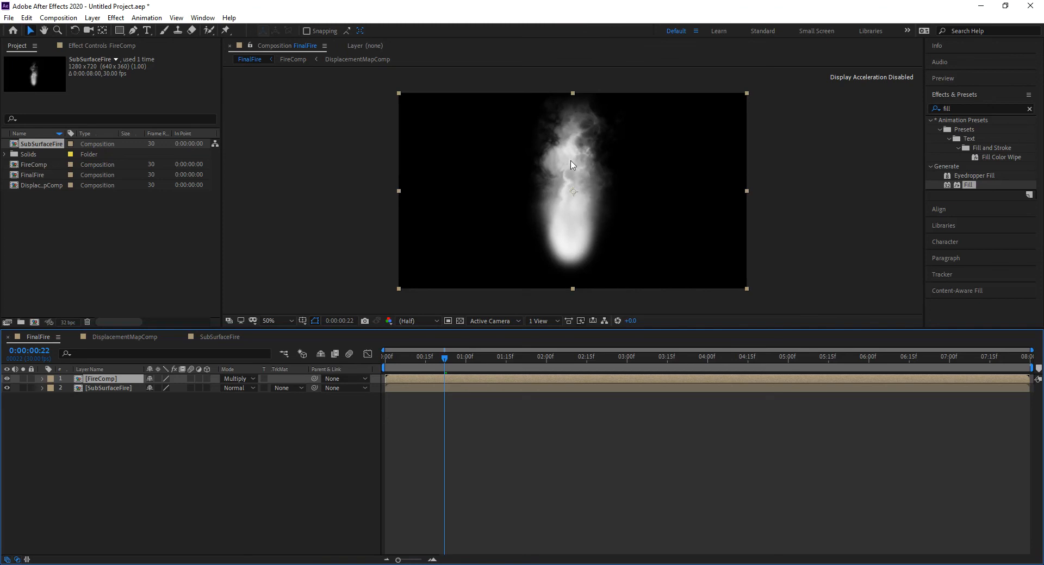
left_click_drag(442, 359, 523, 371)
left_click(288, 442)
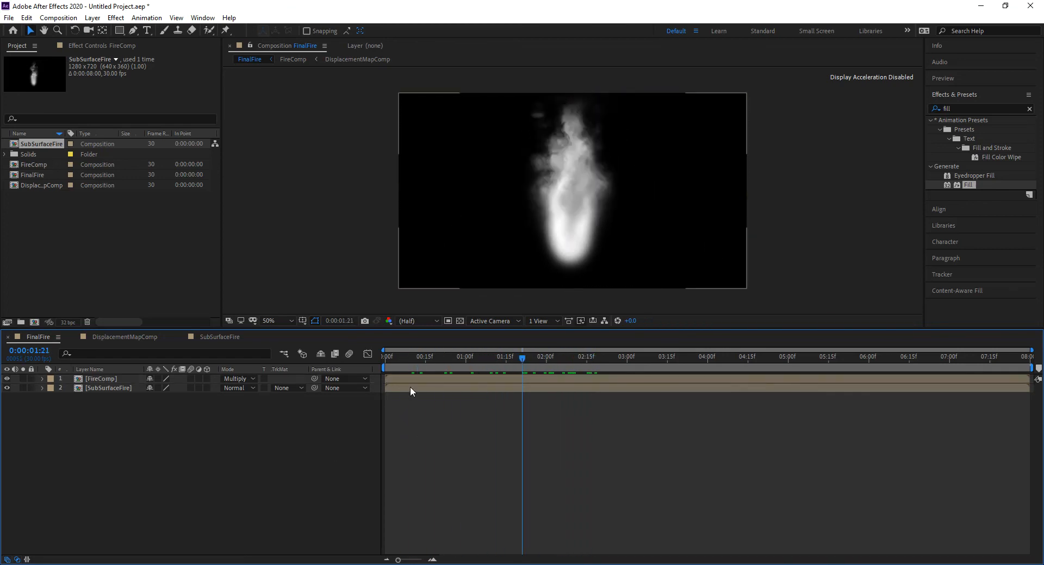
left_click_drag(515, 352, 371, 361)
left_click(397, 355)
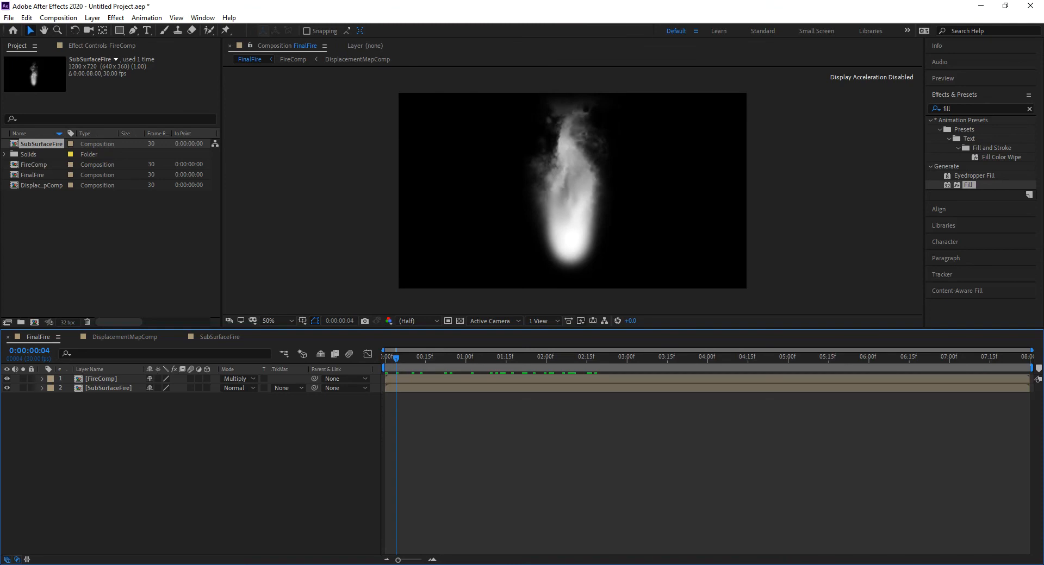
- Add a new adjustment layer above FireComp in the FinalFire composition and rename it ColorGlow
right_click(200, 442)
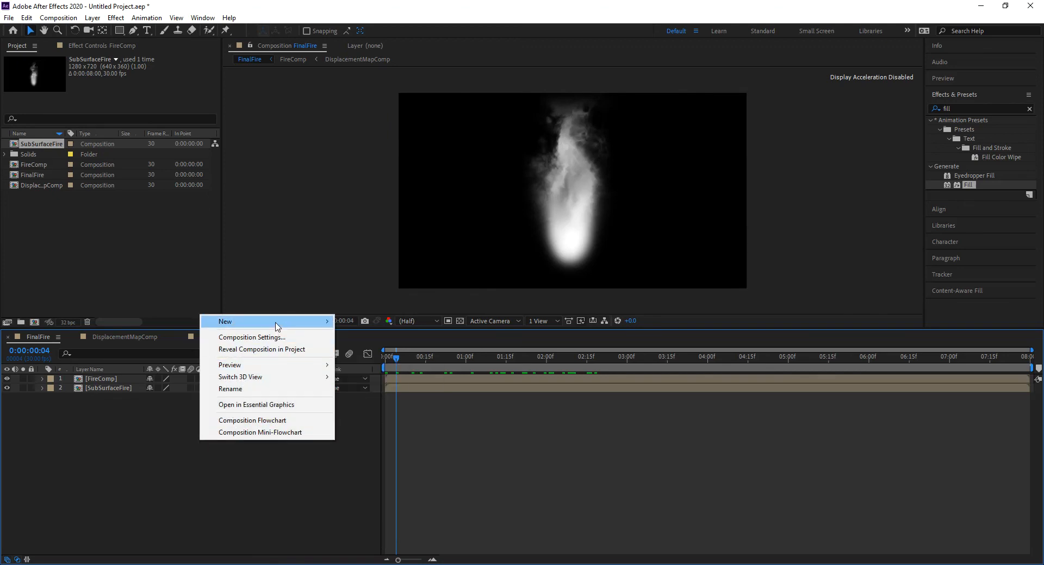
mouse_move(277, 322)
left_click(411, 412)
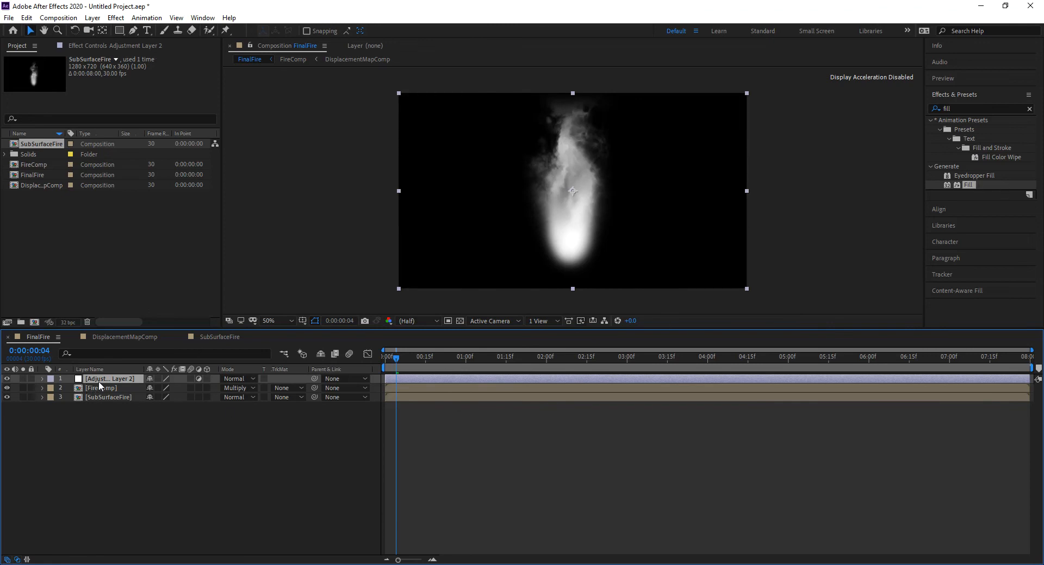
key("Return")
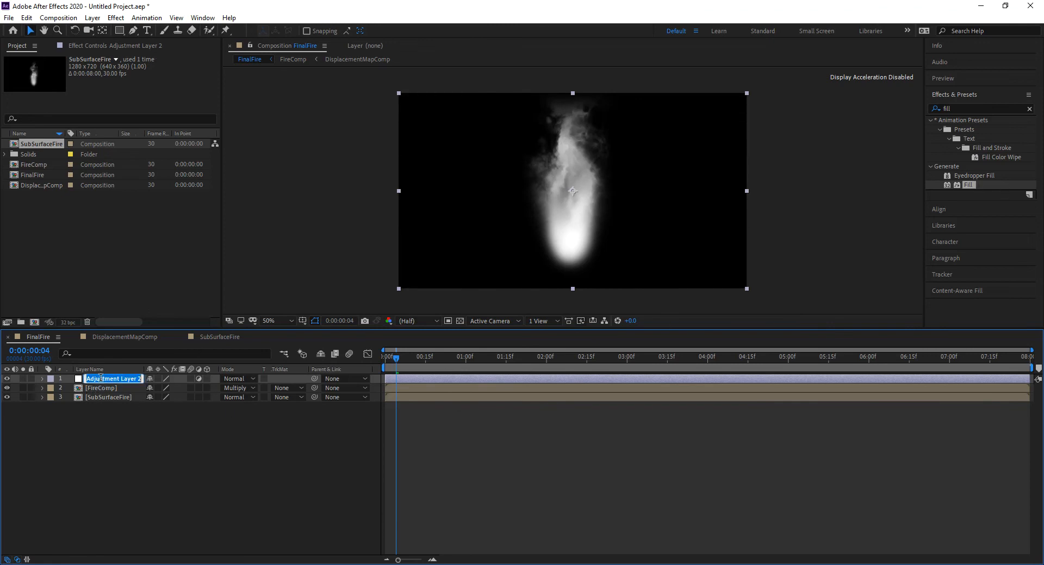
type("ColorGlow")
key("Return")
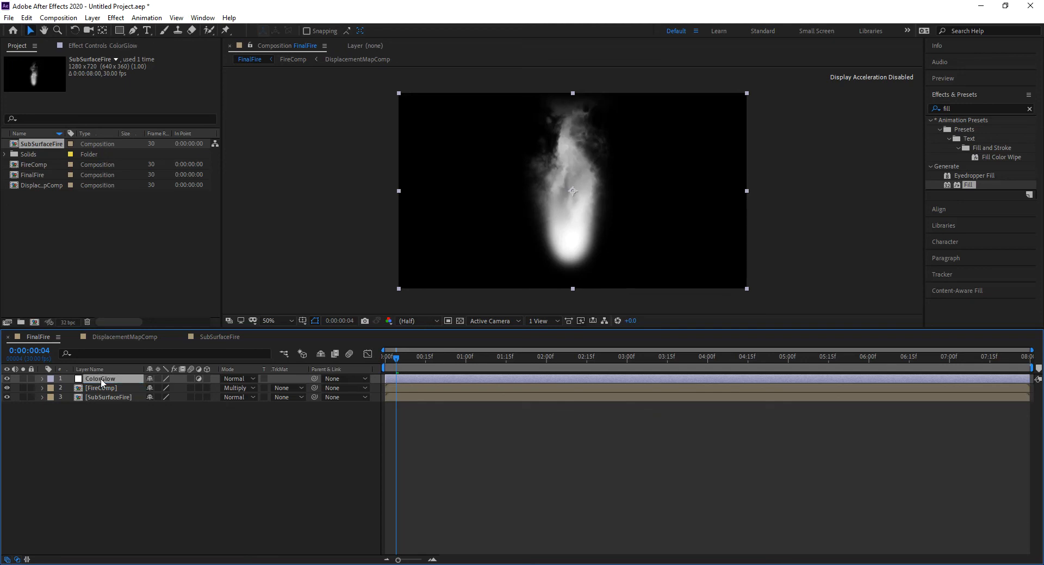
- Find the Unsharp Mask effect and apply it to the ColorGlow adjustment layer
left_click(951, 108)
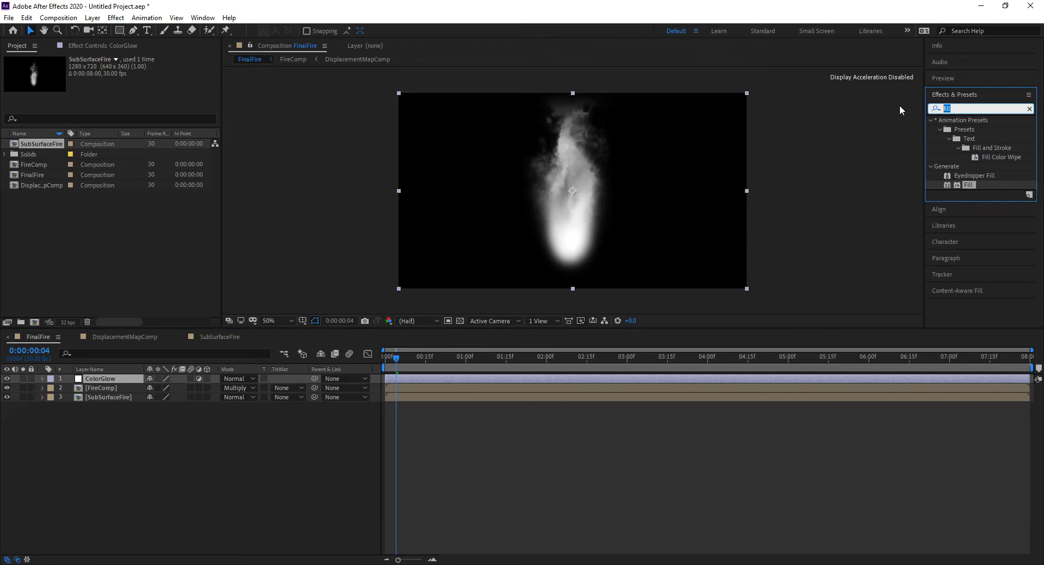
key("period")
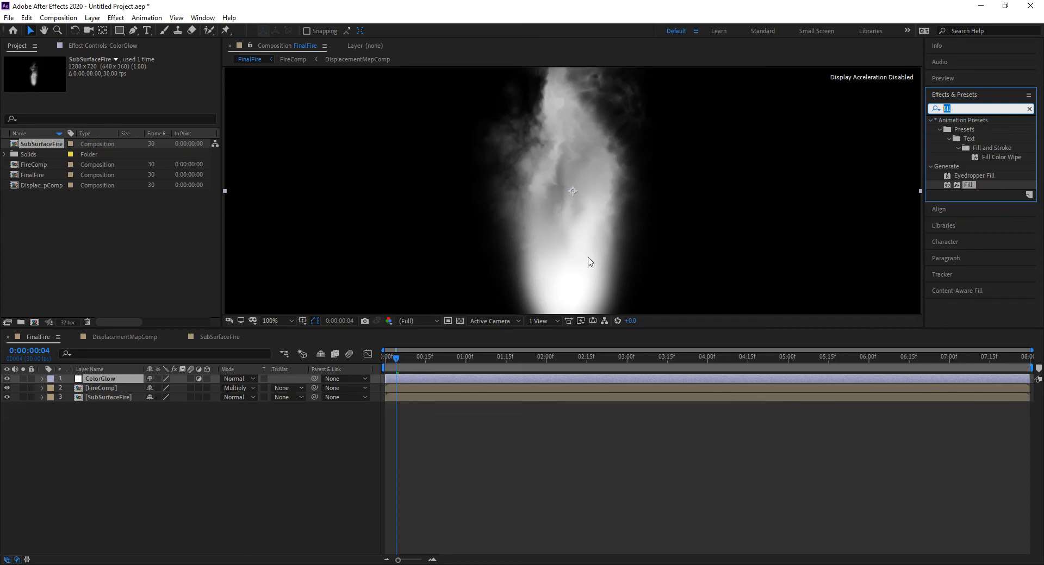
double_click(957, 106)
left_click(93, 380)
double_click(954, 109)
type("Uns")
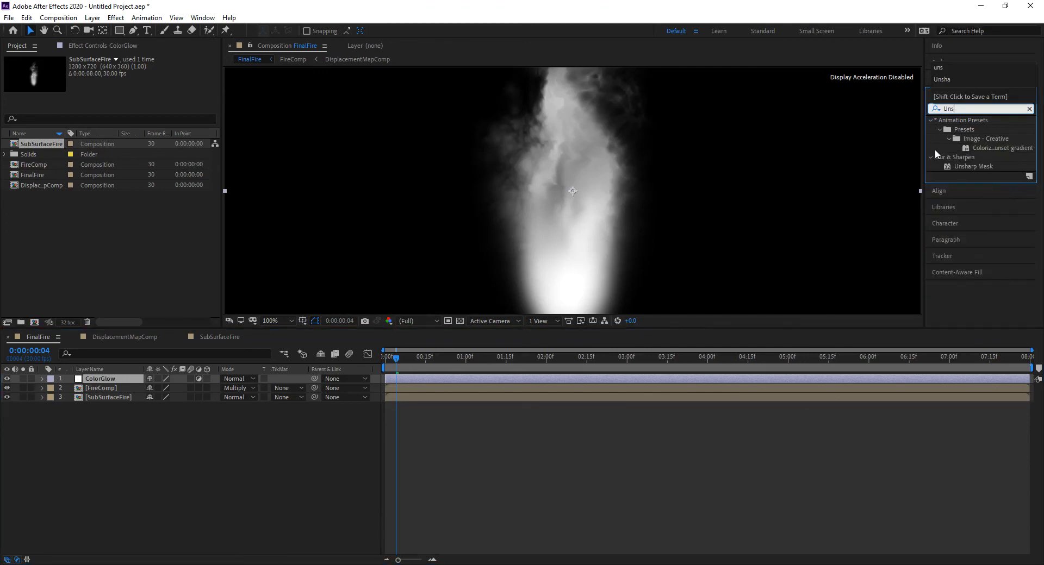
left_click_drag(948, 167, 94, 377)
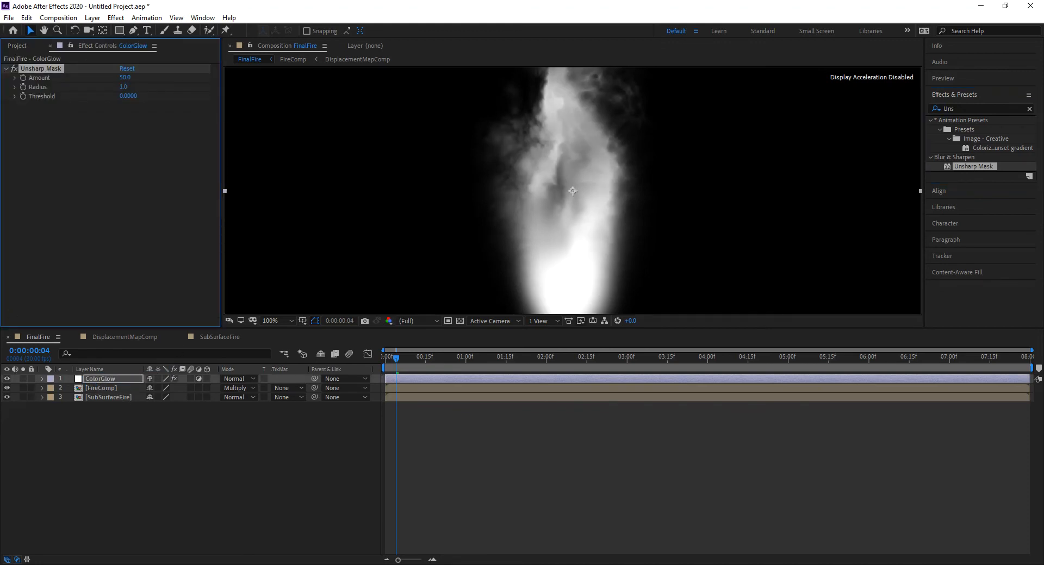
- Set the Unsharp Mask amount to 80 and scrub from the start to 0:00:00:16 to check the flame
left_click(122, 77)
type("80")
key("Tab")
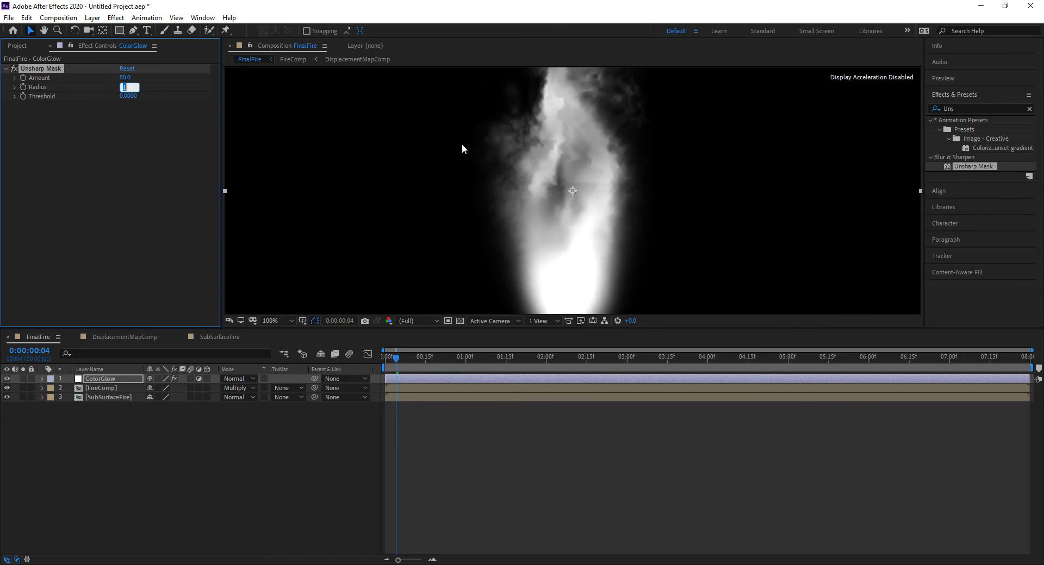
mouse_move(396, 358)
left_mouse_down()
mouse_move(415, 358)
mouse_move(381, 354)
left_mouse_up()
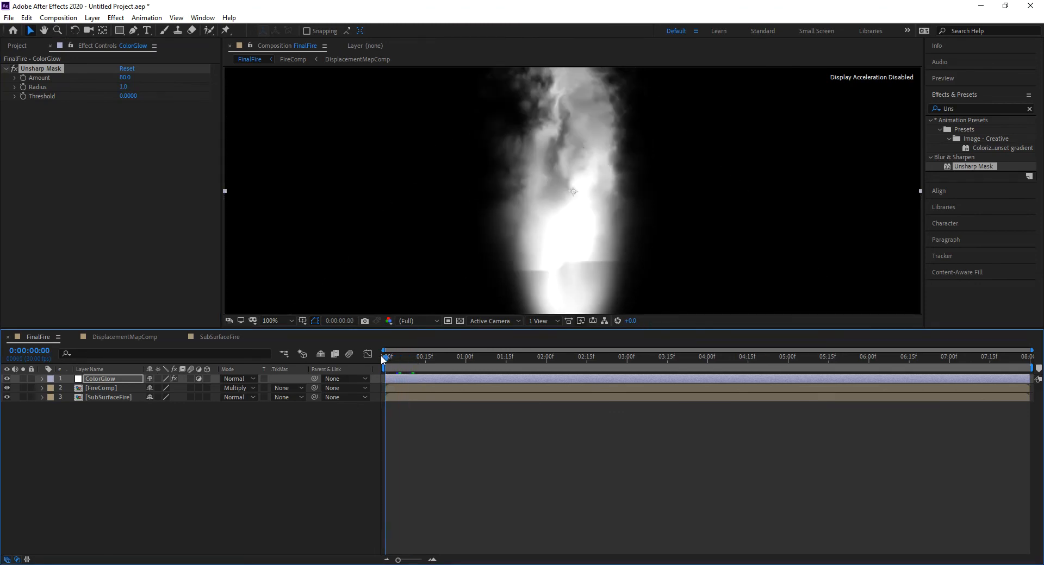
key("comma")
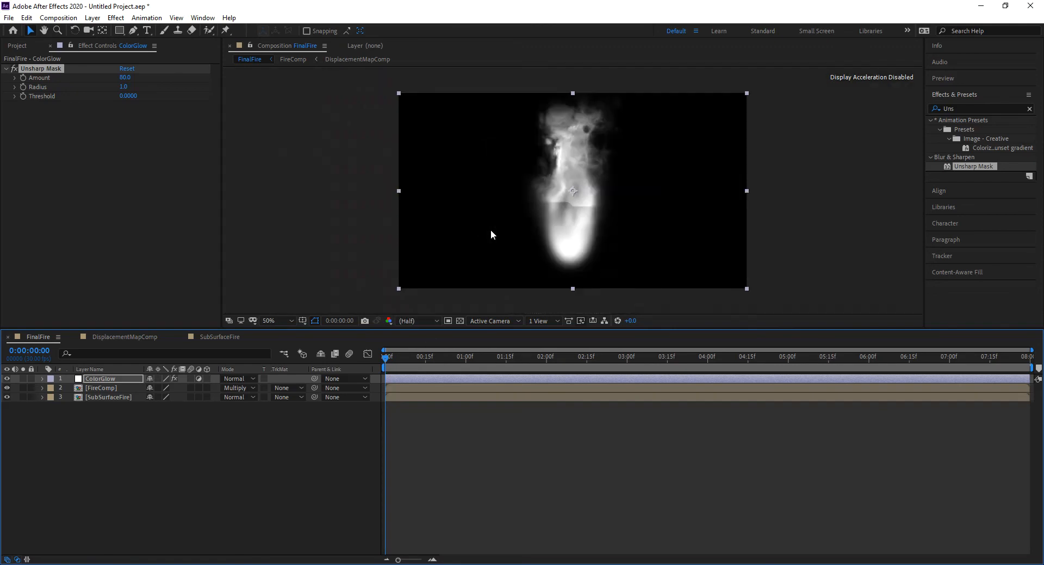
left_click_drag(415, 358, 428, 358)
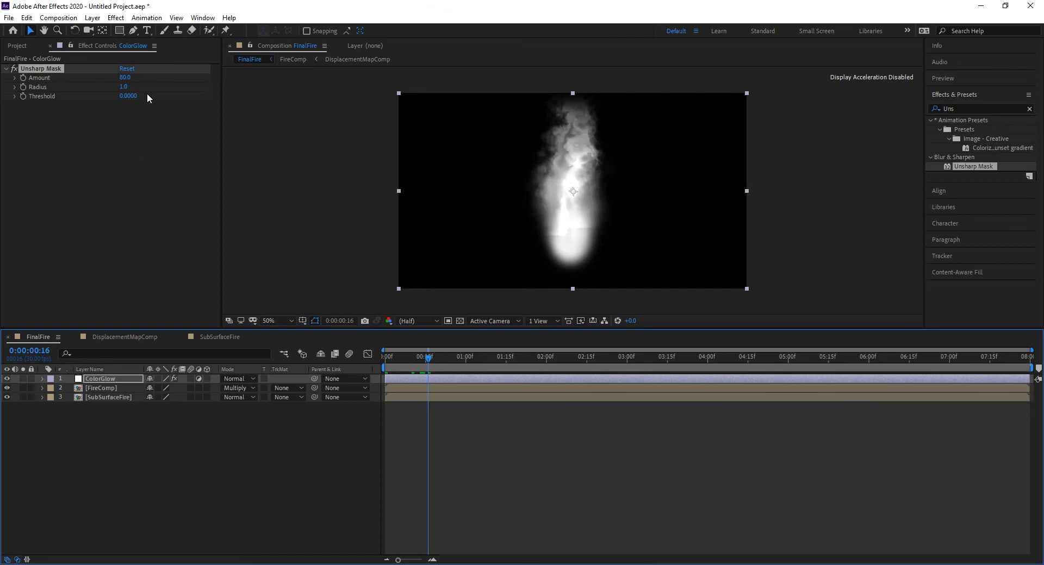
- Set the Unsharp Mask radius to 10 and amount to 90, and inspect the flame at 0:00:00:28 in an enlarged viewer
left_click(124, 87)
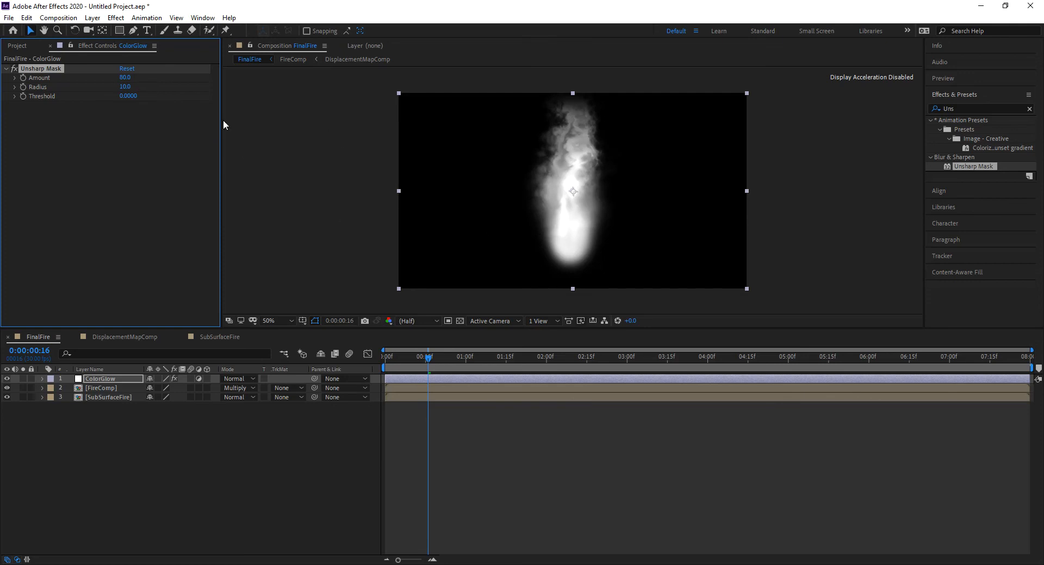
left_click(123, 79)
type("90")
key("Return")
left_click(170, 184)
left_click(459, 357)
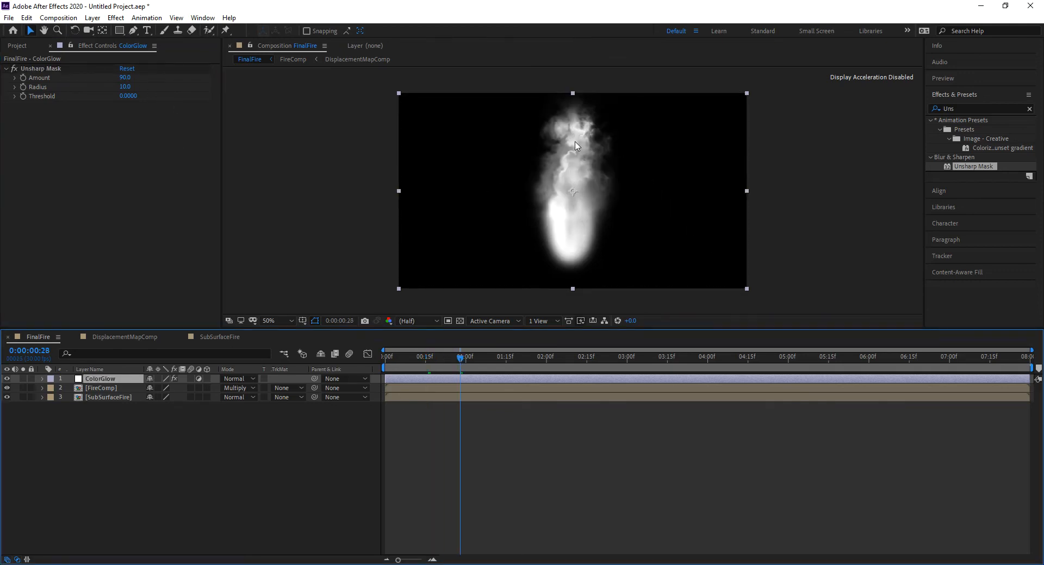
key("period")
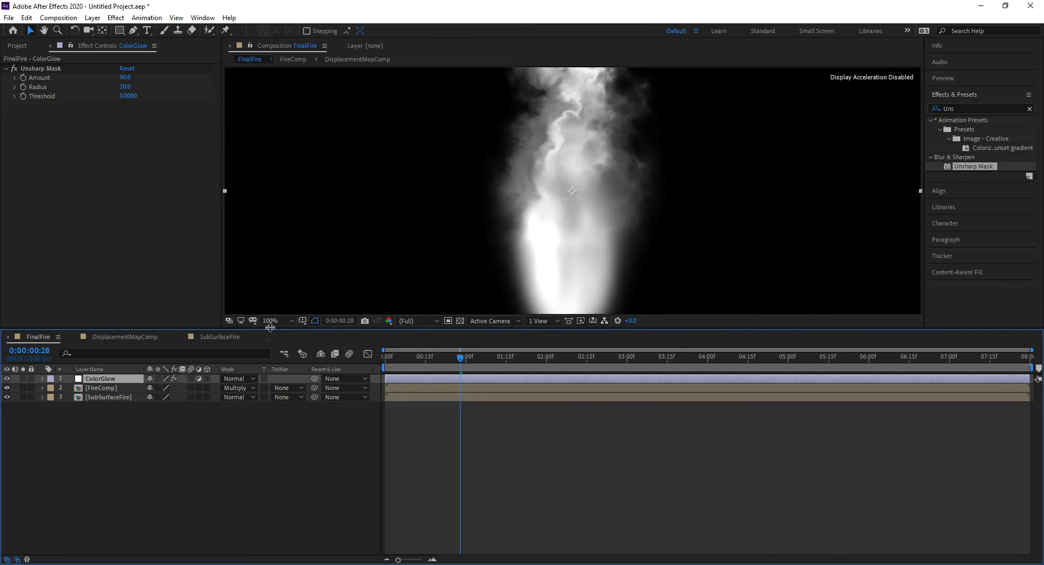
left_click_drag(270, 331, 258, 405)
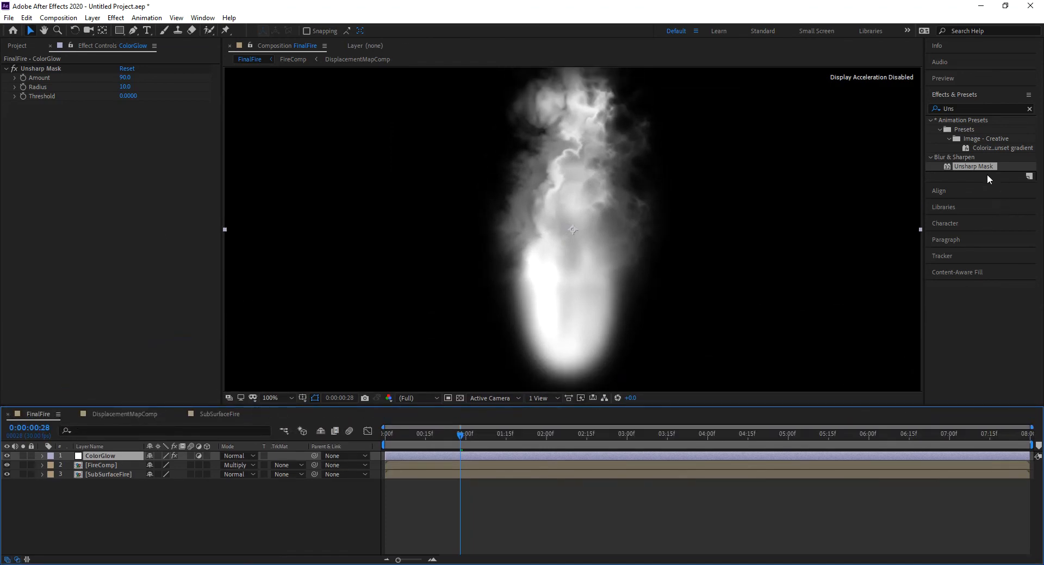
- Find the Brightness & Contrast effect and add it to ColorGlow below Unsharp Mask
left_click(957, 109)
type("bri")
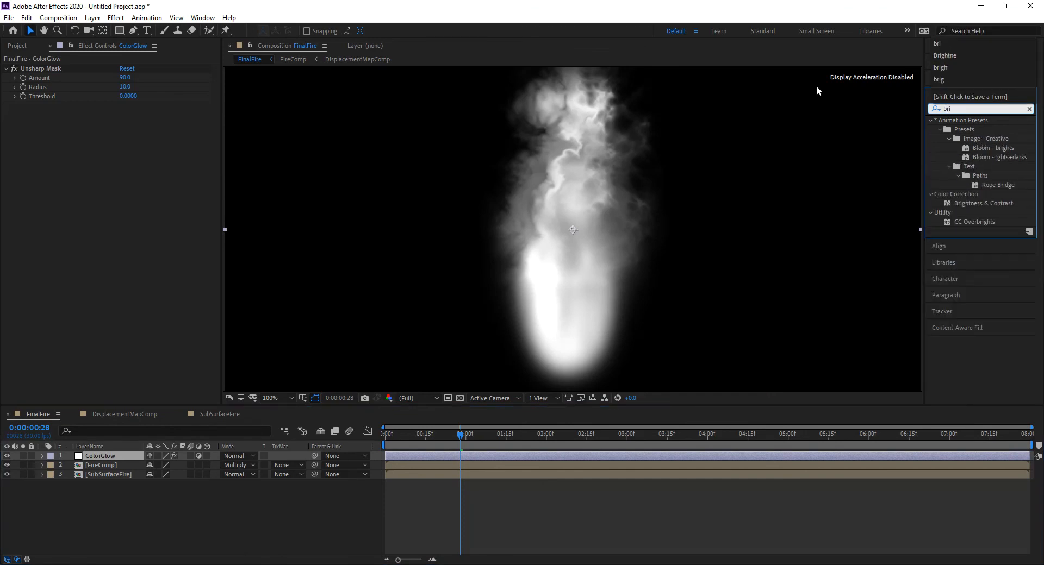
type("g")
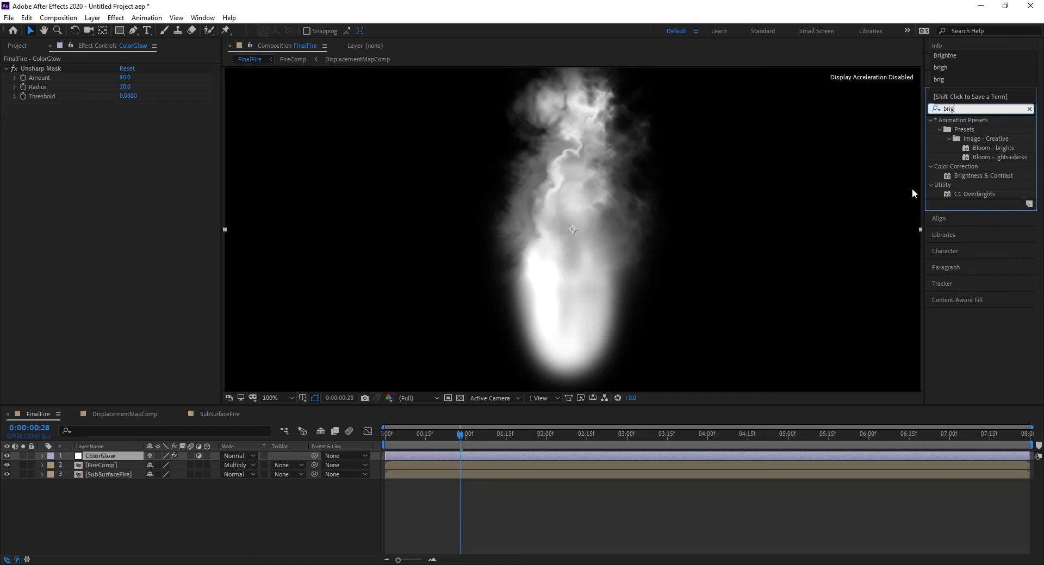
left_click_drag(951, 175, 67, 155)
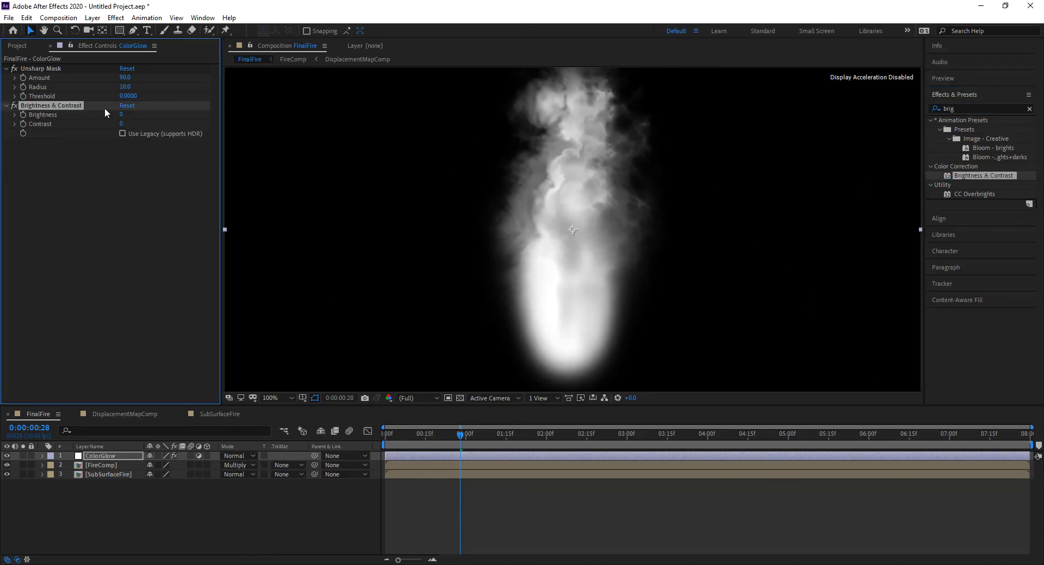
- Set ColorGlow's Brightness & Contrast effect to a brightness of -50 and a contrast of 50
left_click(121, 114)
type("-50")
key("Return")
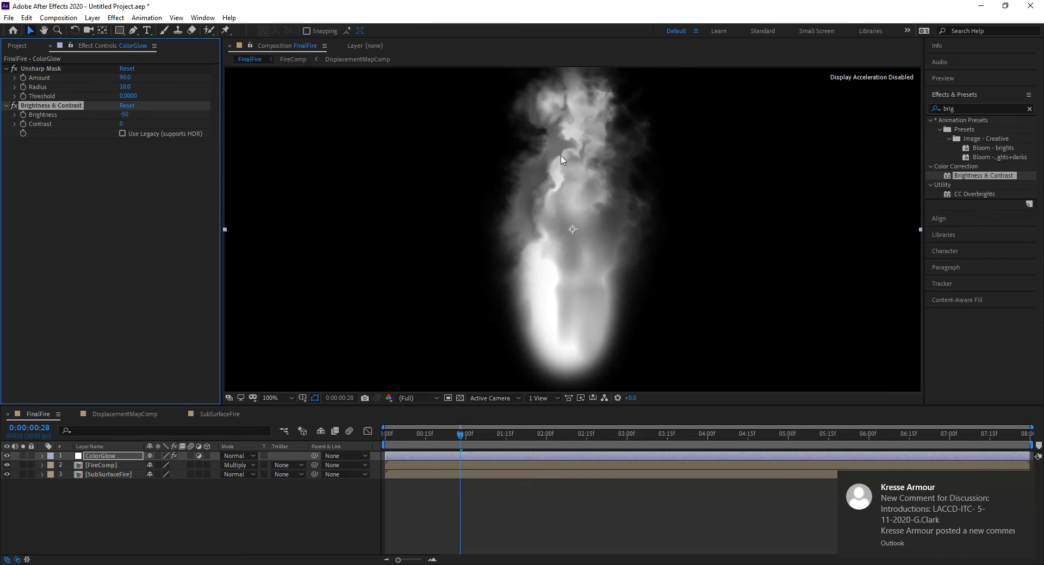
left_click(122, 125)
type("50")
key("Return")
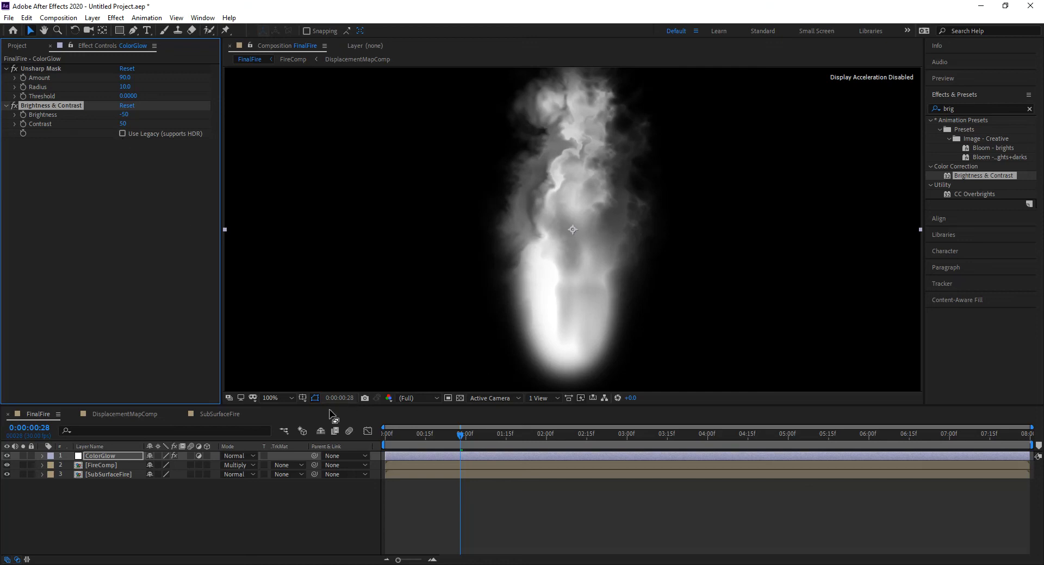
- Set the preview resolution to Half, scrub the flame up to 0:00:01:22 and return to the first frame
left_click_drag(438, 433, 451, 433)
left_click(428, 398)
left_click(422, 435)
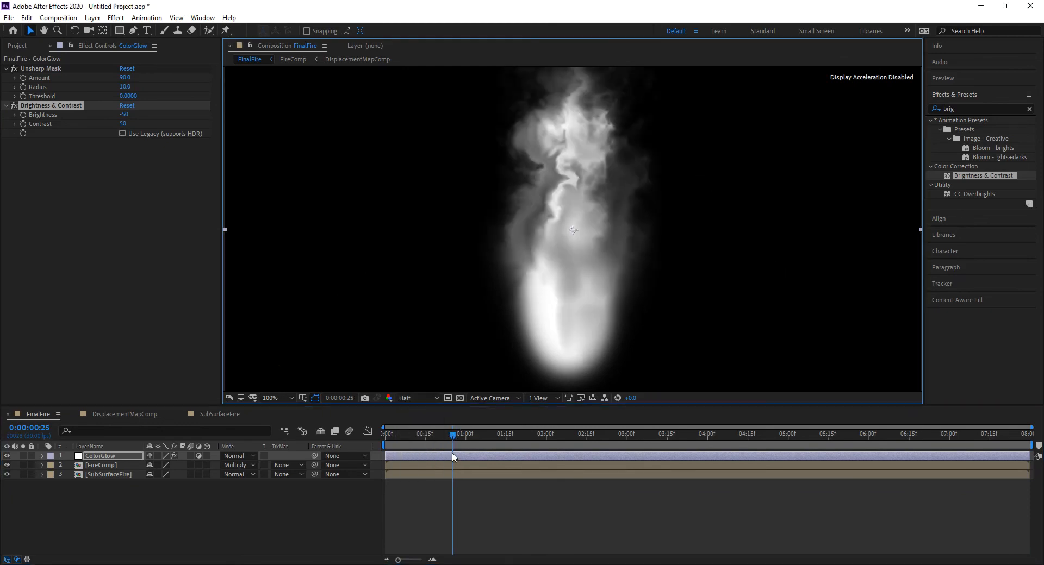
left_click_drag(419, 435, 524, 435)
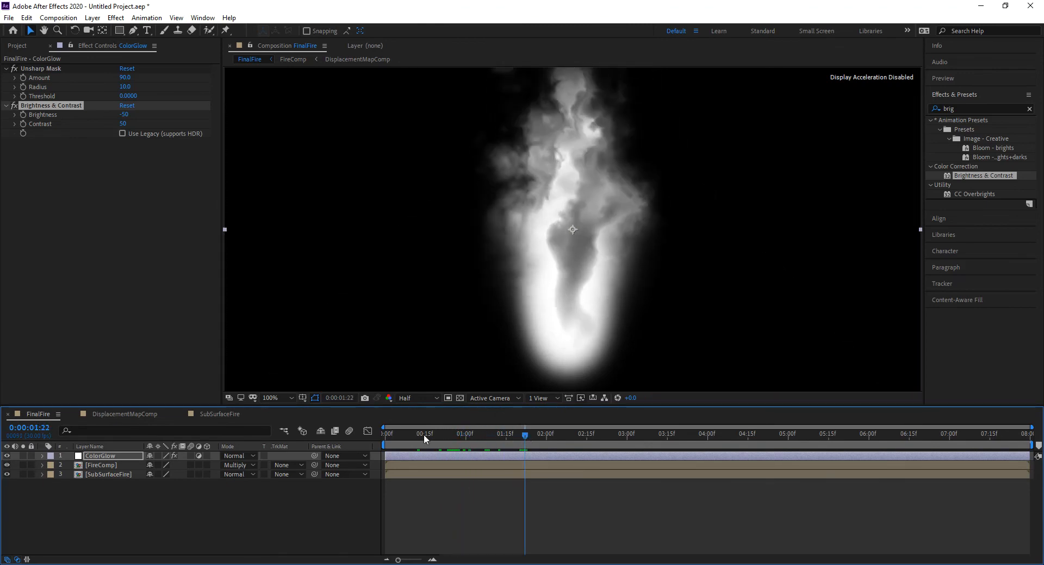
left_click_drag(423, 435, 376, 431)
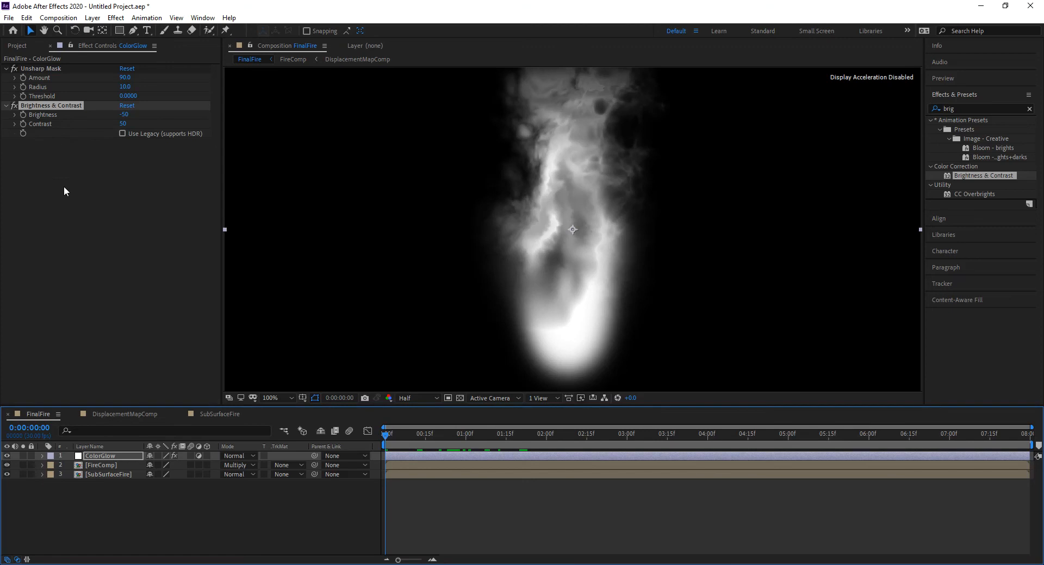
- Apply the Curves effect to ColorGlow and bend its RGB curve into an S shape with lower shadows and higher highlights
left_click_drag(240, 413, 241, 377)
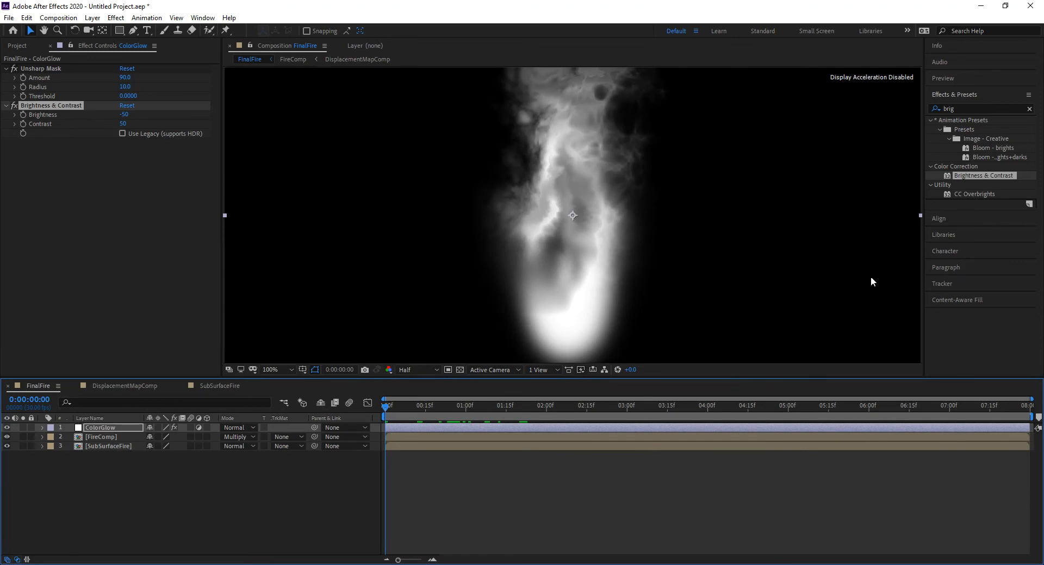
double_click(957, 108)
type("curve")
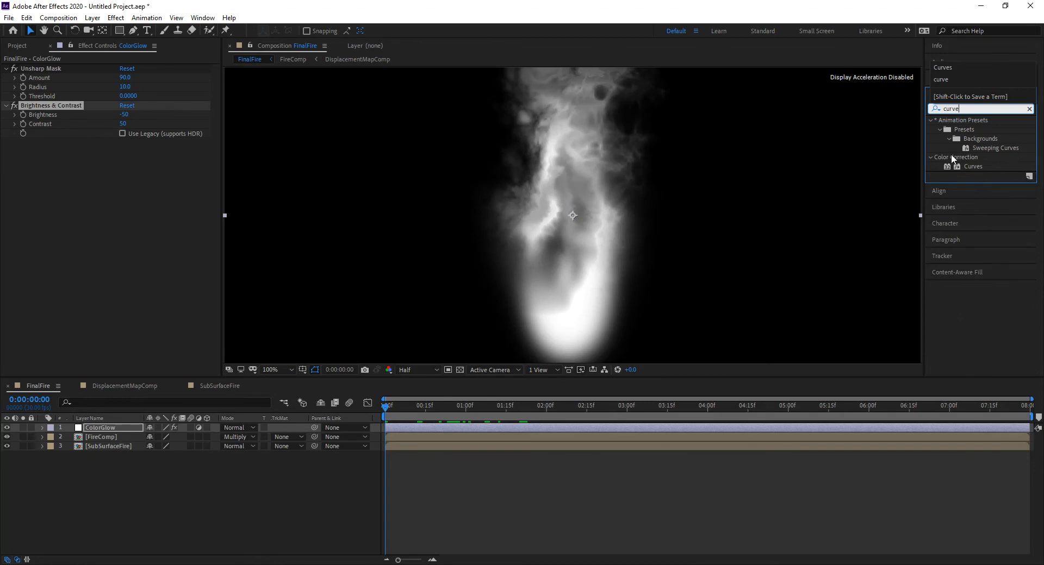
left_click_drag(944, 167, 90, 210)
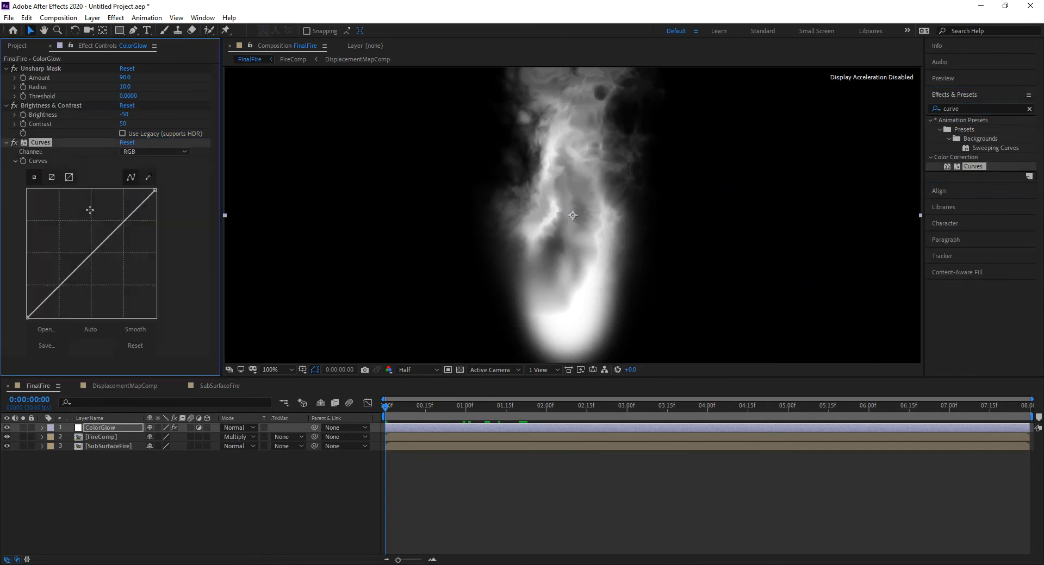
left_click(148, 152)
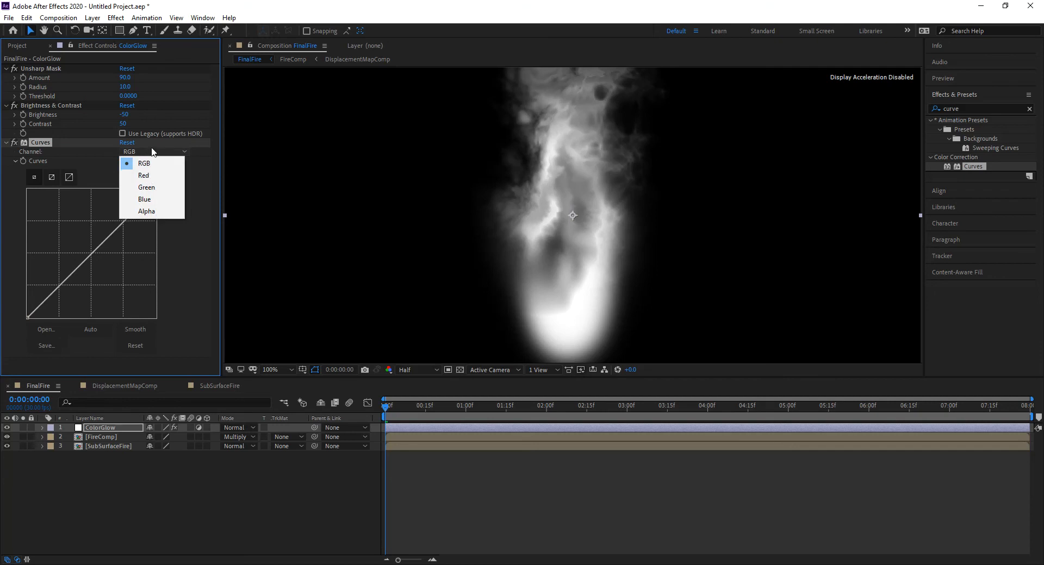
left_click(144, 163)
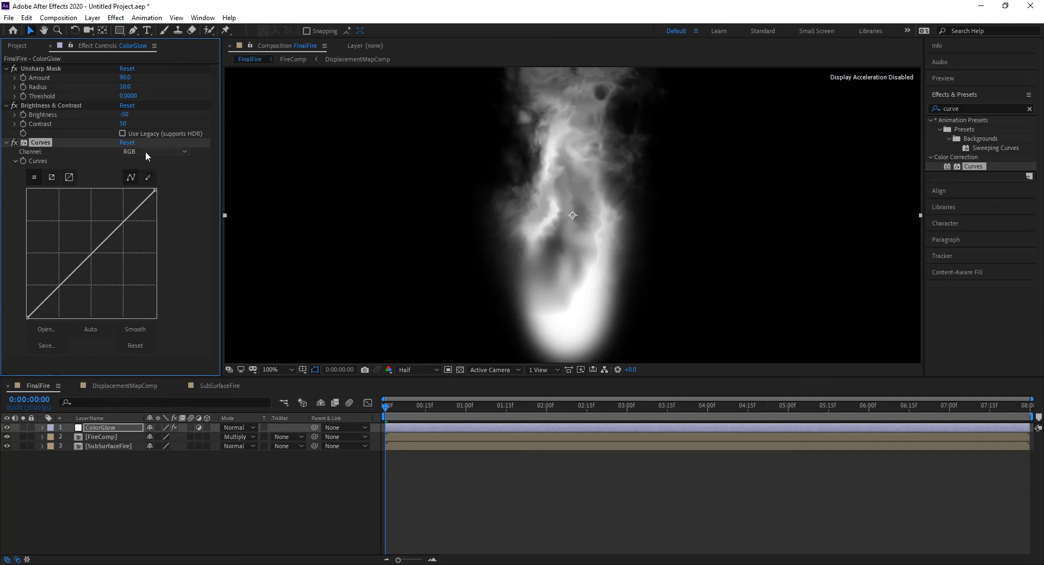
left_click_drag(61, 283, 72, 294)
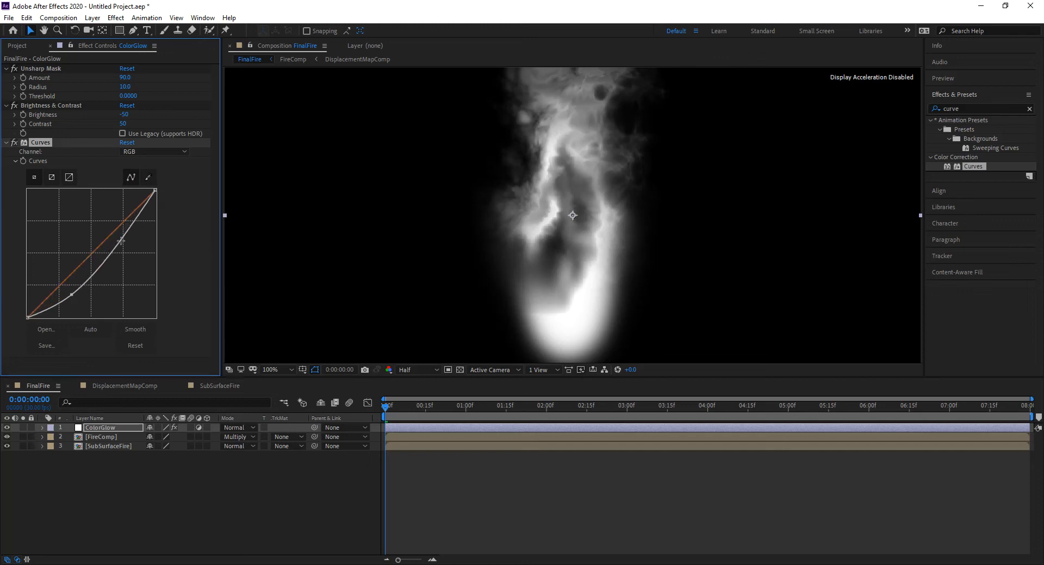
left_click_drag(127, 237, 112, 220)
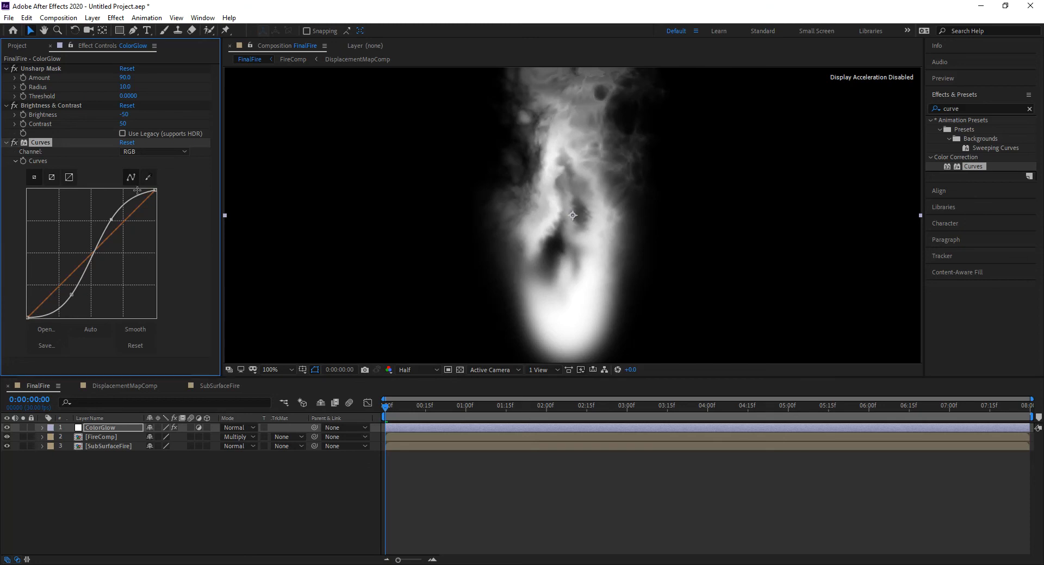
- Raise the midtones of the Red channel in ColorGlow's Curves effect
left_click(157, 151)
left_click(146, 177)
left_click_drag(82, 263, 78, 234)
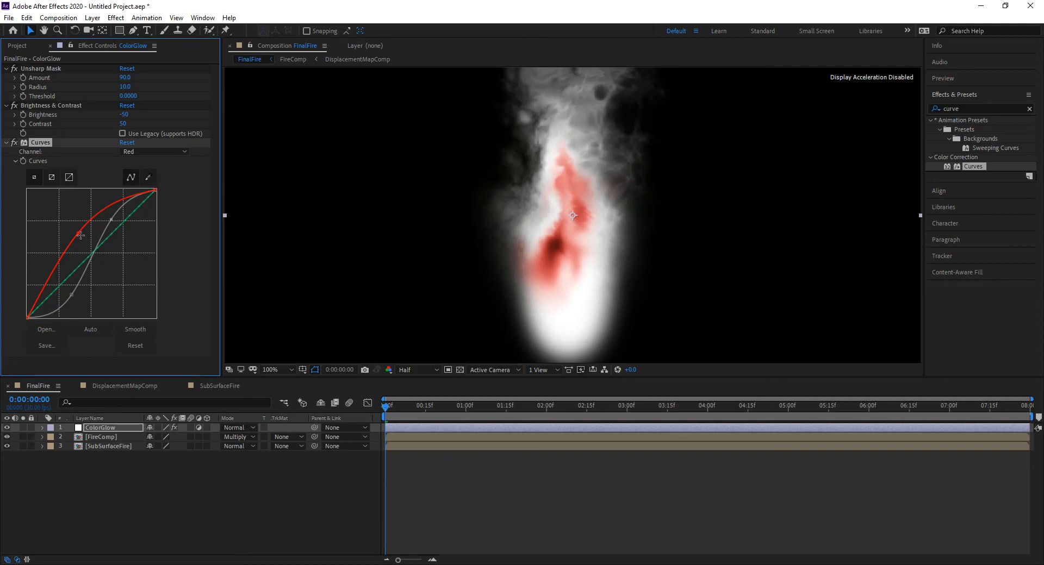
left_click_drag(79, 234, 81, 236)
- Lower the shadows and midtones of the Green channel in ColorGlow's Curves effect
left_click(150, 152)
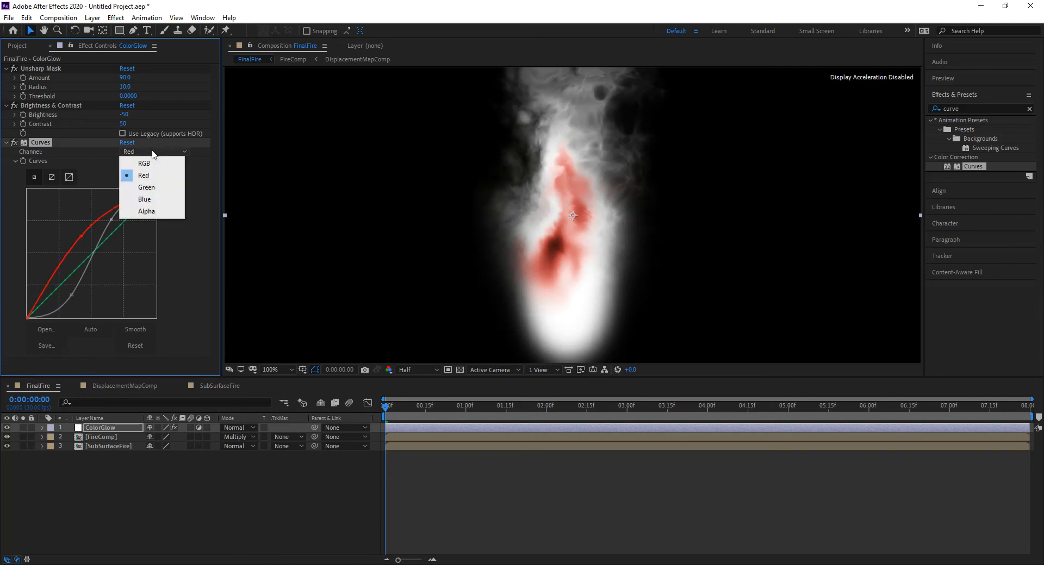
left_click(147, 188)
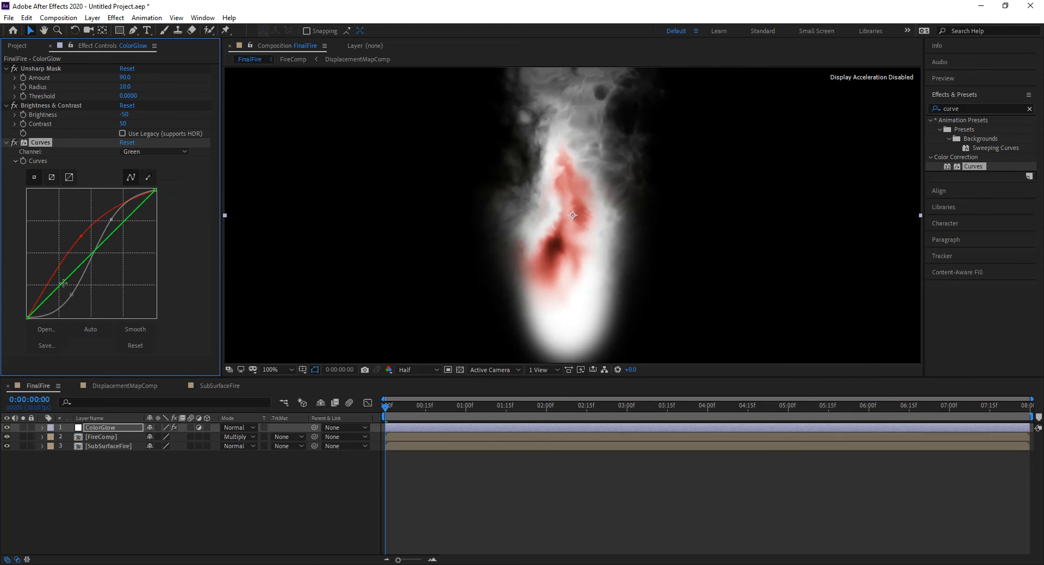
left_click_drag(65, 290, 72, 294)
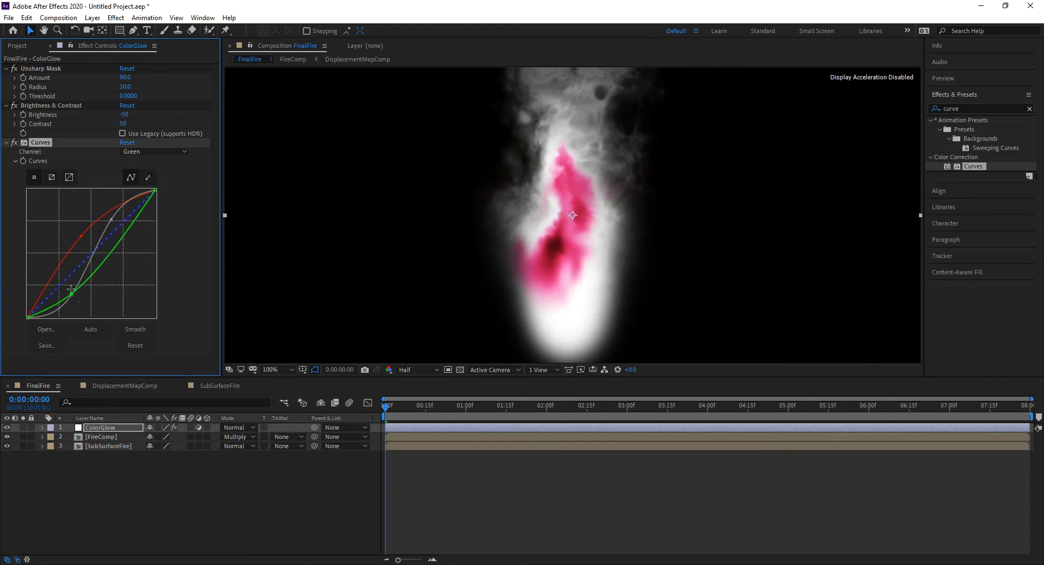
- Raise the Green channel's highlights and lower the Blue channel's midtones in ColorGlow's Curves effect
left_click_drag(126, 234, 113, 219)
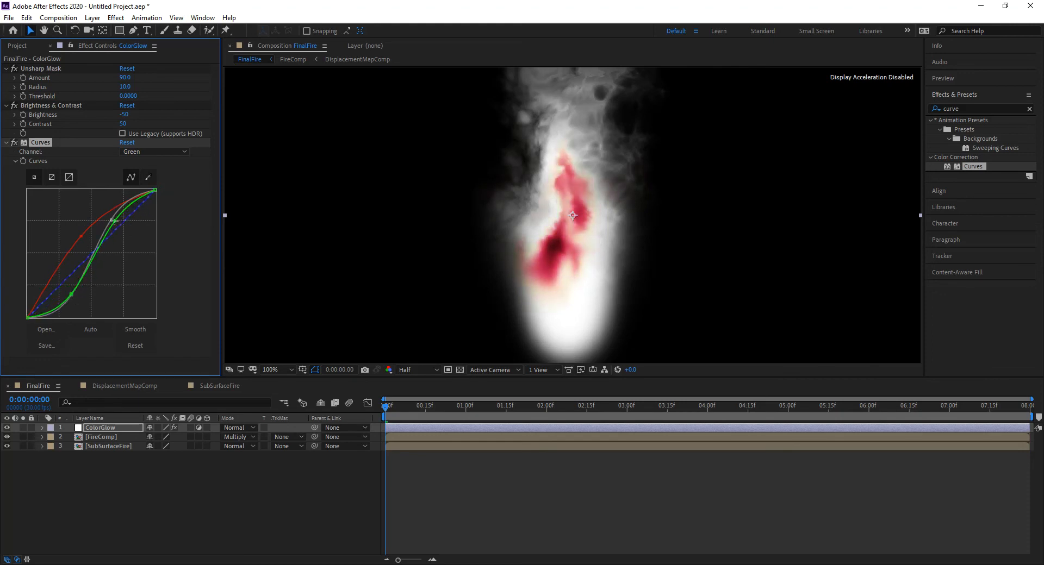
left_click(144, 151)
left_click(146, 200)
left_click_drag(88, 257, 108, 274)
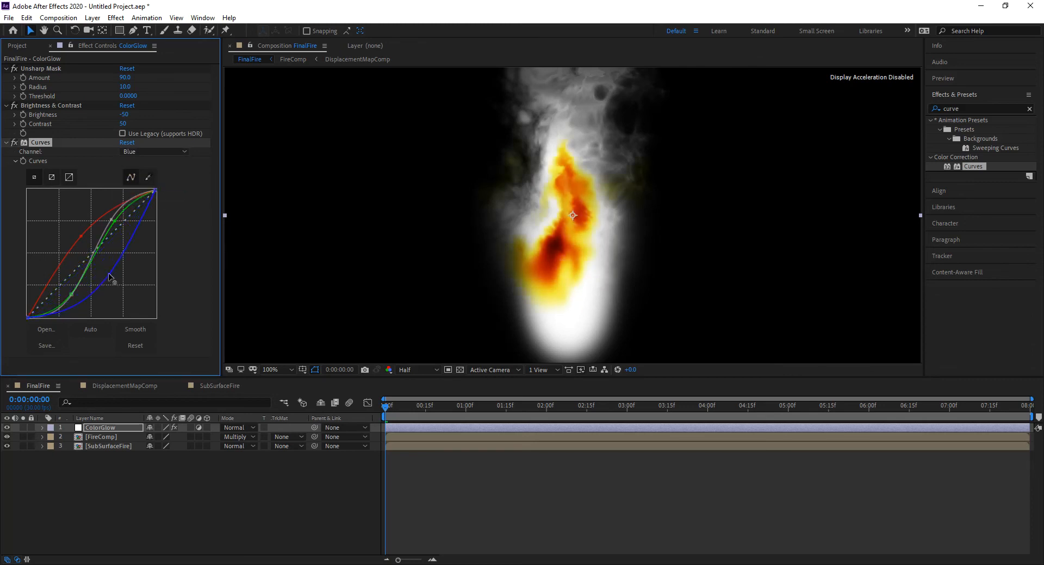
left_click(83, 241)
- Scrub through the first second of FinalFire to inspect the coloured flame, finishing at 0:00:00:12
left_click_drag(393, 406, 446, 408)
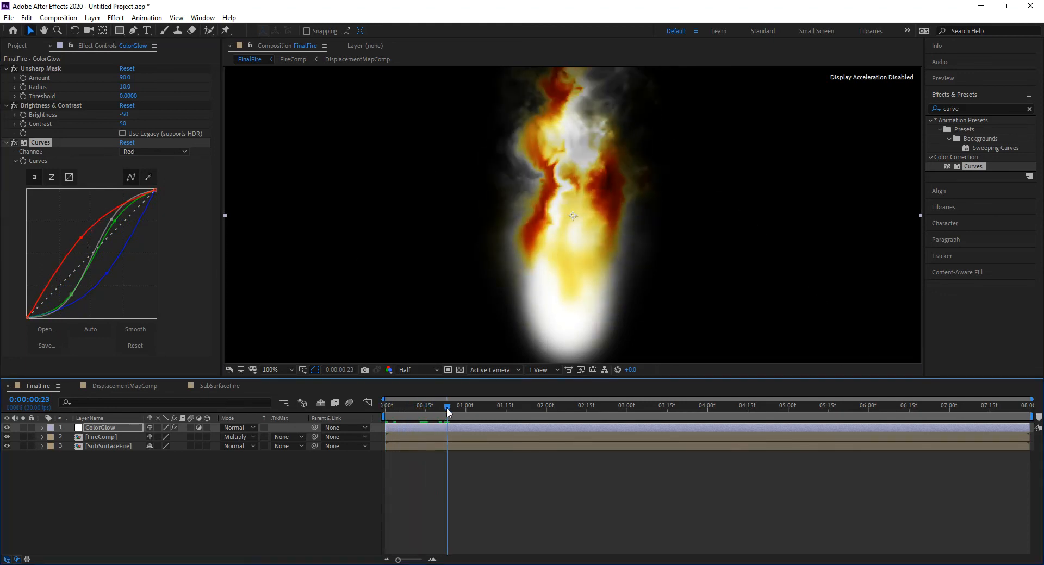
left_click_drag(432, 405, 402, 413)
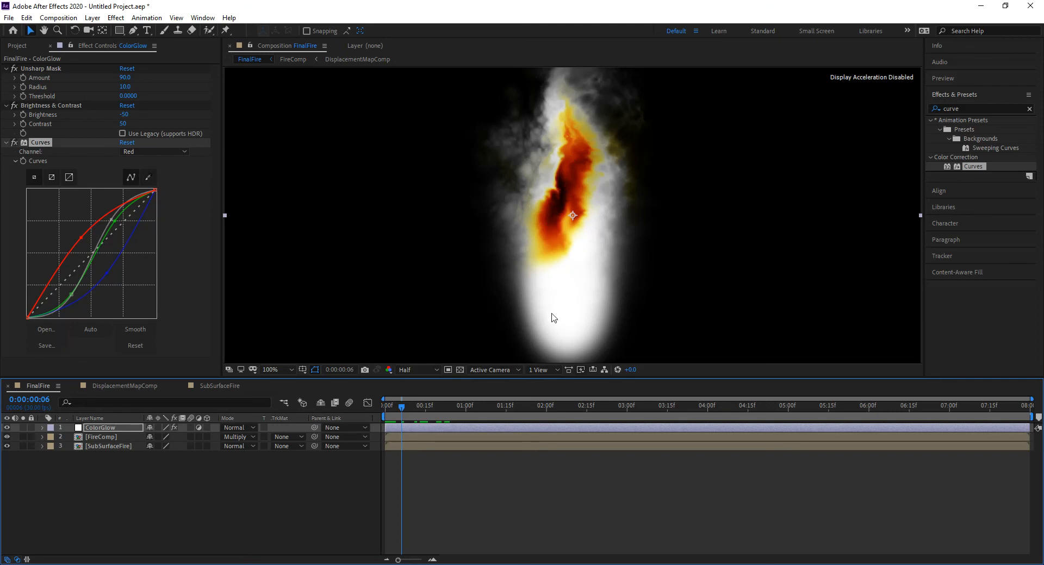
left_click(448, 415)
left_click_drag(447, 414, 449, 414)
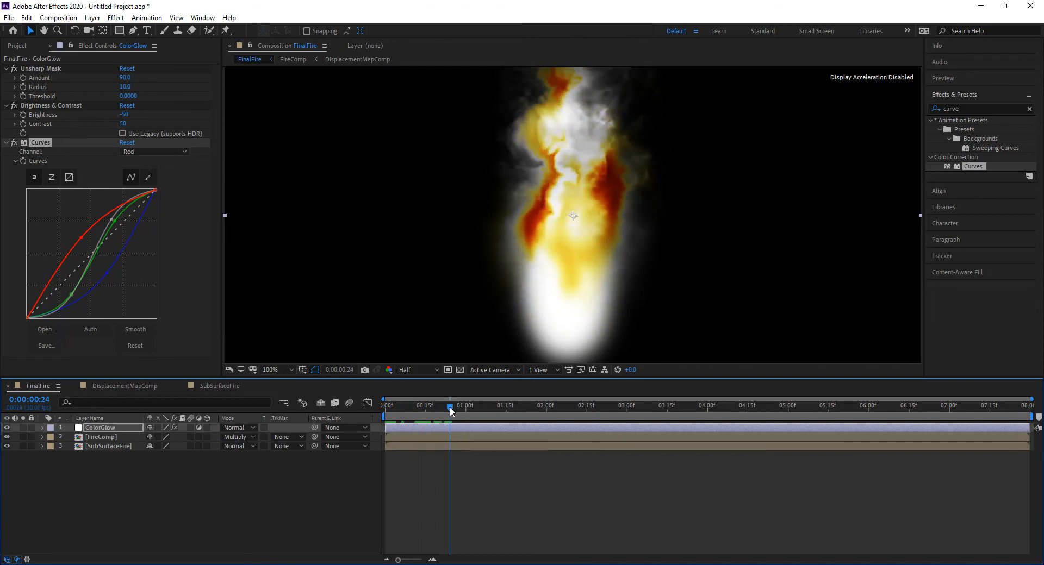
left_click(425, 408)
left_click_drag(425, 408, 419, 408)
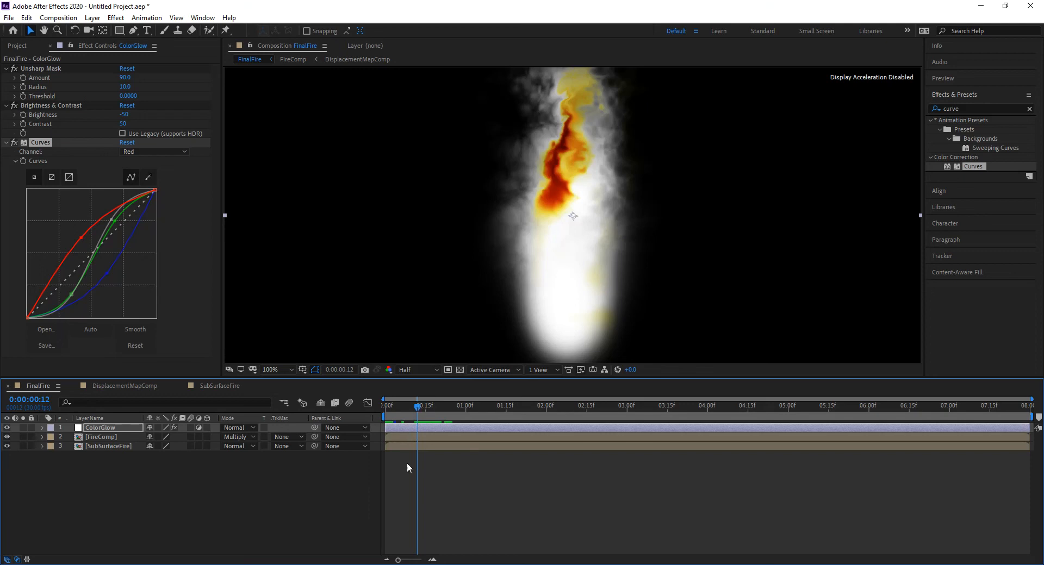
- Add an adjustment layer named SolidComposite to FinalFire and place it directly below ColorGlow
right_click(116, 471)
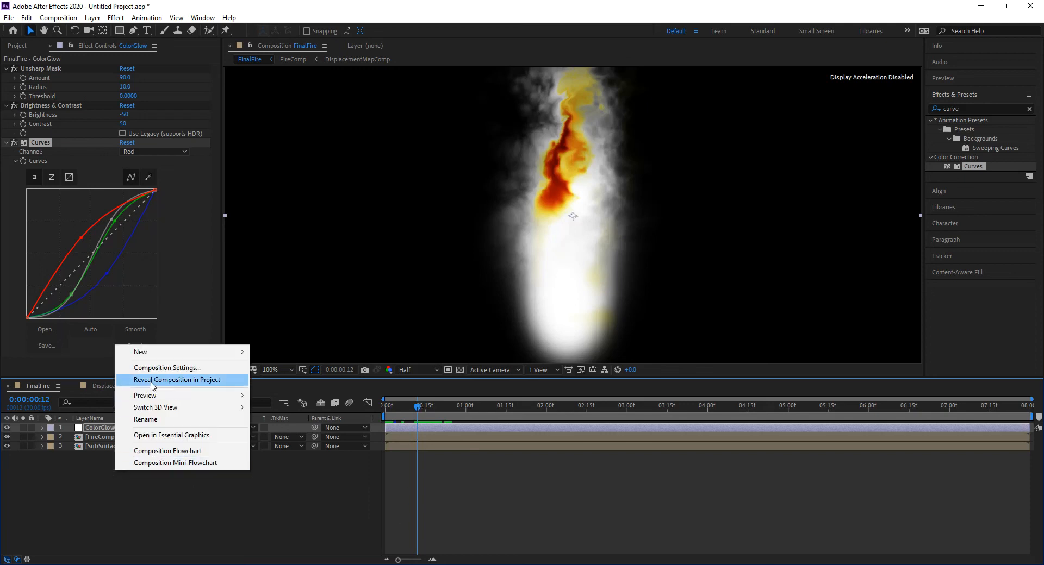
mouse_move(235, 353)
left_click(304, 438)
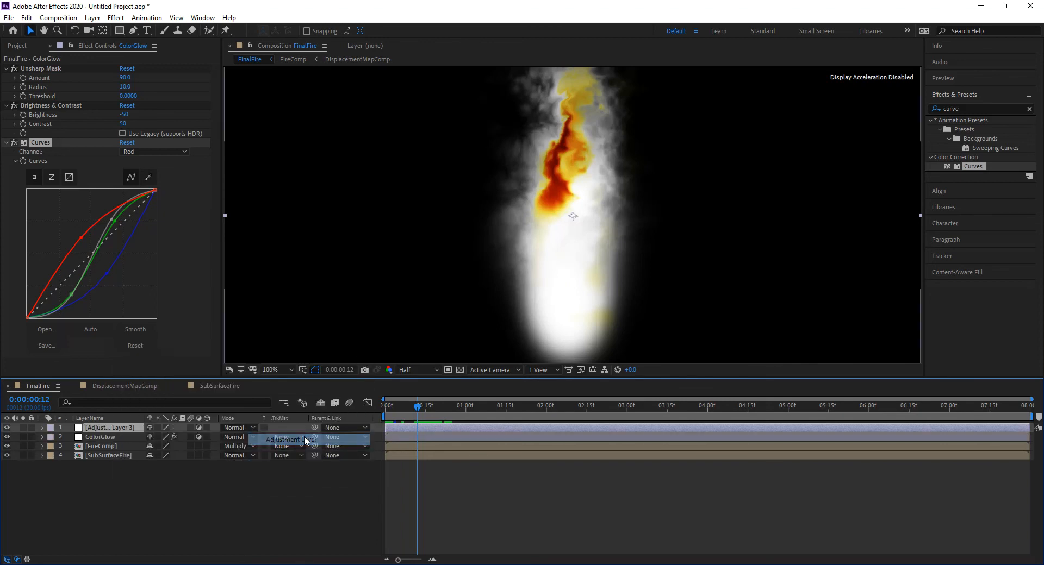
key("Return")
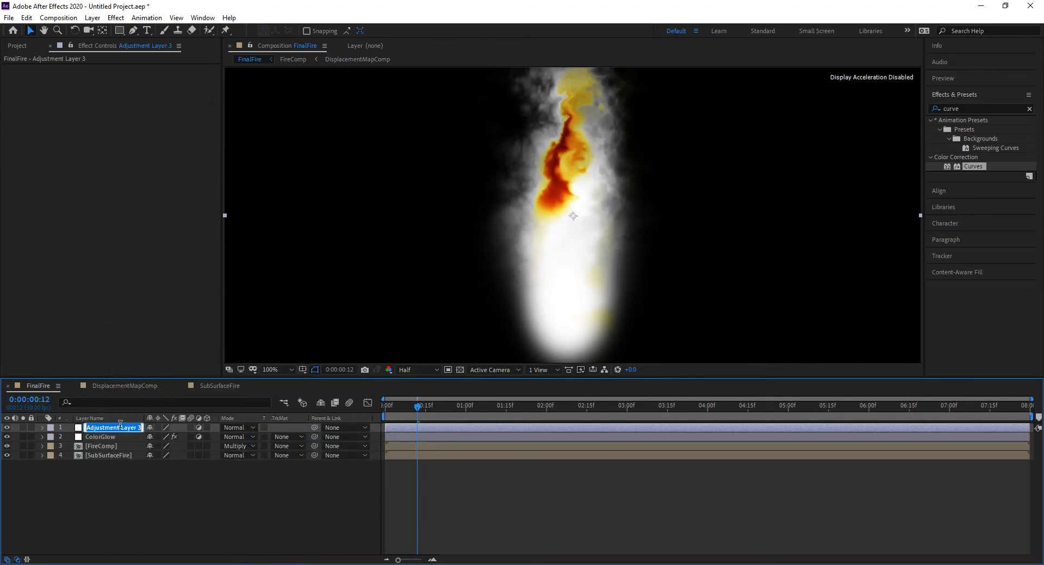
type("SolidComposite")
key("Return")
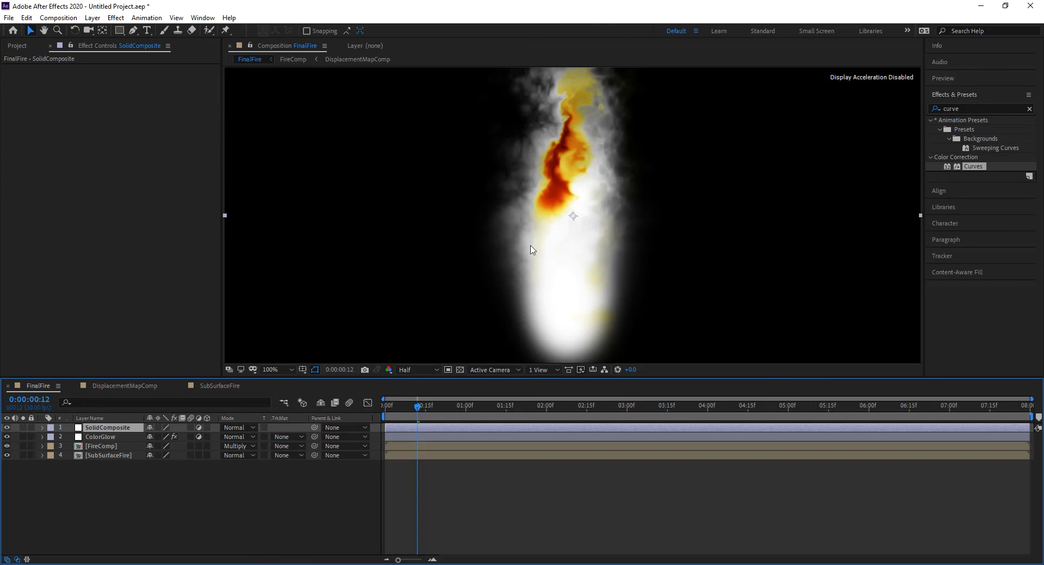
left_click_drag(101, 431, 102, 442)
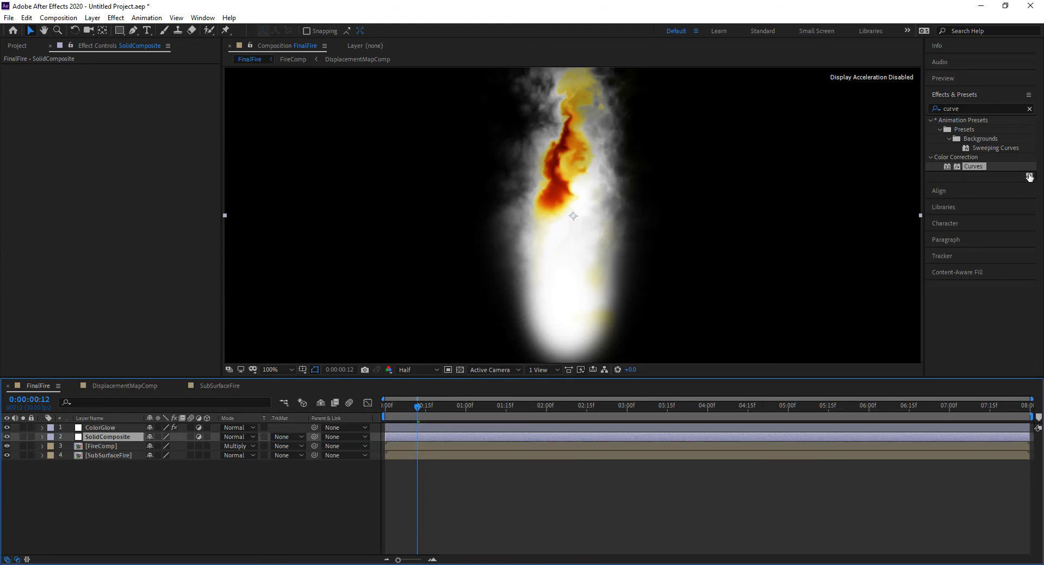
- Apply the Solid Composite effect to the SolidComposite layer and set its colour to black (000000)
left_click(956, 108)
type("solid")
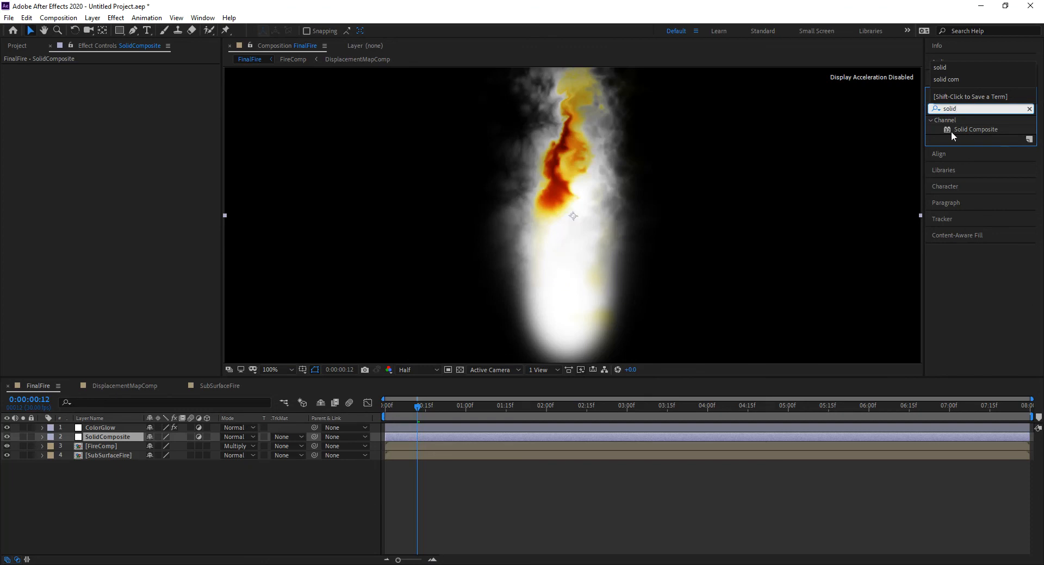
left_click_drag(973, 130, 101, 435)
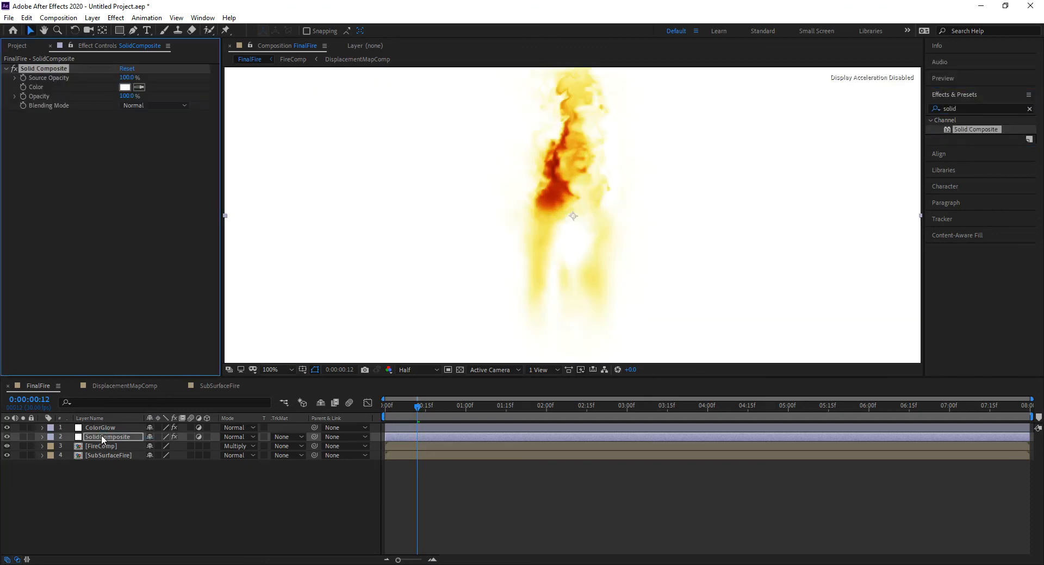
left_click(125, 86)
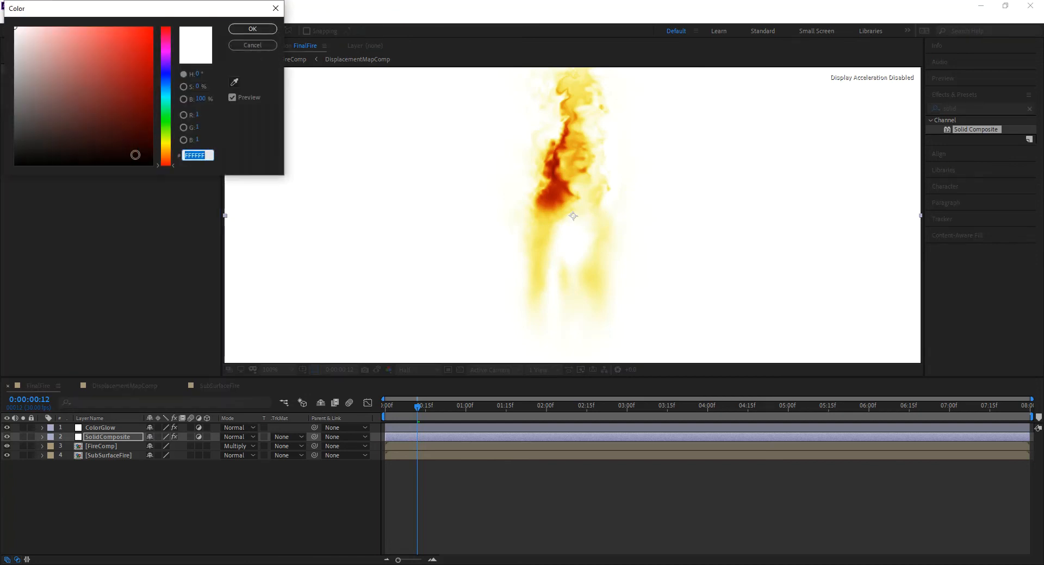
left_click_drag(136, 155, 163, 182)
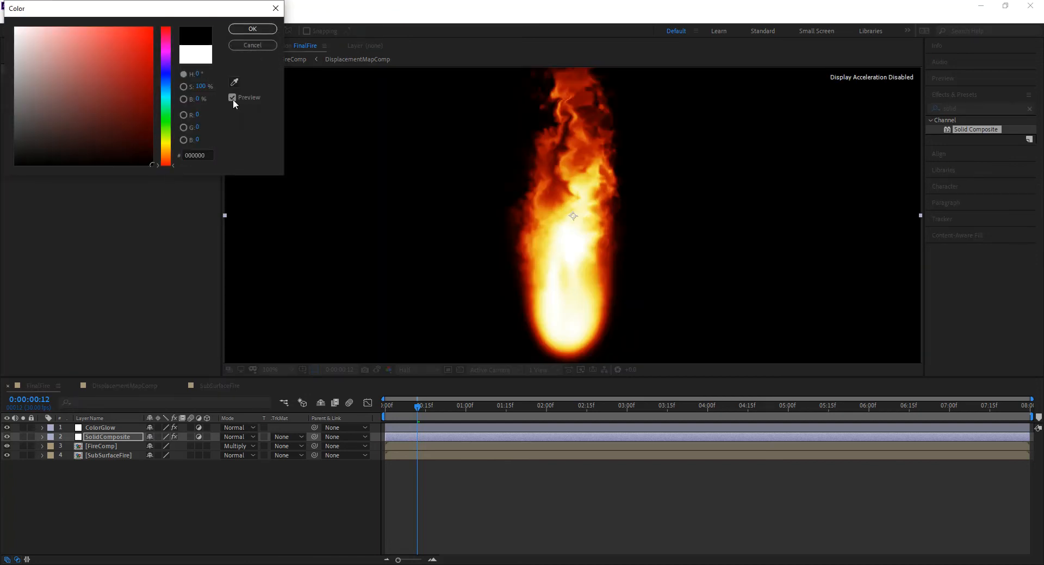
left_click(246, 31)
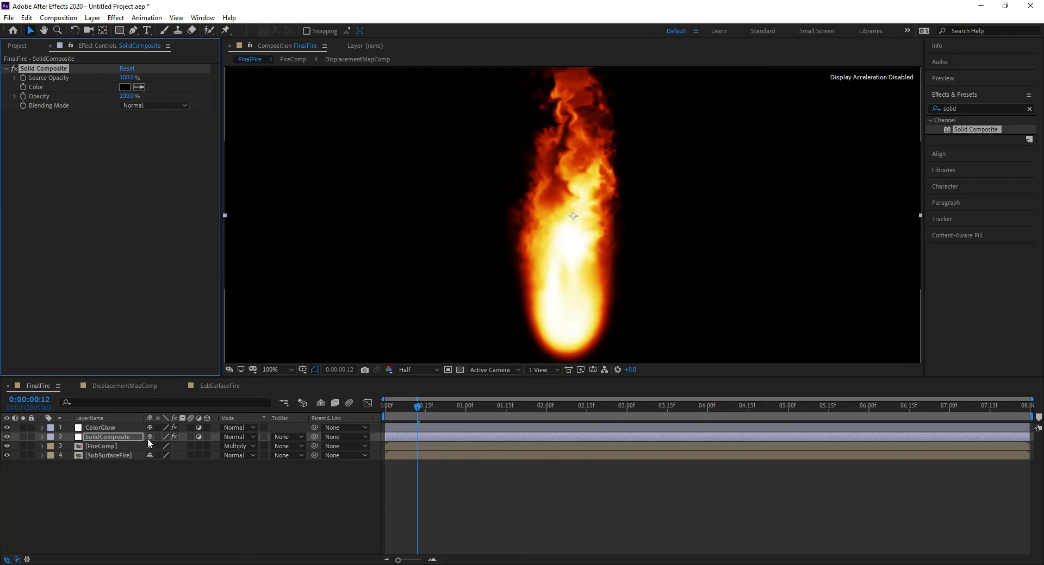
- Compare the flame with SolidComposite hidden and shown, and preview the FinalFire animation from the first frame
left_click(6, 437)
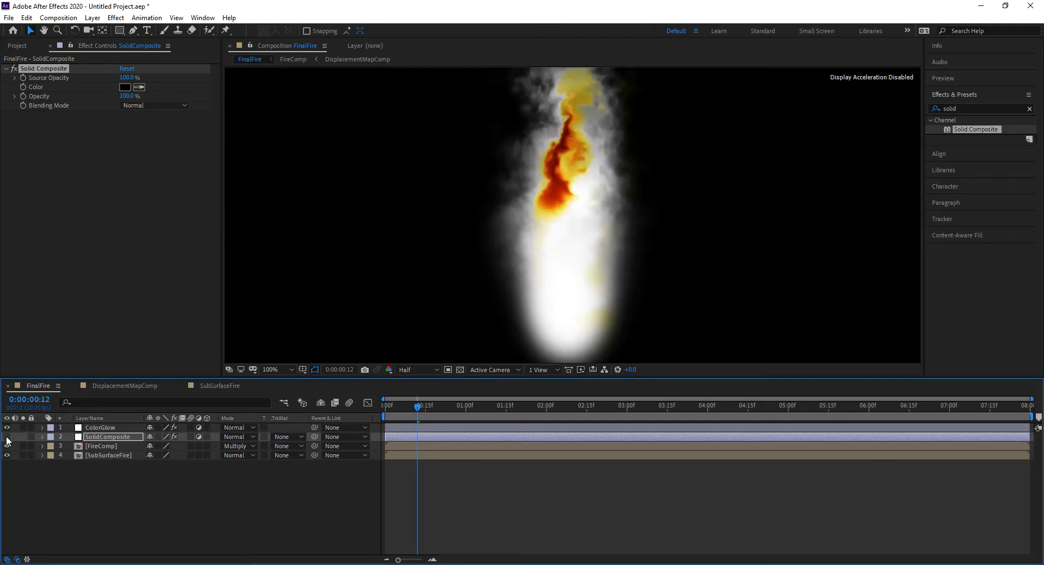
left_click(7, 438)
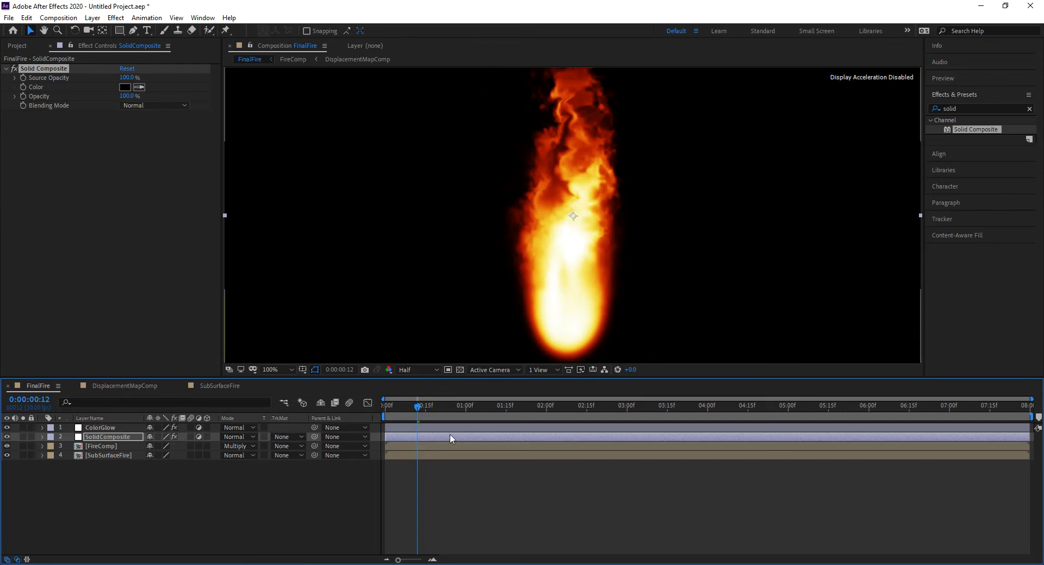
scroll(560, 257, "down", 4)
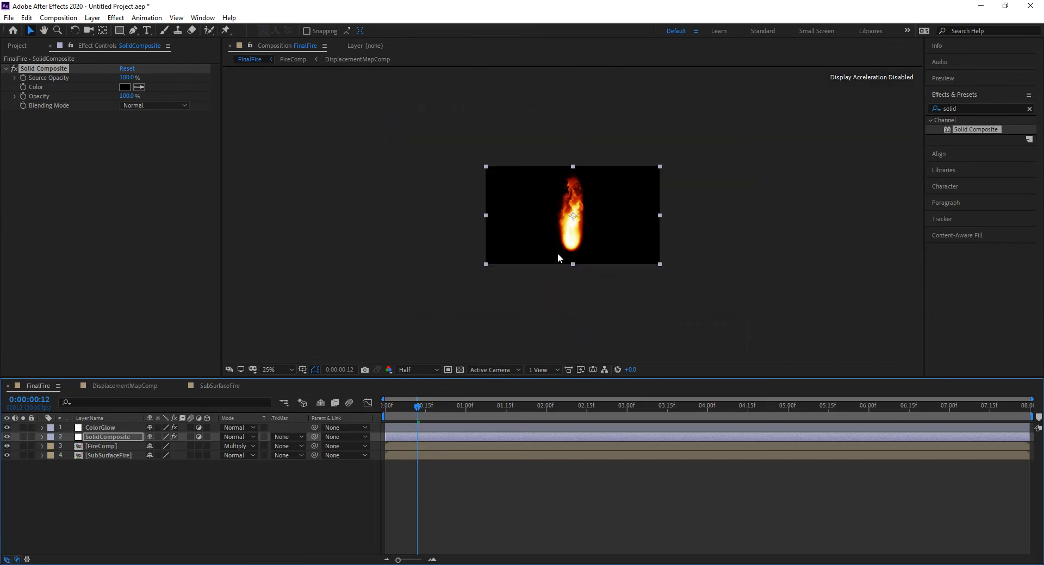
key("period")
key("Home")
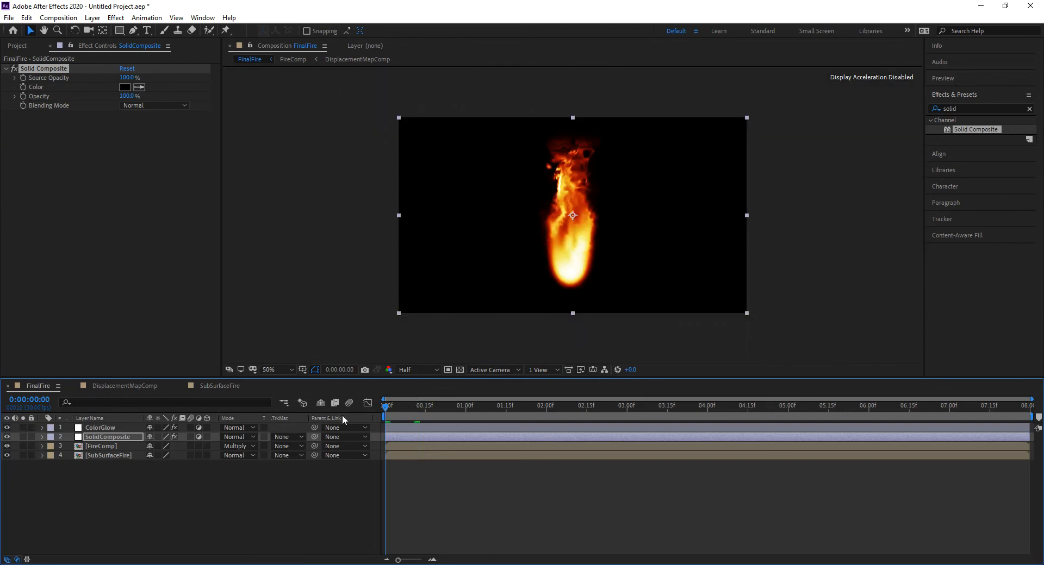
key("space")
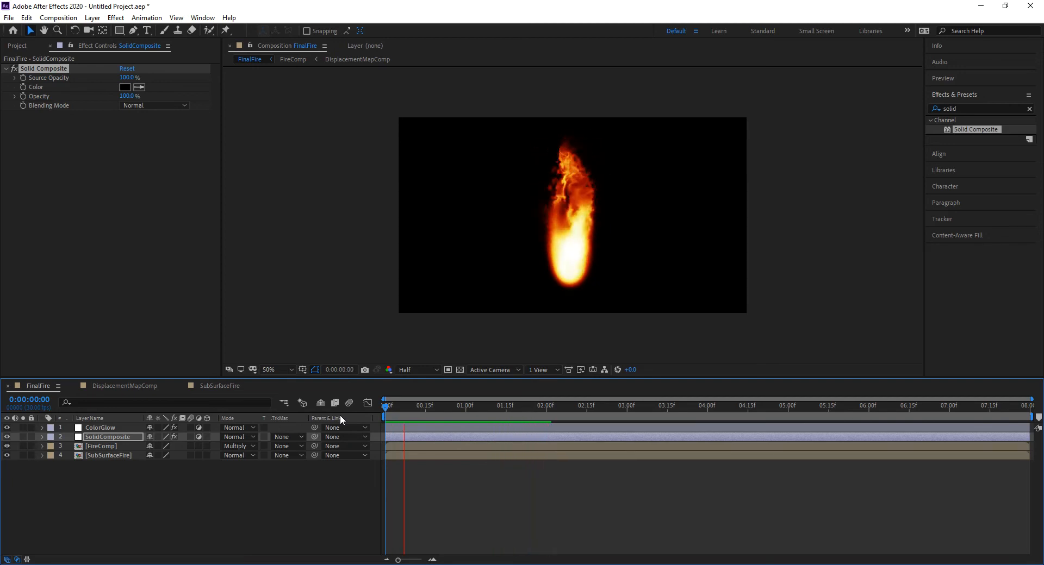
key("space")
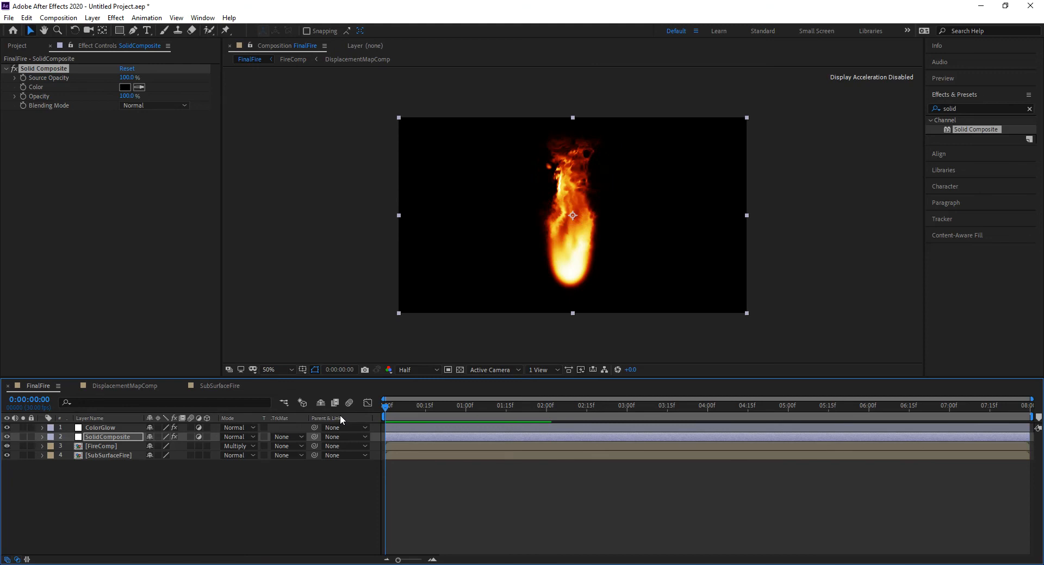
- Switch to Chrome, examine several torch fire reference photos for flame shape and colour, and return to After Effects
mouse_move(359, 564)
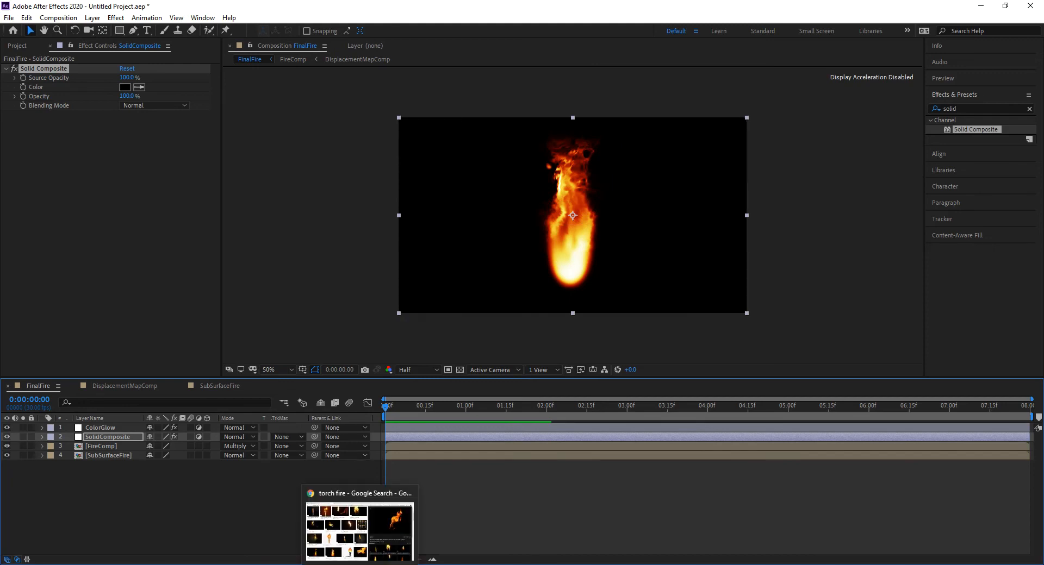
left_click(359, 530)
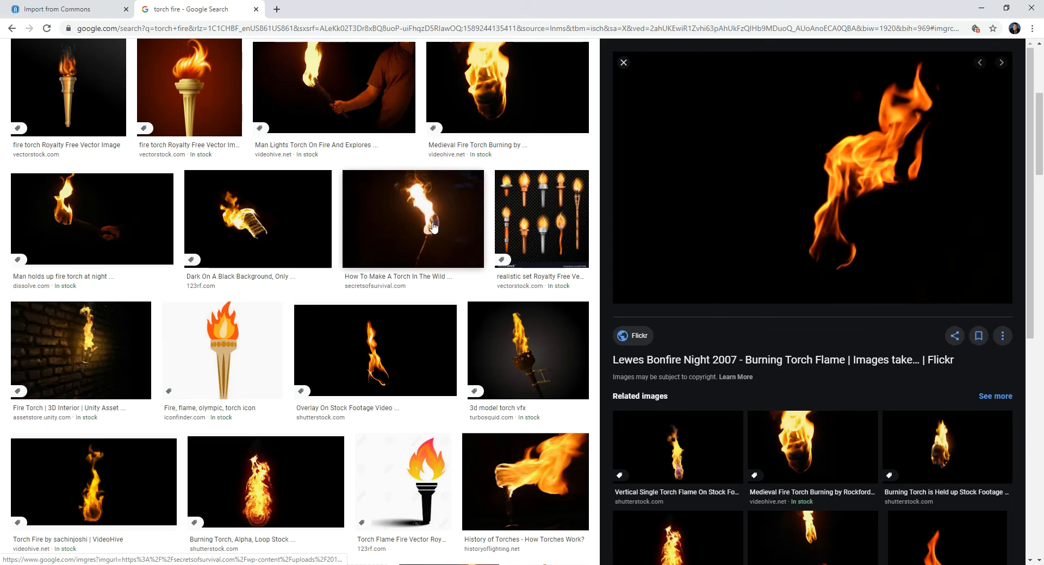
left_click(378, 180)
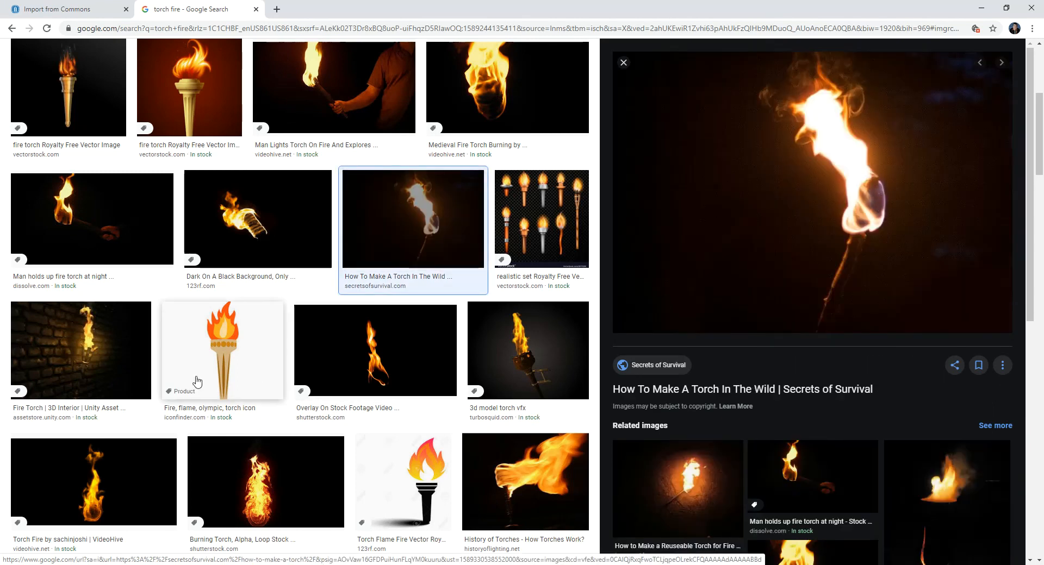
left_click(87, 233)
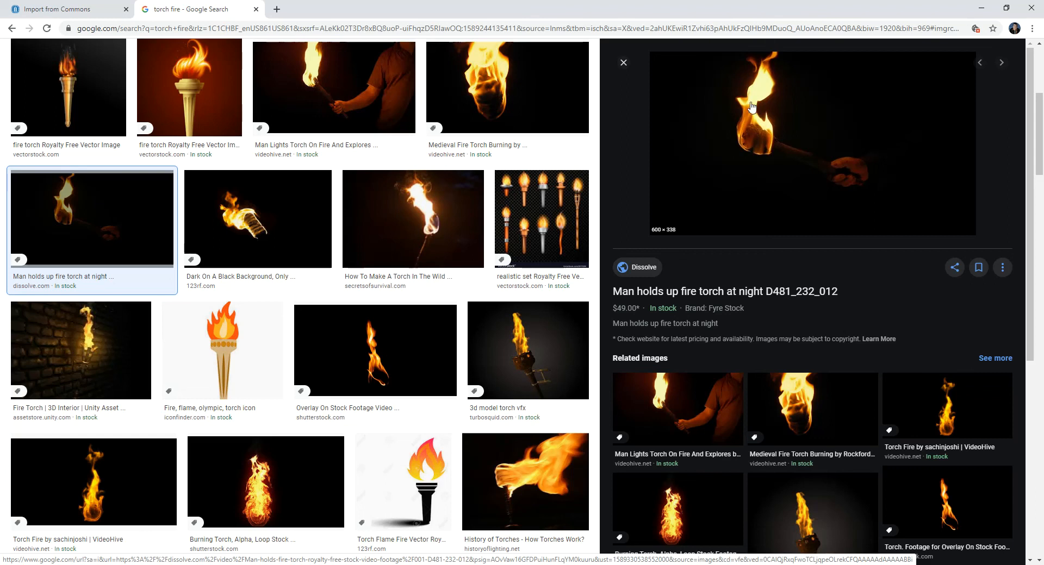
left_click(530, 356)
left_click(398, 362)
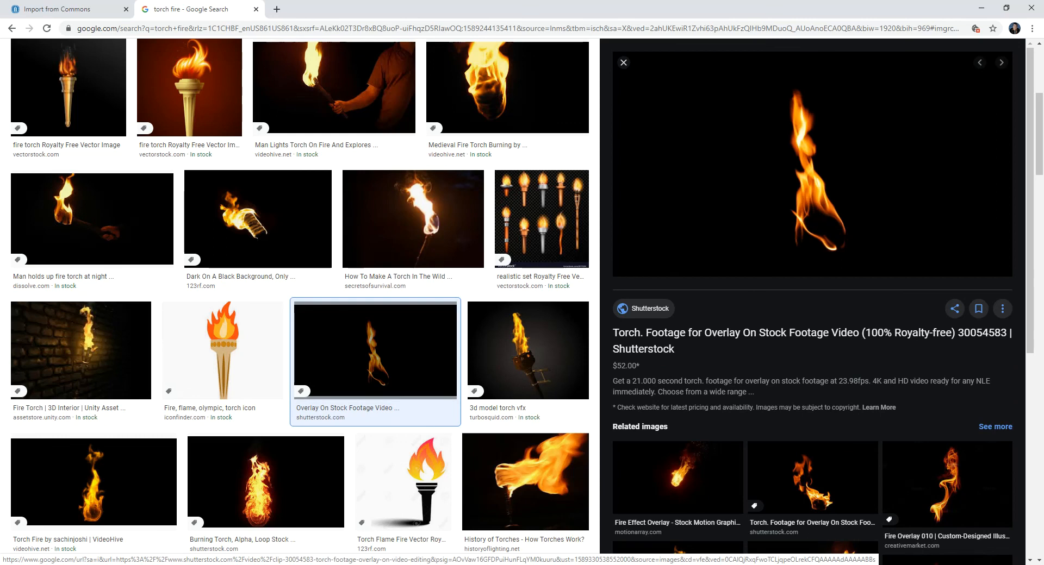
key("alt+Tab")
- Create a 1280 x 720 px dark blue solid named Center and place it between ColorGlow and SolidComposite
left_click(142, 492)
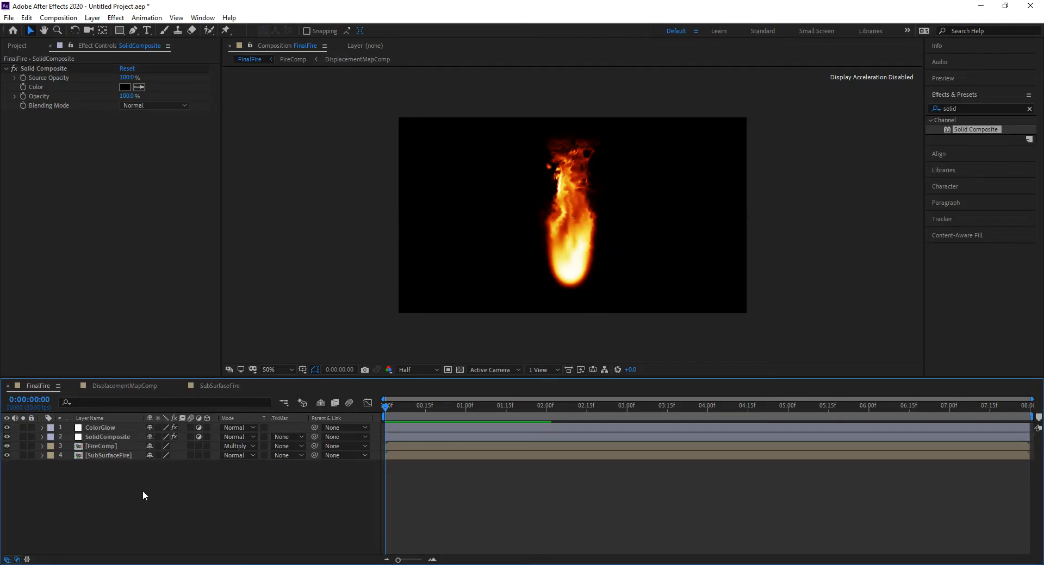
left_click(120, 32)
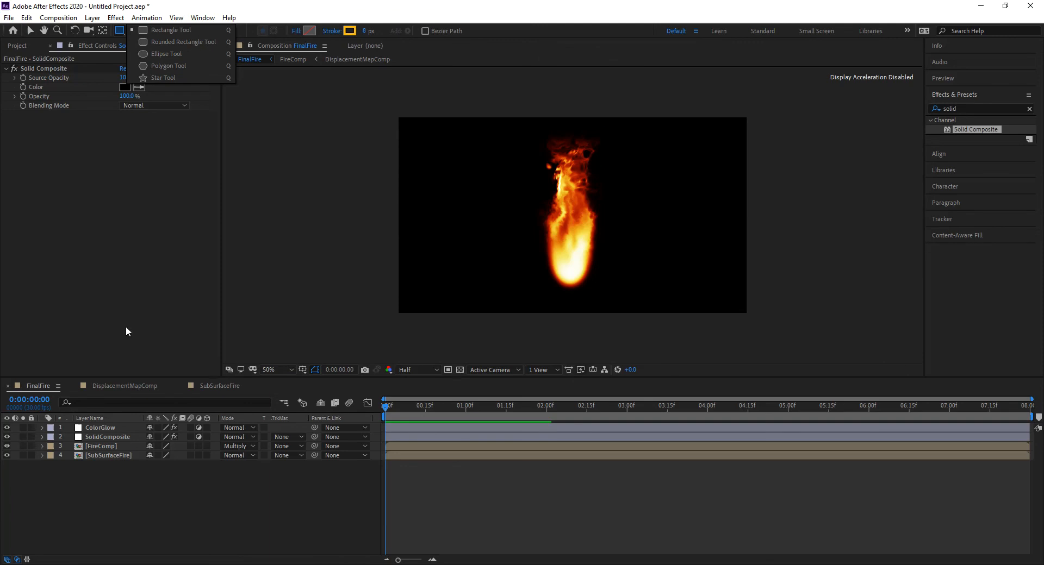
left_click(162, 530)
key("ctrl+y")
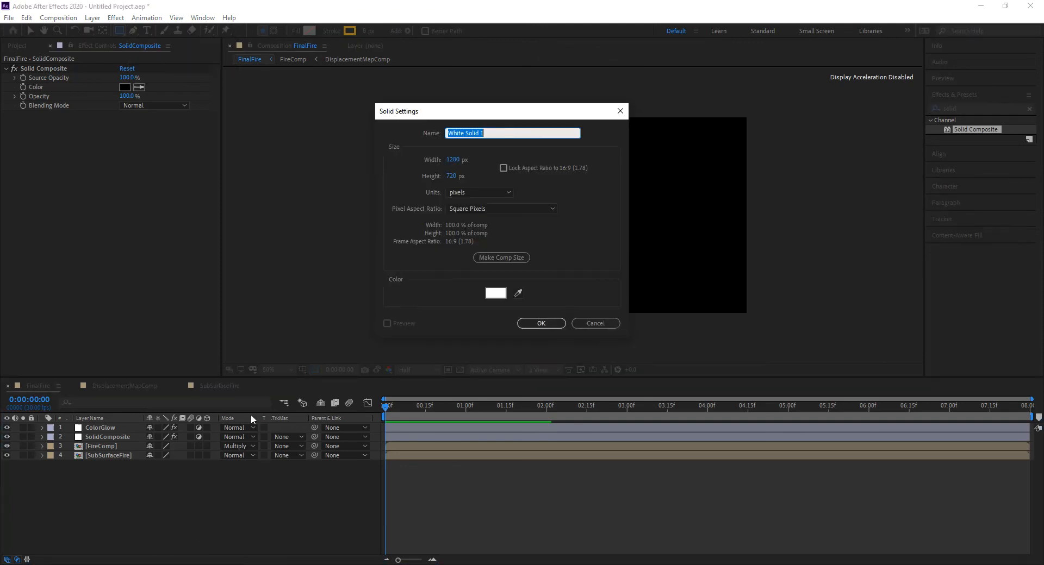
type("Spot")
double_click(468, 134)
type("Center")
left_click(504, 296)
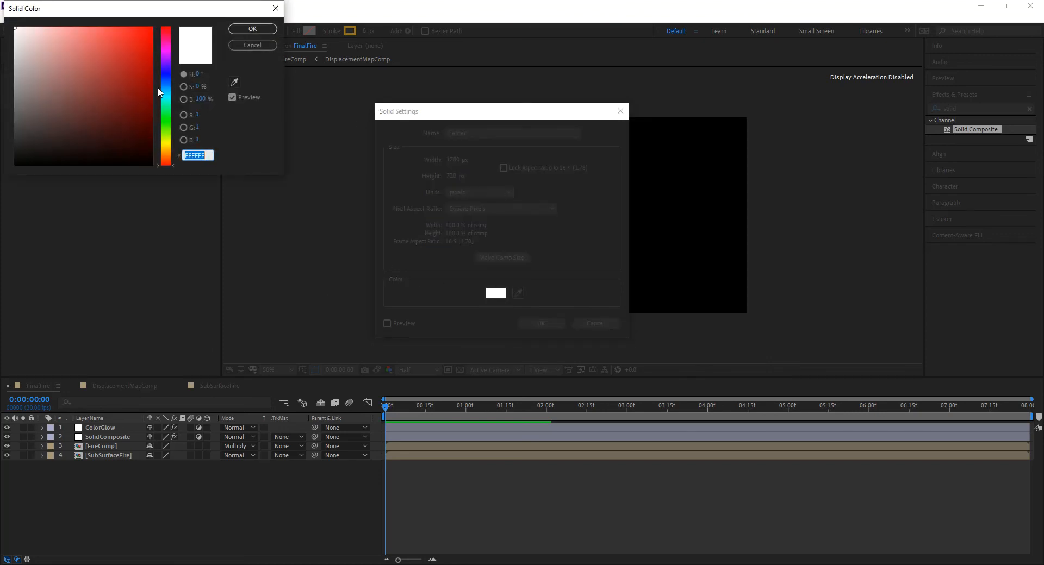
left_click(167, 73)
mouse_move(80, 105)
left_mouse_down()
mouse_move(93, 117)
mouse_move(79, 119)
mouse_move(97, 125)
left_mouse_up()
left_click(252, 29)
left_click(541, 323)
left_click_drag(107, 429, 107, 453)
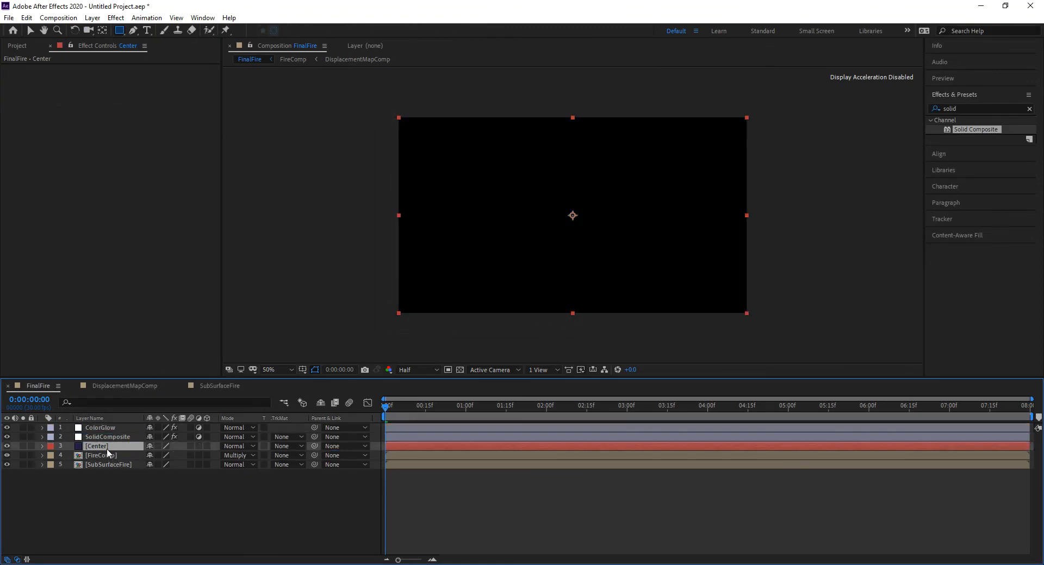
left_click_drag(98, 444, 96, 441)
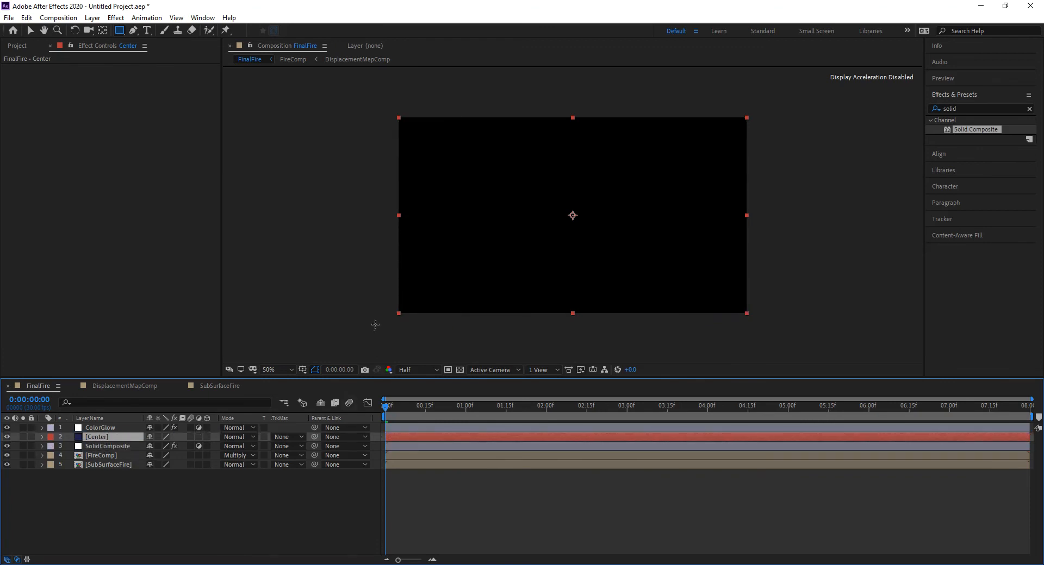
- Hide the Center layer and draw a small circular mask on it over the bright base of the flame
left_click_drag(119, 31, 155, 55)
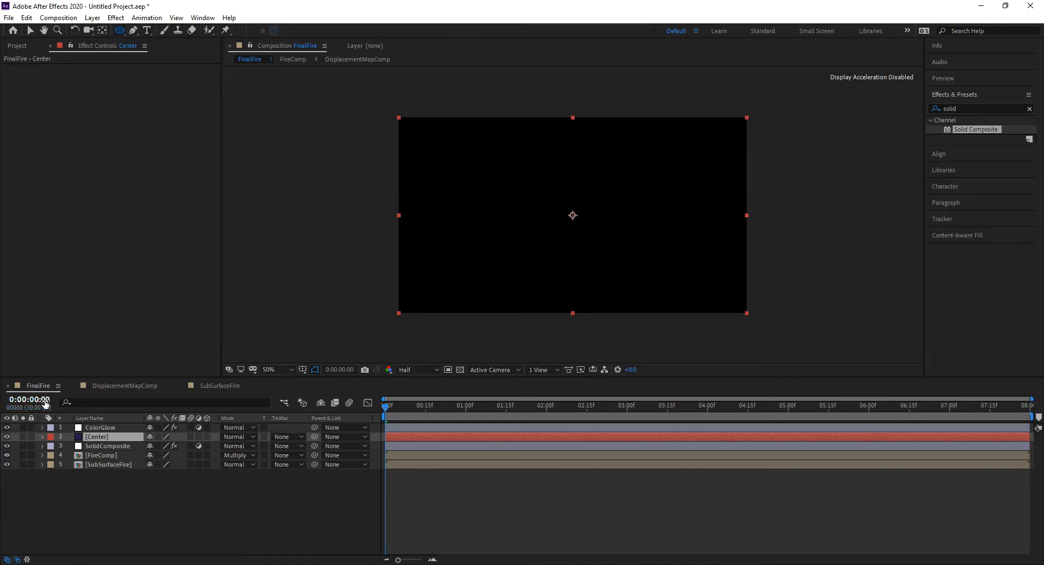
left_click(8, 438)
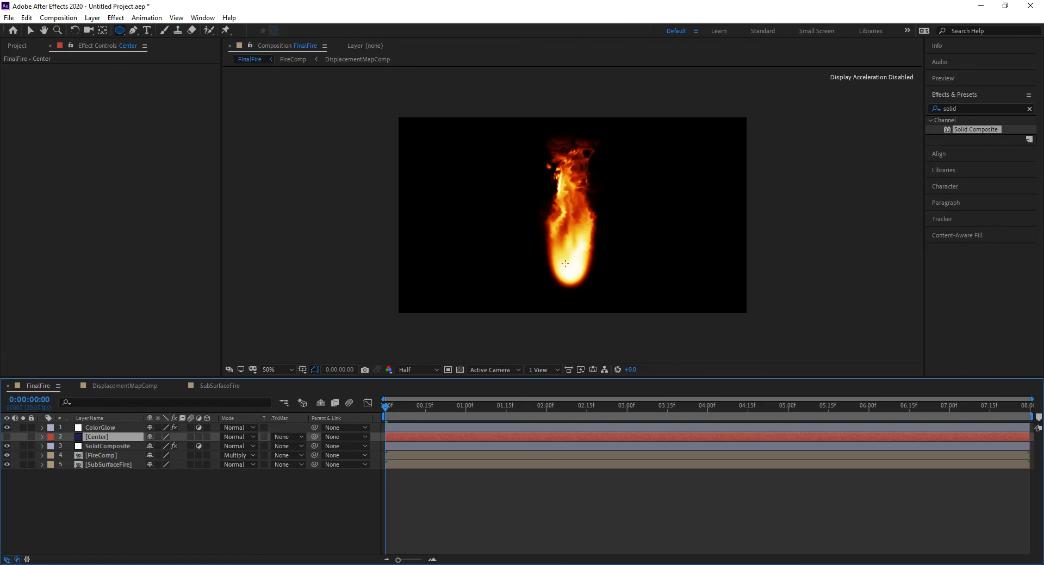
left_click_drag(569, 267, 580, 277)
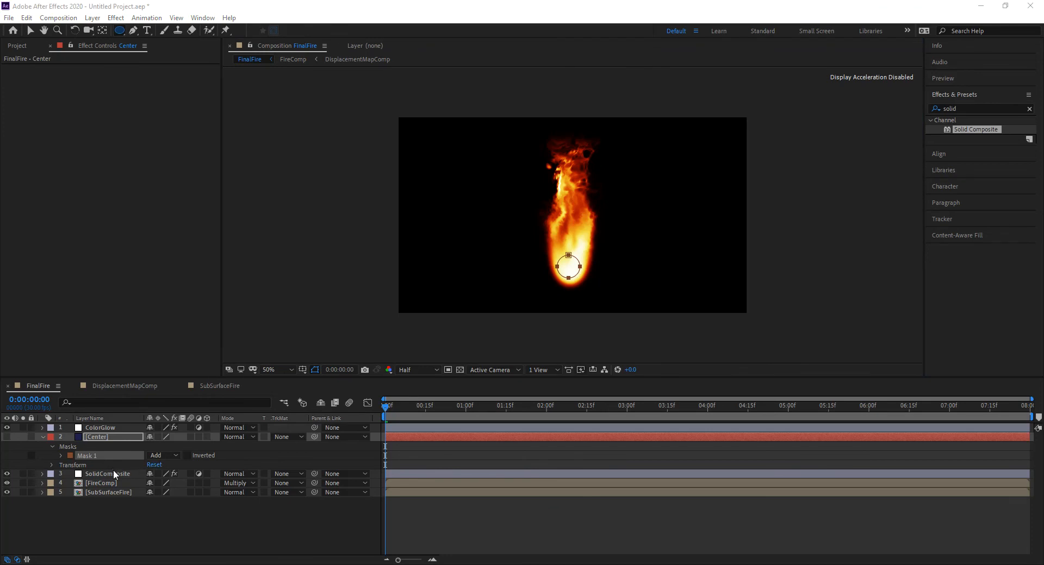
- Feather the Center layer's mask by 75 pixels and show the layer again
key("f")
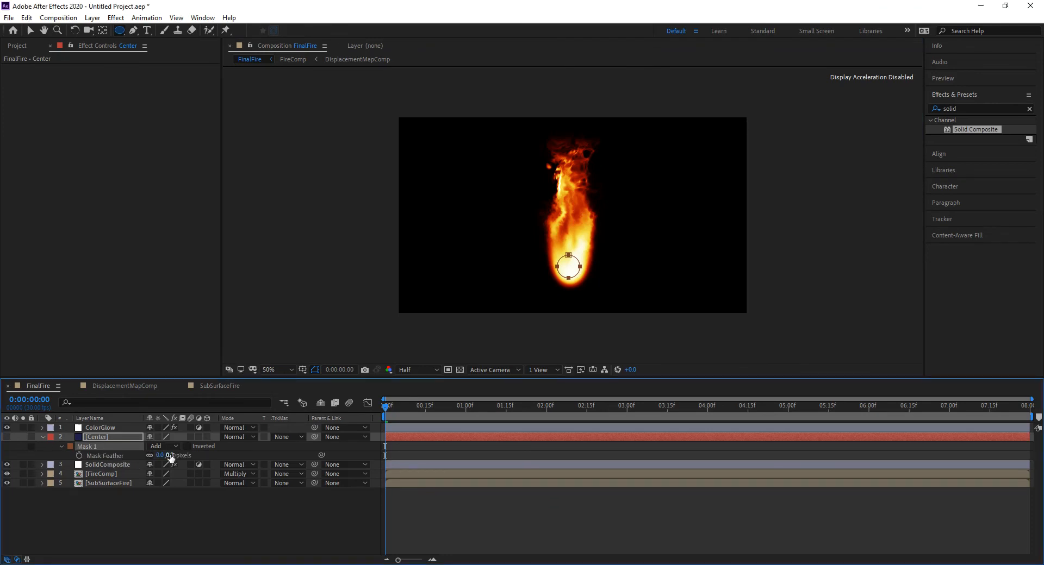
left_click_drag(174, 454, 206, 455)
left_click(7, 437)
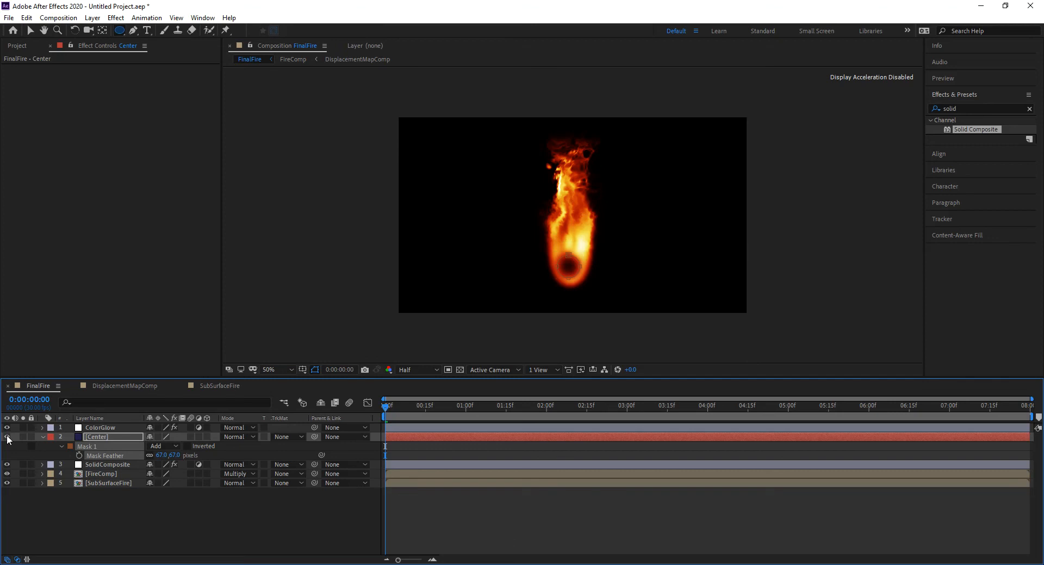
left_click_drag(177, 459, 183, 457)
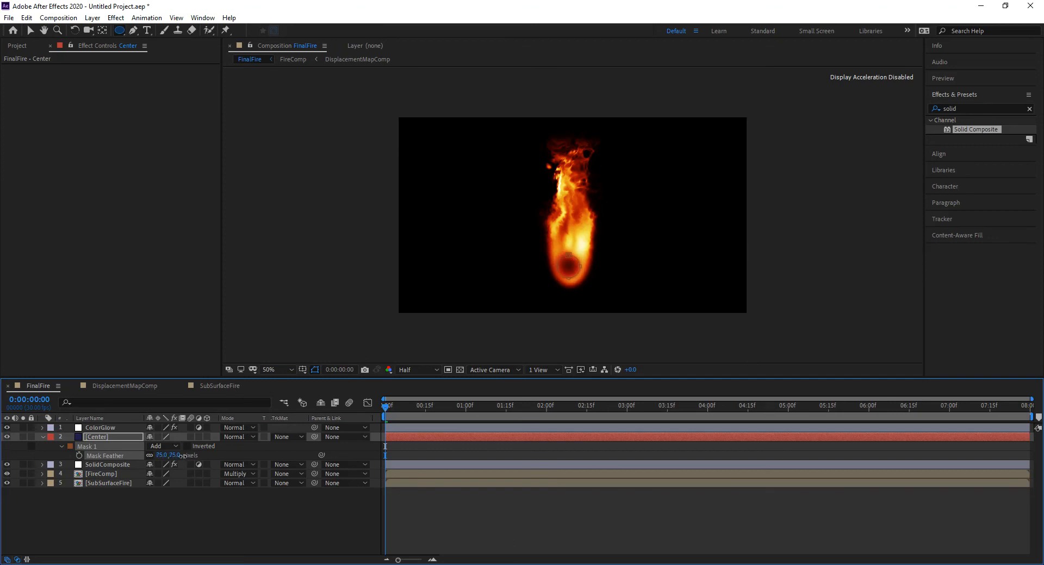
- Set the Center layer's opacity to 50%
left_click(112, 434)
key("t")
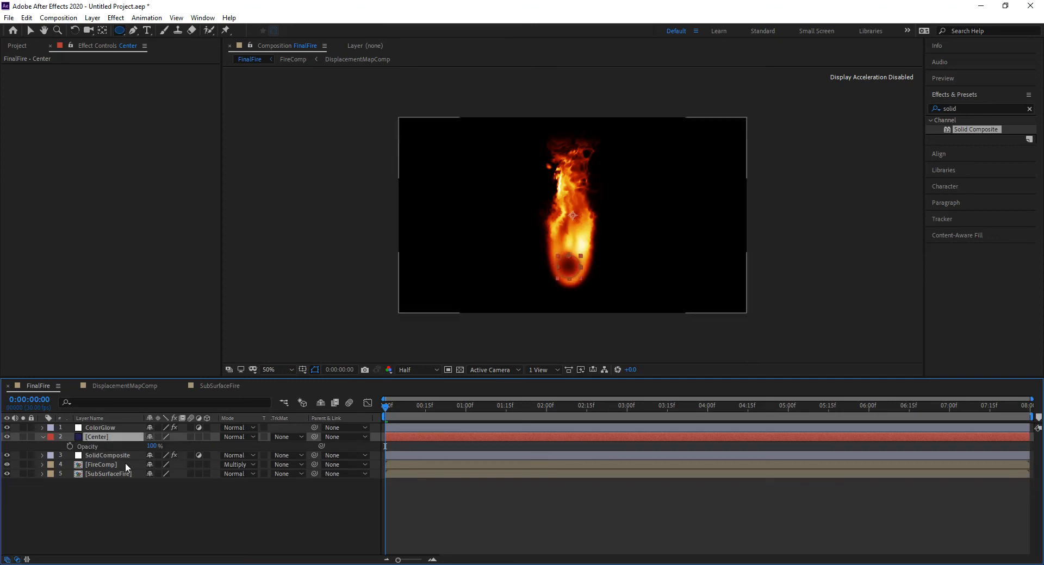
left_click(152, 446)
type("50")
key("Return")
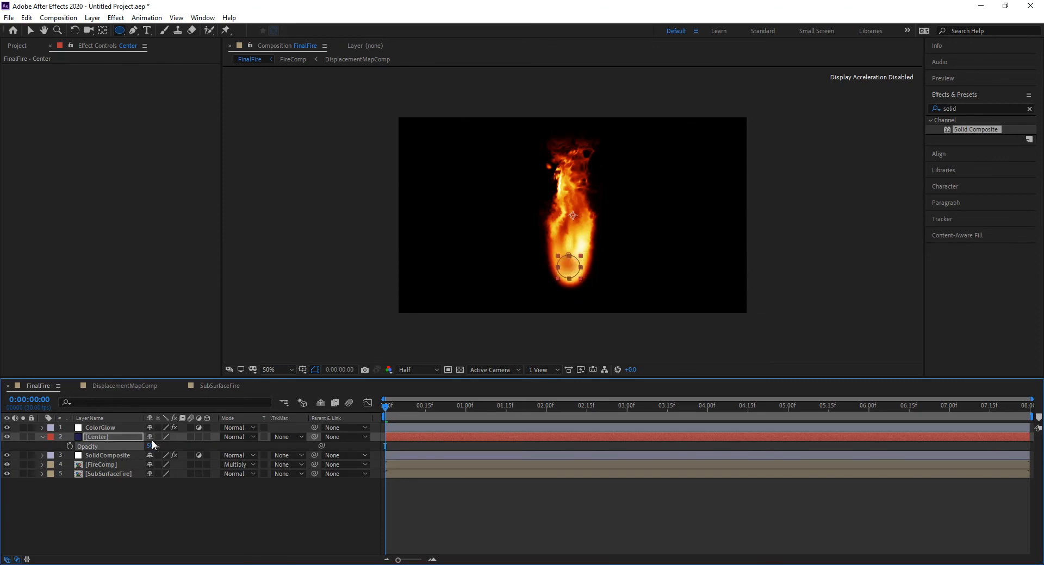
- Move the Center layer's mask slightly down and stretch it vertically into an oval within the flame's base
left_click(30, 31)
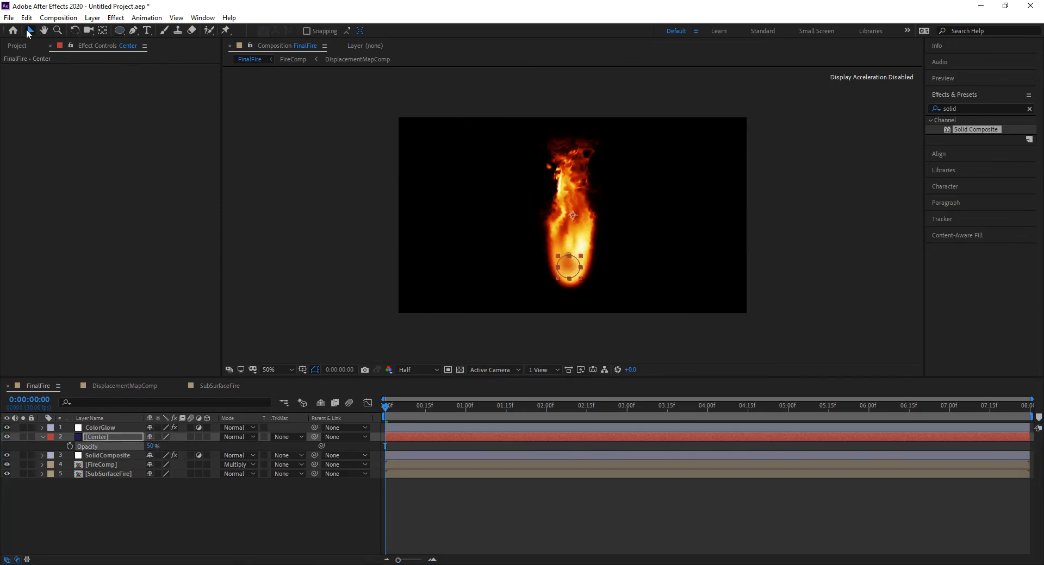
left_click(568, 278)
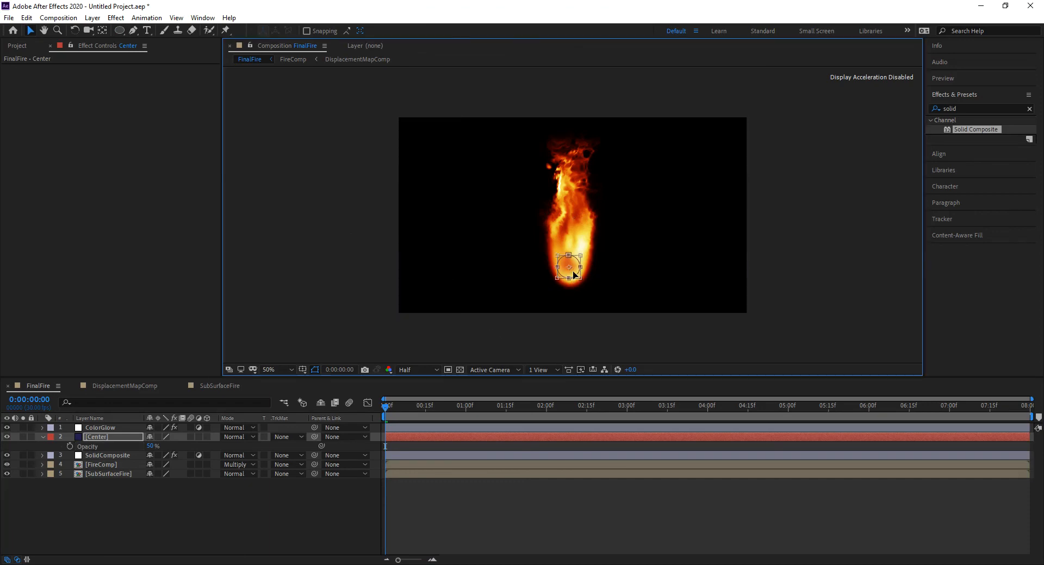
double_click(571, 279)
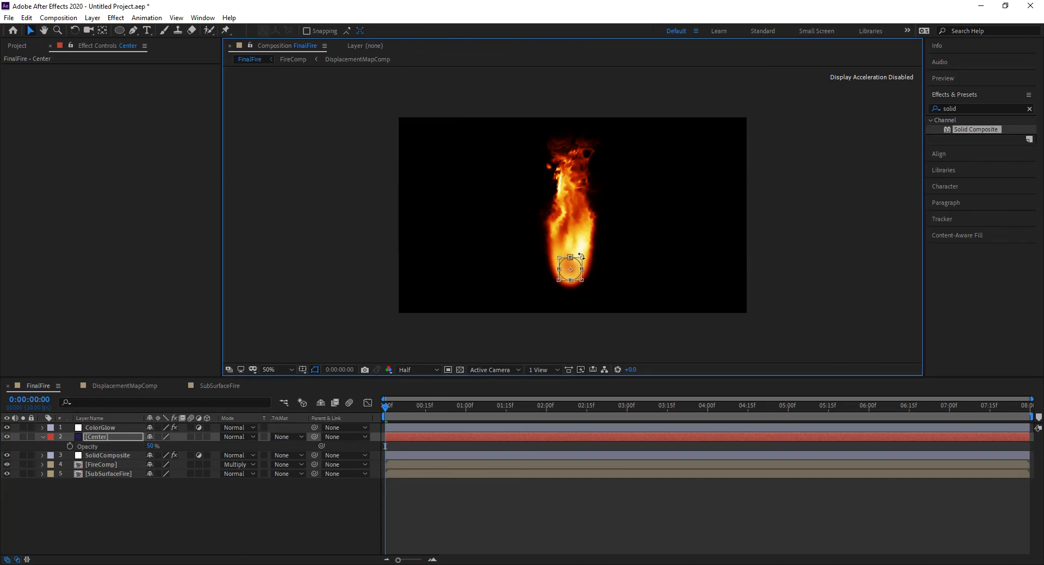
left_click_drag(569, 257, 572, 282)
left_click(493, 515)
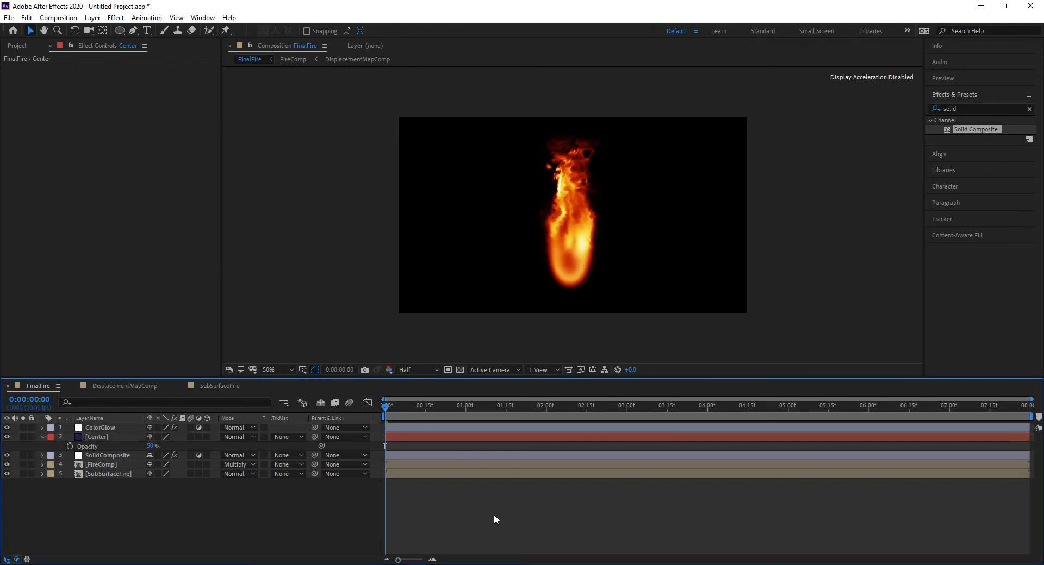
- Scrub FinalFire to 0:00:00:27 and preview the flame animation with the dark center
mouse_move(96, 432)
left_mouse_down()
mouse_move(103, 423)
mouse_move(106, 448)
mouse_move(106, 424)
left_mouse_up()
left_click(454, 510)
left_click_drag(406, 405, 458, 422)
left_click(92, 436)
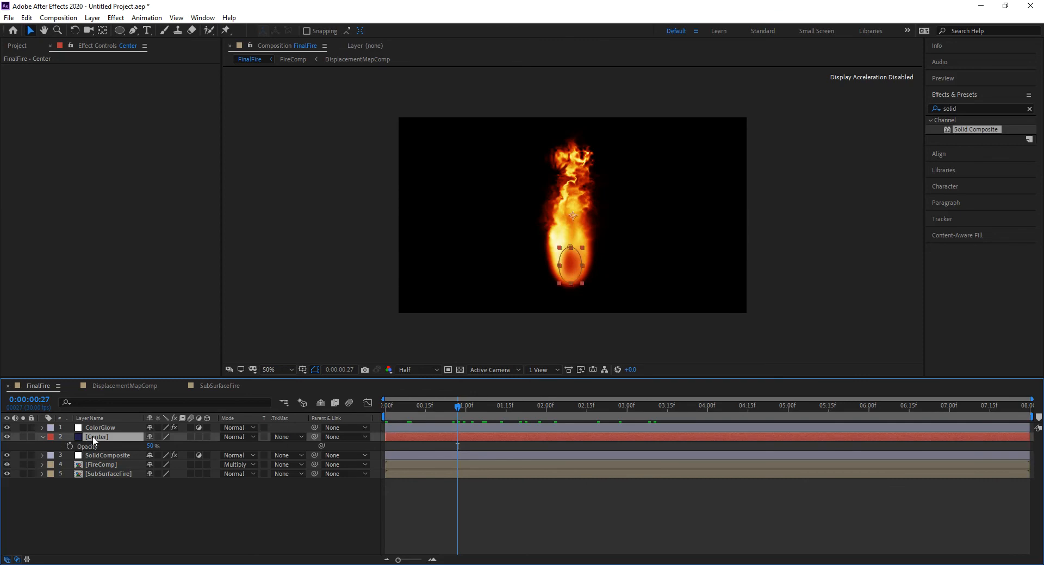
key("space")
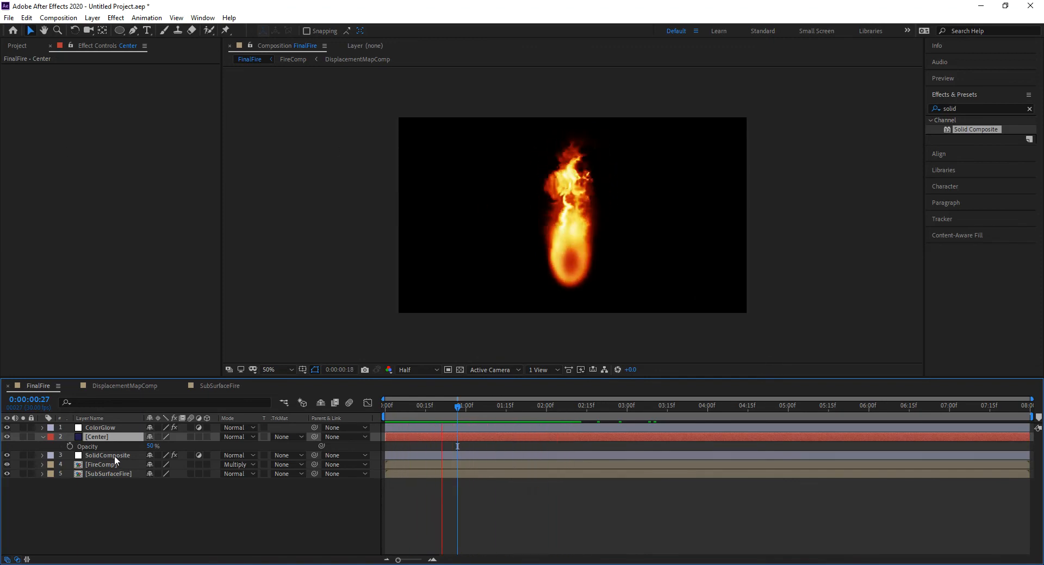
- Adjust ColorGlow's Curves by lowering the red midtones and the green upper point and raising the blue curve
left_click(100, 427)
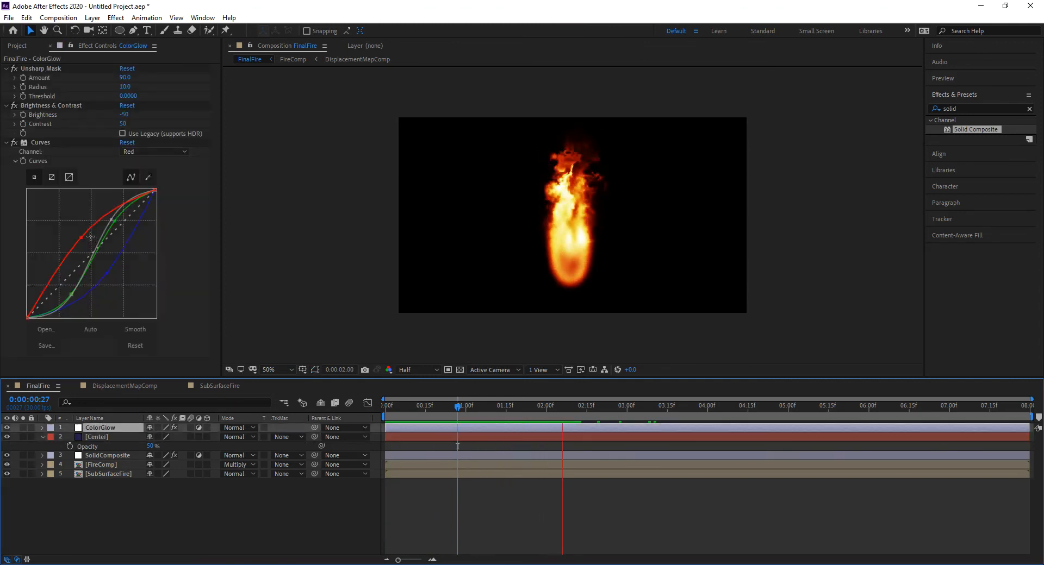
left_click_drag(81, 237, 84, 244)
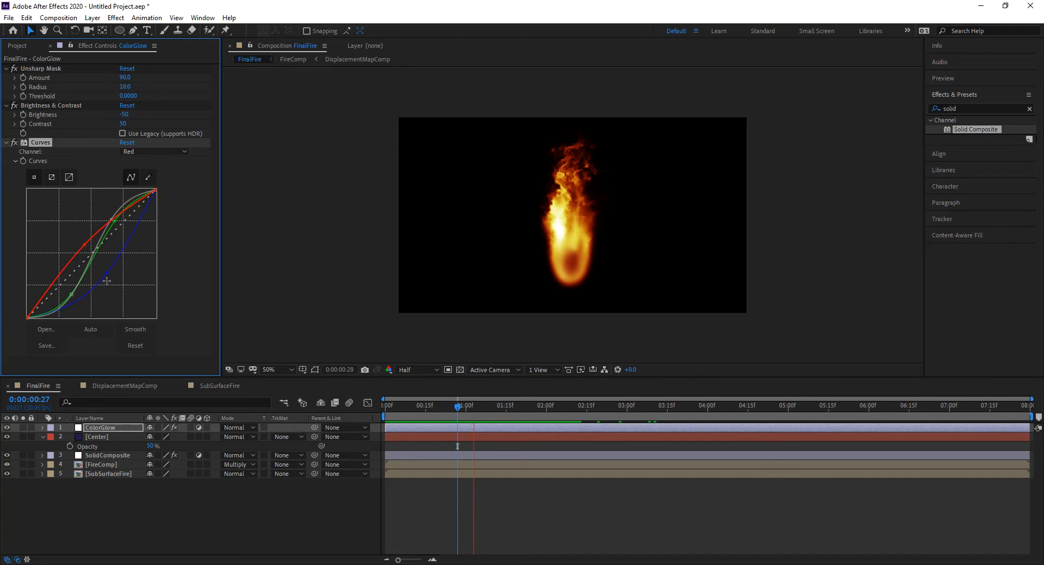
left_click_drag(106, 280, 98, 268)
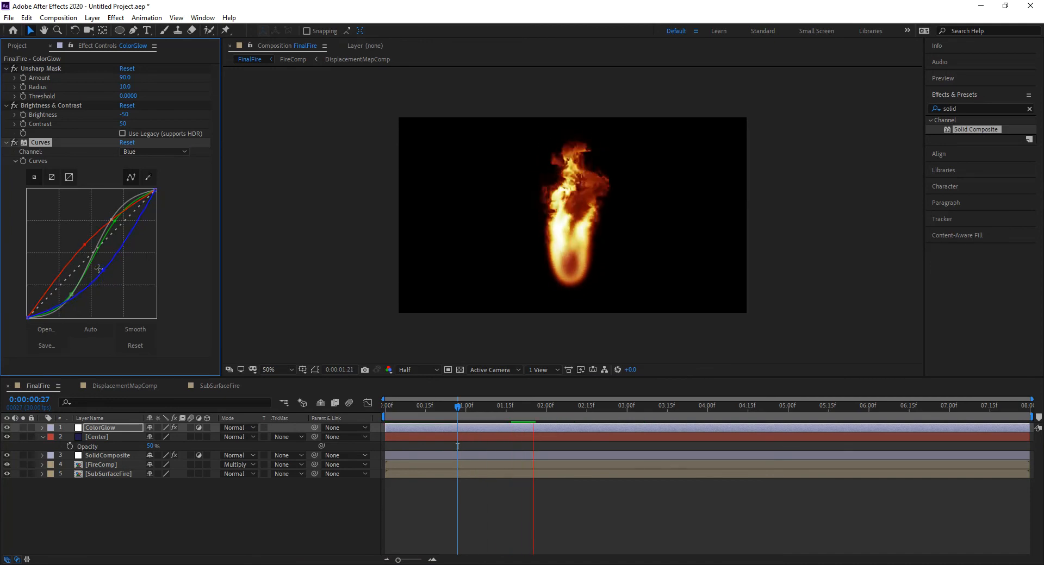
left_click_drag(112, 220, 119, 224)
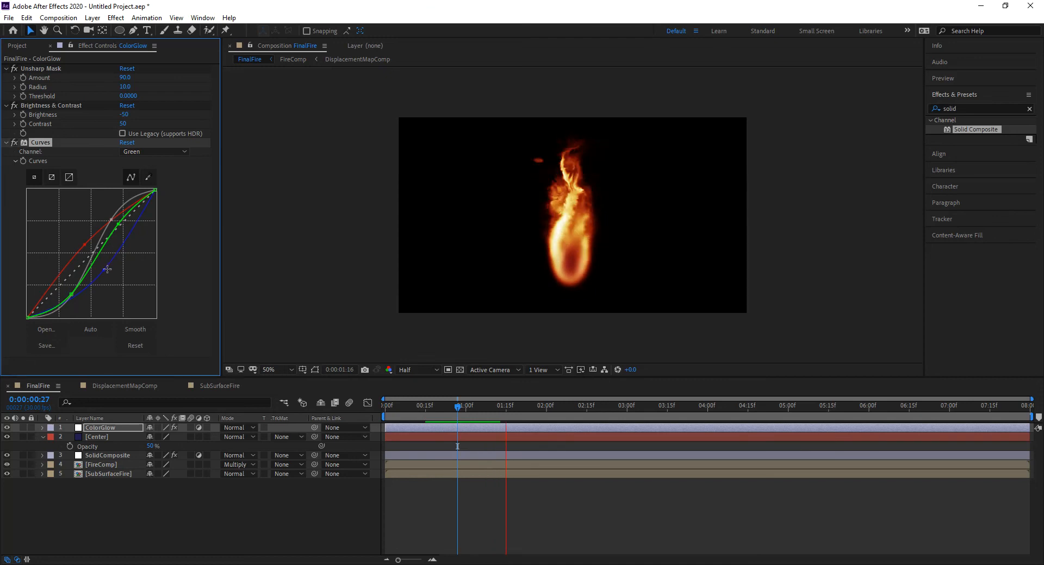
left_click_drag(104, 270, 105, 268)
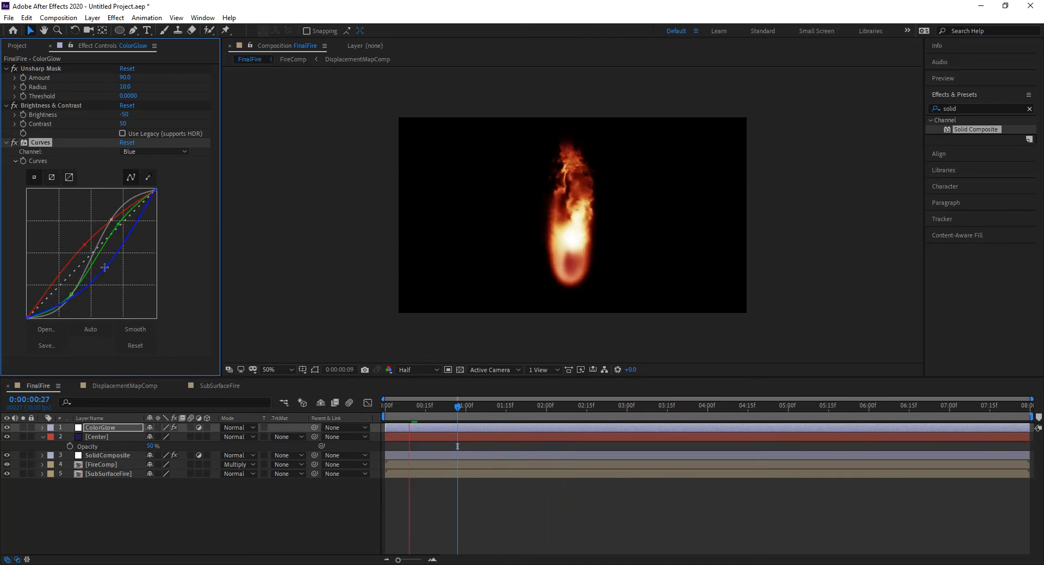
left_click(84, 245)
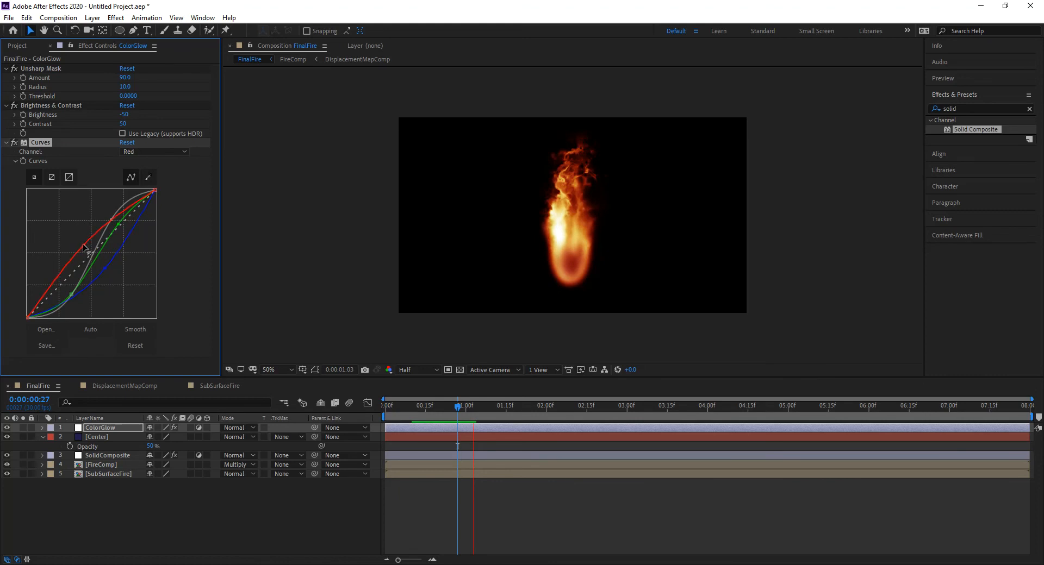
- Preview the recoloured FinalFire animation from the first frame and stop at 0:00:01:23
left_click_drag(394, 403, 379, 406)
key("space")
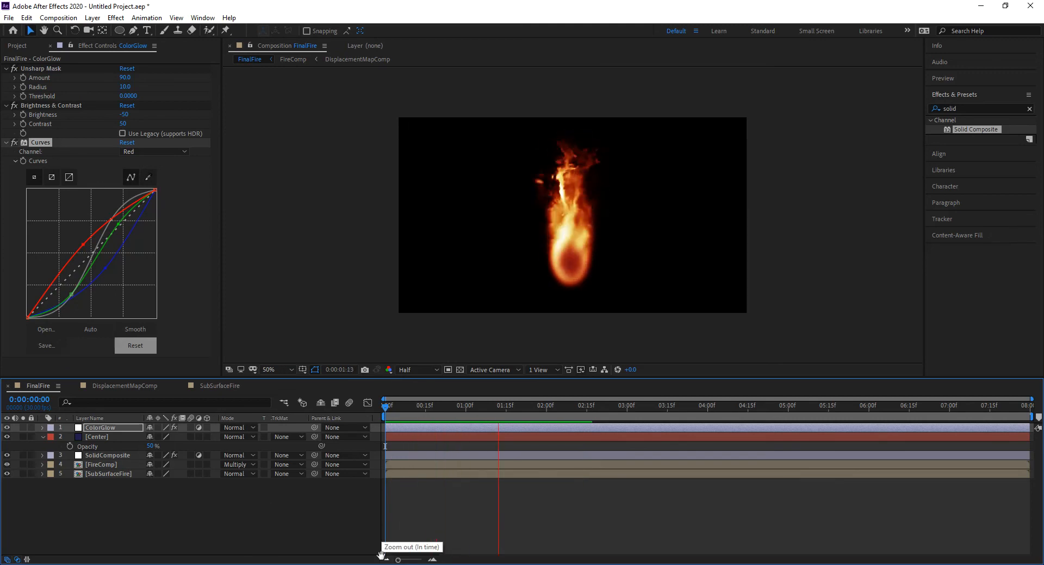
key("space")
- Compare the displacement noise in DisplacementMapComp with the flame shapes in SubSurfaceFire and FinalFire
left_click(132, 384)
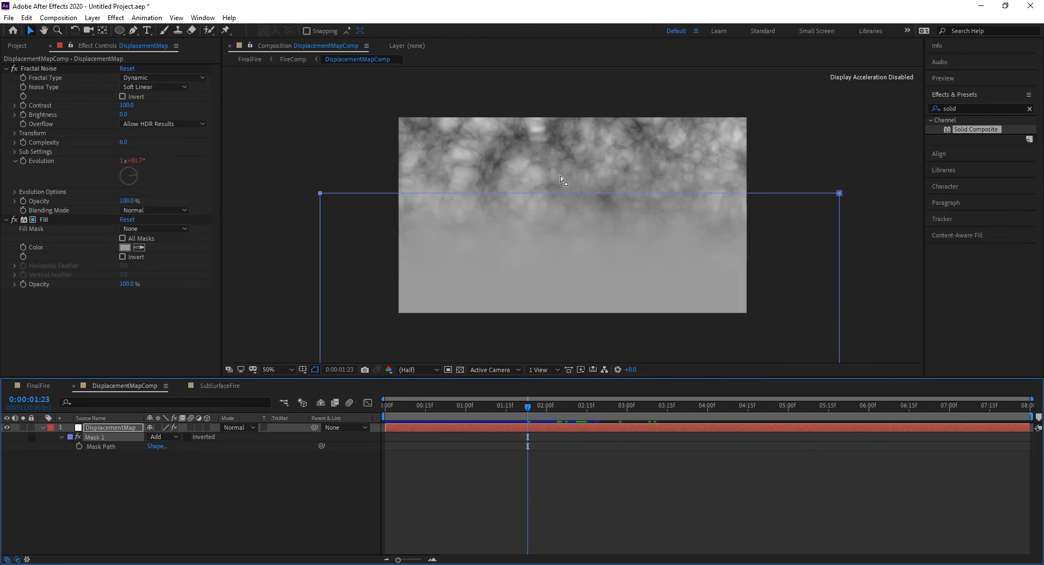
left_click(233, 387)
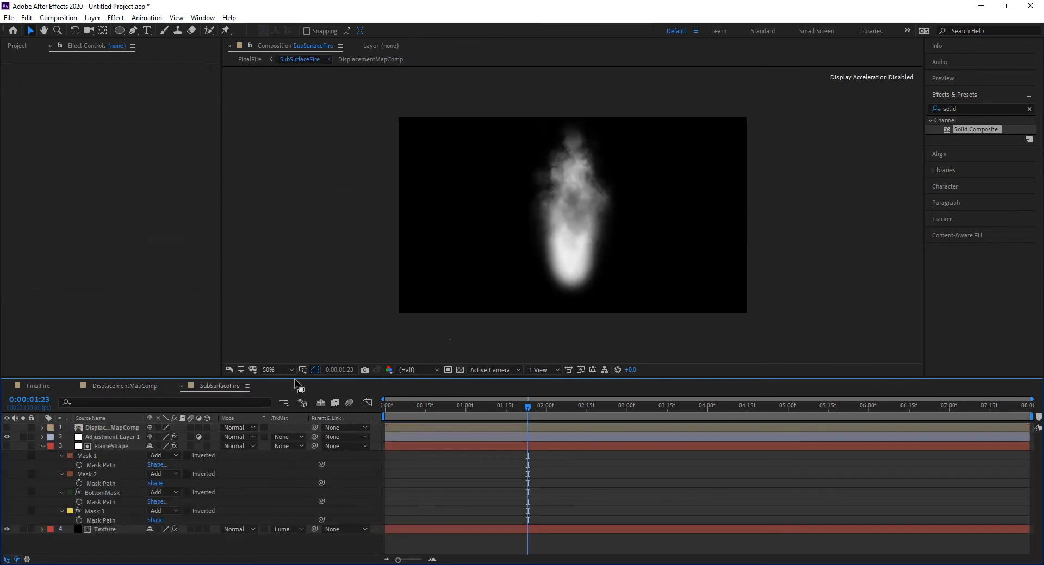
left_click(113, 387)
left_click(54, 385)
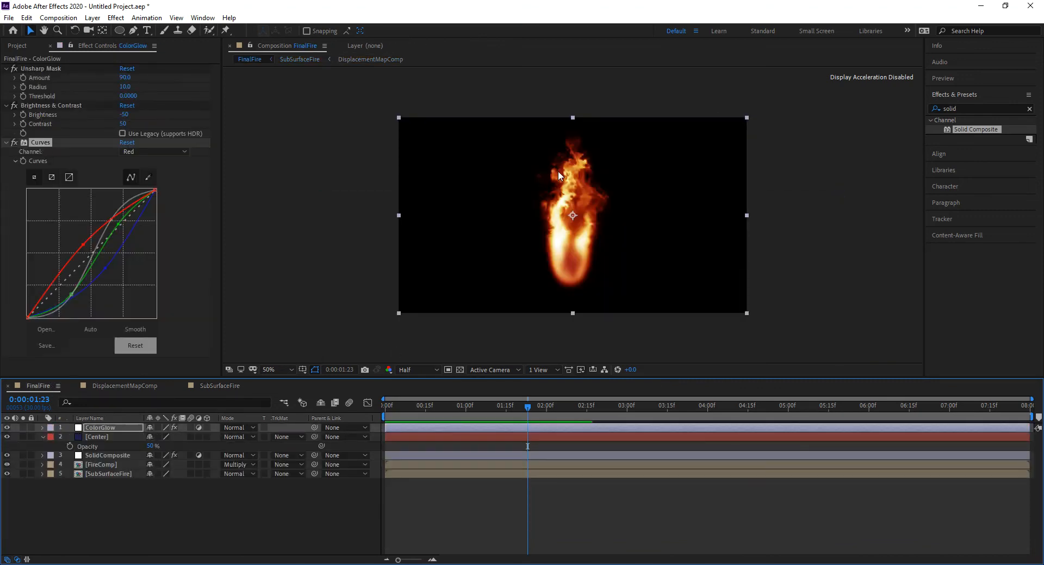
- Apply Fast Box Blur below Fill on the DisplacementMap layer in DisplacementMapComp and set its Blur Radius to 4
left_click(142, 387)
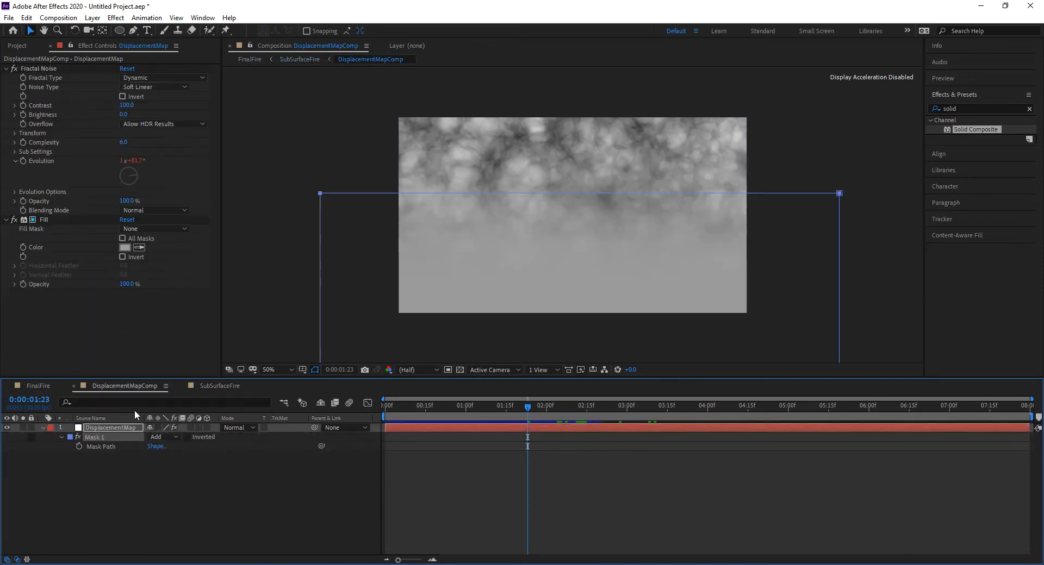
left_click(6, 69)
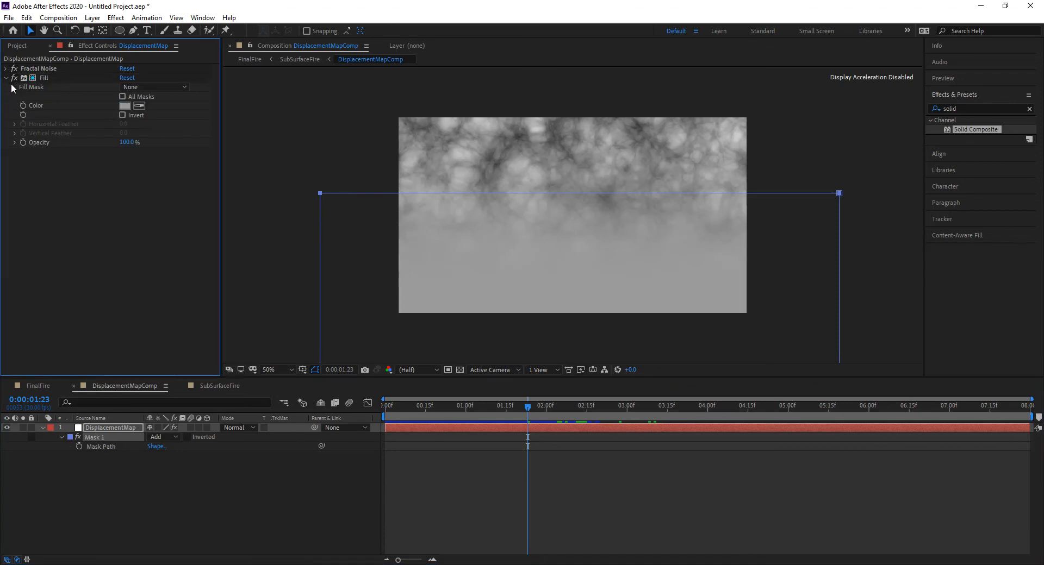
left_click(6, 77)
left_click(59, 77)
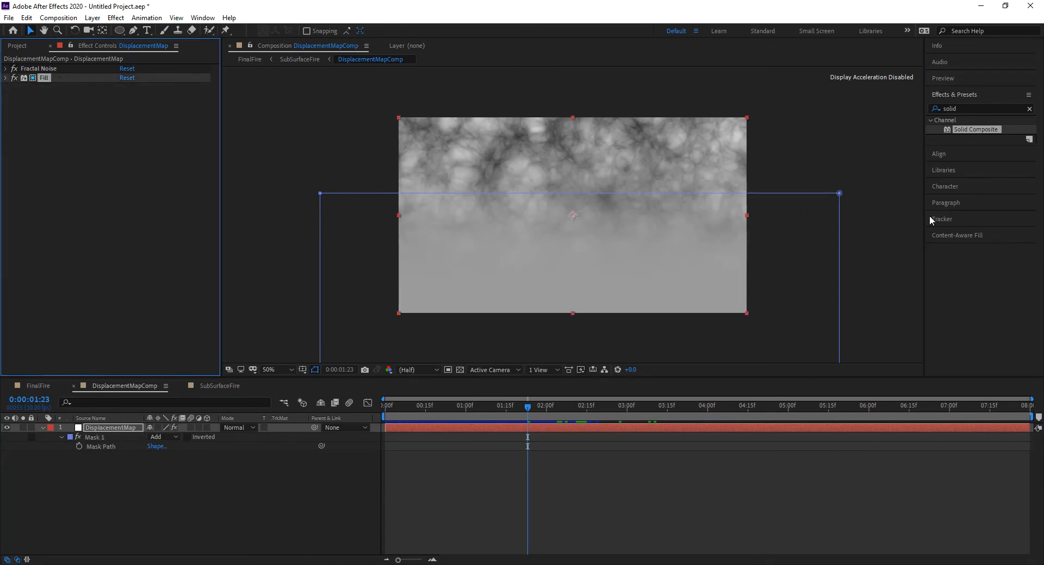
left_click(963, 108)
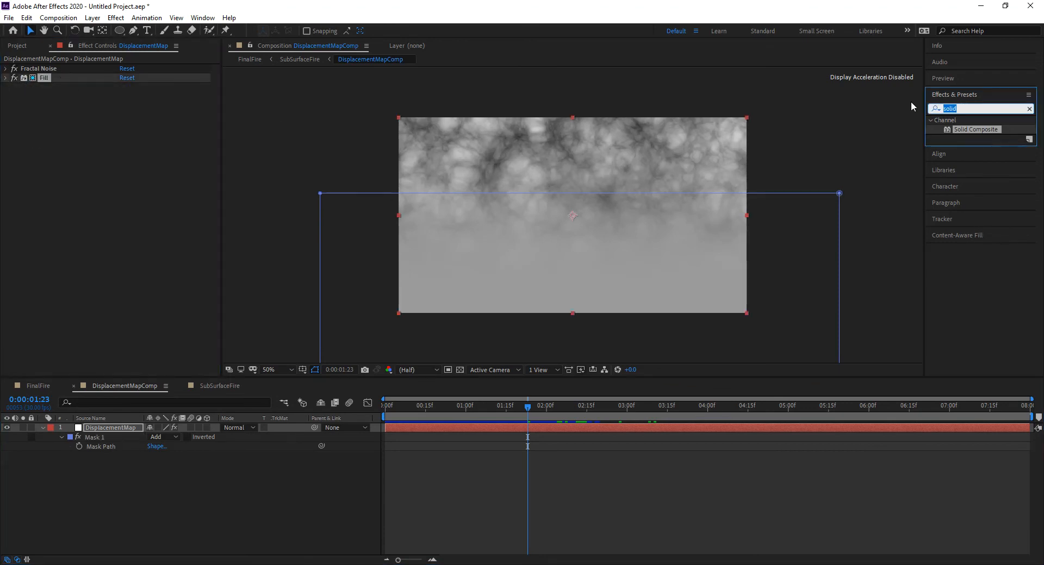
type("fsa")
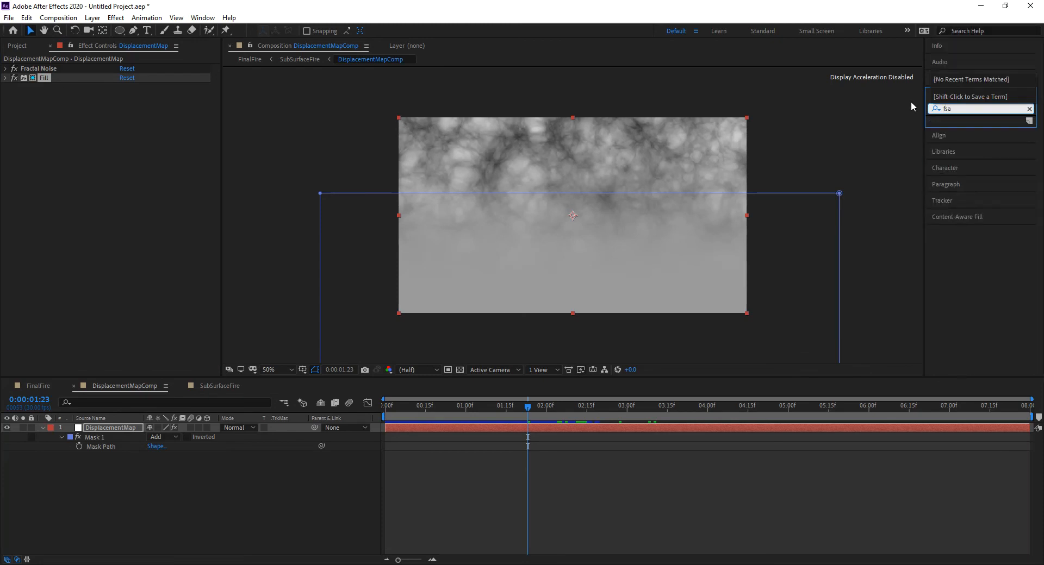
key("BackSpace")
key("BackSpace")
type("as")
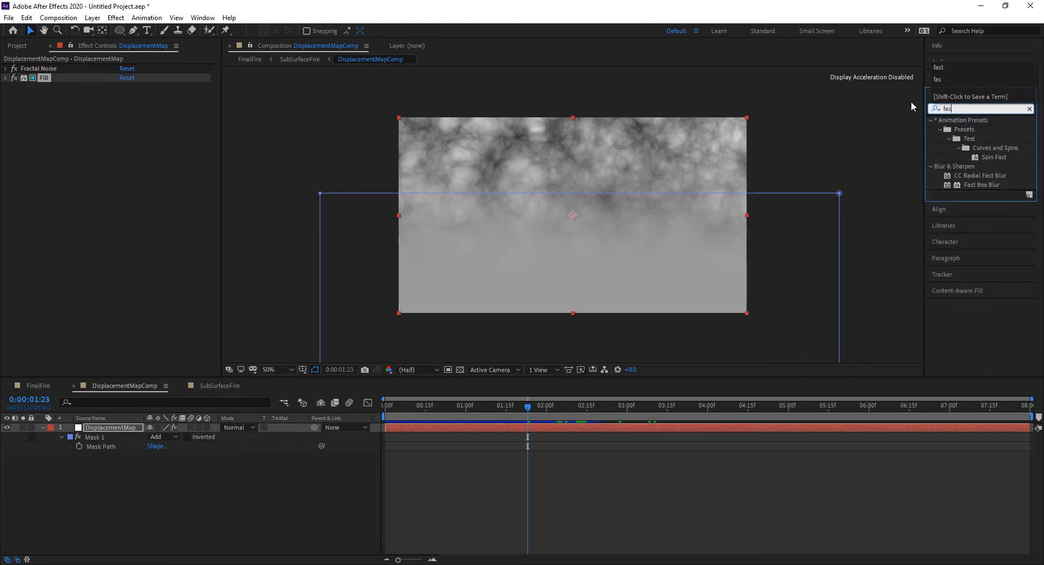
left_click_drag(974, 185, 162, 194)
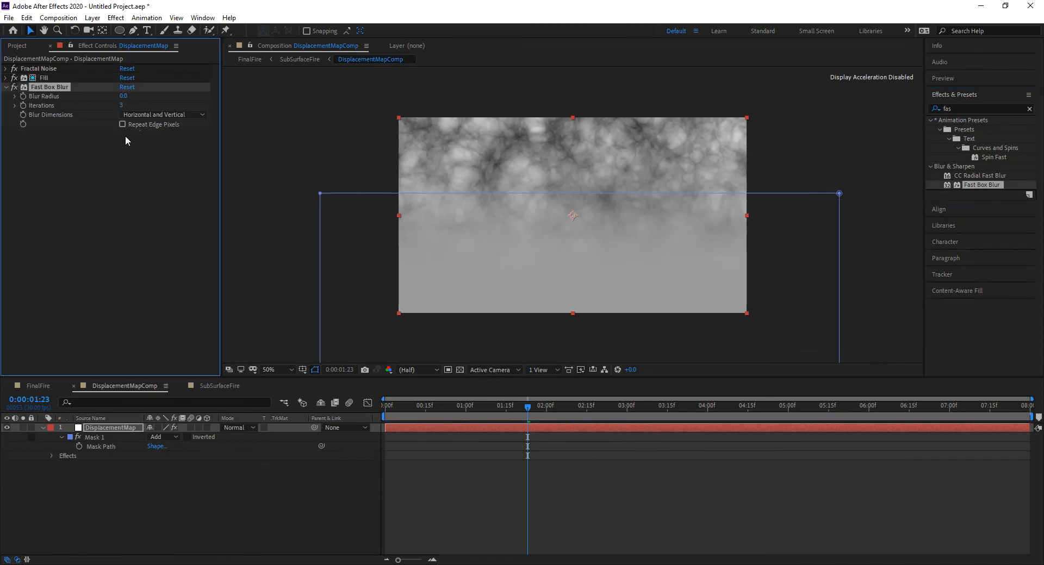
type("4")
key("Return")
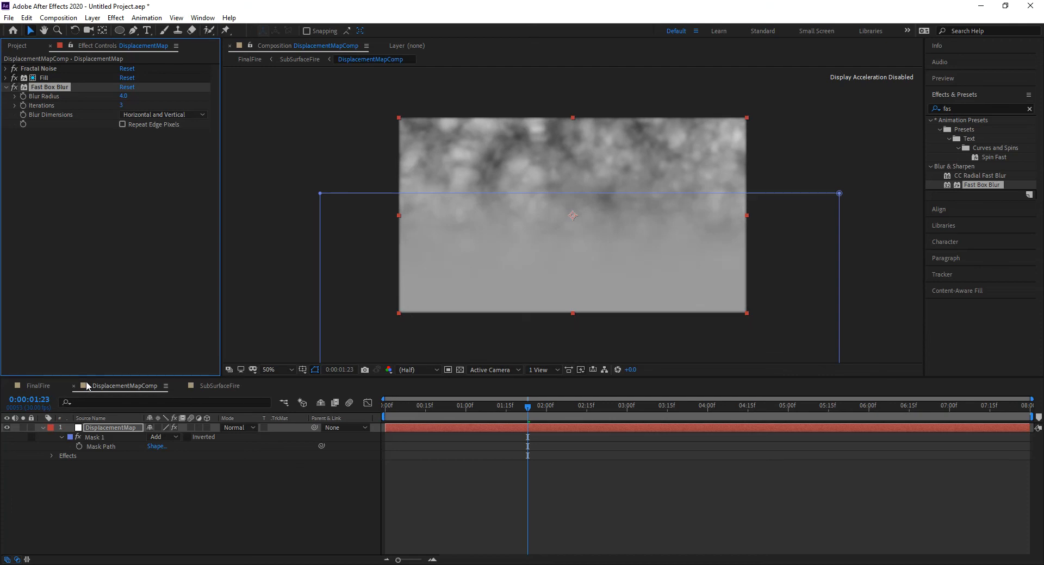
- Check the effect of the displacement blur in SubSurfaceFire and FinalFire, and return to DisplacementMapComp
left_click(205, 387)
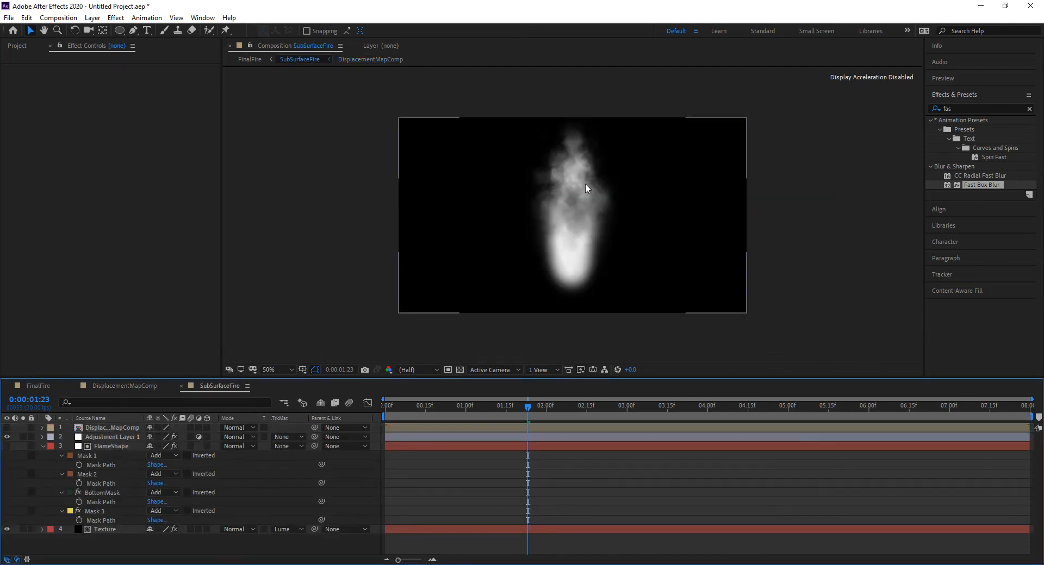
left_click(39, 386)
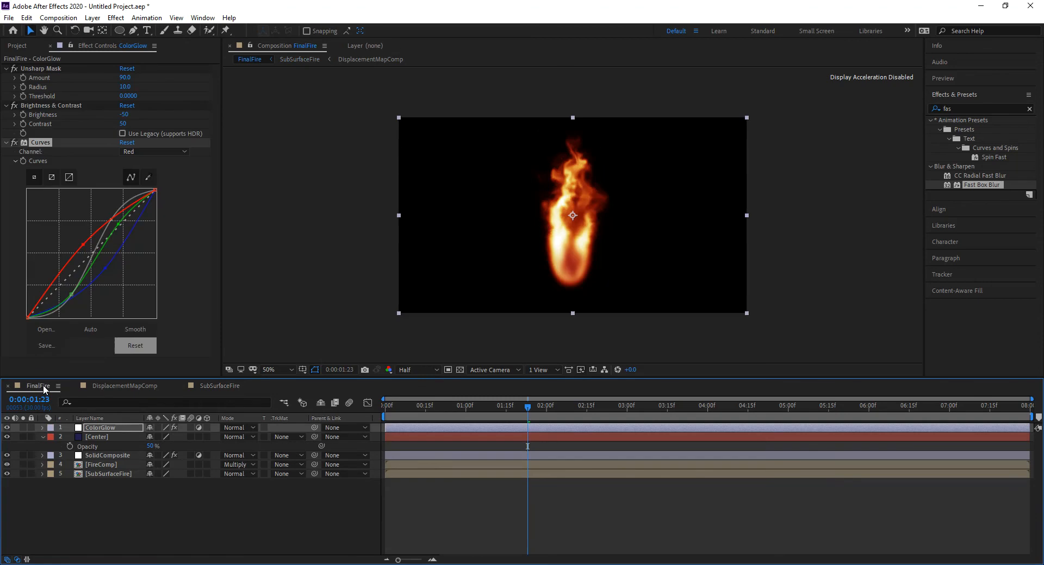
left_click(124, 386)
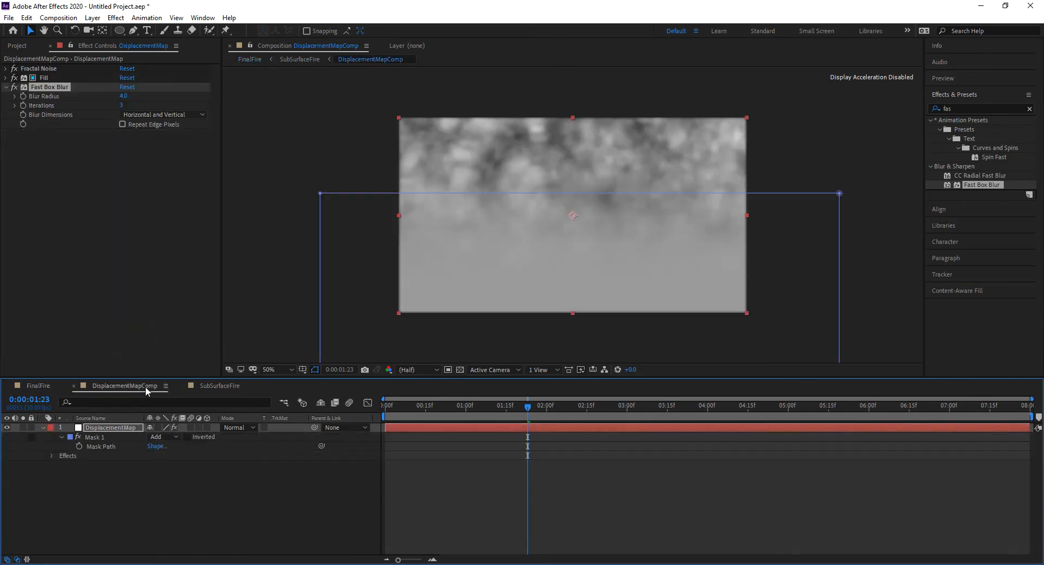
- Move Fast Box Blur above Fill on the DisplacementMap layer, set its Blur Radius to 6, and check the flame in FinalFire and SubSurfaceFire
left_click_drag(63, 85, 69, 74)
left_click(125, 88)
type("6")
key("Return")
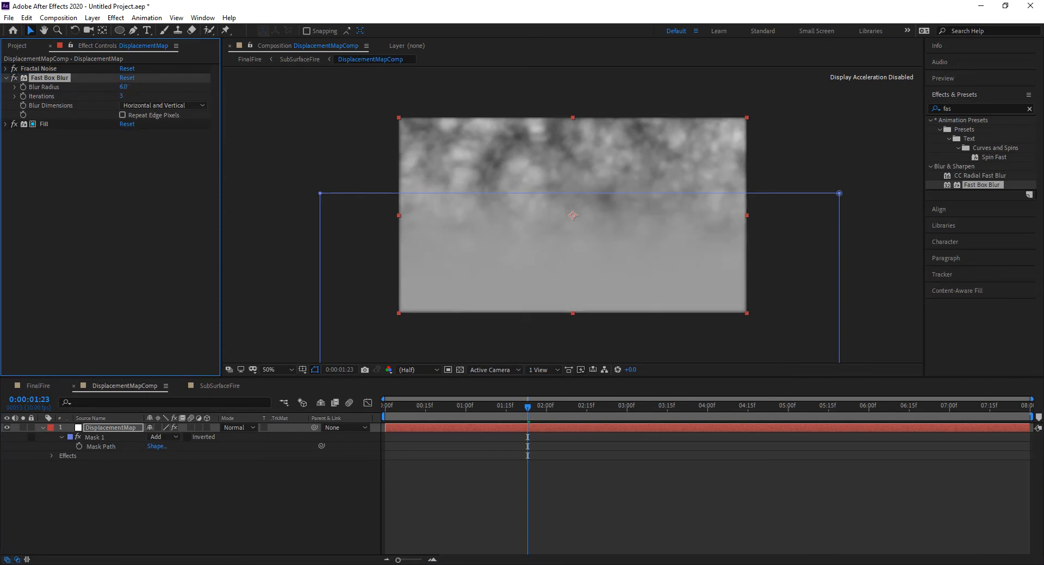
left_click(36, 385)
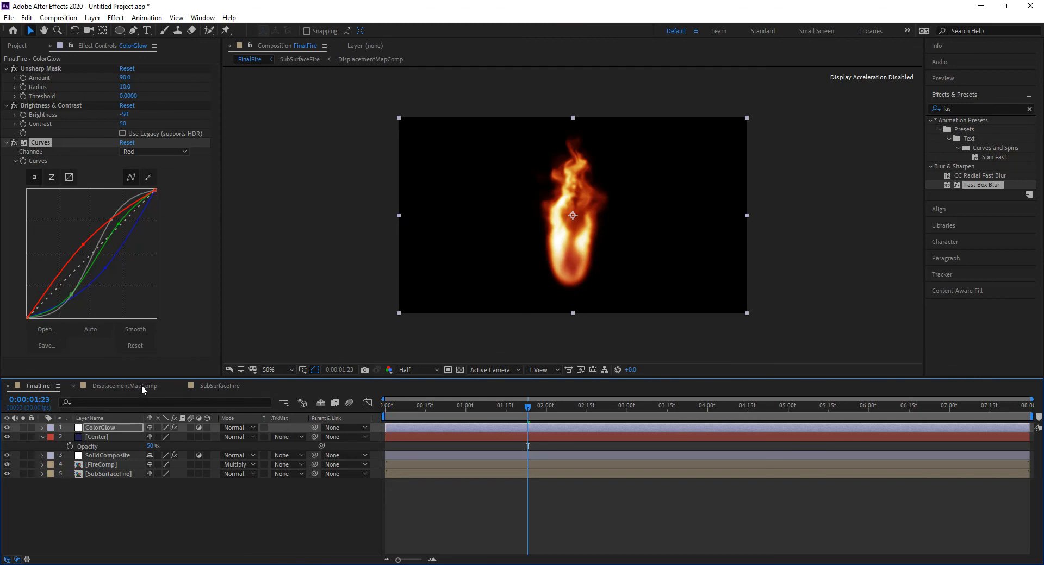
left_click(206, 384)
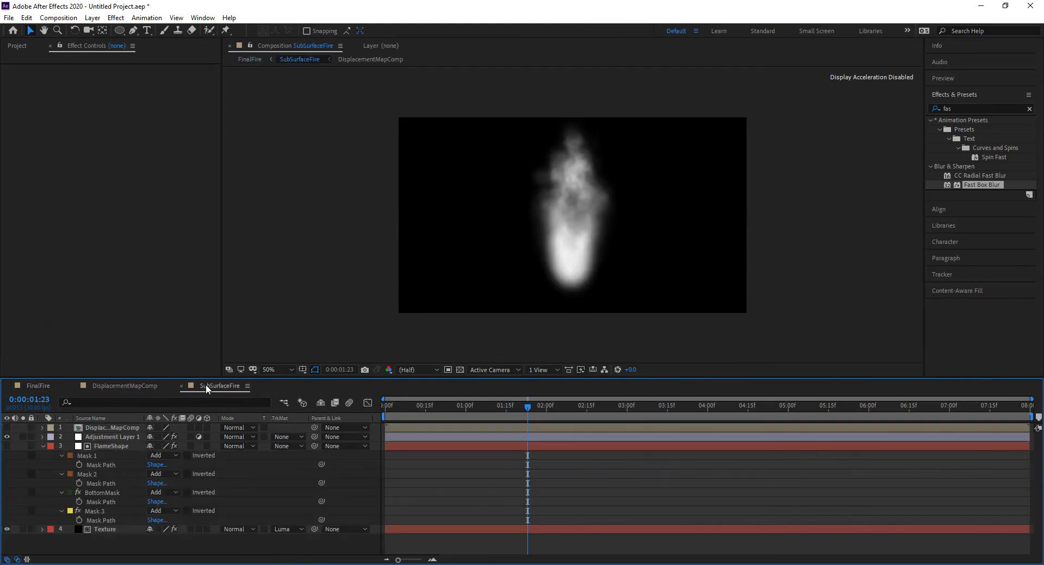
left_click(40, 387)
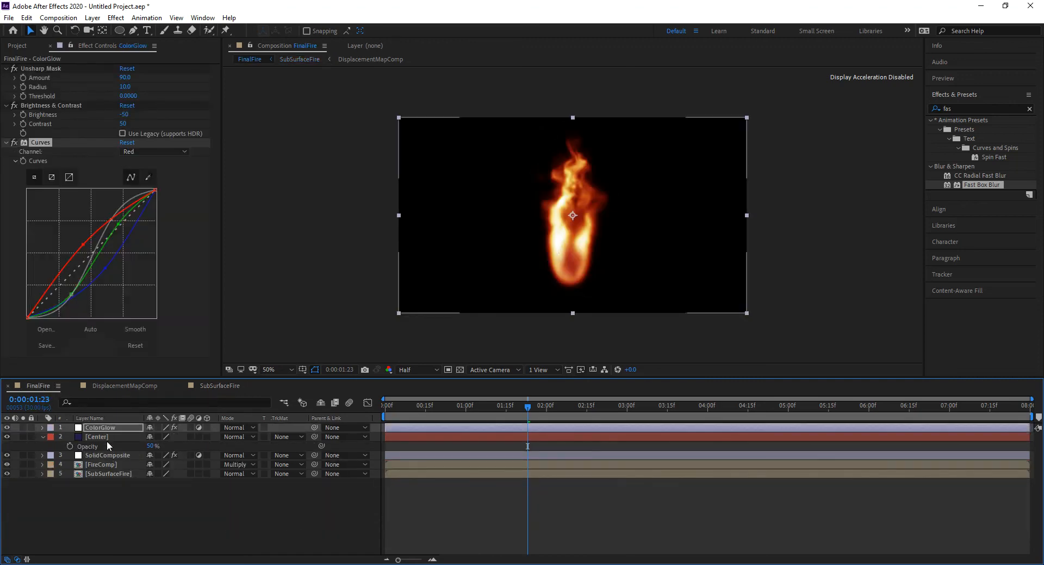
- Open FireComp from FinalFire and set the Fractal Noise Scale on the FlameShape layer to 200
double_click(102, 467)
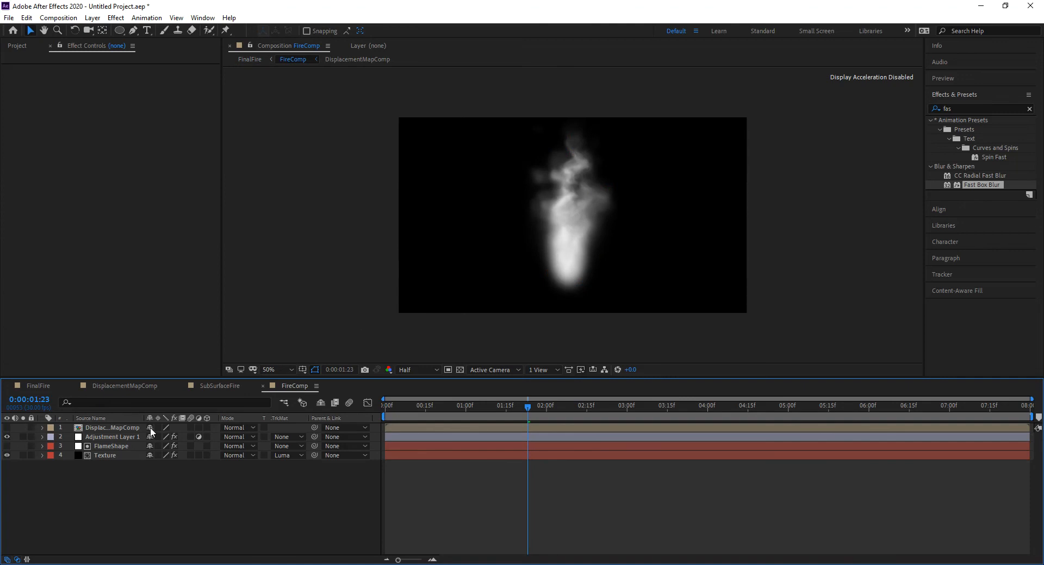
left_click(115, 449)
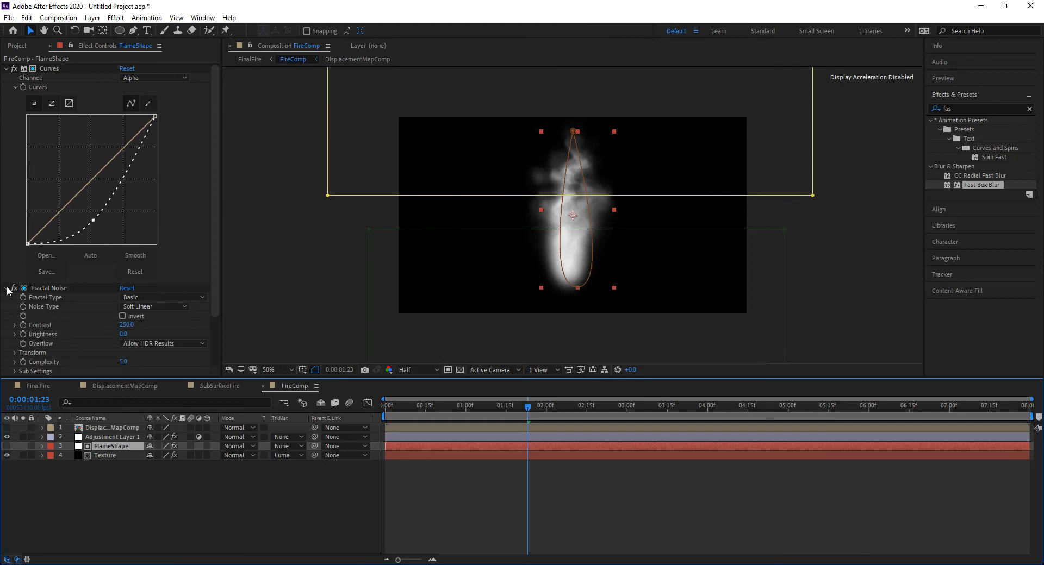
scroll(95, 342, "down", 2)
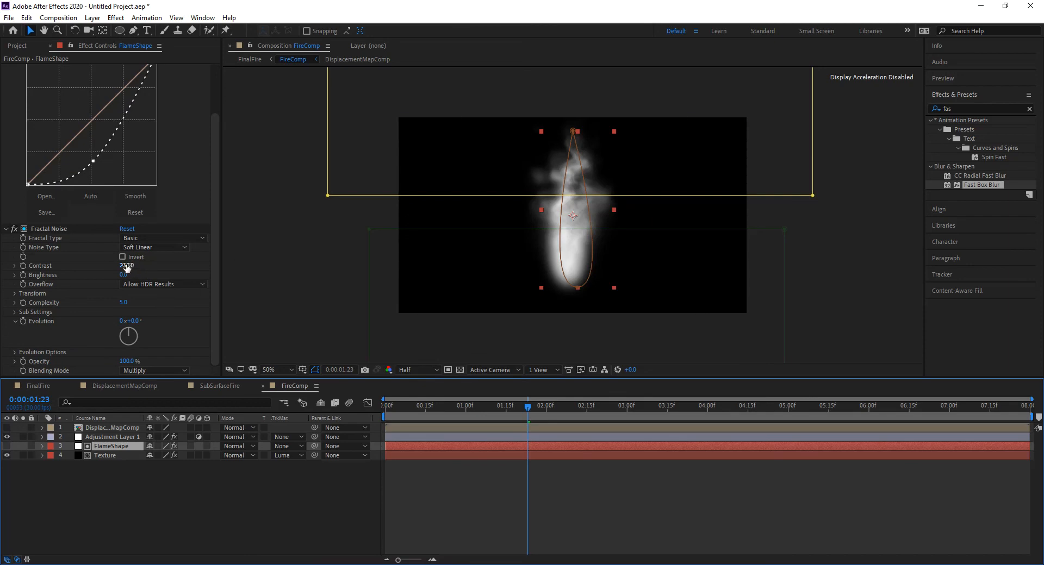
left_click(14, 293)
left_click(126, 320)
type("200")
key("Return")
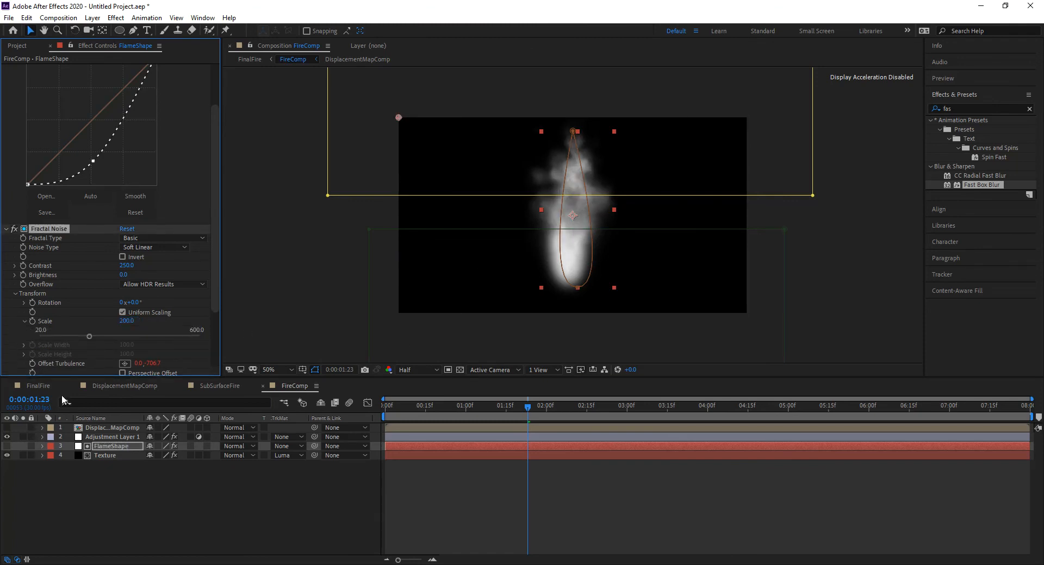
- Inspect the flame in FinalFire at Full resolution around 0:00:01:09 and 0:00:01:16, comparing it with the blurred displacement map
left_click(48, 386)
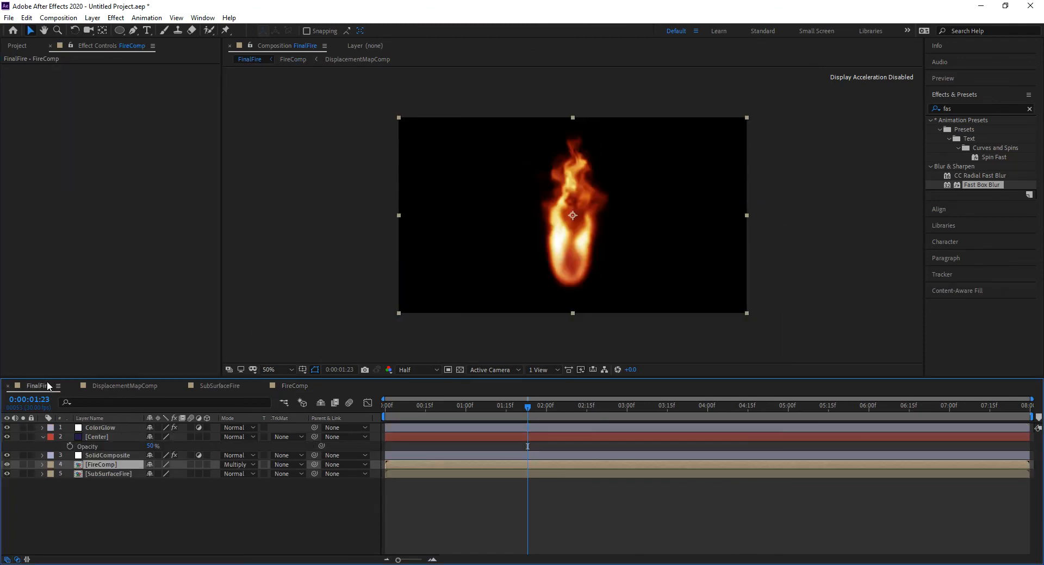
left_click(148, 389)
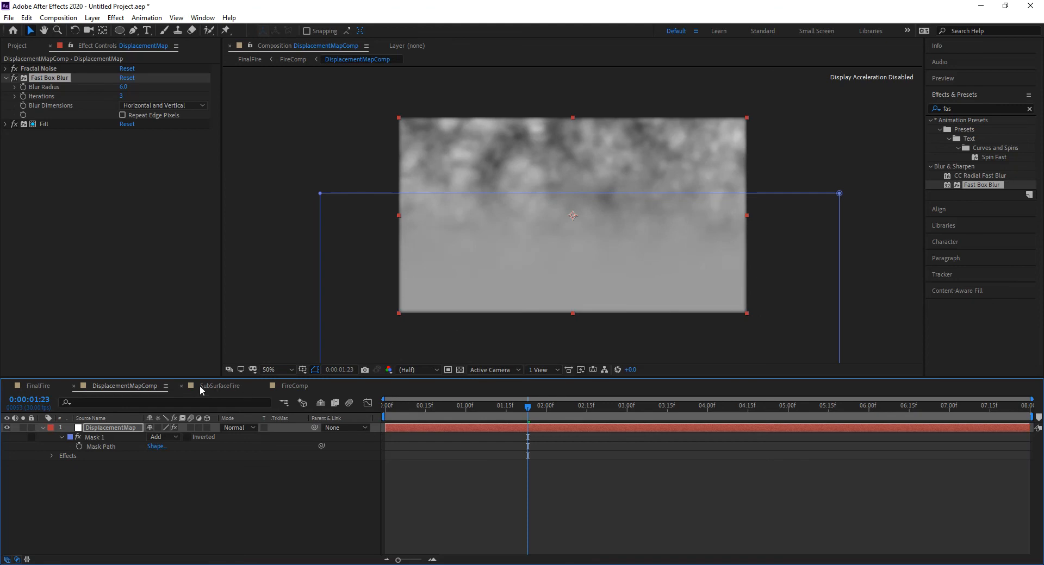
left_click(46, 386)
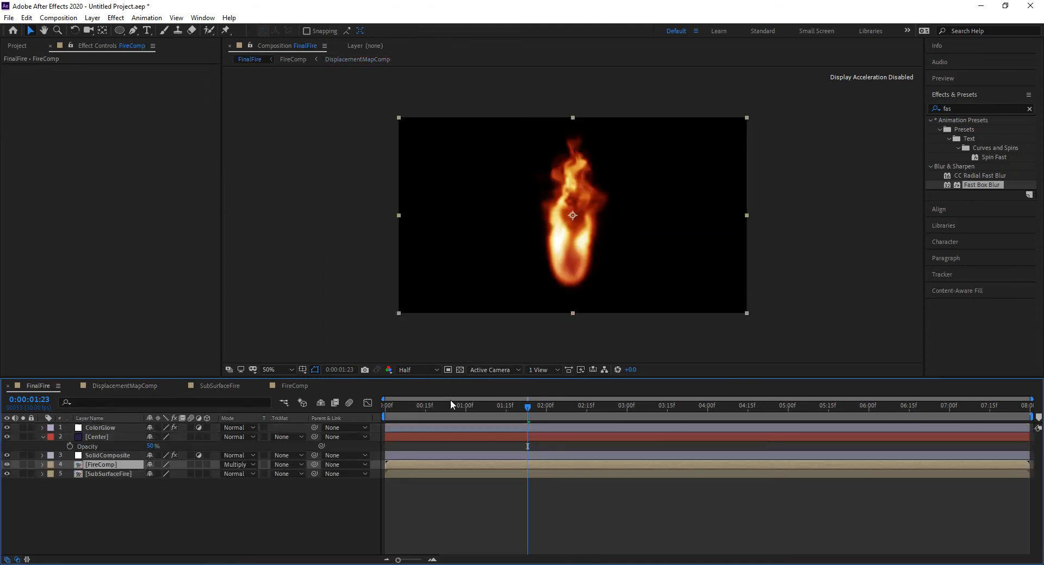
left_click_drag(465, 402, 490, 403)
left_click(412, 370)
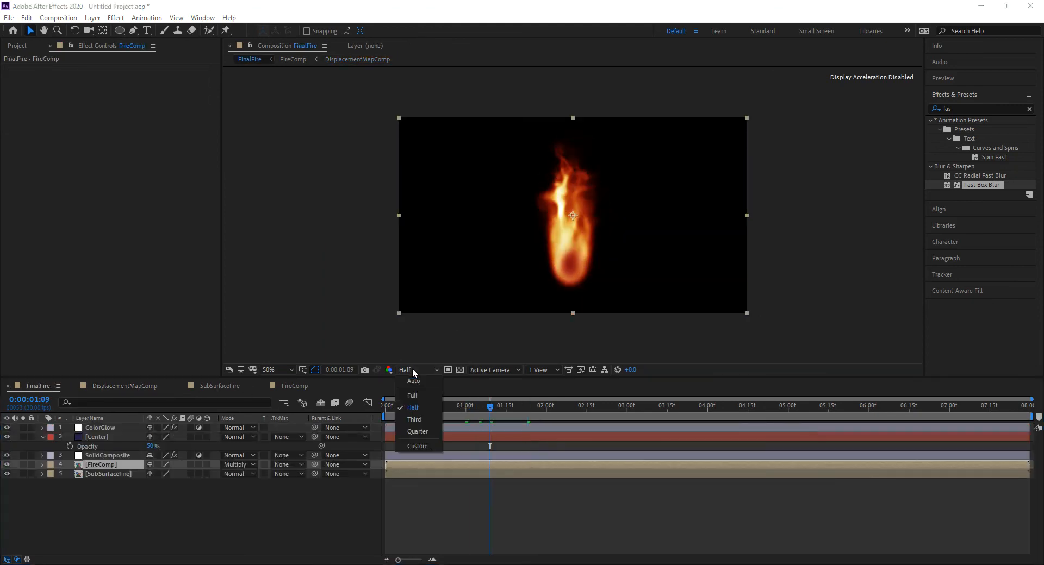
left_click(421, 394)
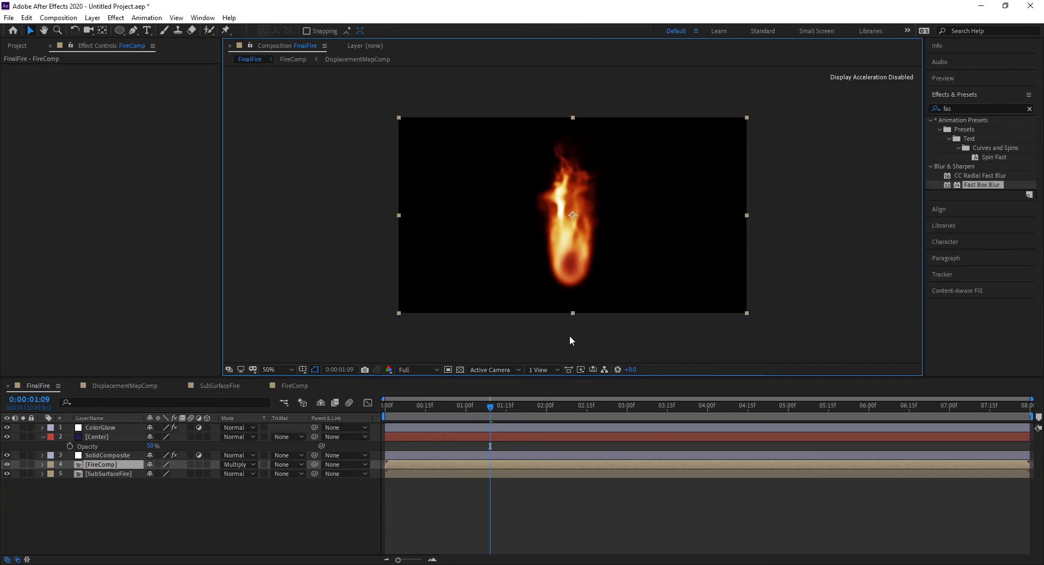
left_click_drag(462, 407, 509, 408)
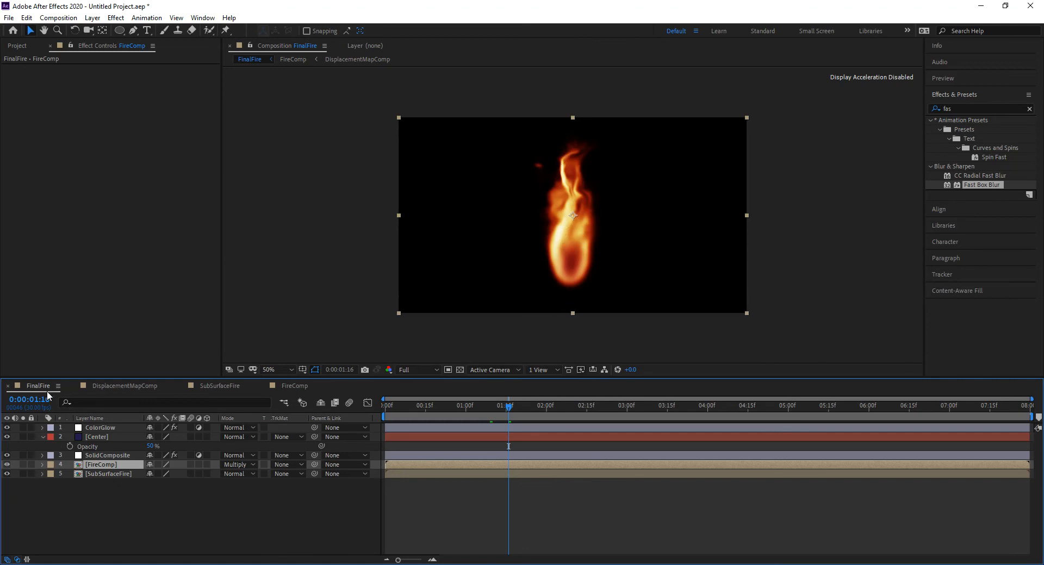
- Undo the FlameShape noise scale change and the reordering and Blur Radius changes of the displacement map's Fast Box Blur
key("ctrl+z")
key("ctrl+z")
key("ctrl+z")
key("ctrl+z")
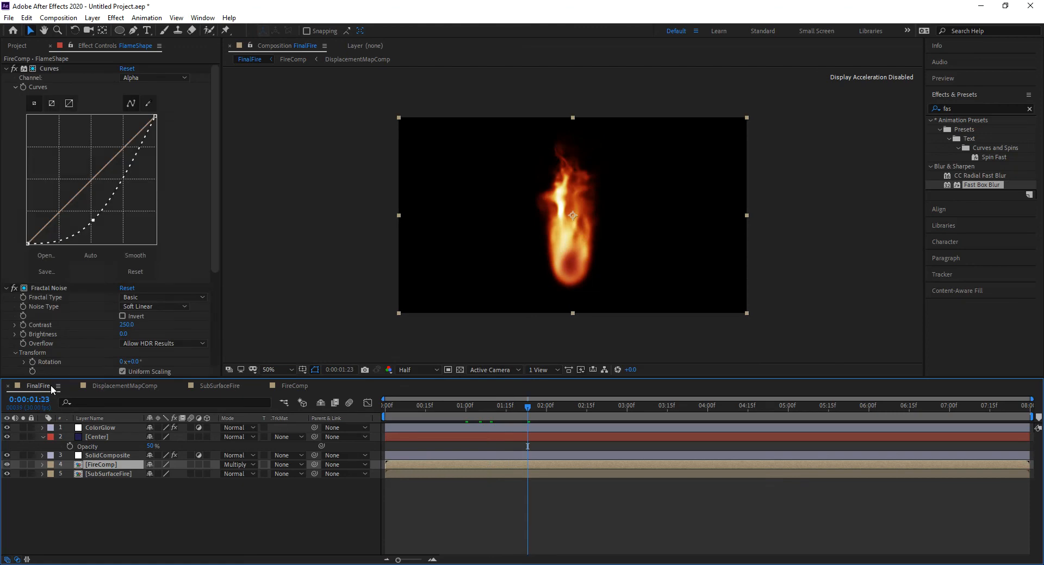
key("ctrl+z")
key("ctrl+z")
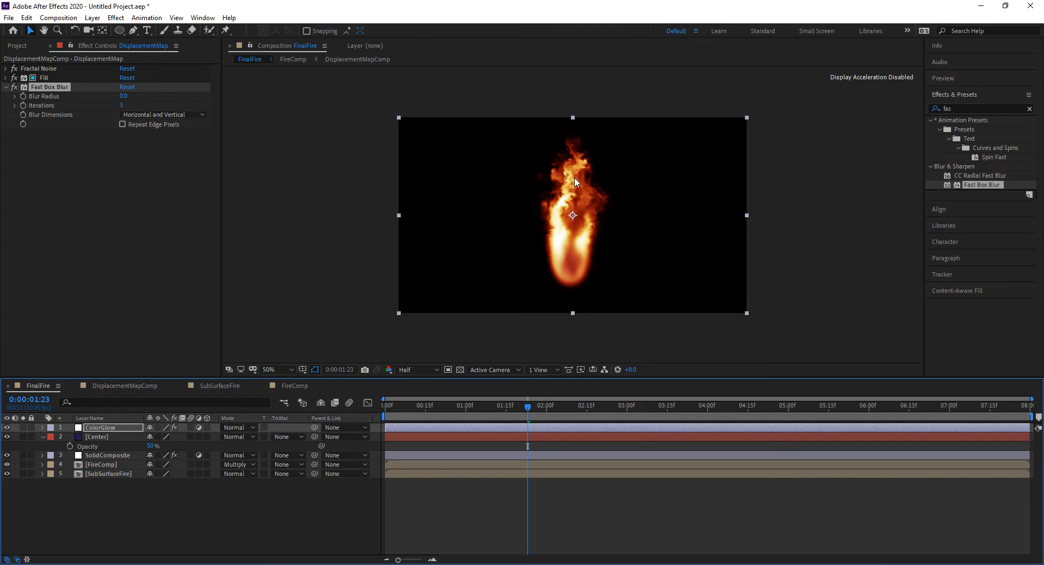
- Display FinalFire at 100% magnification and Full resolution to see the flame detail
key("slash")
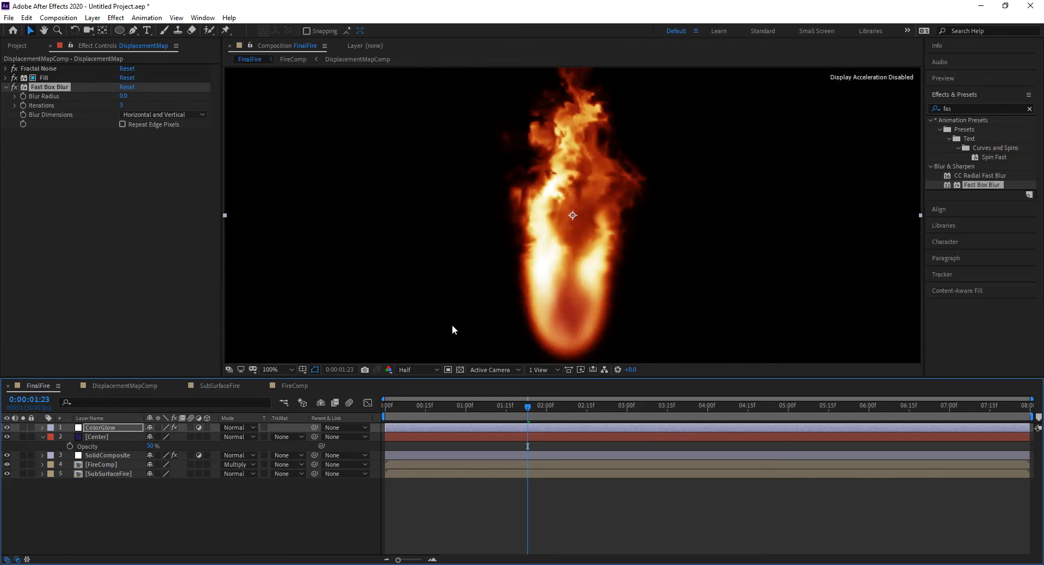
left_click(413, 366)
left_click(418, 390)
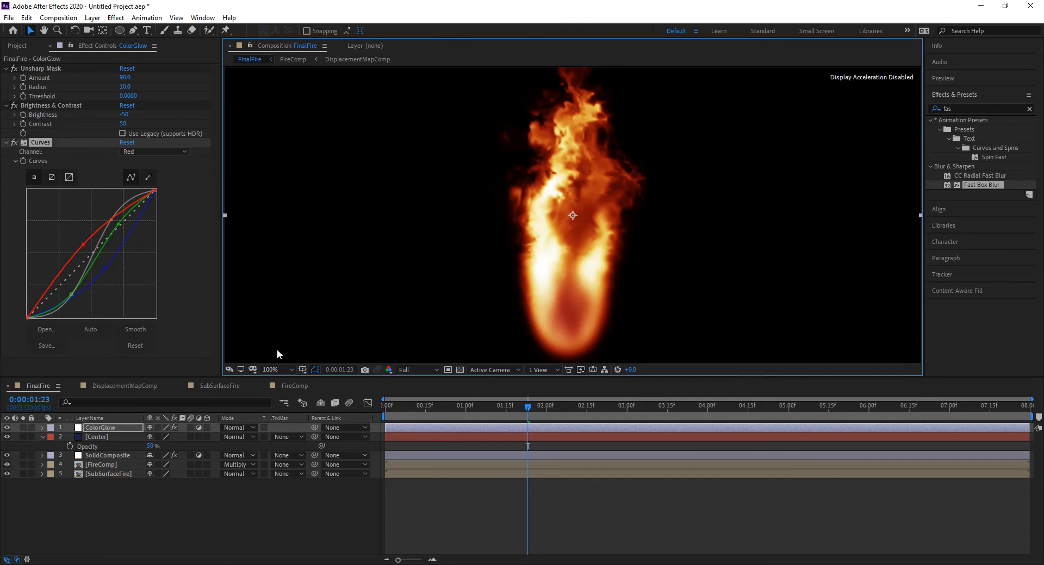
key("ctrl+j")
- Try a Fractal Noise Scale of 50 on FireComp's FlameShape layer, settle on 200, and check the flame in FinalFire
left_click(296, 386)
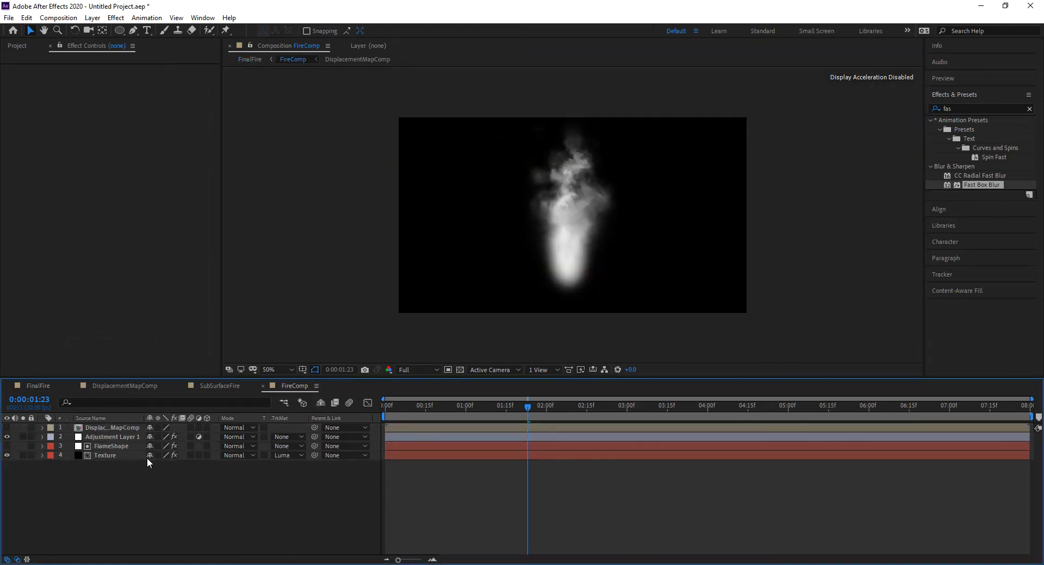
left_click(108, 439)
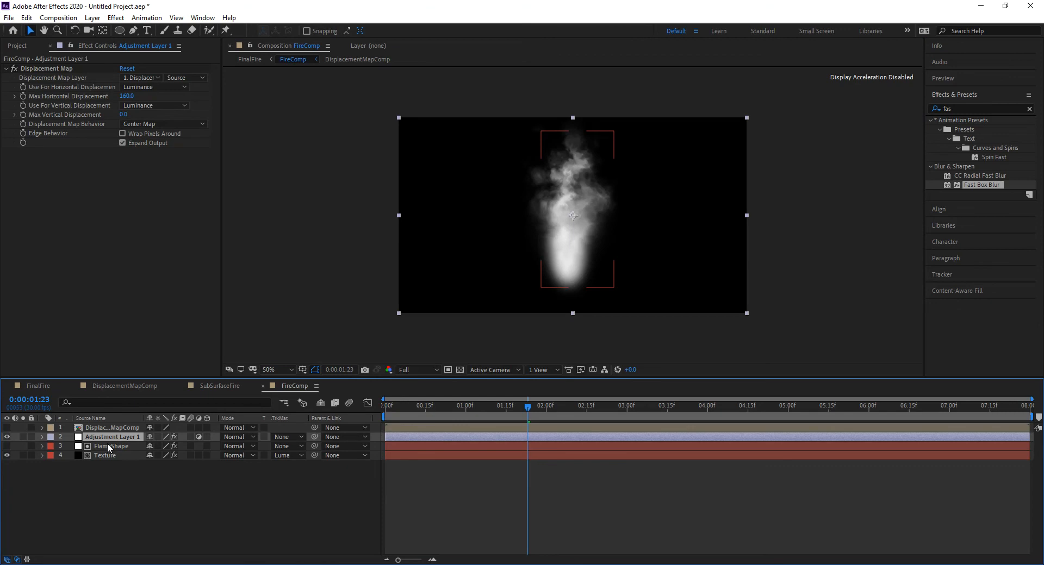
left_click(108, 447)
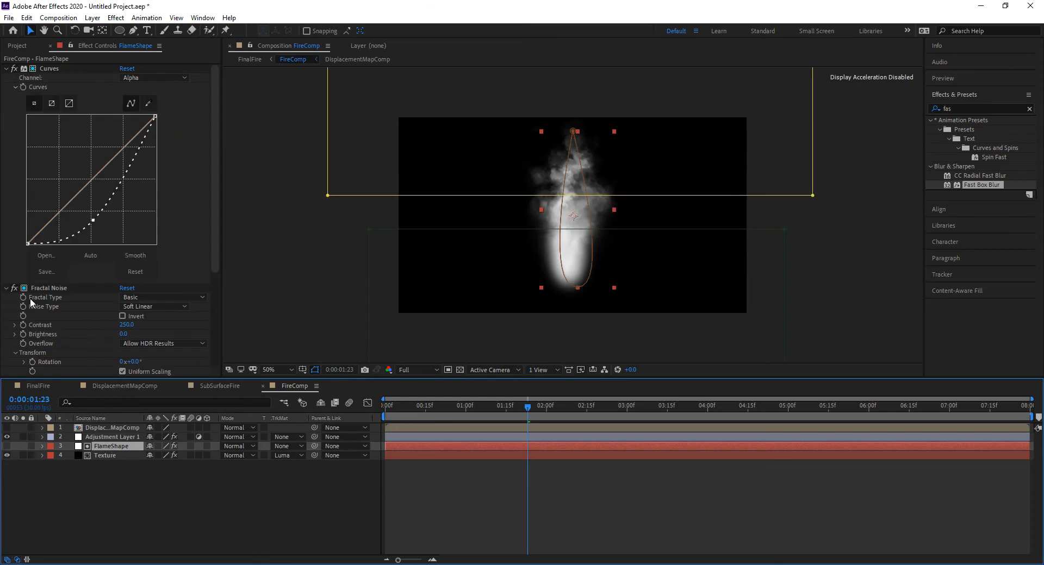
left_click(8, 69)
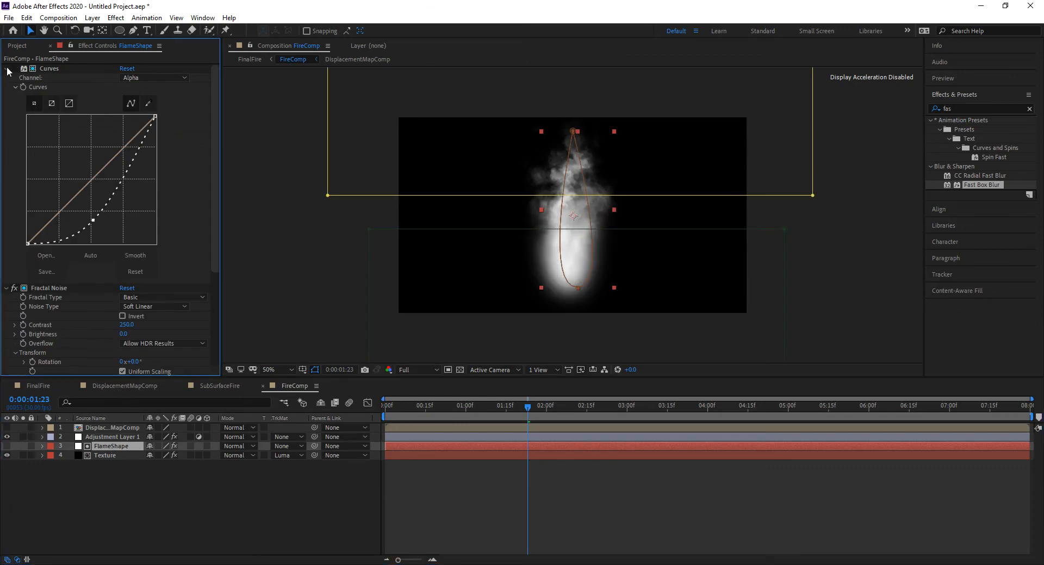
left_click(7, 69)
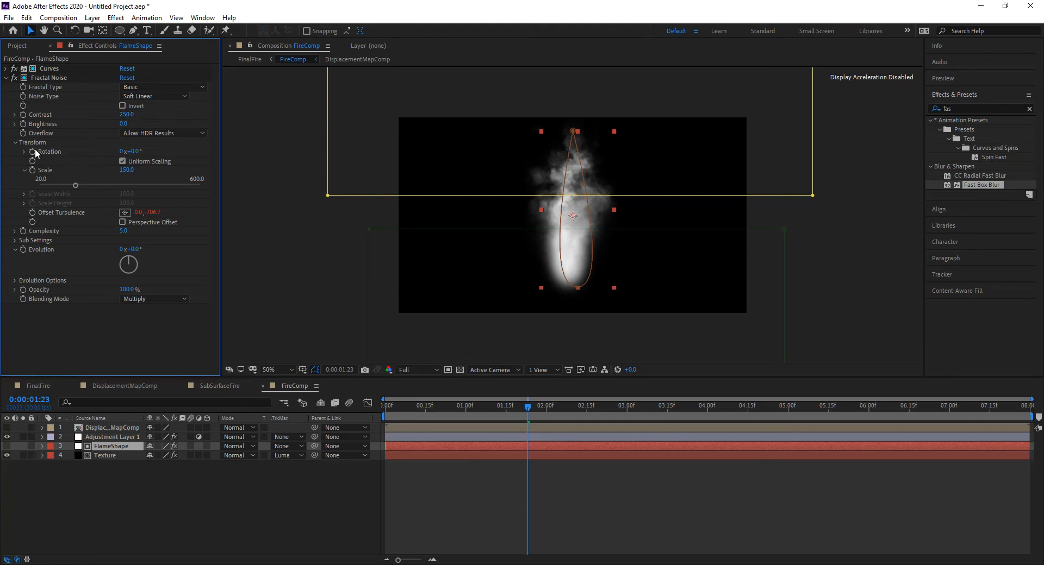
left_click(129, 172)
type("50")
key("Return")
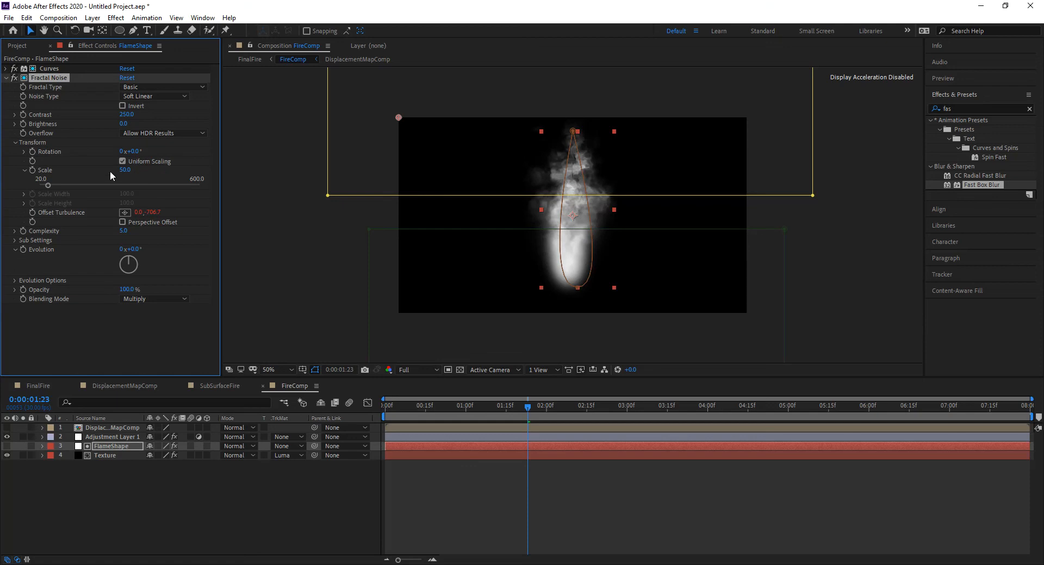
left_click(128, 169)
type("200")
key("Return")
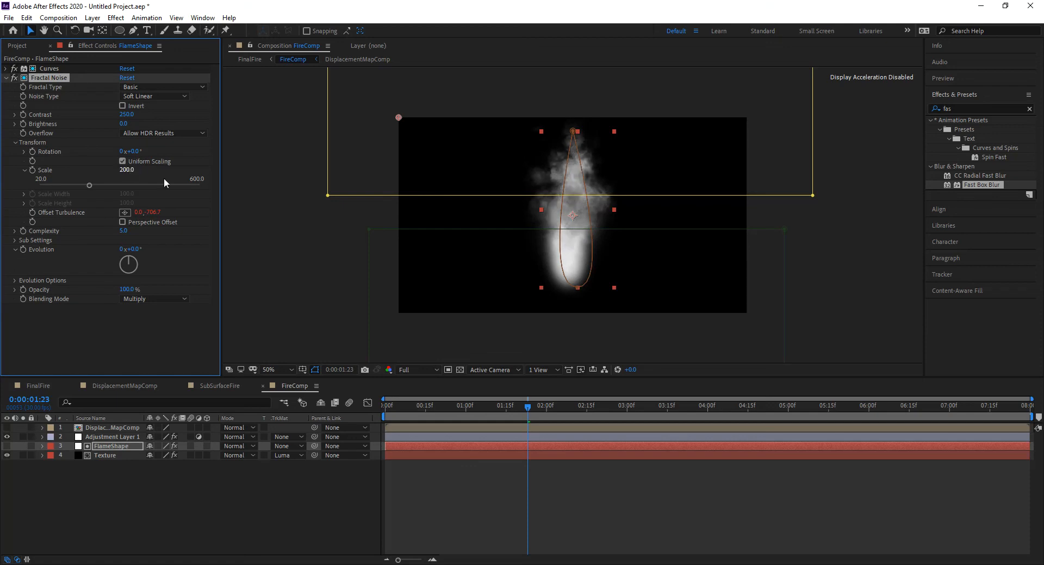
left_click(40, 387)
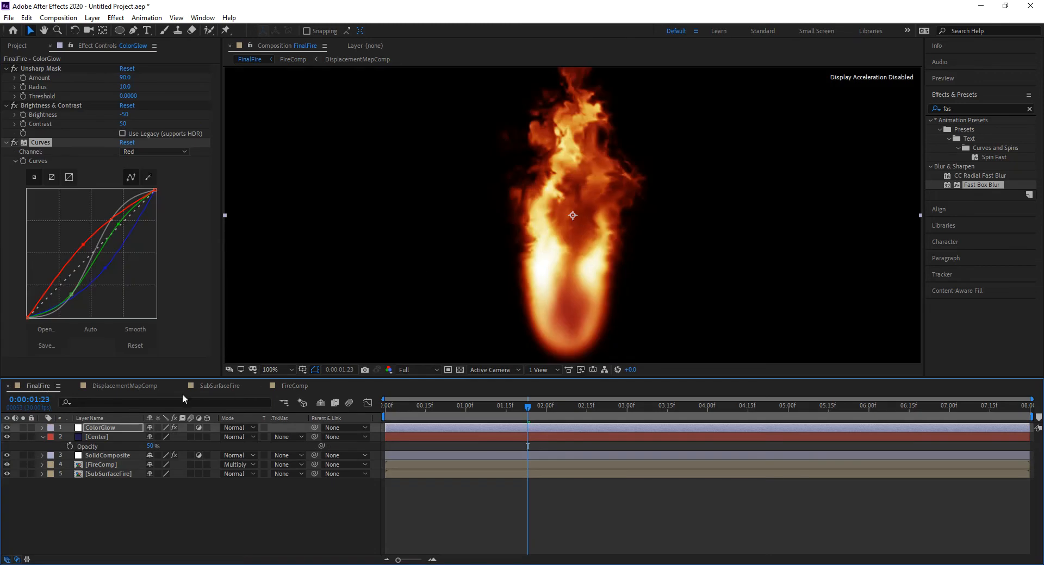
- Set the DisplacementMap layer's Fast Box Blur Radius to 5 in DisplacementMapComp and check the flame in FinalFire up to 0:00:01:25
left_click(123, 385)
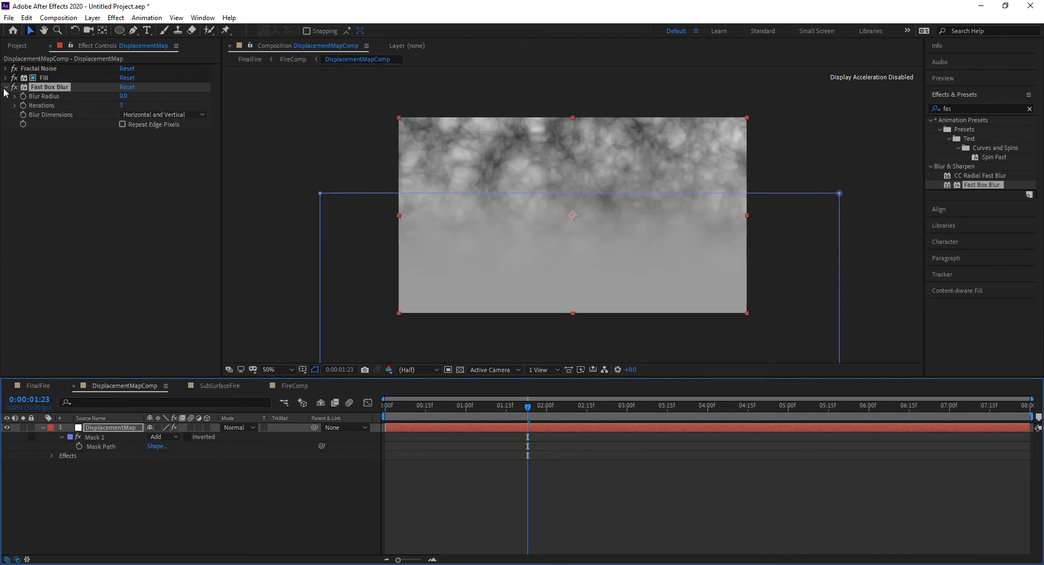
left_click(123, 95)
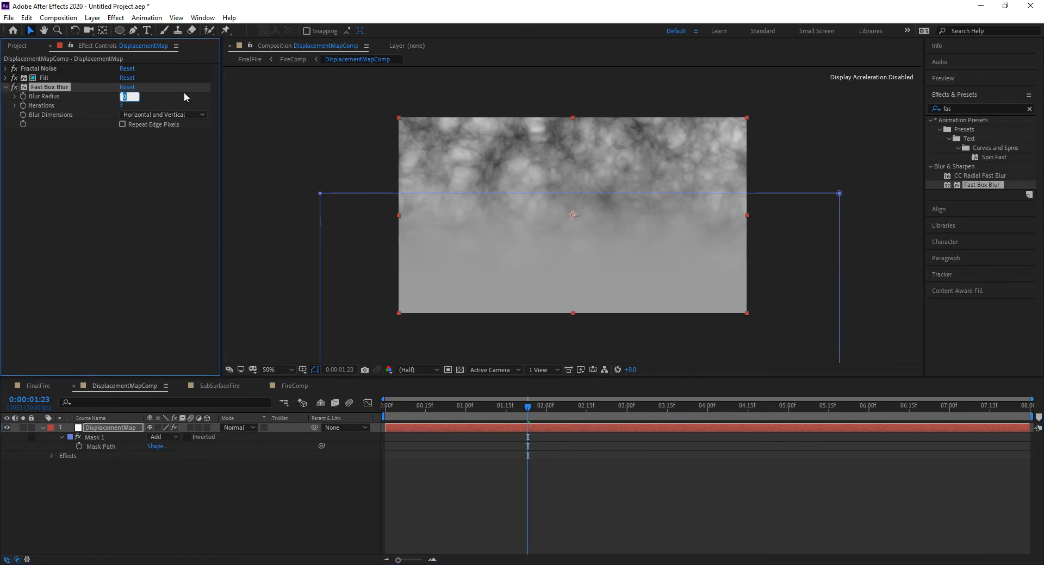
type("5")
key("Return")
left_click(38, 386)
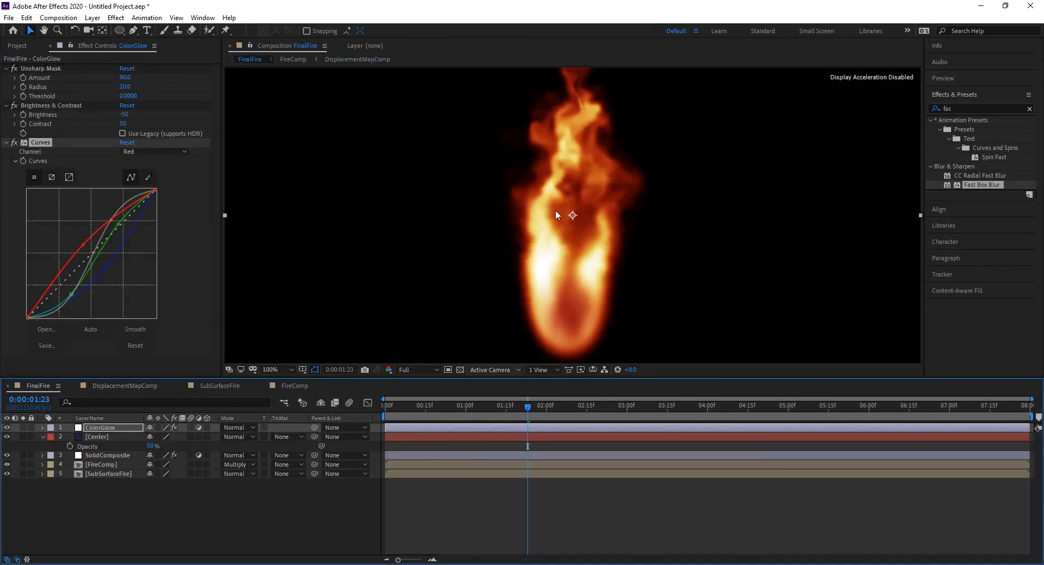
left_click_drag(498, 406, 534, 405)
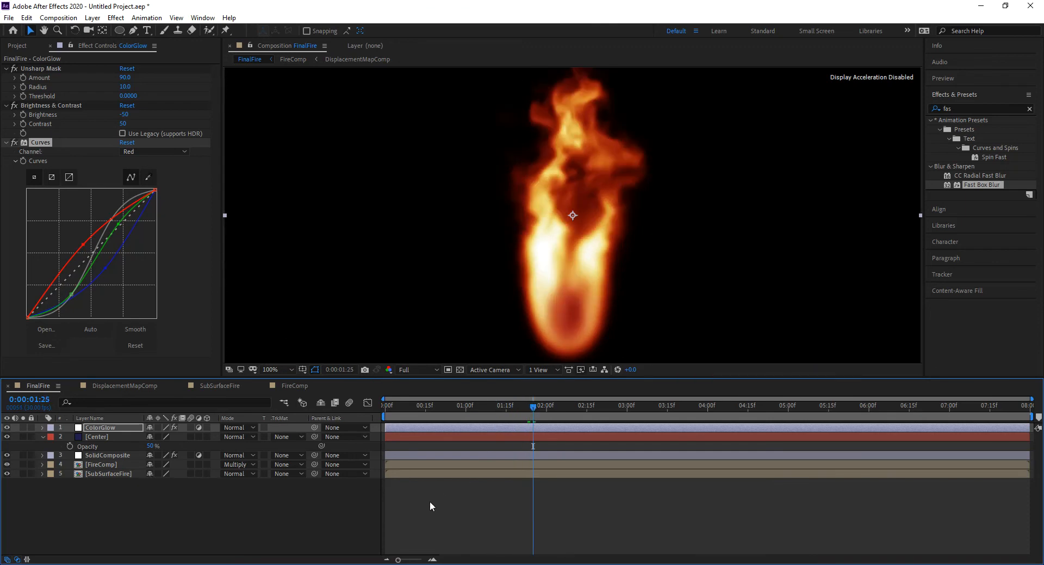